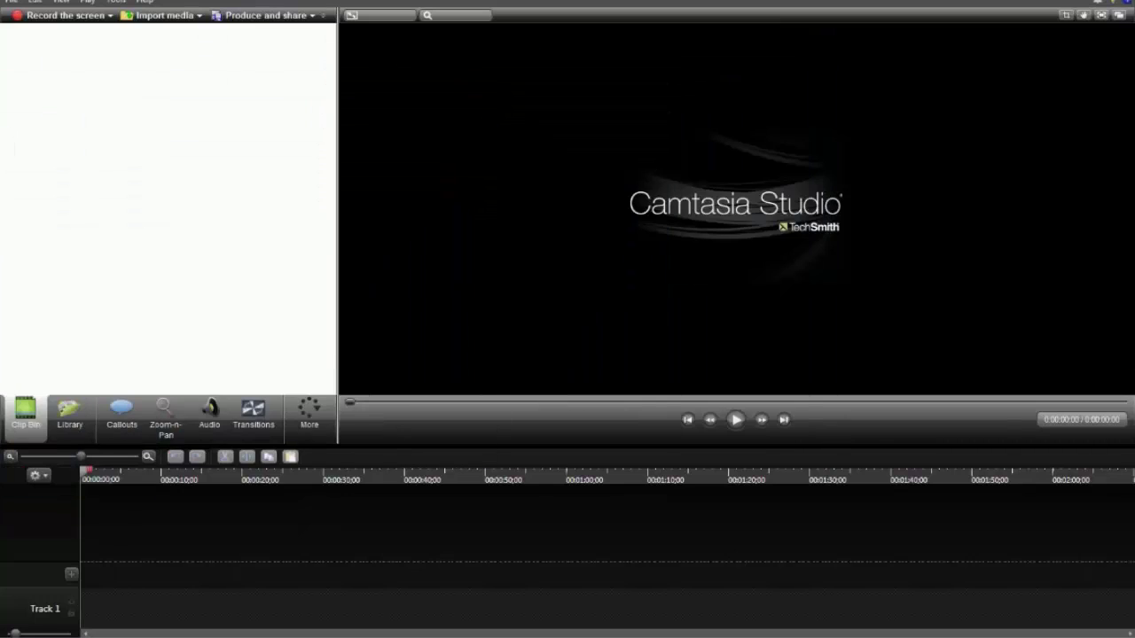
Step: Import the clip named 2 from the paladins/andro folder on drive F: into the Clip Bin
mouse_move(162, 636)
left_click(87, 590)
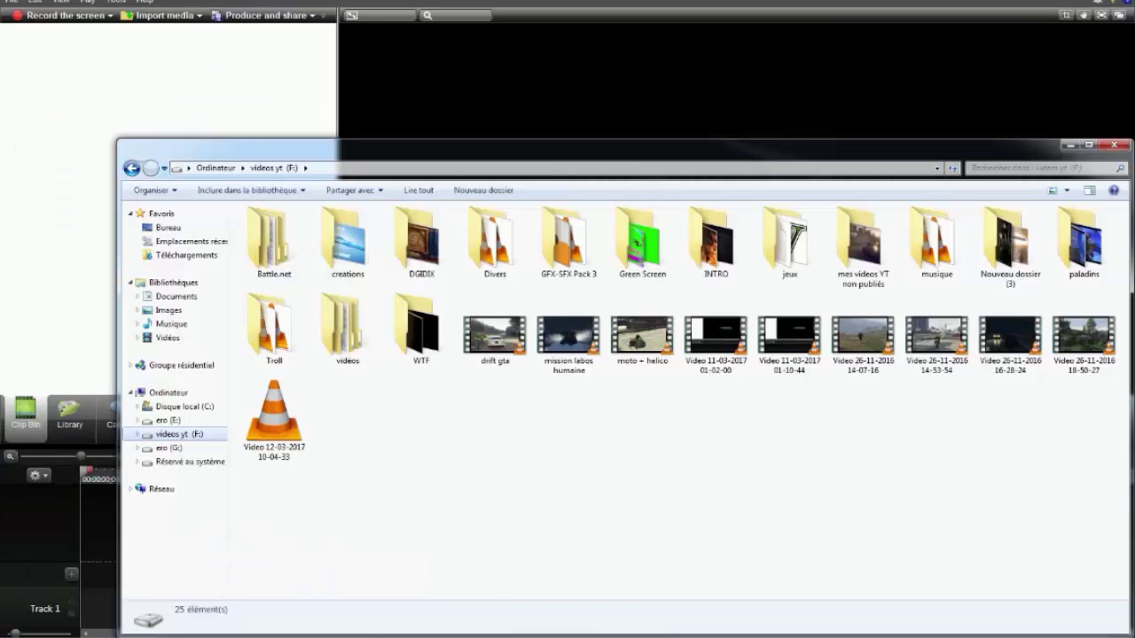
double_click(1082, 241)
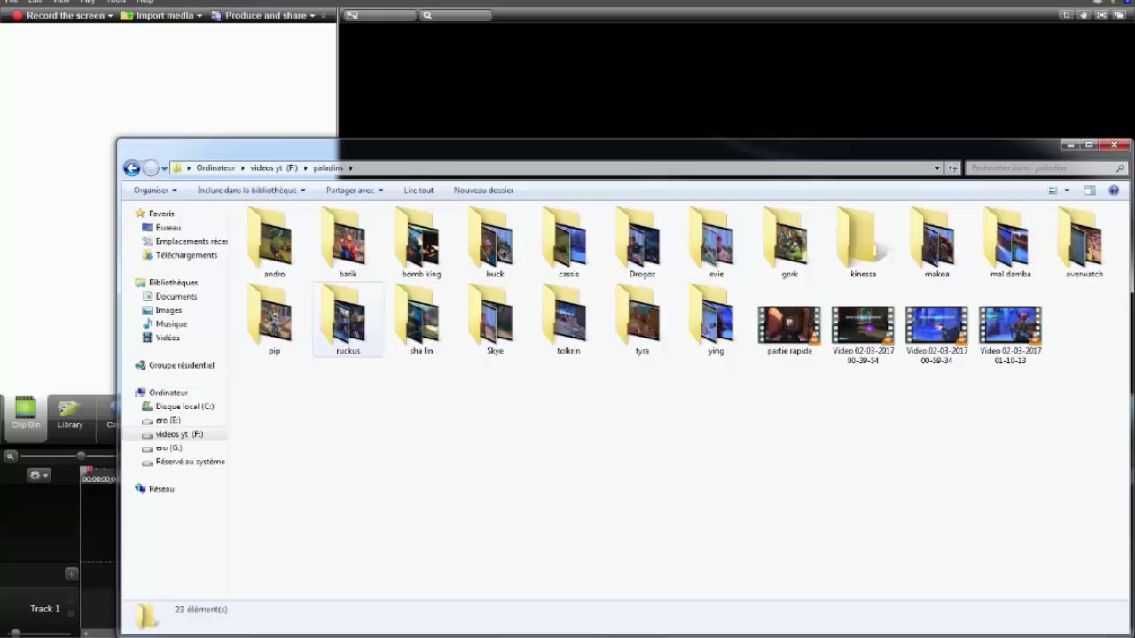
left_click_drag(457, 150, 577, 203)
double_click(395, 297)
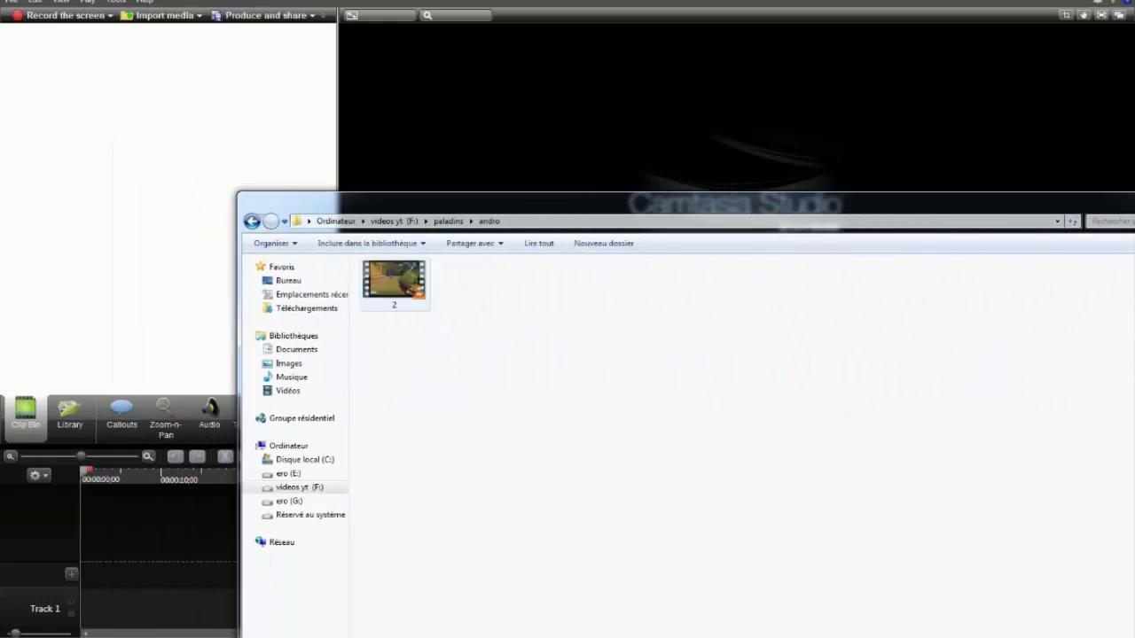
left_click_drag(394, 284, 208, 155)
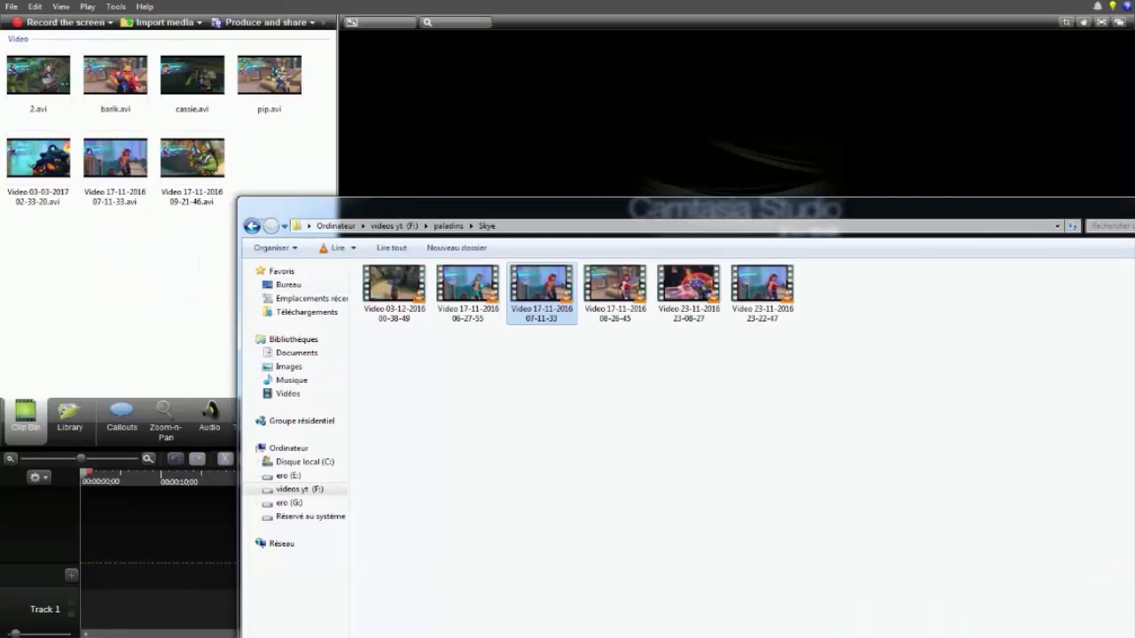
left_click(251, 221)
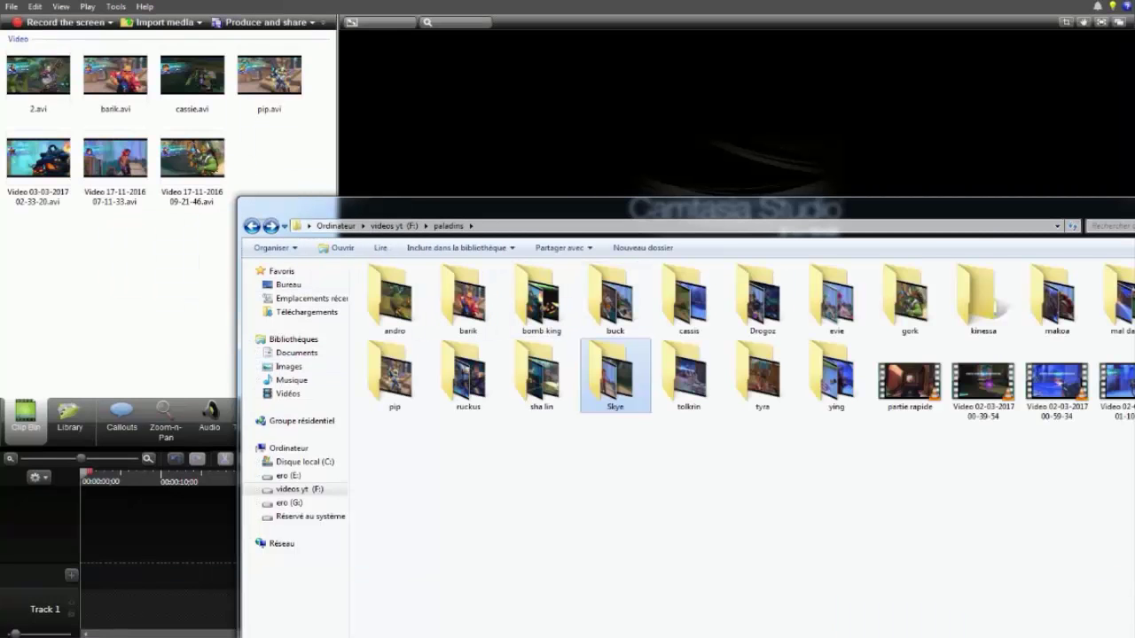
double_click(689, 377)
left_click_drag(395, 293, 164, 266)
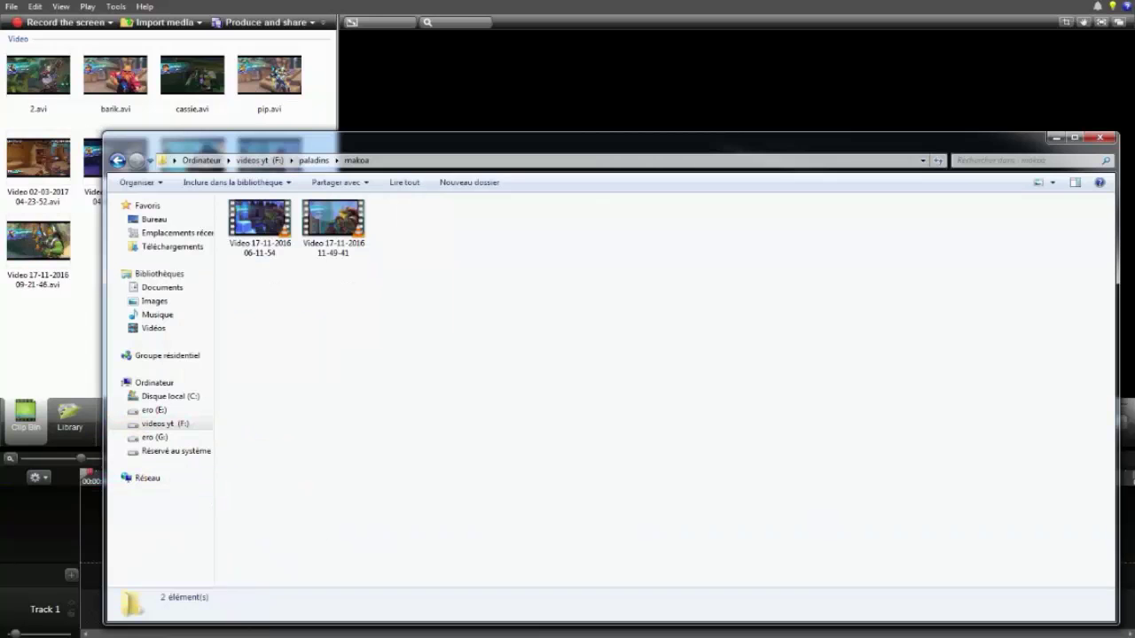
left_click_drag(334, 222, 53, 328)
Step: Return to the root of the videos yt (F:) drive and bring up the NCS folder window
left_click(118, 160)
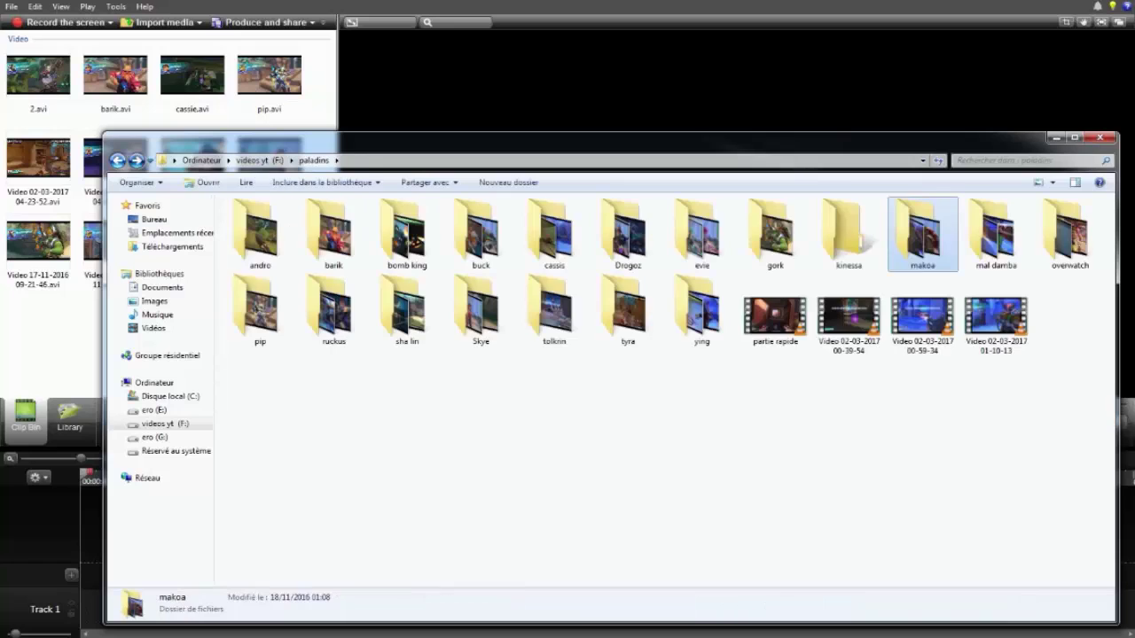
left_click(118, 160)
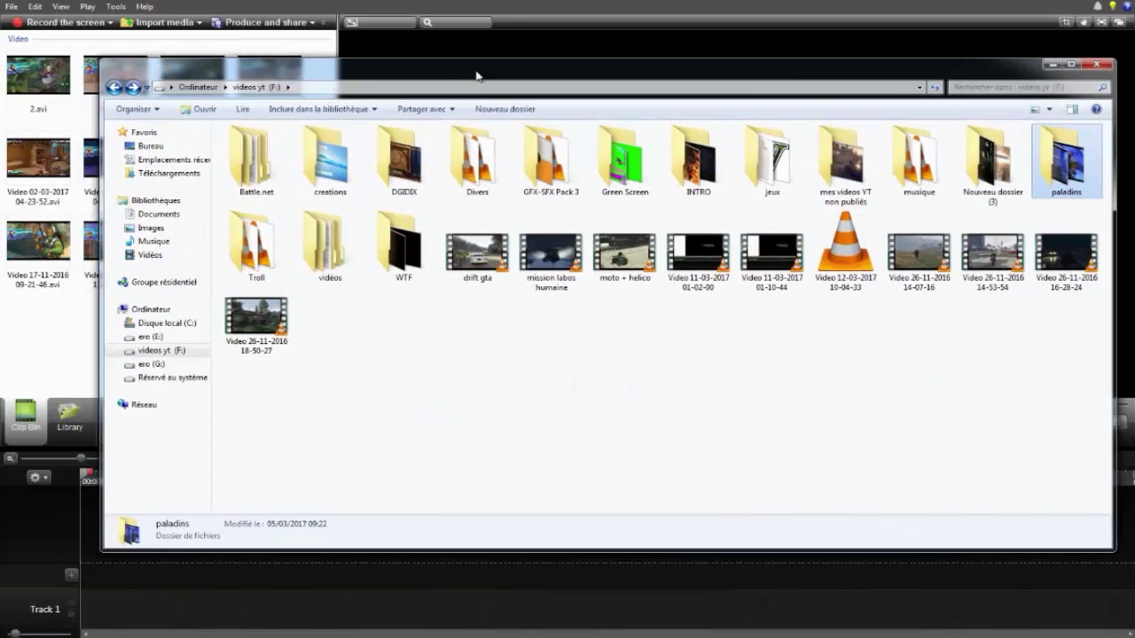
left_click(621, 399)
left_click(165, 636)
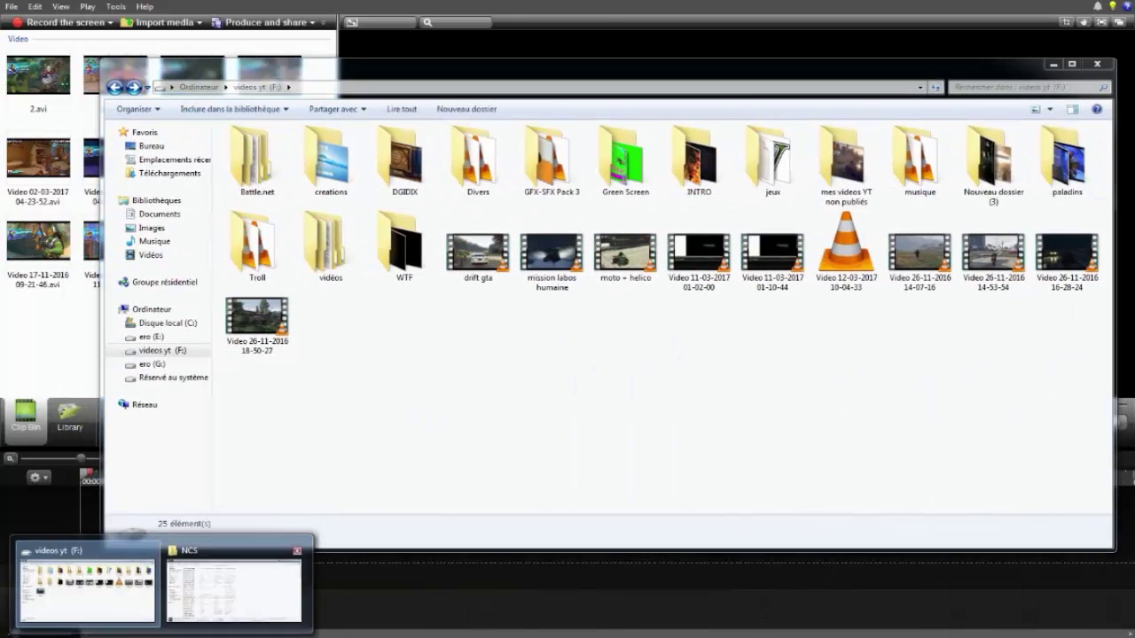
left_click(235, 587)
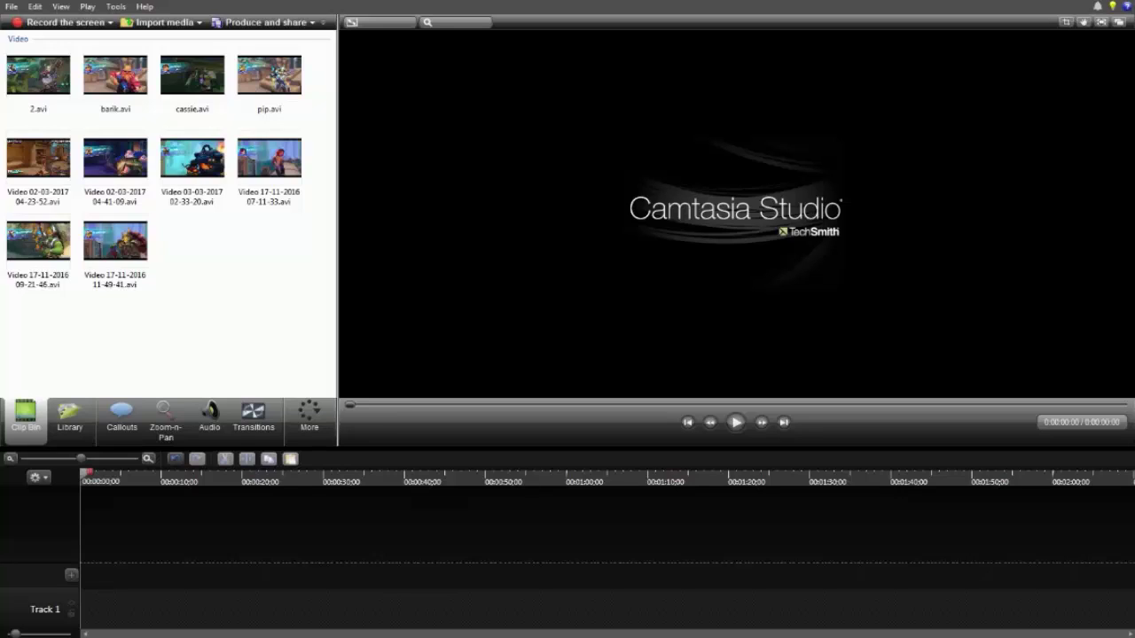
Step: Preview the Animated Title from the library's Theme - All Polished folder and add it to Track 1 at about 5 s
left_click(69, 417)
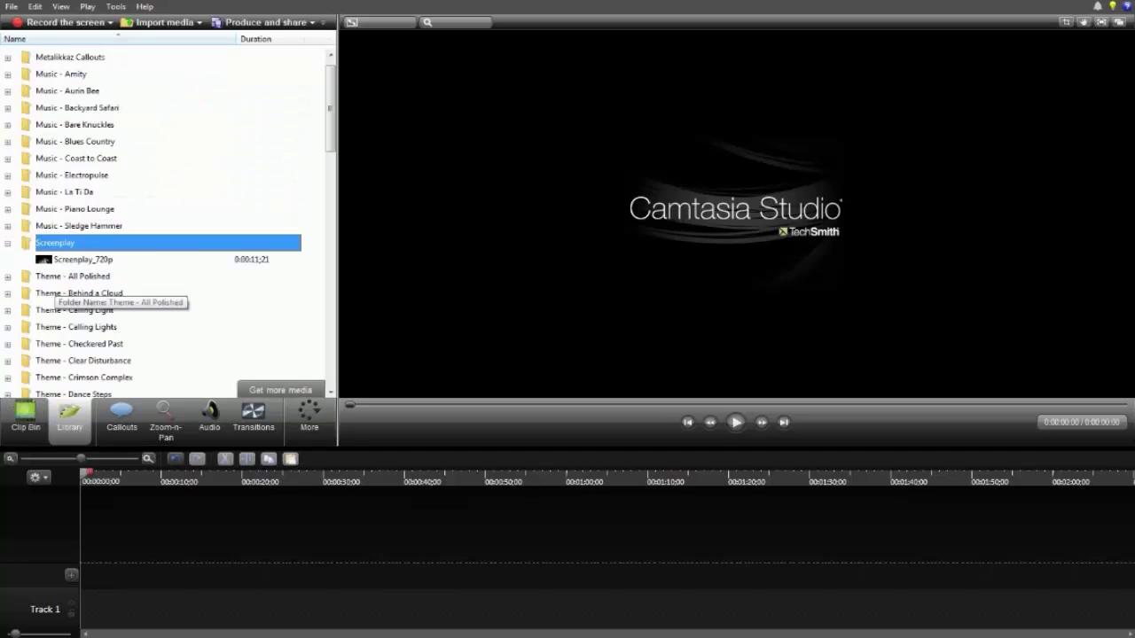
double_click(169, 276)
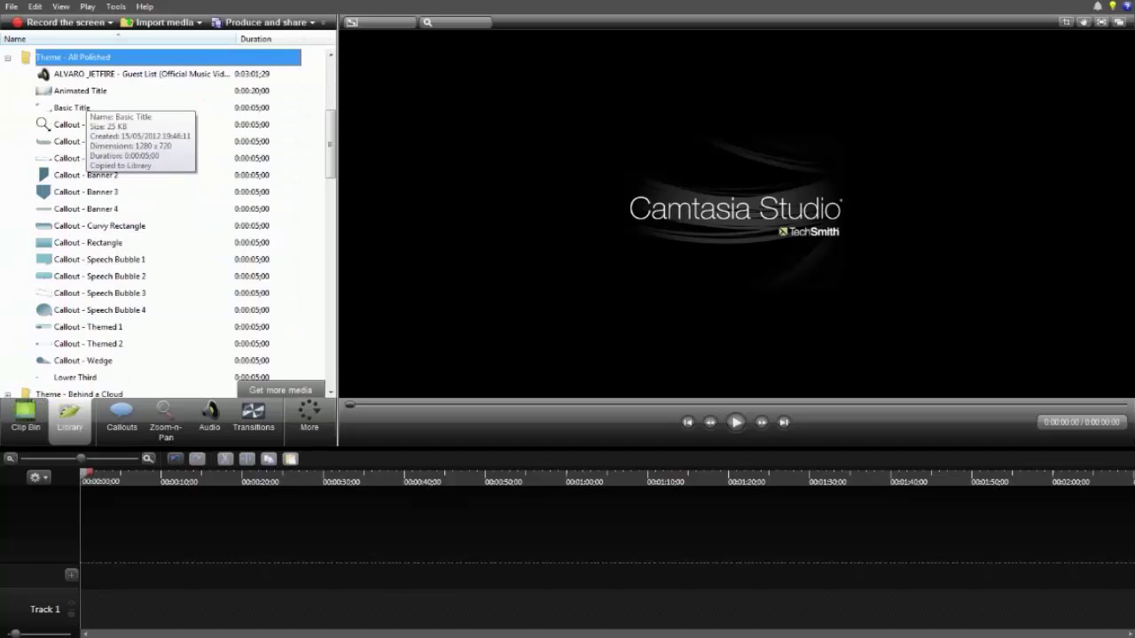
left_click(84, 93)
double_click(85, 92)
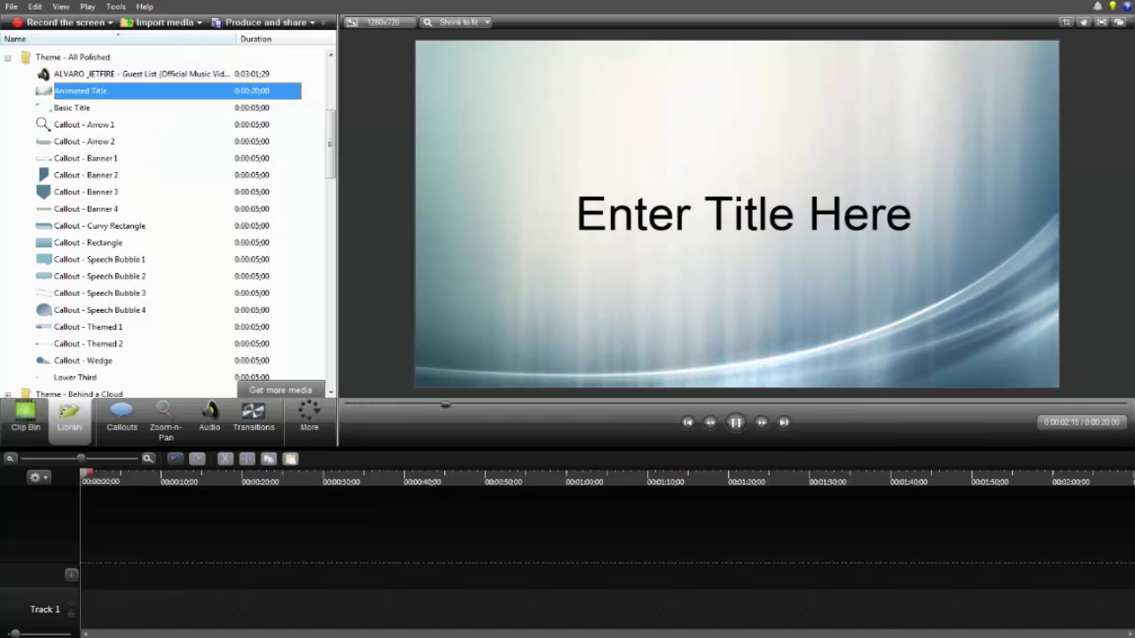
left_click(736, 423)
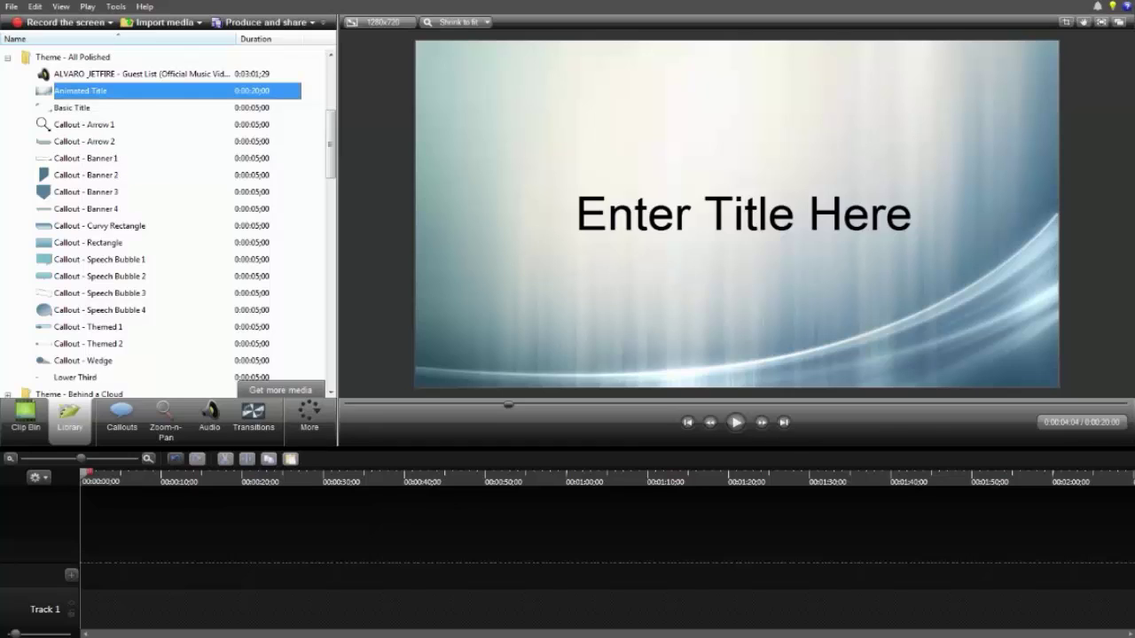
left_click_drag(81, 91, 124, 610)
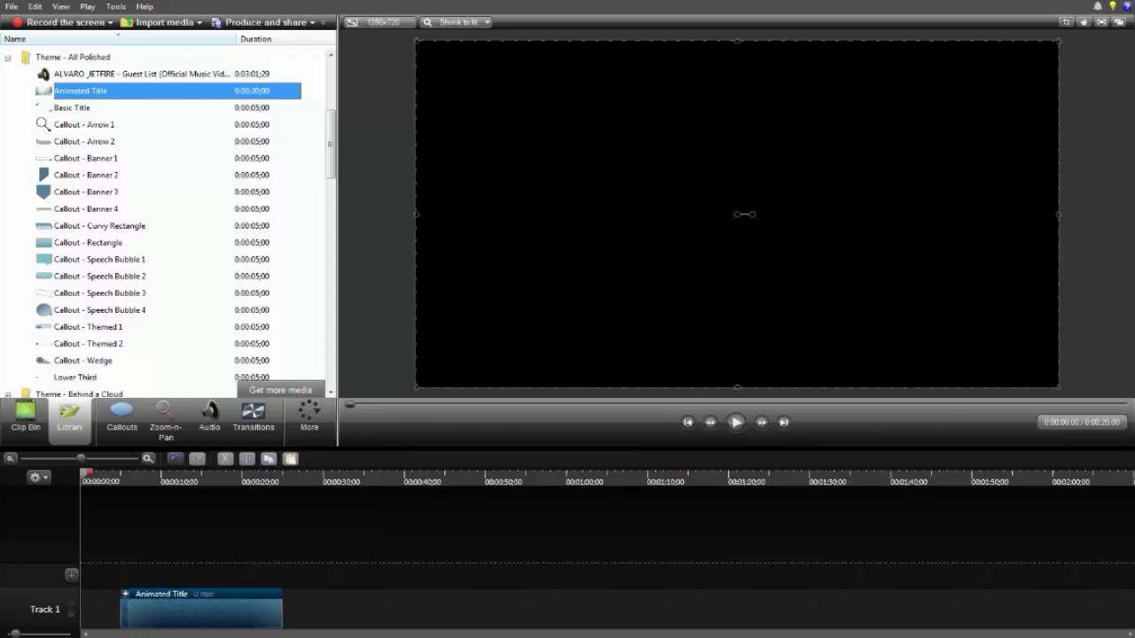
Step: Replace the placeholder text in the Animated Title group with "THE BEST KILLCAM - PALADINS"
left_click(125, 594)
double_click(138, 568)
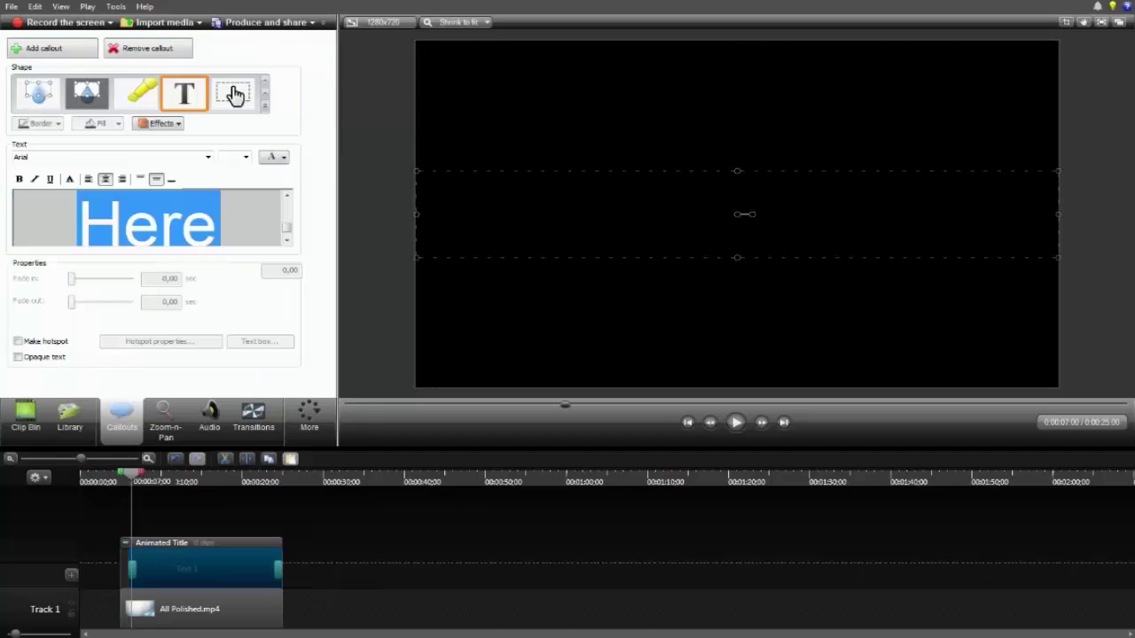
type("THE BEST KILLCAM")
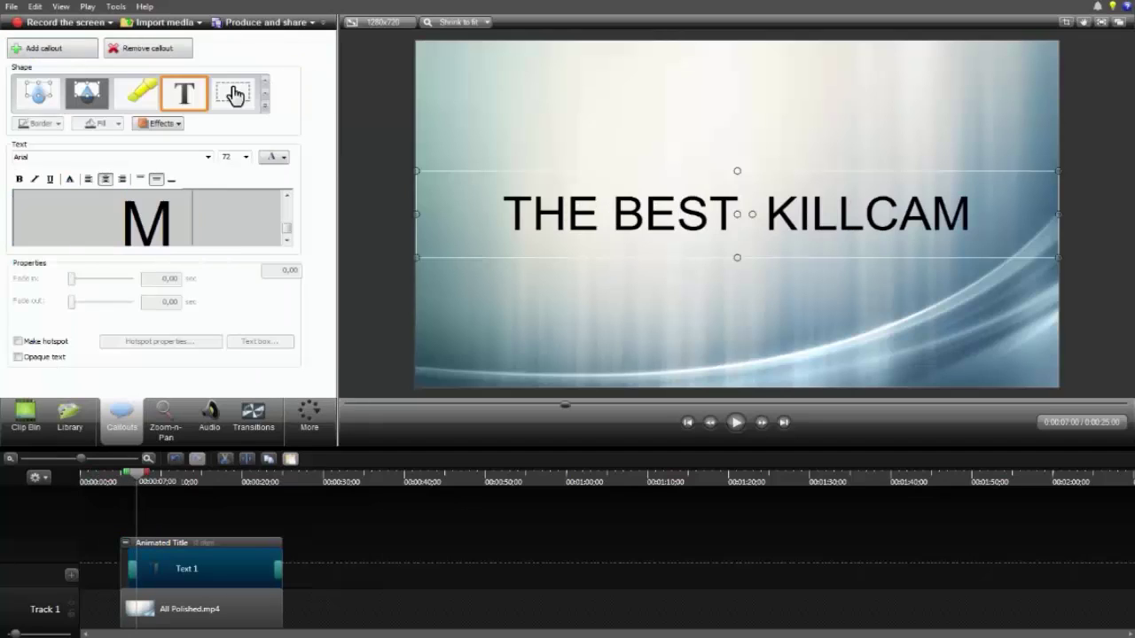
type("6")
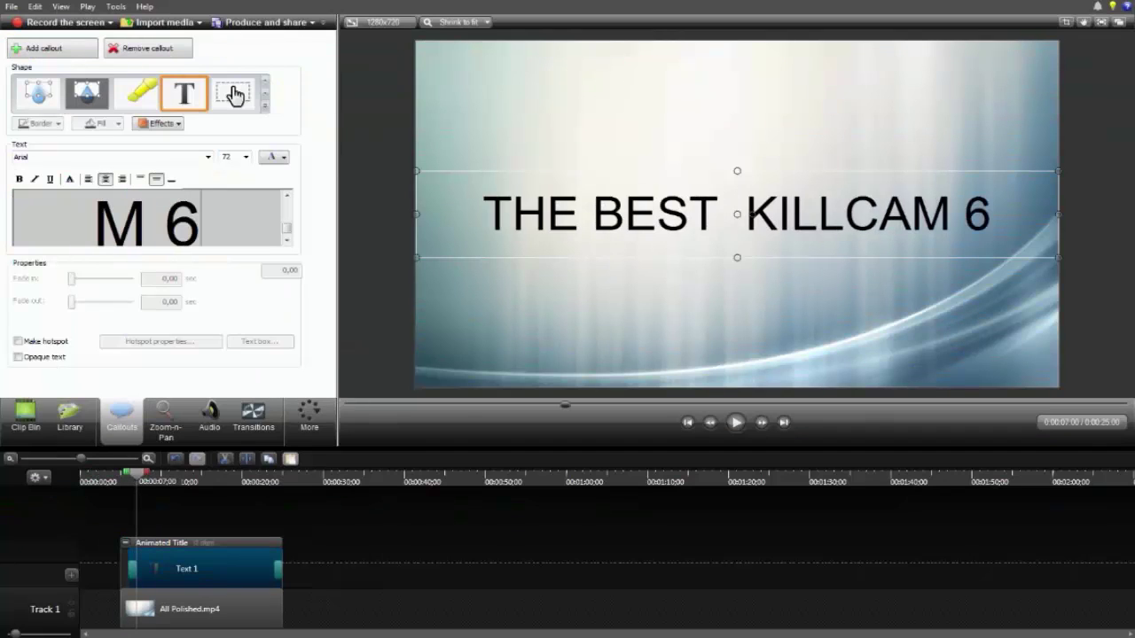
key("BackSpace")
key("BackSpace")
type("- ")
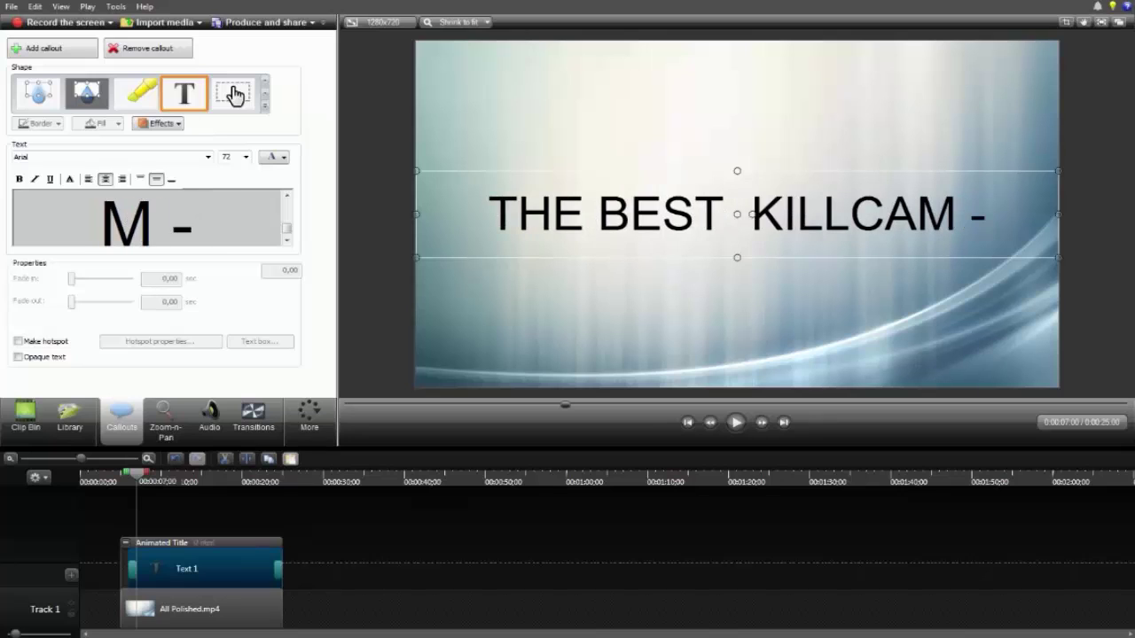
type("PALADI")
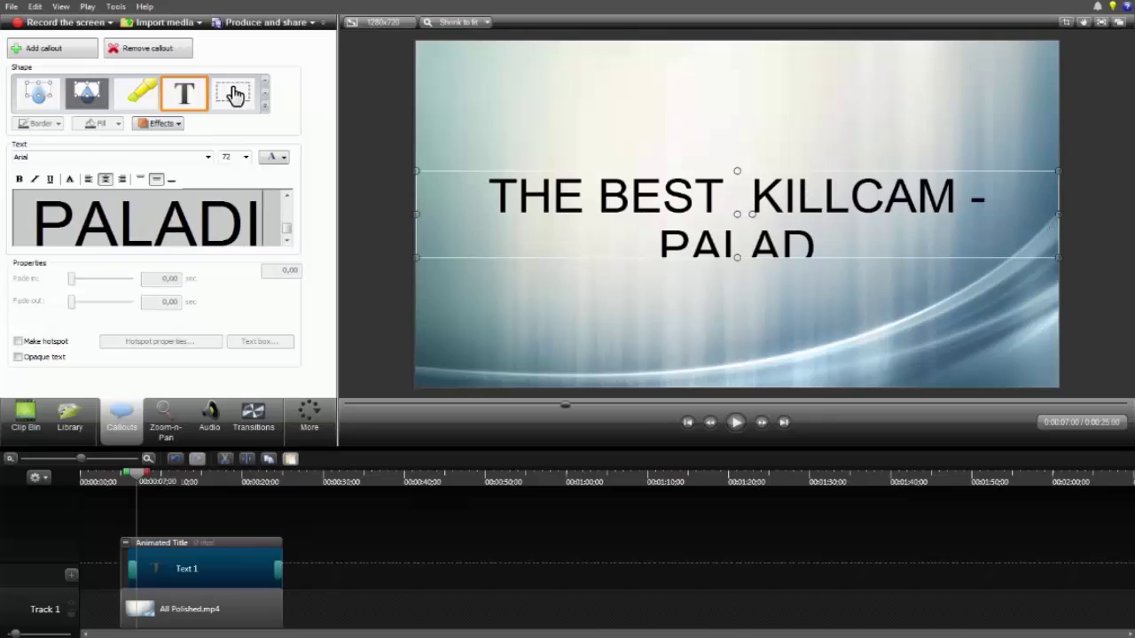
type("NS")
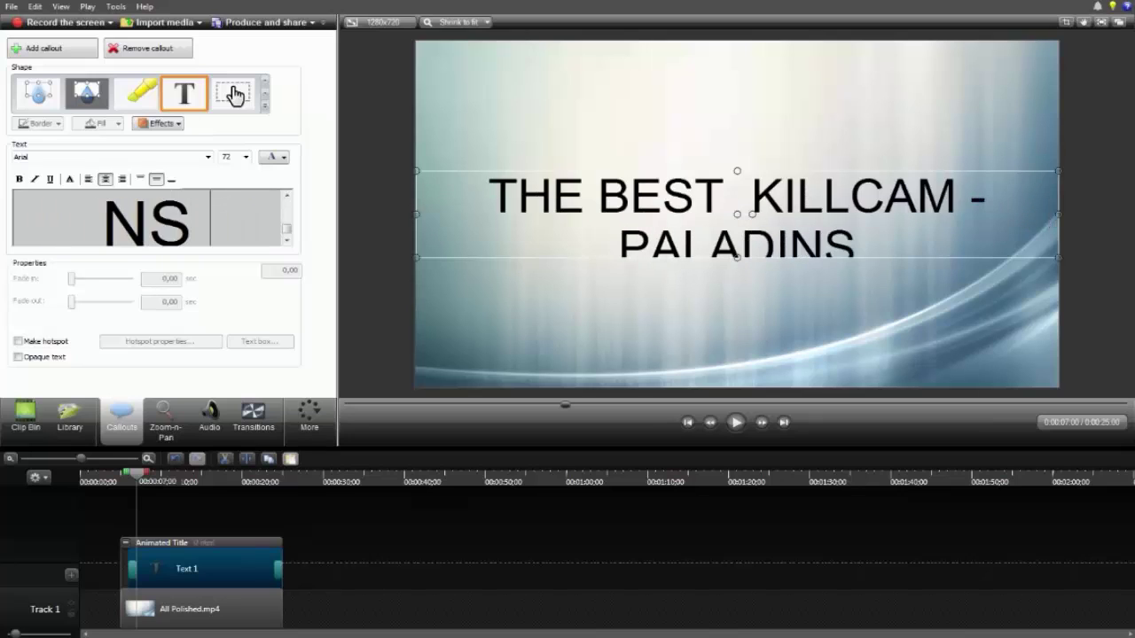
Step: Set the whole title text to font size 26 and delete the All Polished.mp4 background from the Animated Title group
key("ctrl+a")
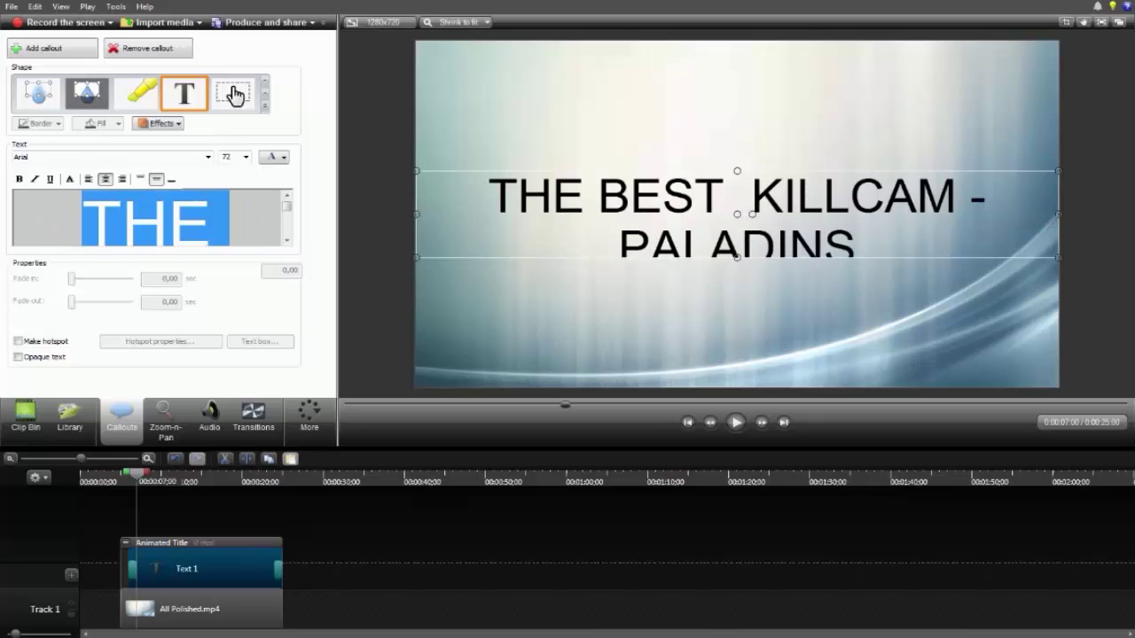
left_click(245, 157)
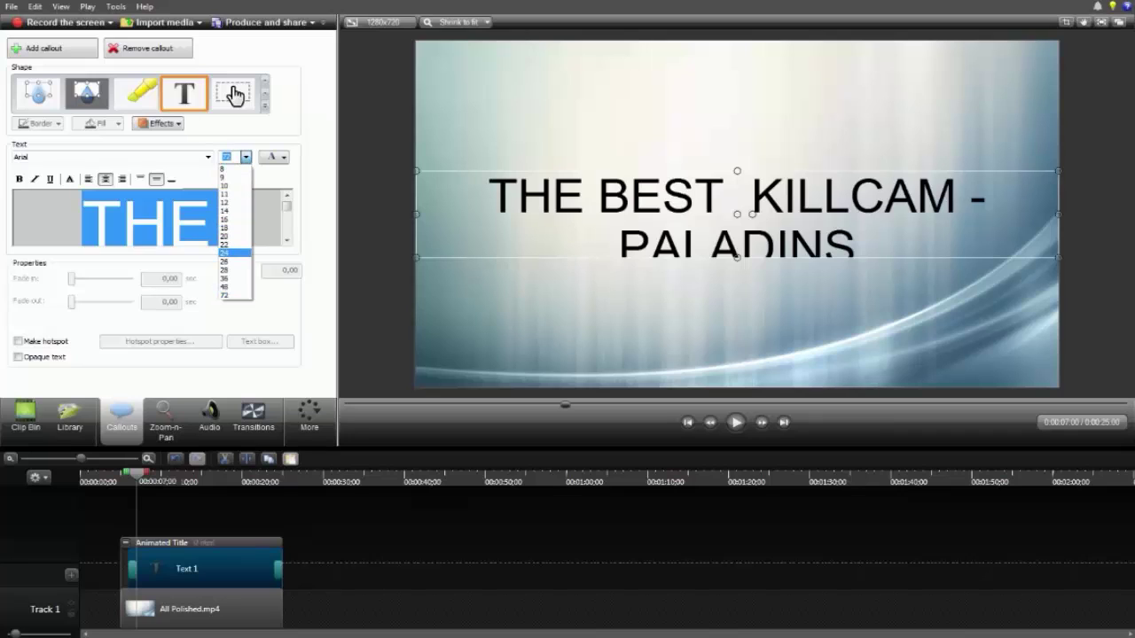
left_click(225, 262)
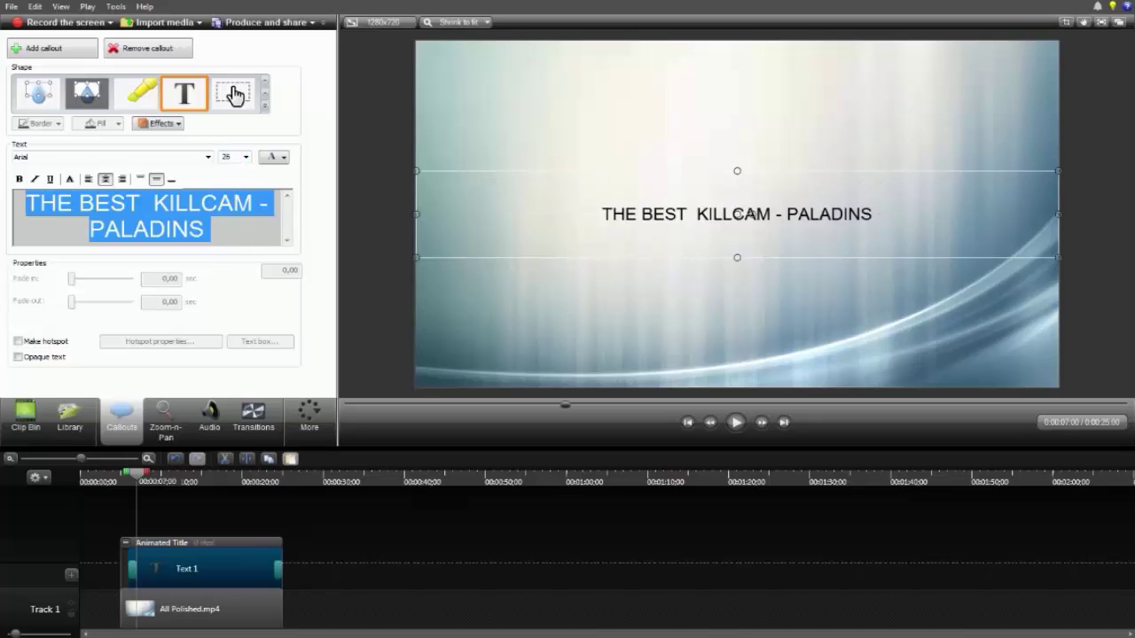
left_click(212, 230)
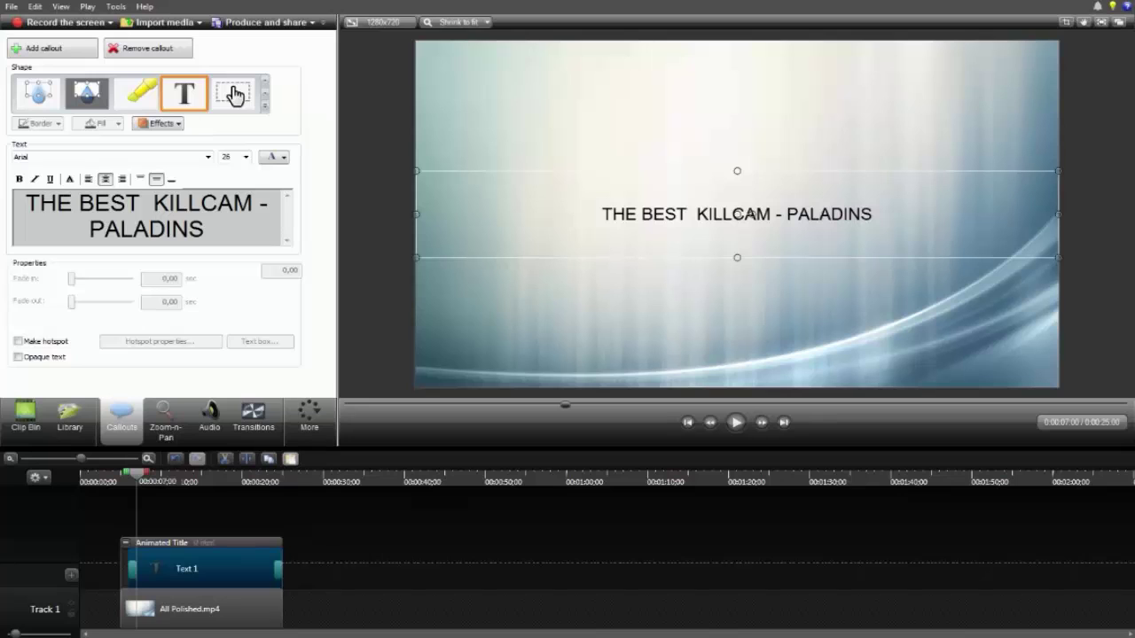
left_click(199, 610)
key("Delete")
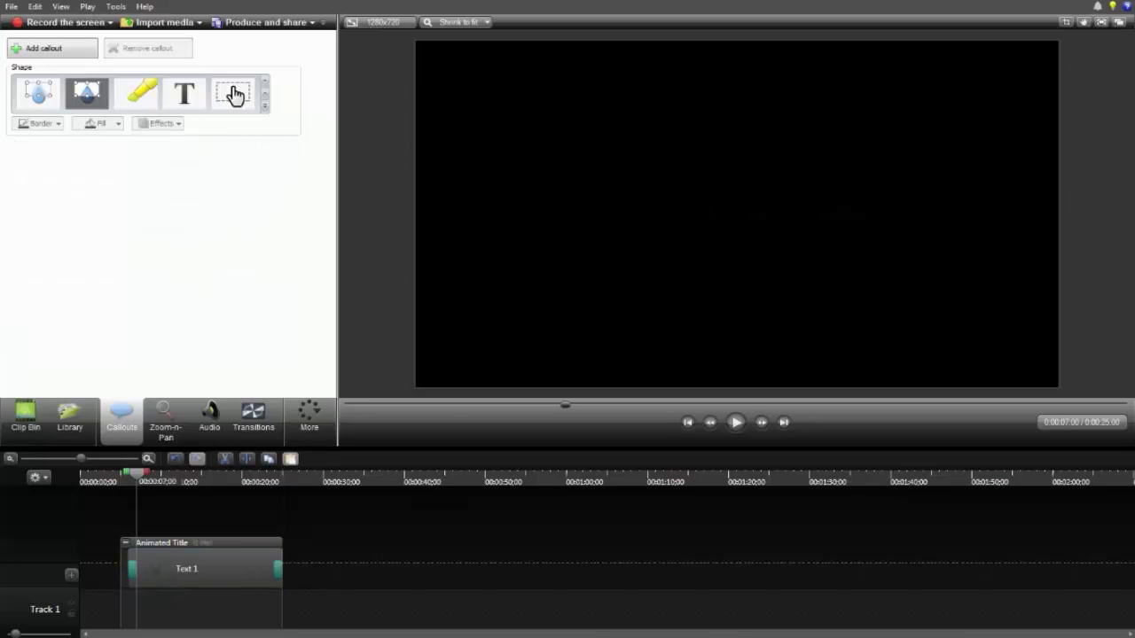
Step: Import the OB34_Blog_PressRelease image from the Téléchargements folder into the Clip Bin
mouse_move(162, 637)
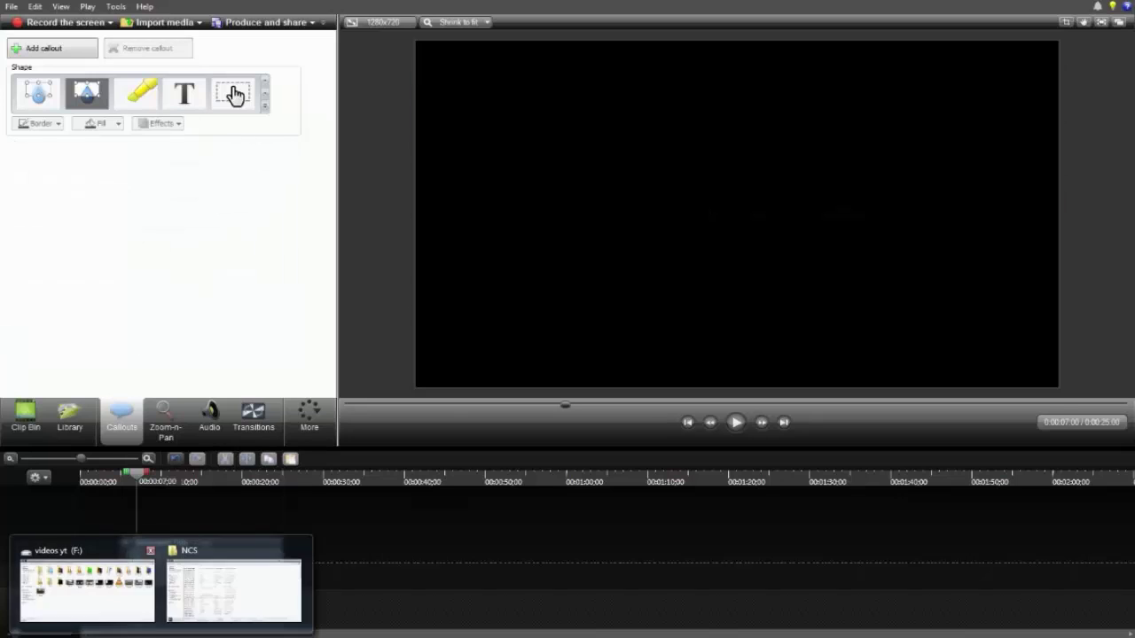
left_click(88, 586)
left_click(170, 174)
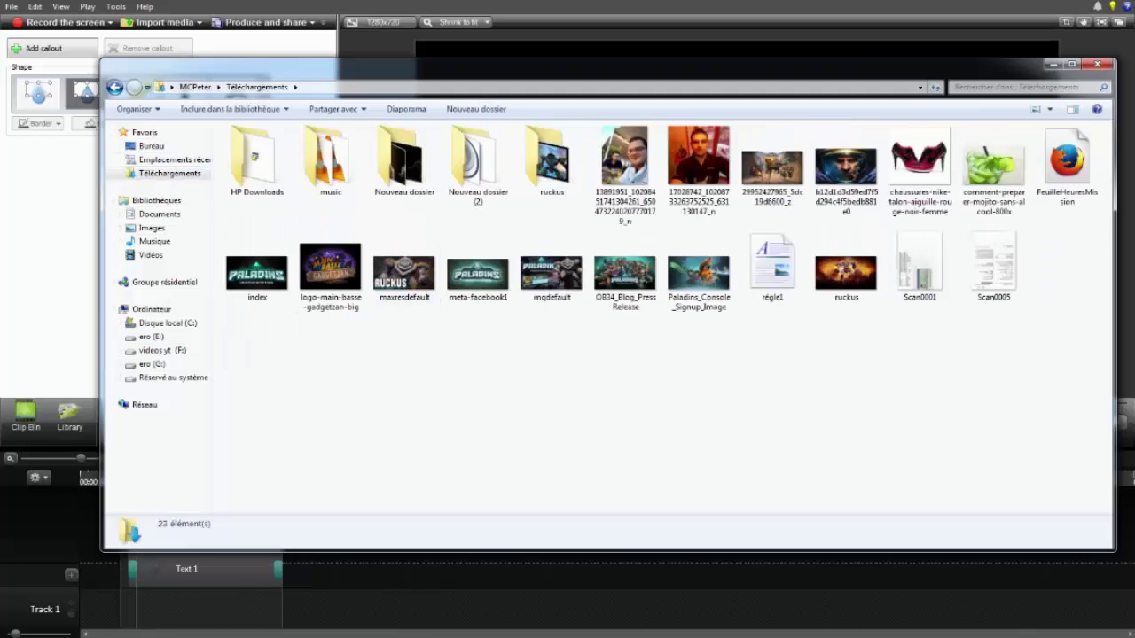
left_click(625, 273)
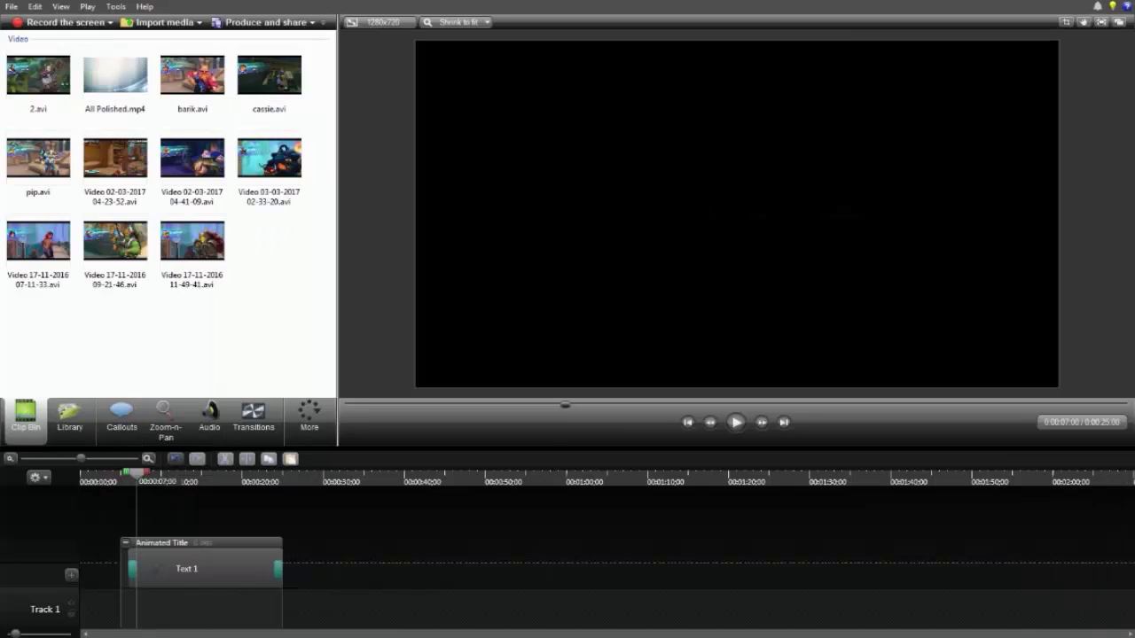
mouse_move(99, 636)
left_click(87, 593)
left_click_drag(626, 273, 35, 321)
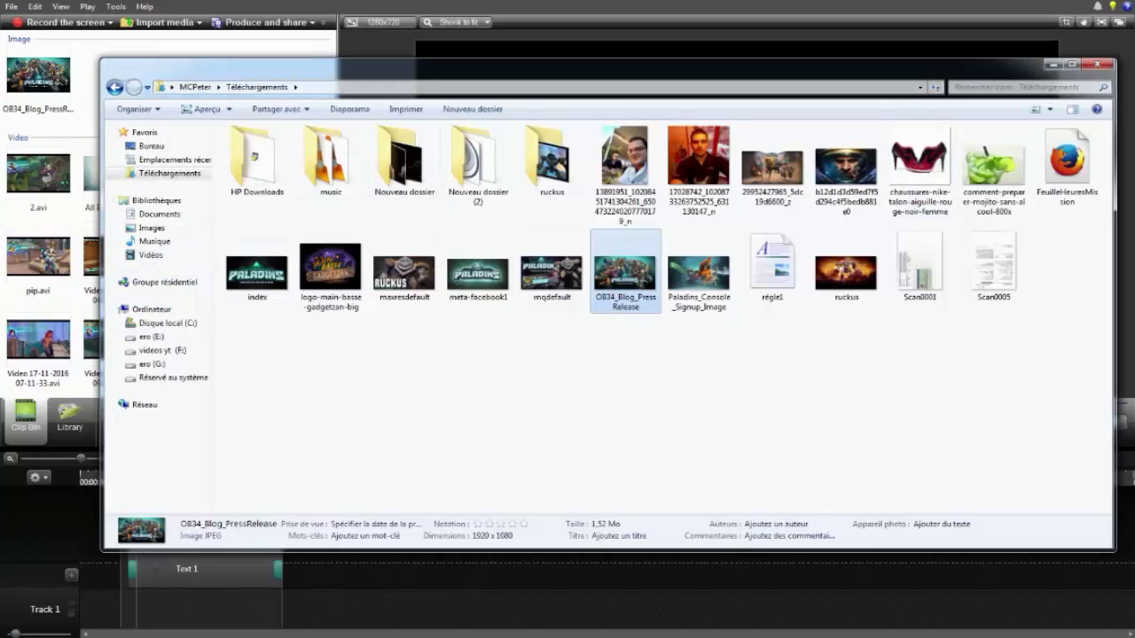
left_click(1052, 65)
Step: Collapse the Animated Title group and add OB34_Blog_PressRelease.jpg to Track 1 at about 31 s, after the group
left_click(39, 78)
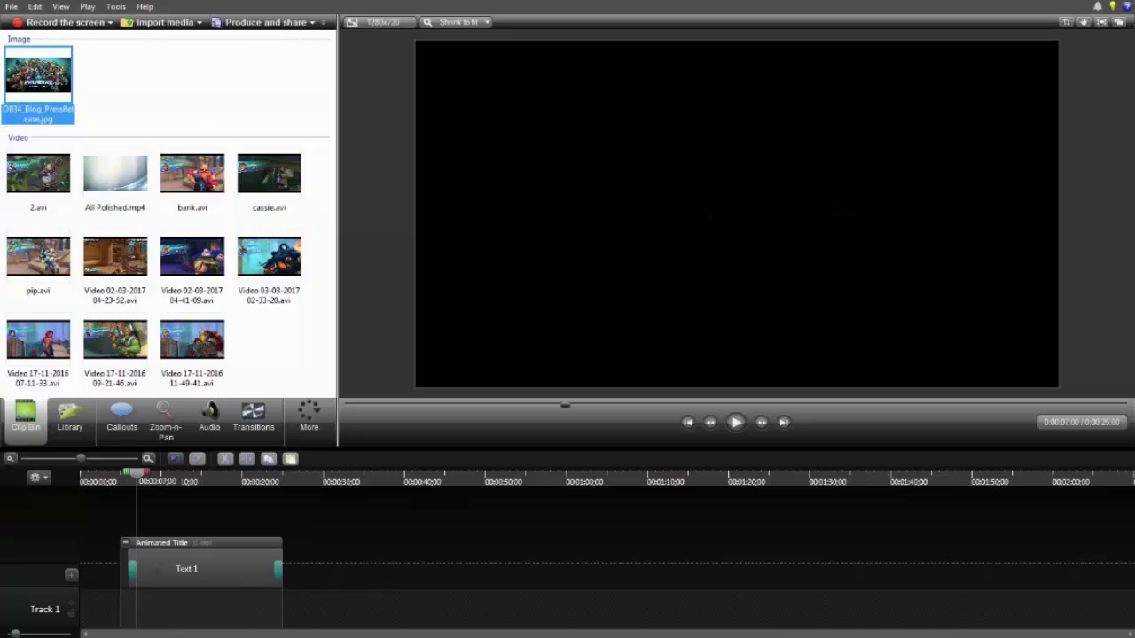
left_click(126, 543)
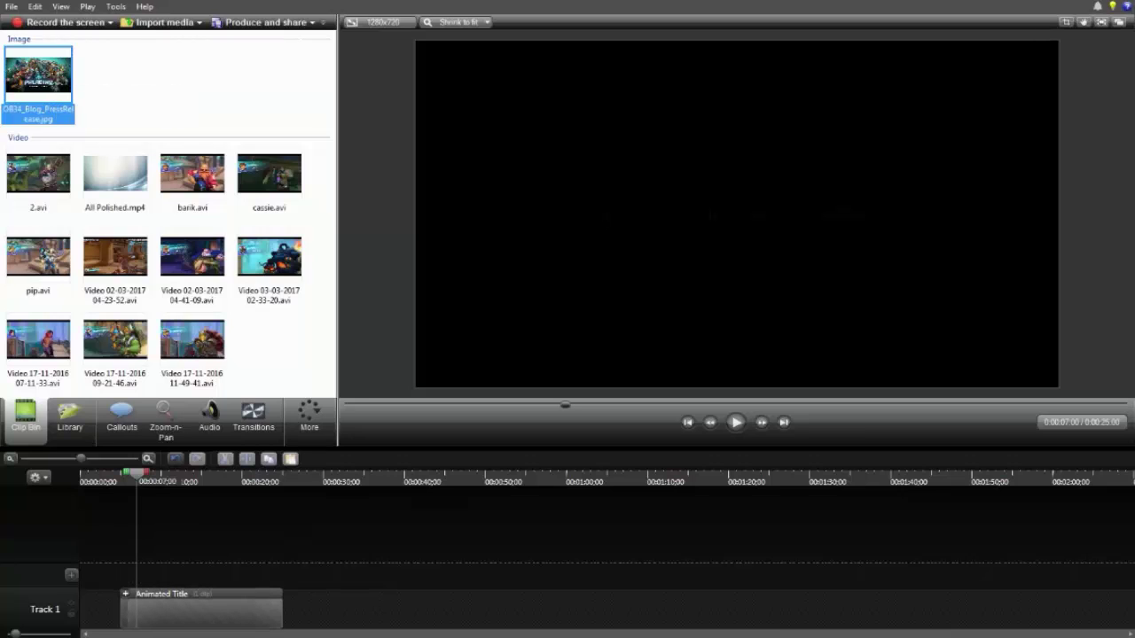
left_click_drag(38, 78, 344, 609)
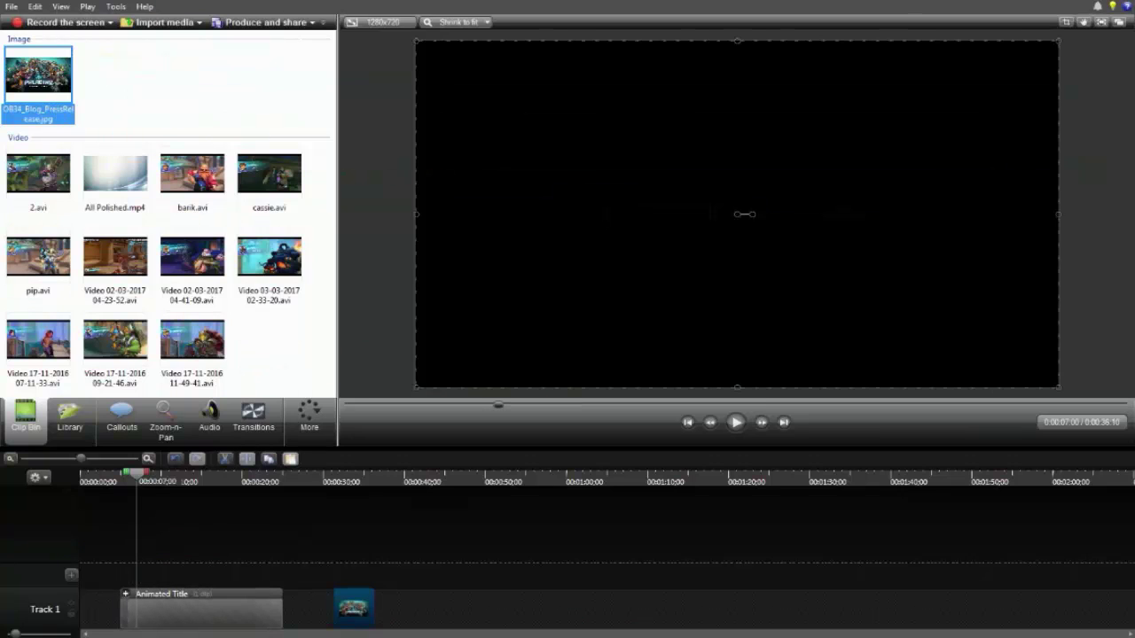
Step: Make the image the full-length background of the Animated Title group, and trim the start of Text 1 to about 11.5 s
left_click(126, 594)
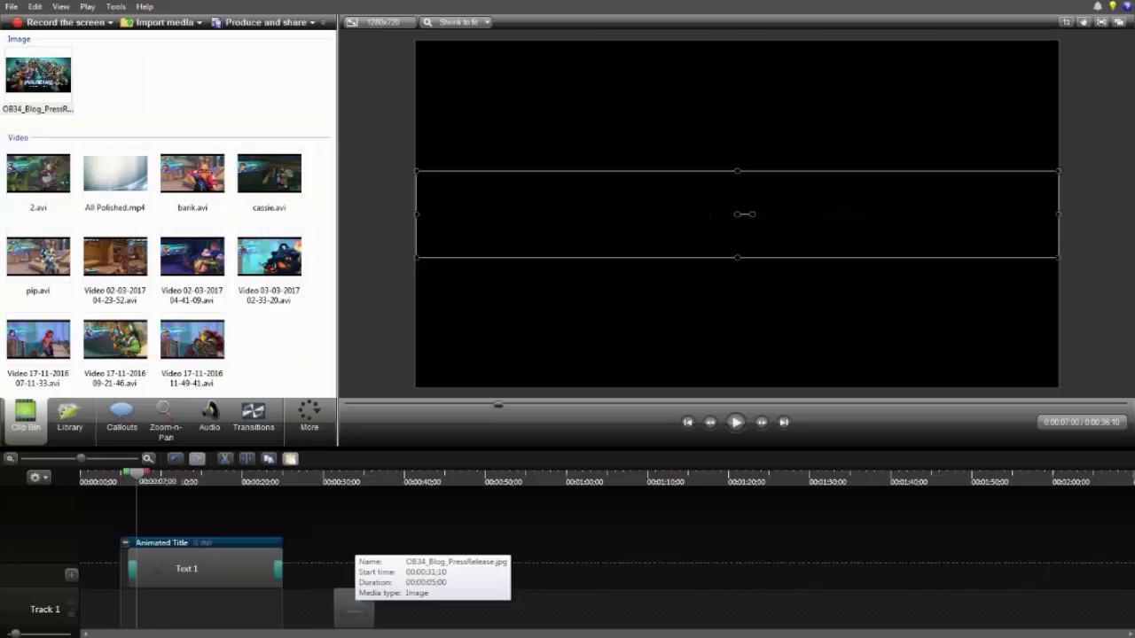
left_click_drag(354, 608, 282, 610)
left_click_drag(172, 610, 122, 610)
left_click_drag(129, 569, 174, 569)
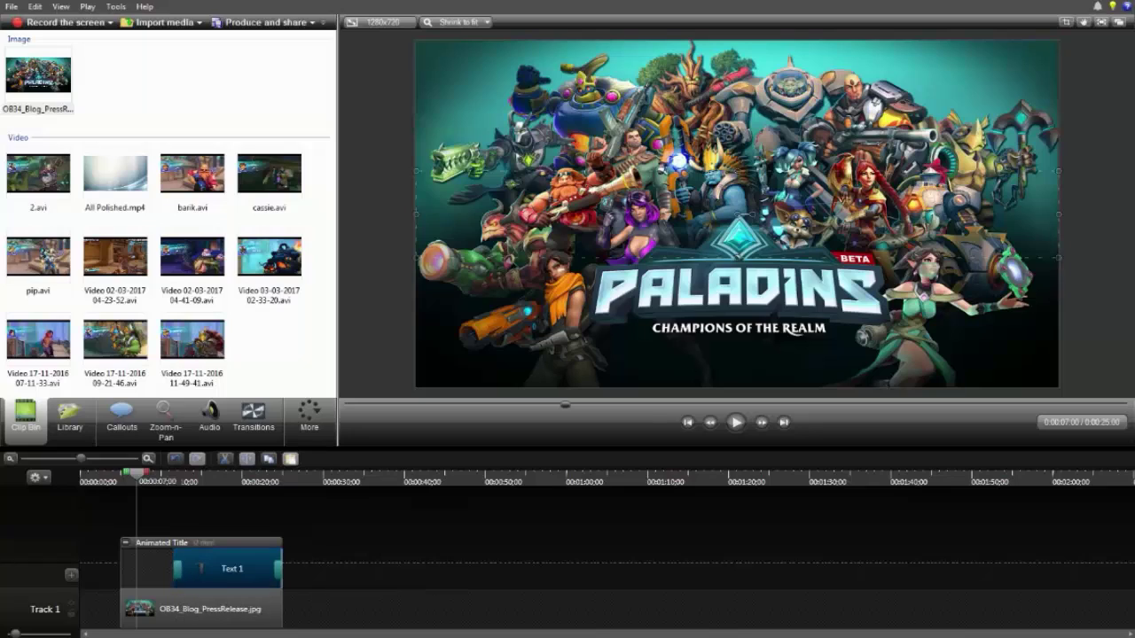
Step: Shorten Text 1 to span about 9.5 to 16.5 s and trim the Animated Title group to run from 7 s to about 18.5 s
left_click_drag(282, 569, 185, 569)
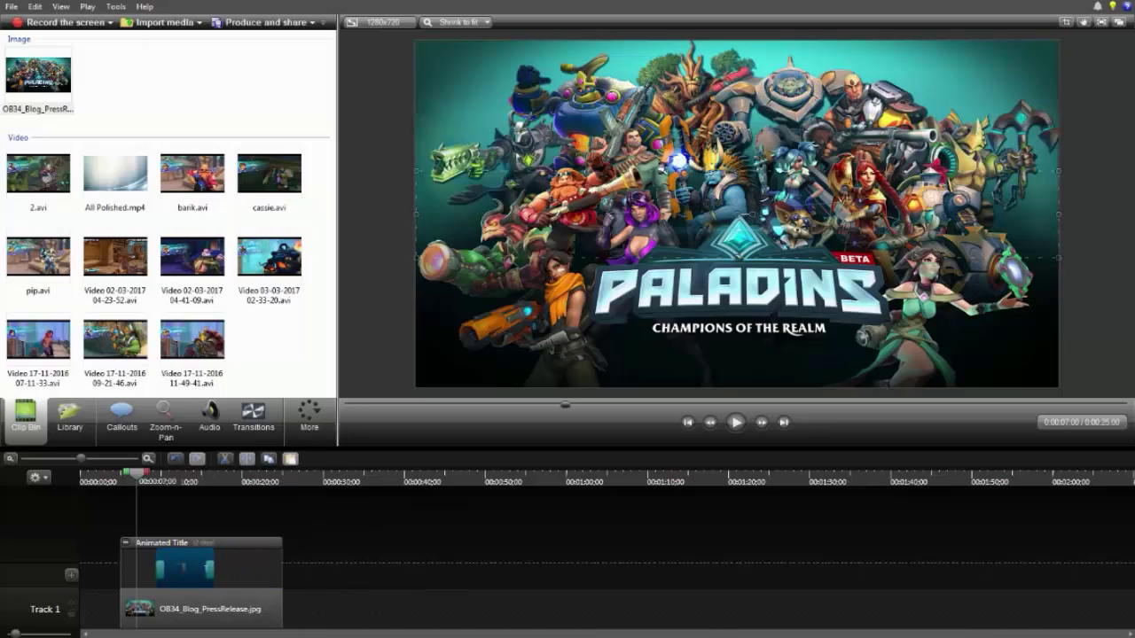
left_click_drag(282, 567, 229, 567)
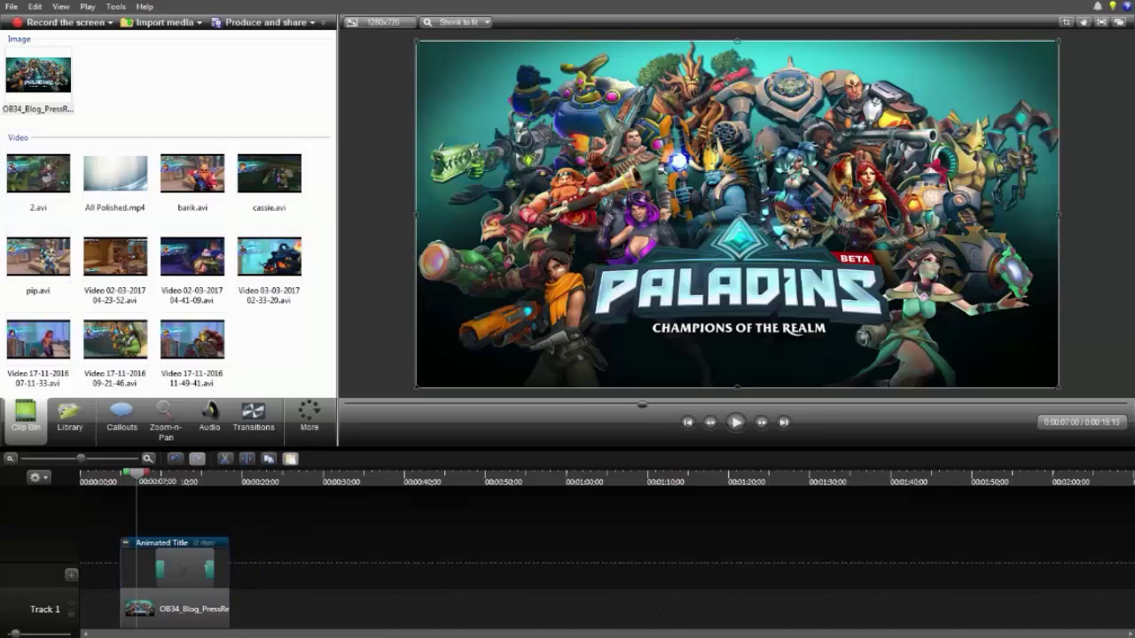
left_click_drag(122, 568, 136, 567)
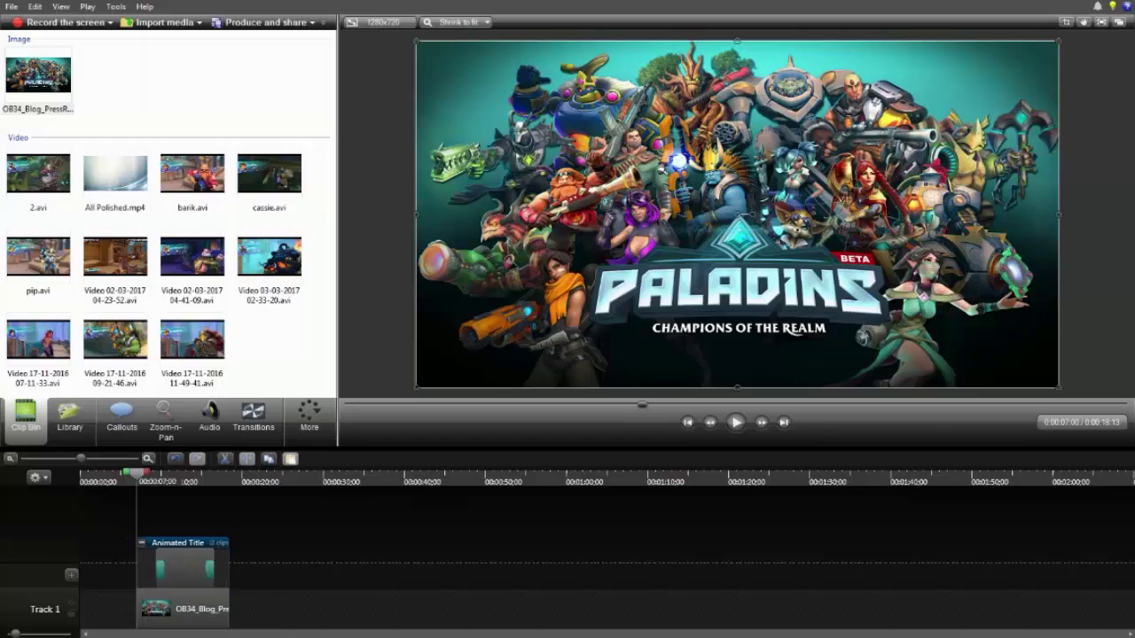
Step: Set the whole Text 1 title to font size 22 in light blue and place it just below CHAMPIONS OF THE REALM
left_click(185, 568)
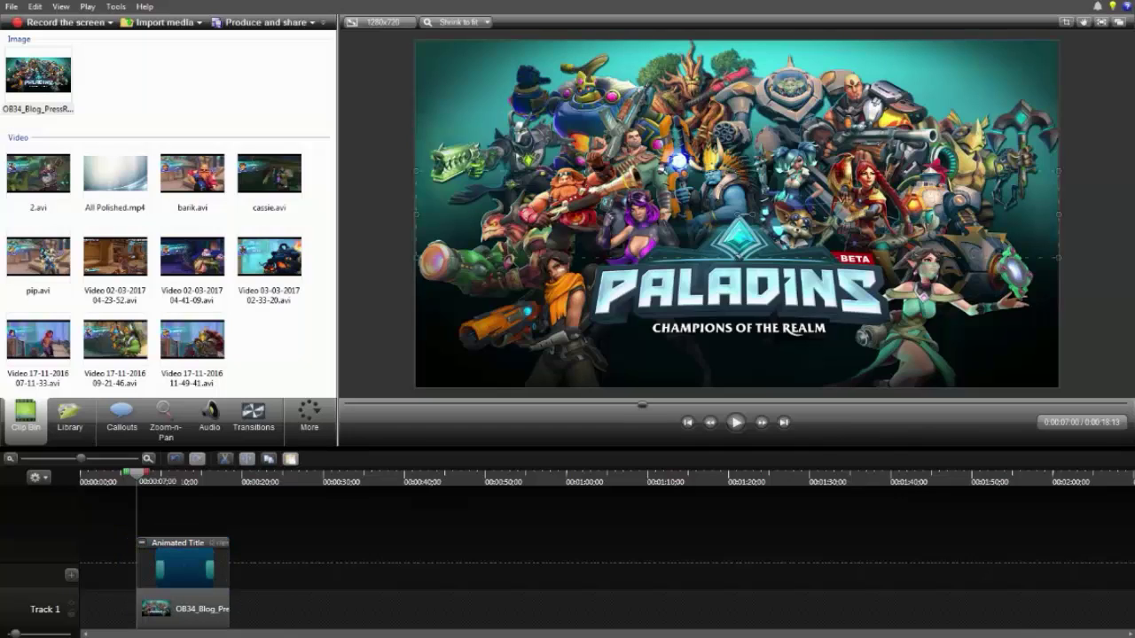
double_click(185, 569)
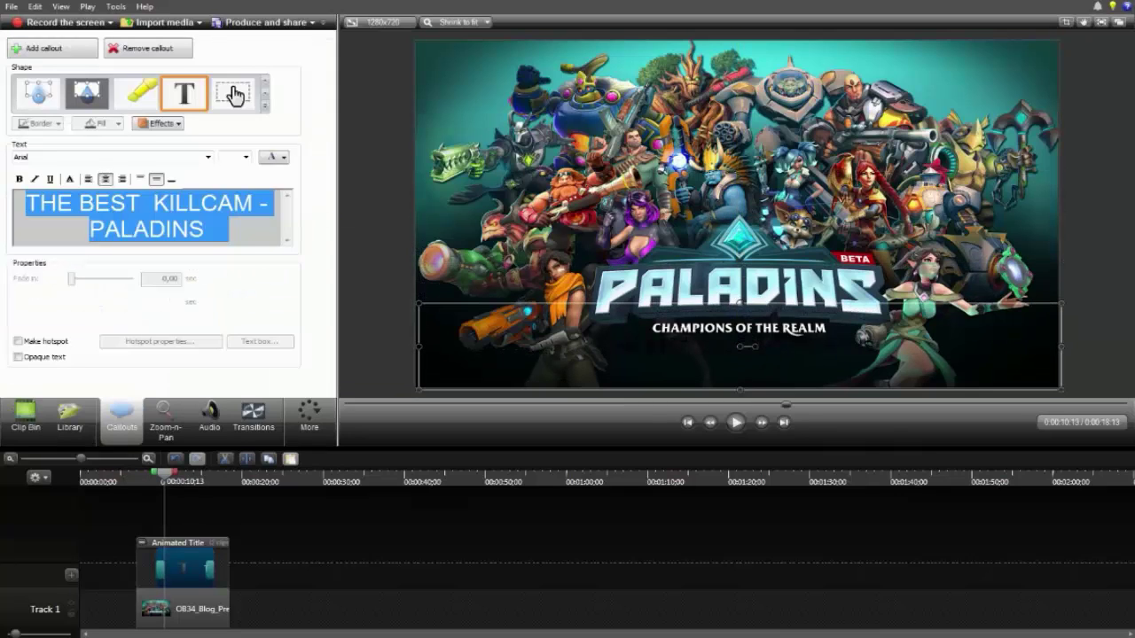
left_click(247, 157)
left_click(234, 244)
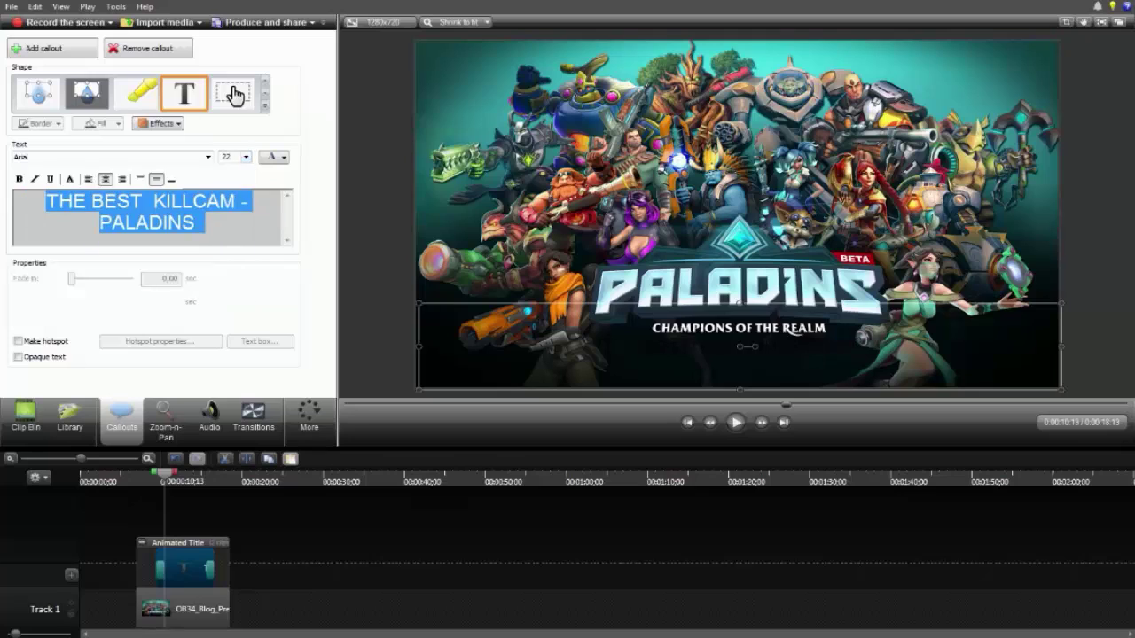
left_click(277, 157)
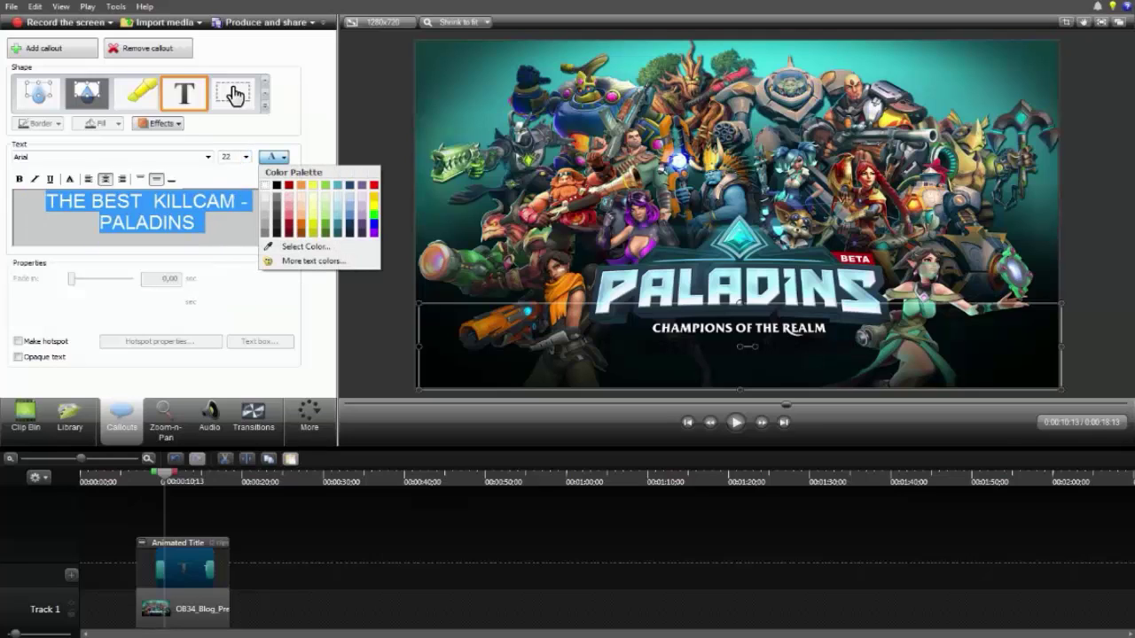
left_click(353, 197)
left_click_drag(743, 347, 731, 352)
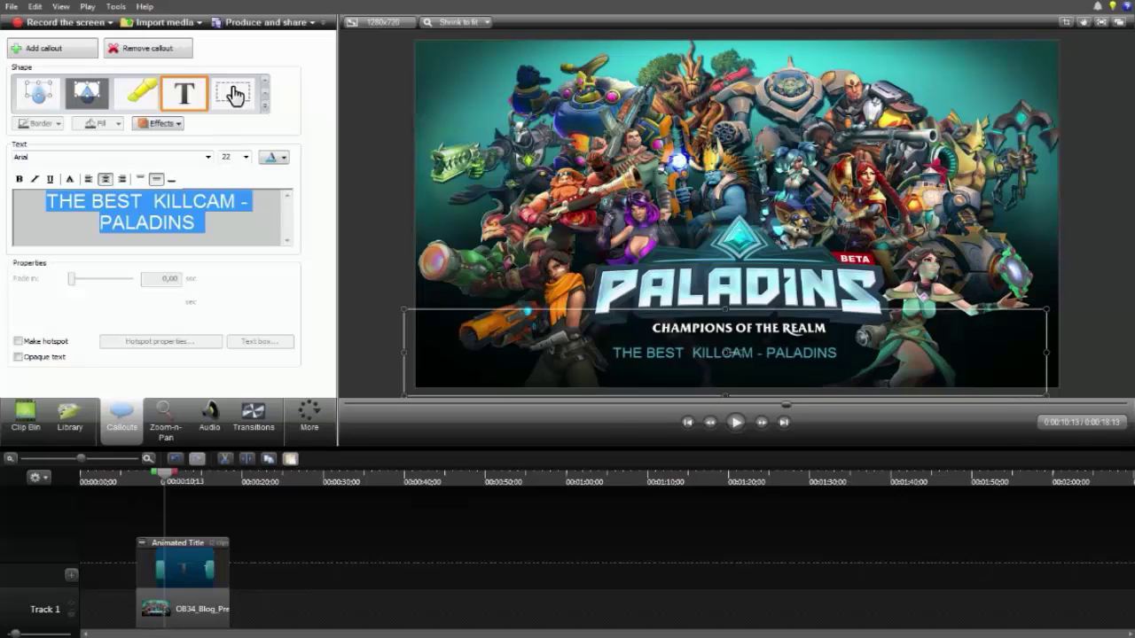
left_click(737, 214)
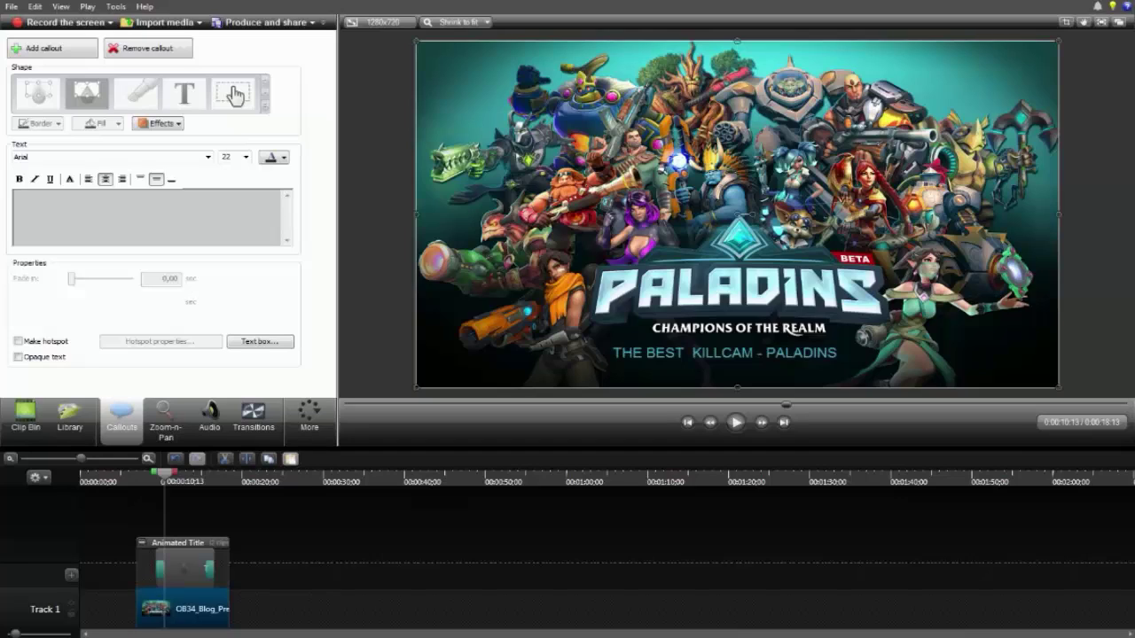
Step: Preview the intro 4 video from the INTRO folder on the videos yt (F:) drive and return to the Camtasia project
mouse_move(163, 636)
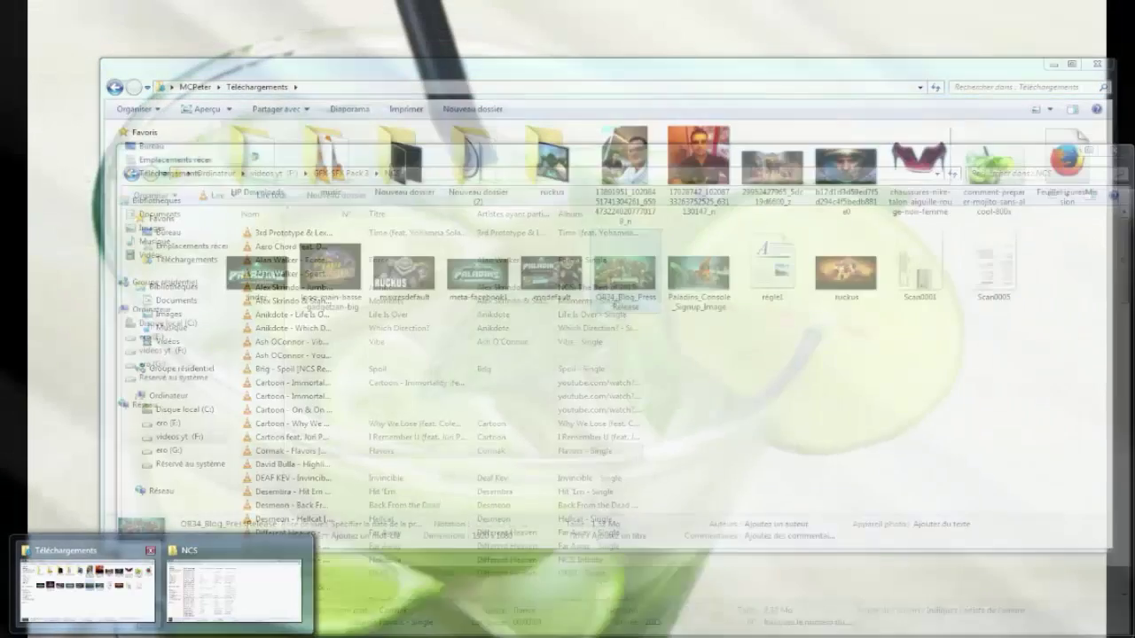
left_click(87, 585)
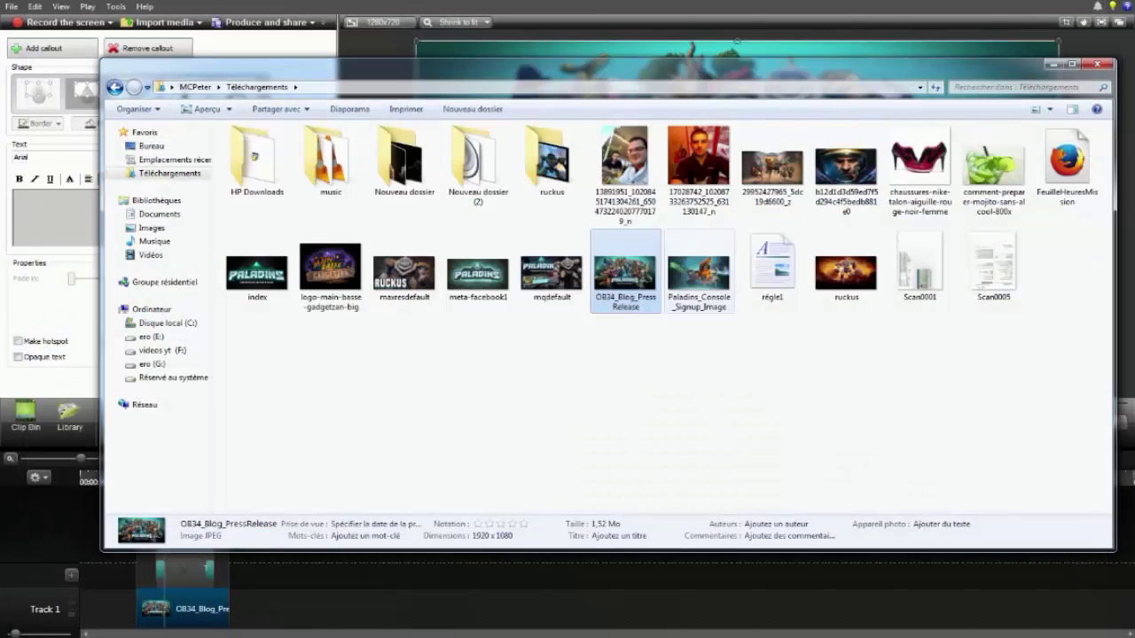
left_click(114, 86)
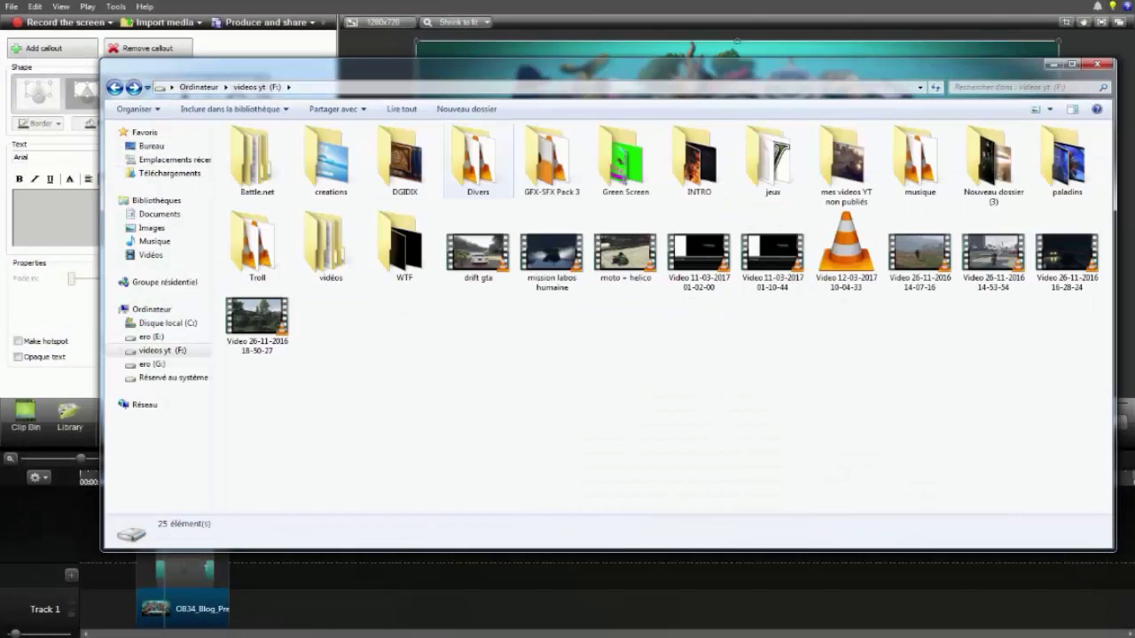
double_click(699, 160)
left_click(405, 147)
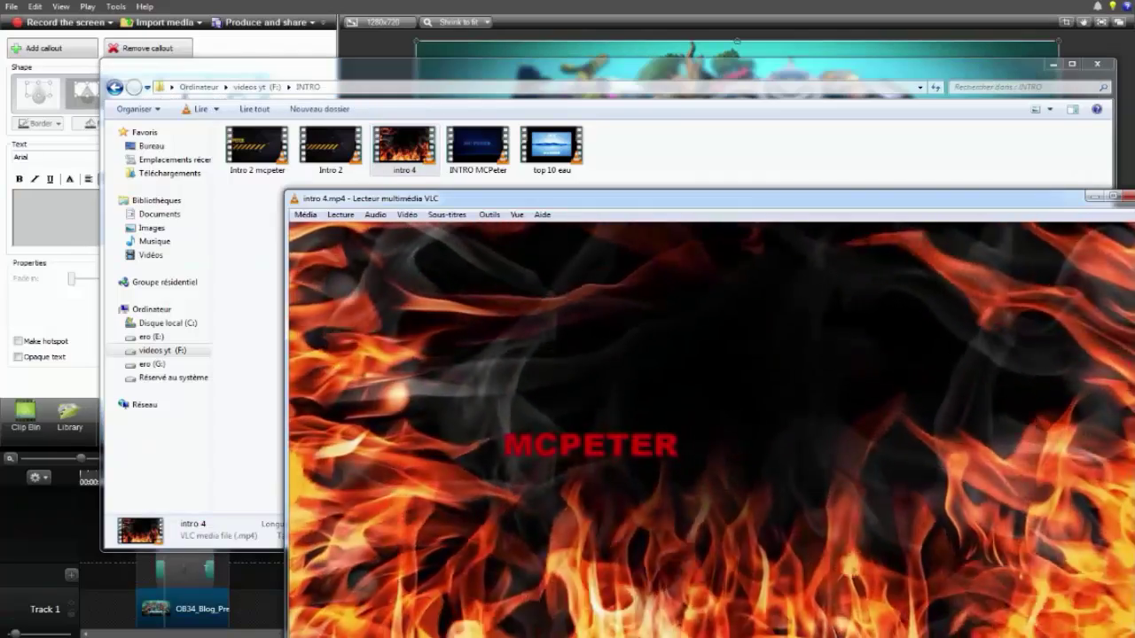
left_click_drag(627, 200, 458, 54)
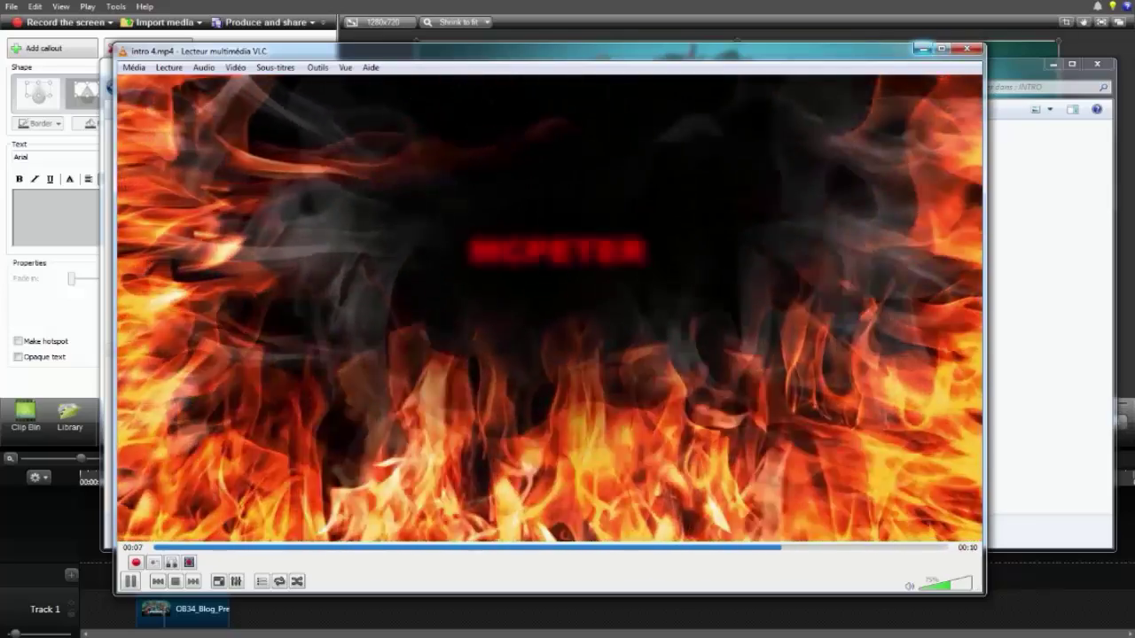
key("alt+F4")
key("Right")
key("Return")
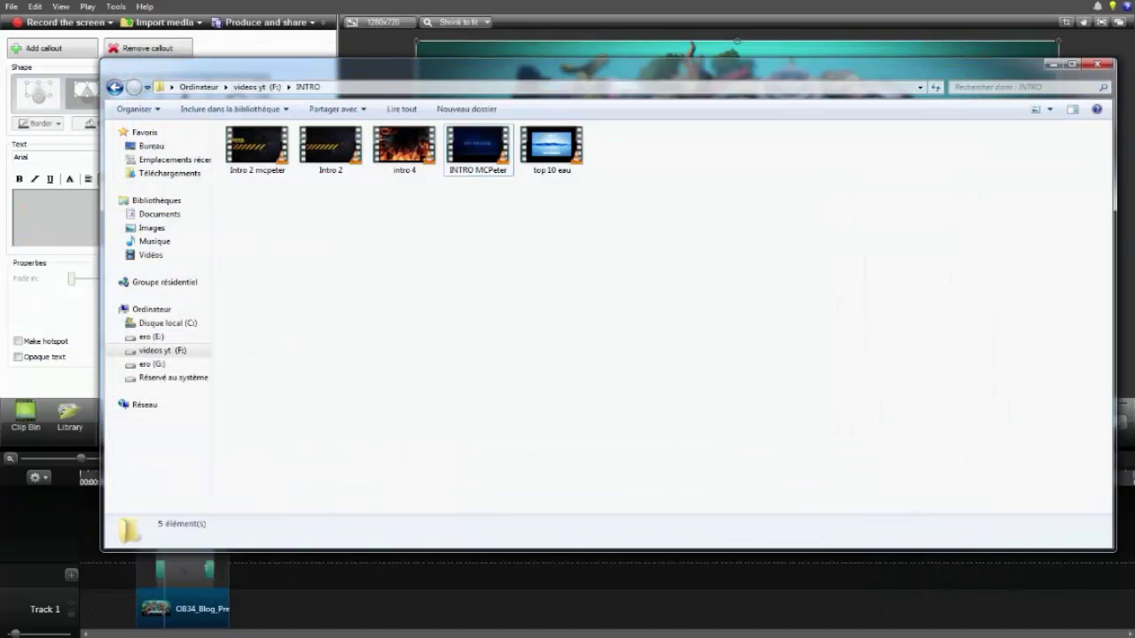
left_click(115, 87)
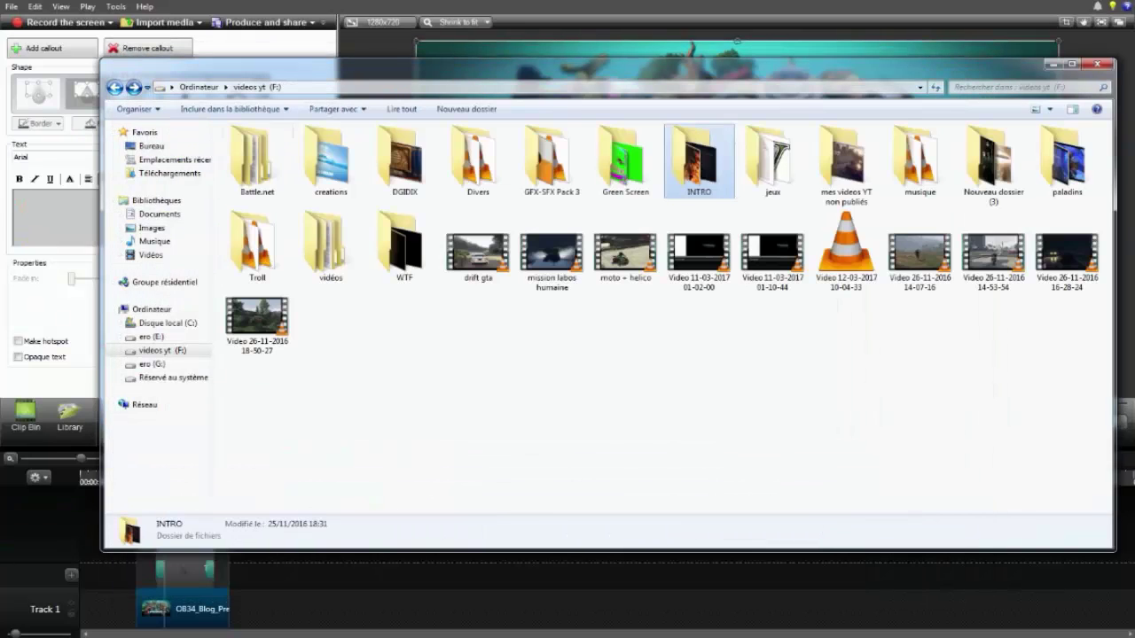
left_click(432, 341)
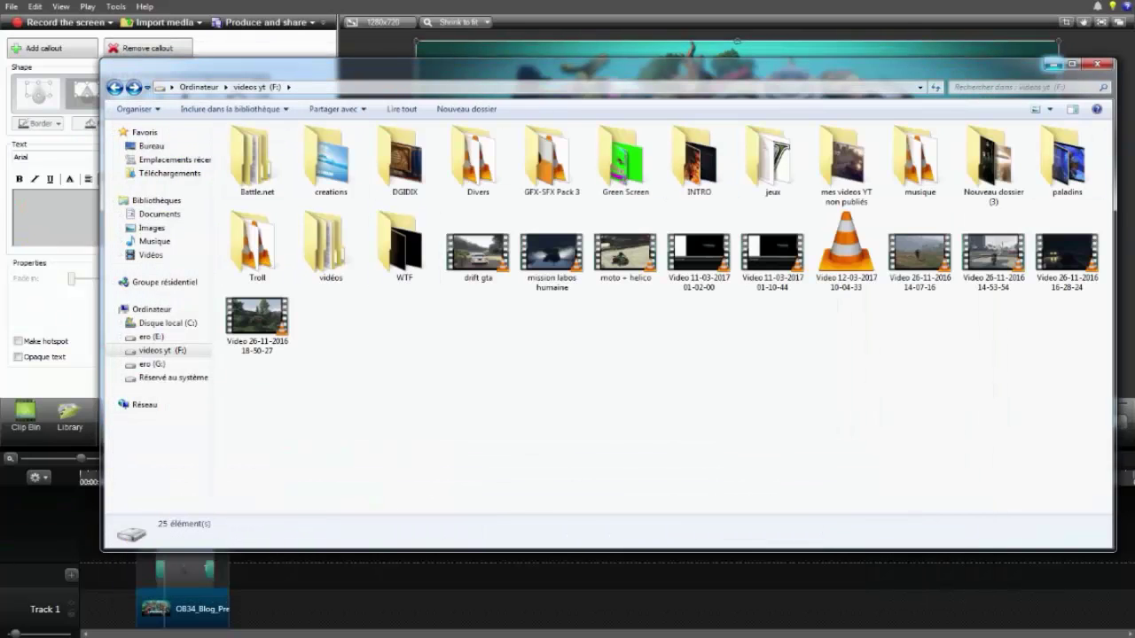
left_click(1052, 64)
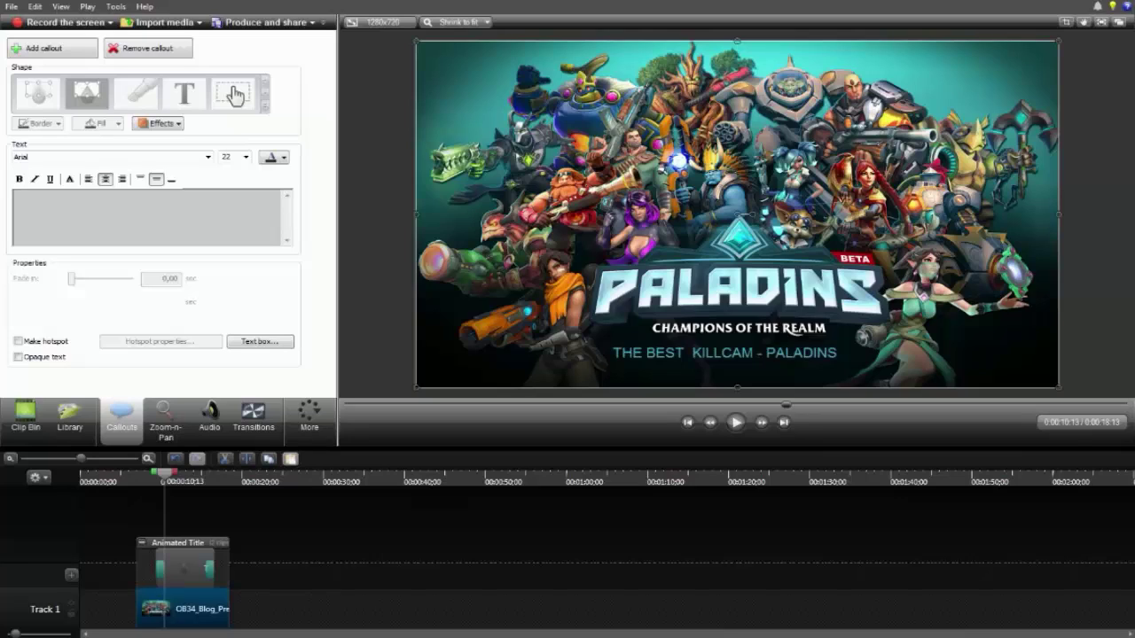
Step: Save the project in the Camtasia Studio folder under the name best of paladins tuto
left_click(142, 543)
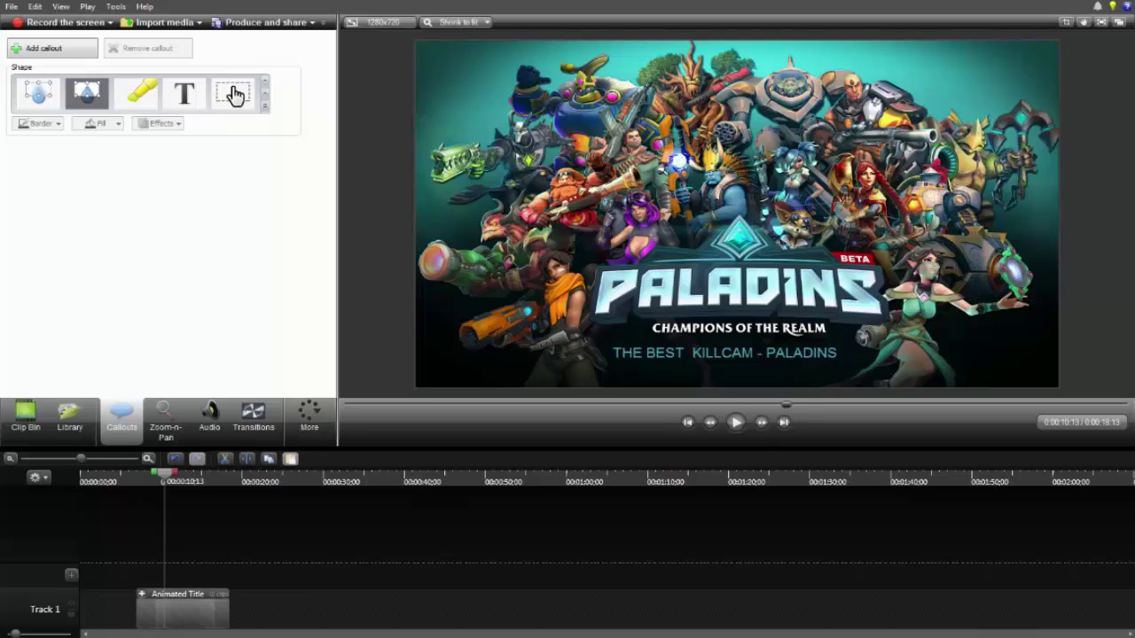
left_click(141, 595)
key("alt+f")
key("Down")
key("Down")
key("Down")
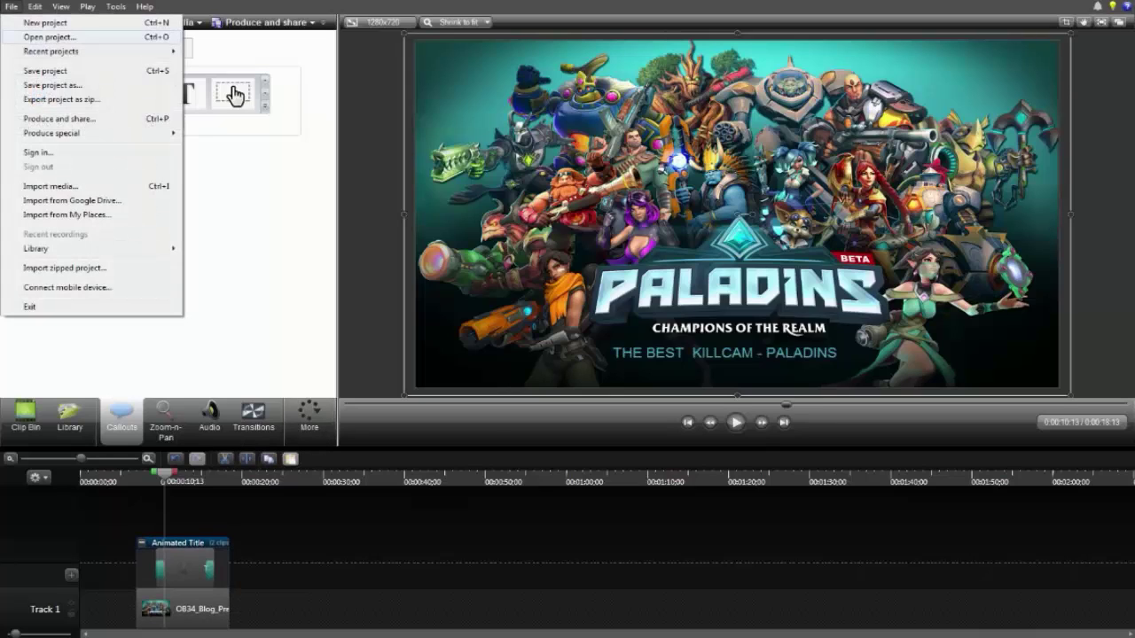
key("Return")
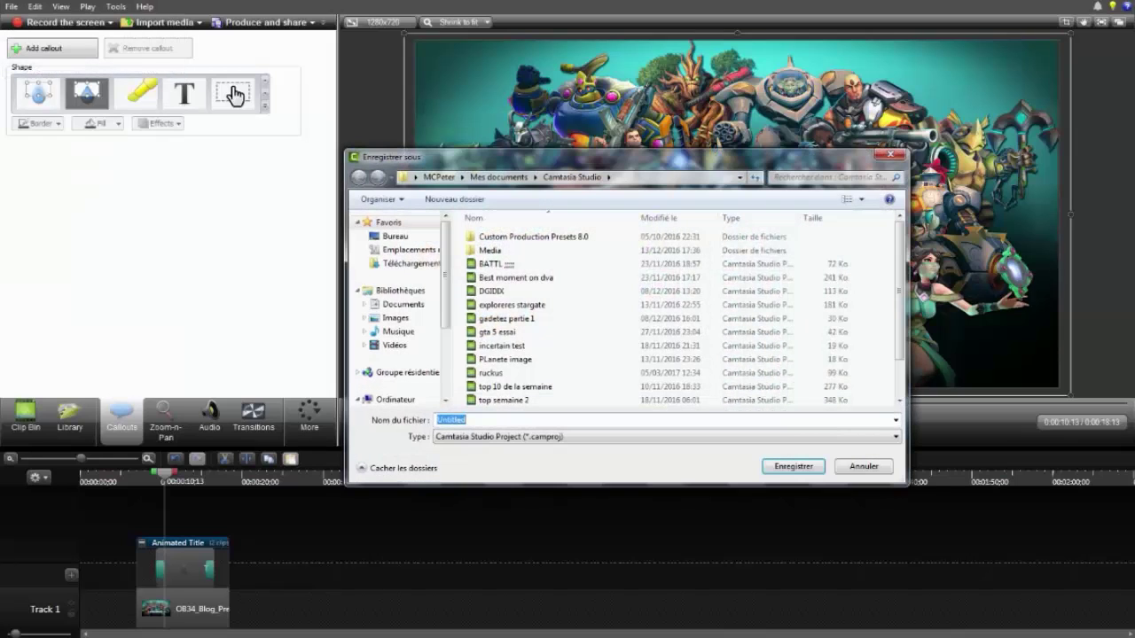
type("best of paladins tuto")
key("Return")
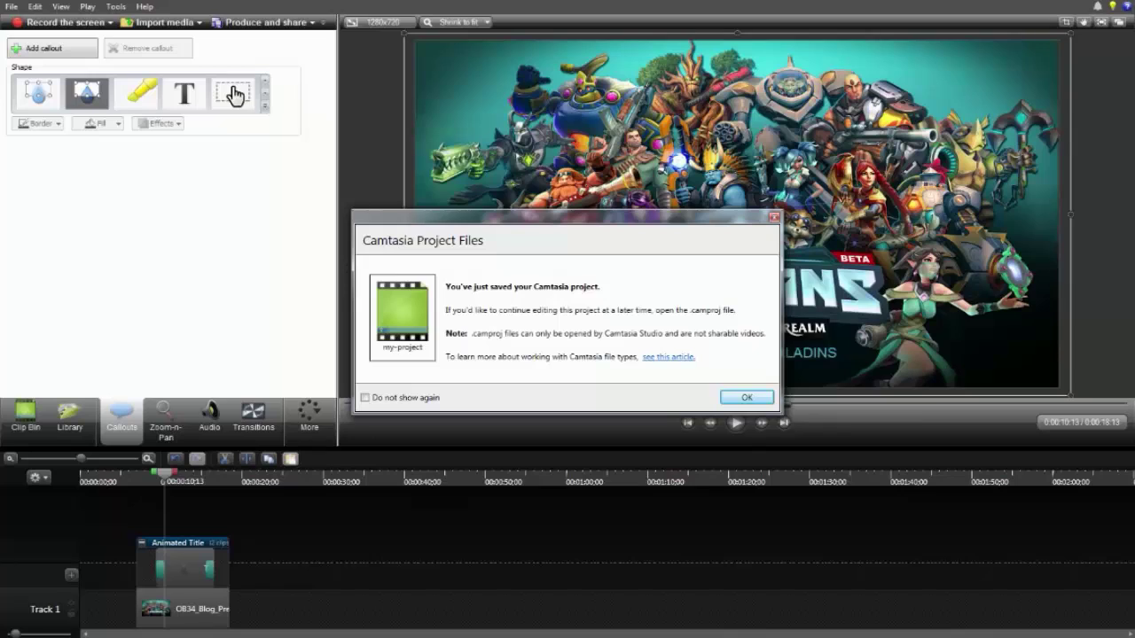
key("Return")
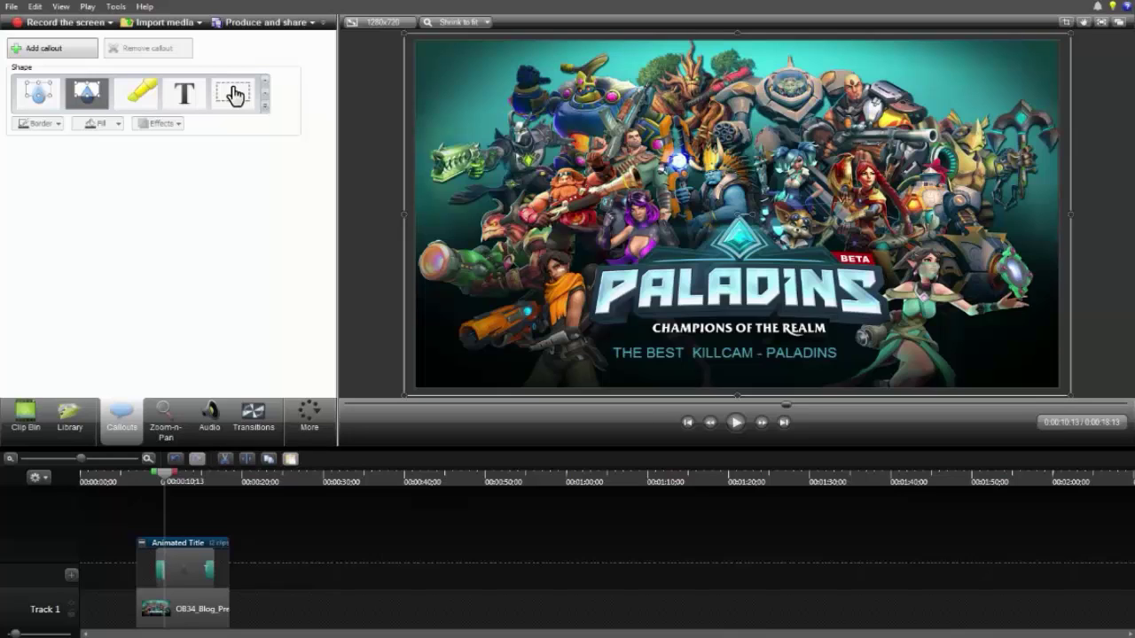
Step: Move the Animated Title group to the very start of the timeline and play it from 0 s to about 4 s
left_click_drag(185, 543, 128, 543)
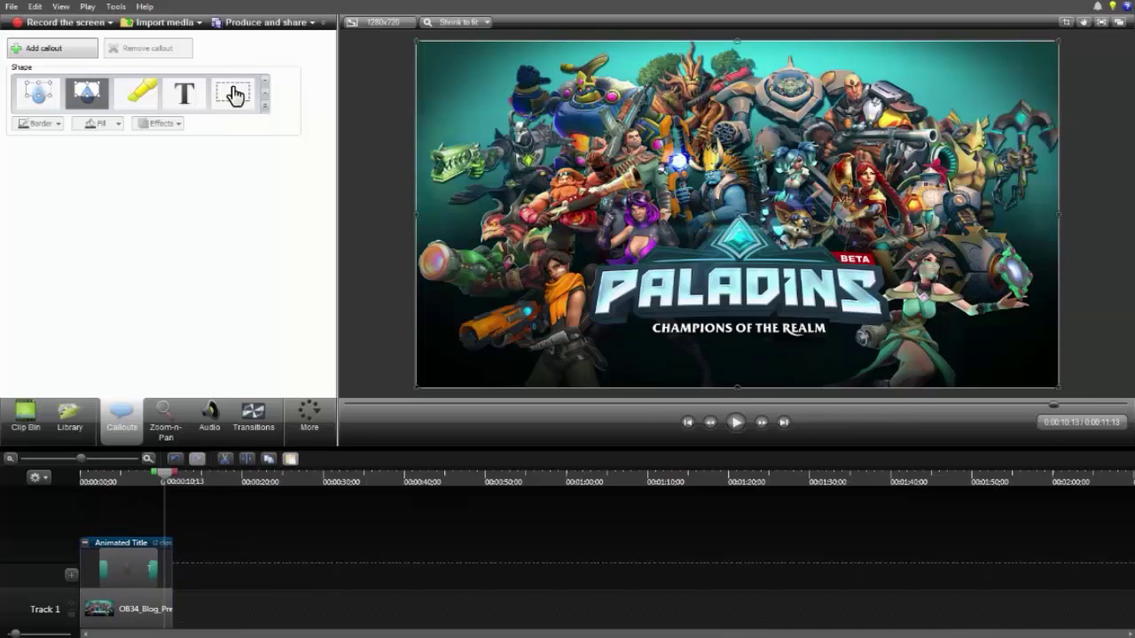
left_click(82, 477)
left_click_drag(84, 475, 79, 475)
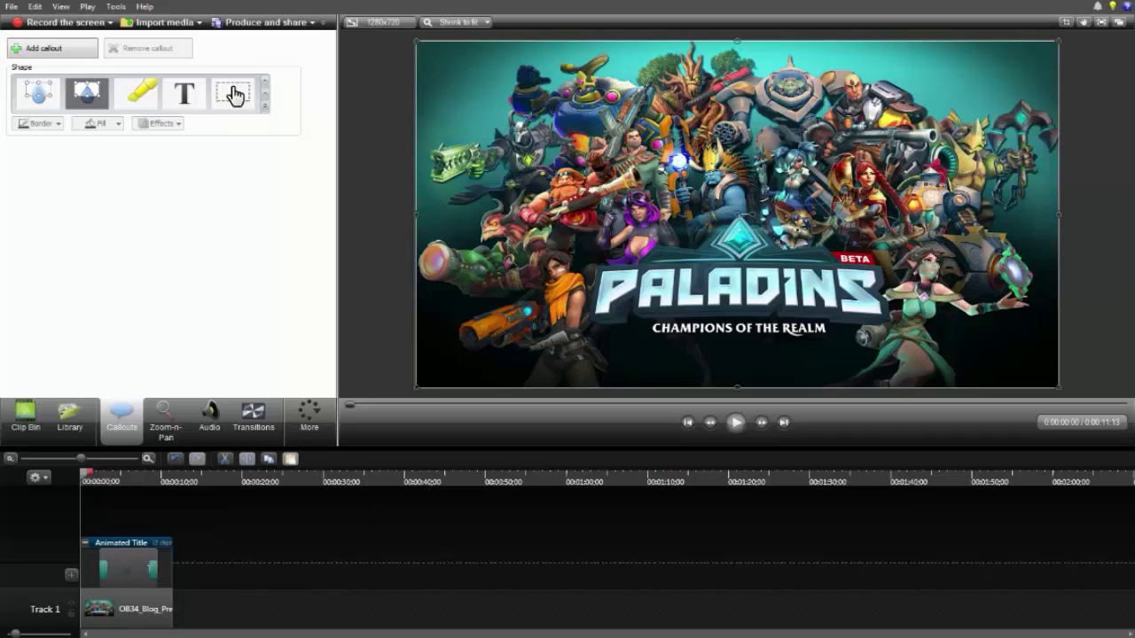
key("space")
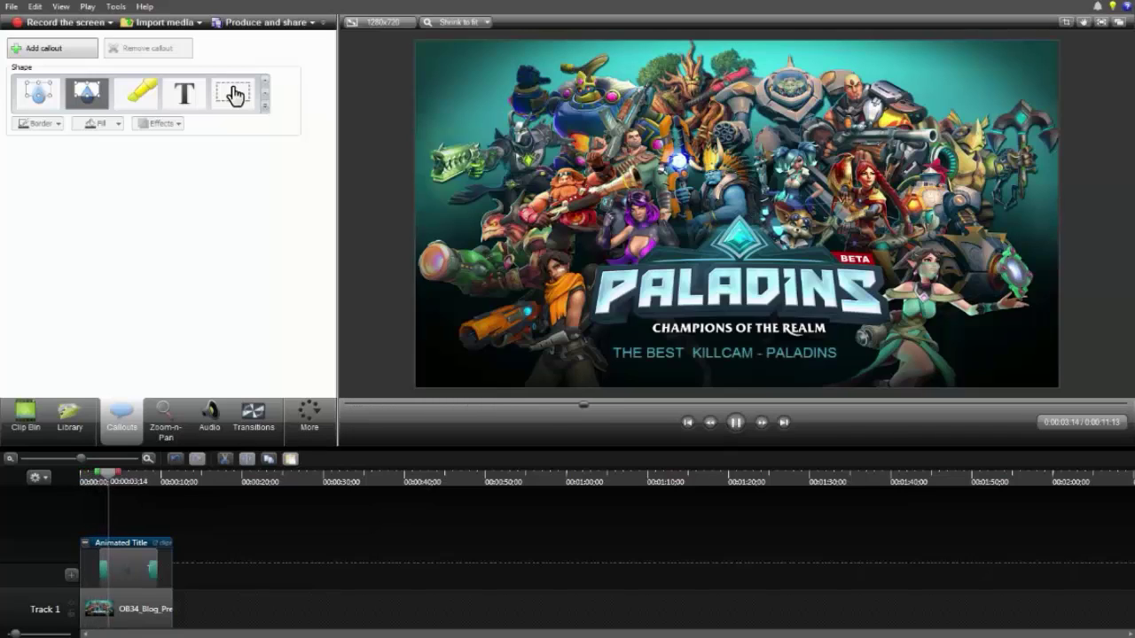
key("space")
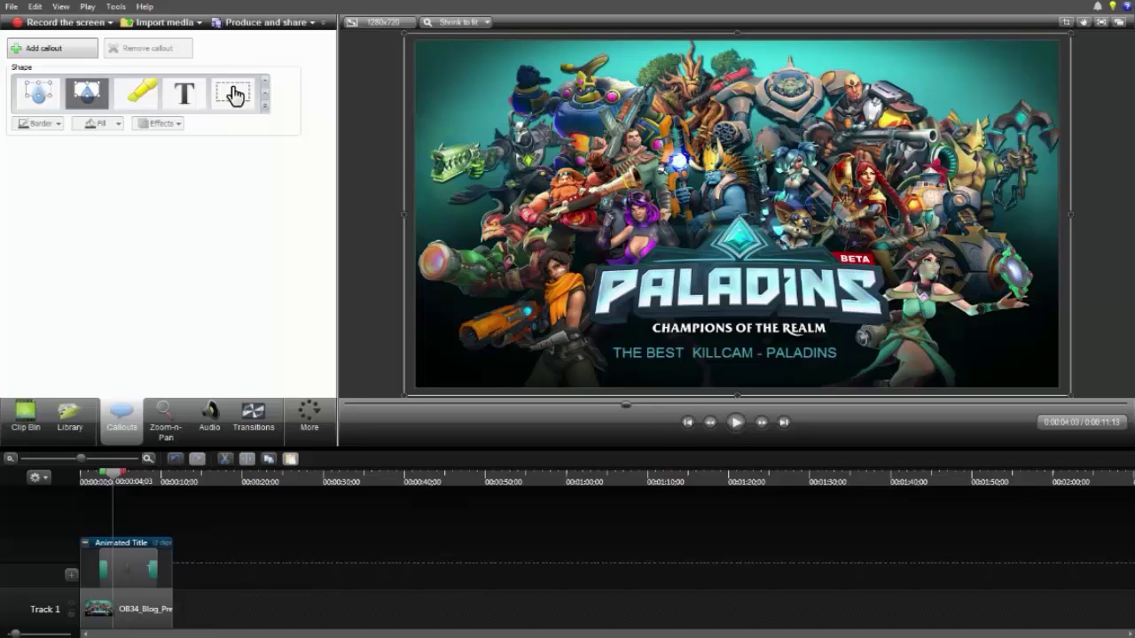
Step: Open the NCS music folder and listen to part of the track Ash OConnor - You [NCS Release].mp3 from about 19 s
mouse_move(133, 636)
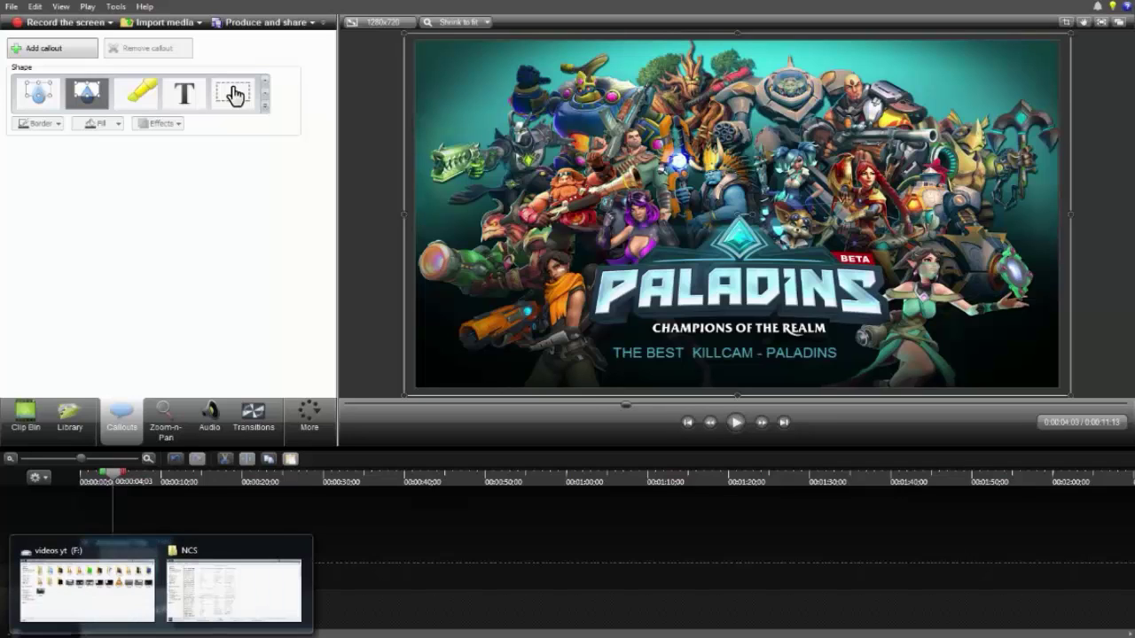
left_click(235, 592)
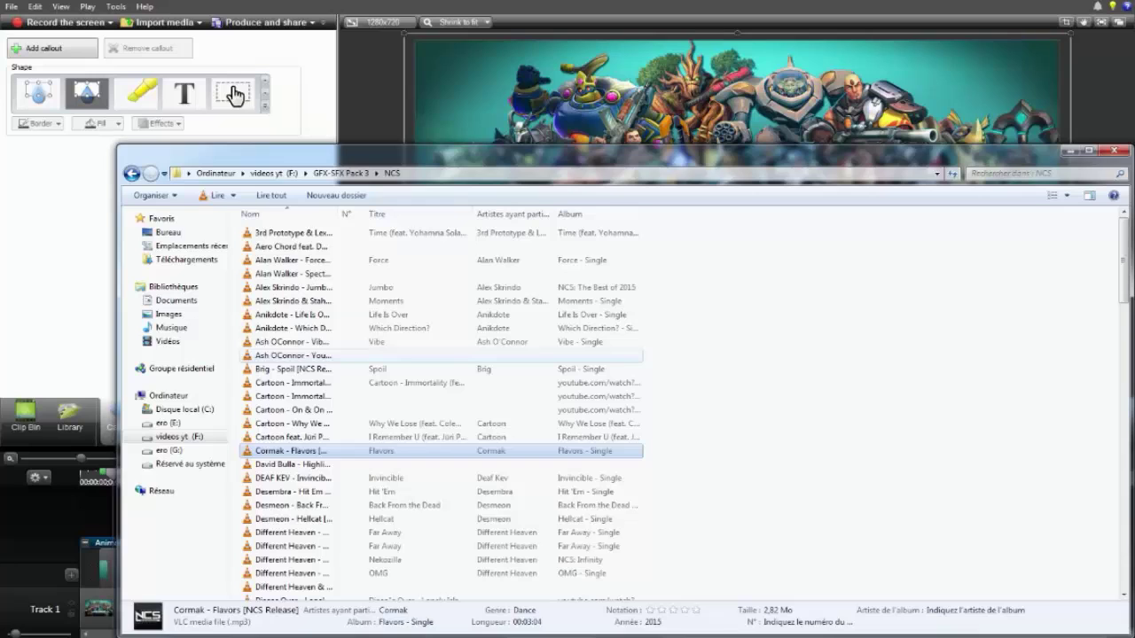
double_click(293, 356)
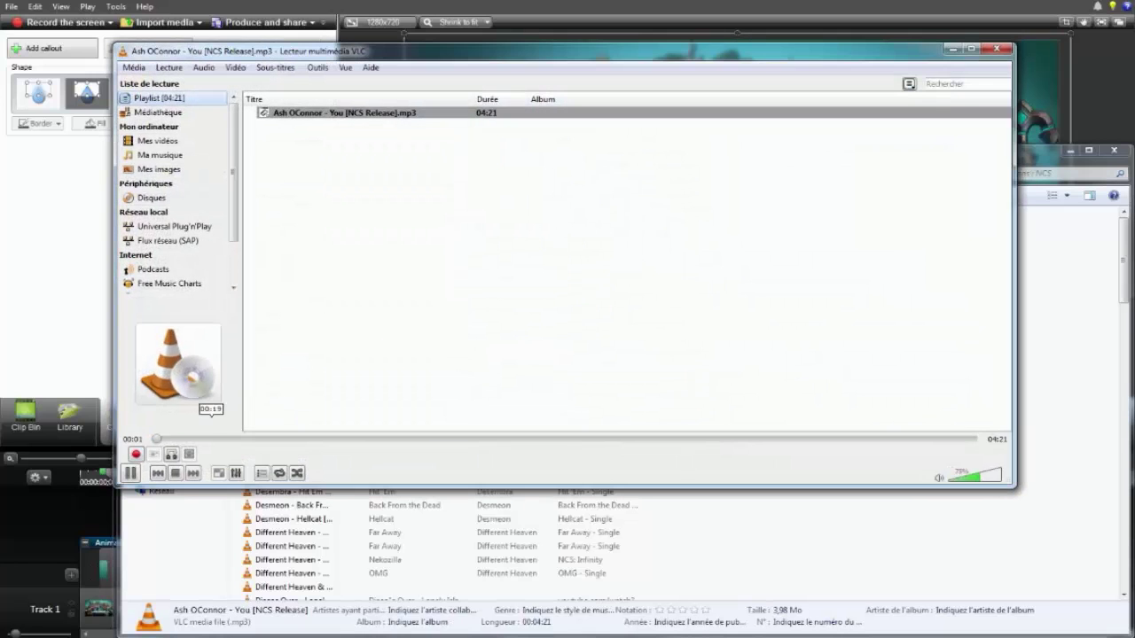
left_click(213, 439)
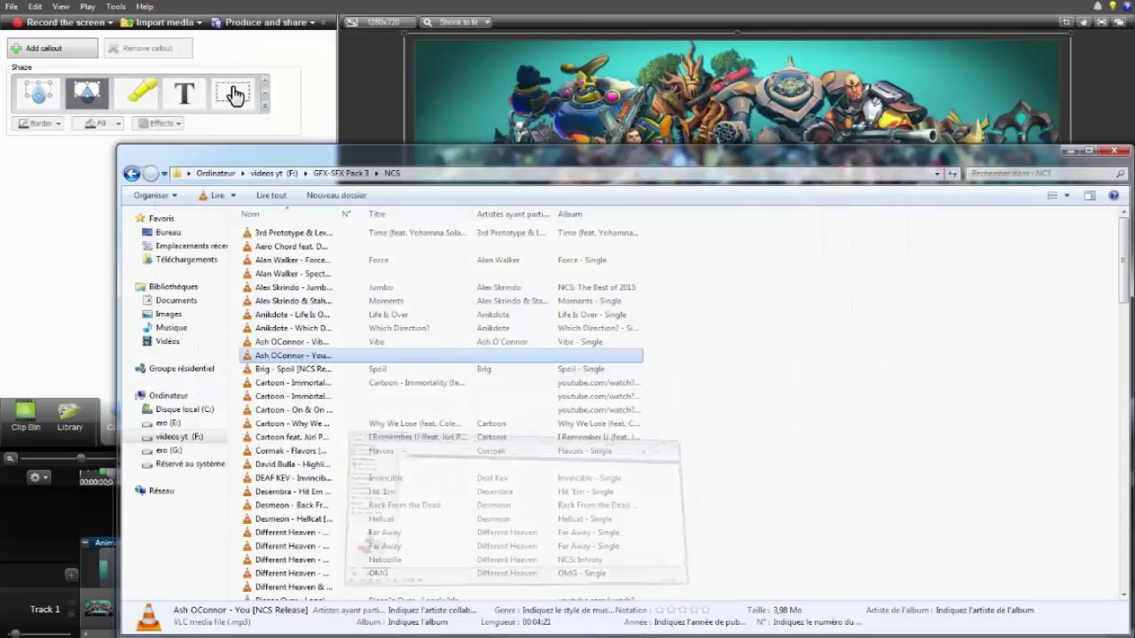
left_click(954, 49)
Step: Import Ash OConnor - You [NCS Release].mp3 from the NCS folder into the Clip Bin
left_click(25, 417)
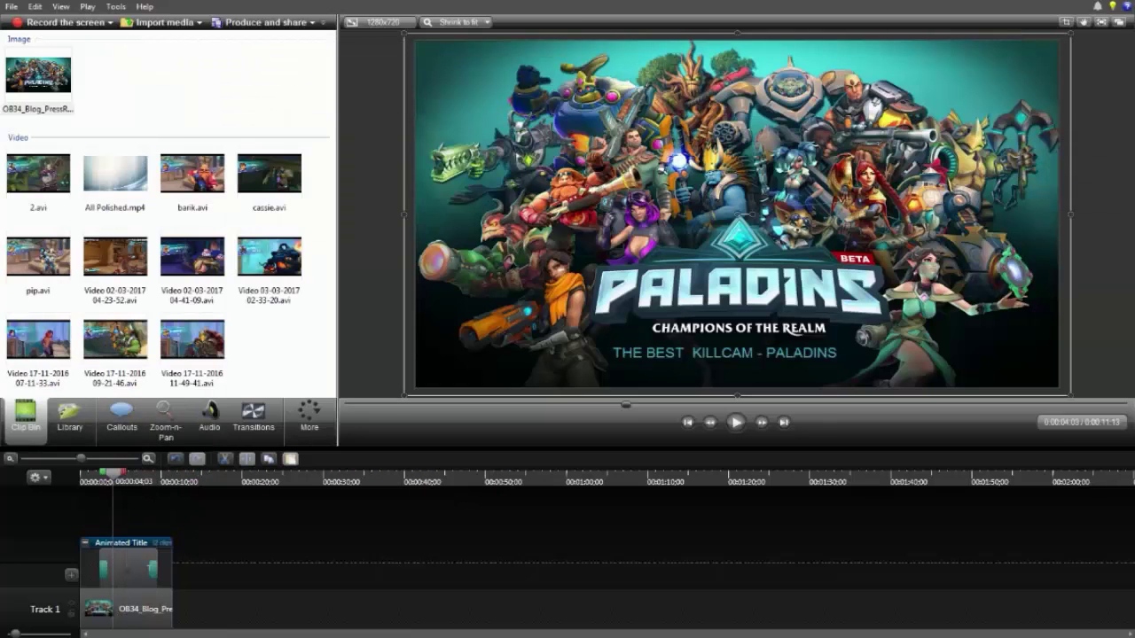
mouse_move(161, 636)
left_click(234, 592)
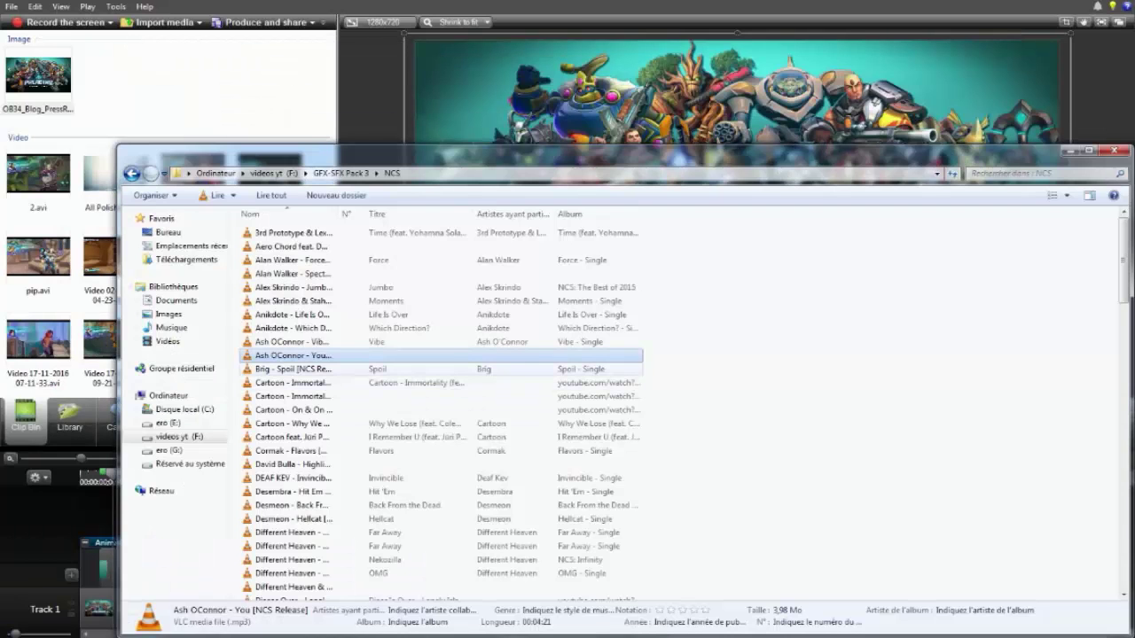
left_click_drag(292, 355, 133, 100)
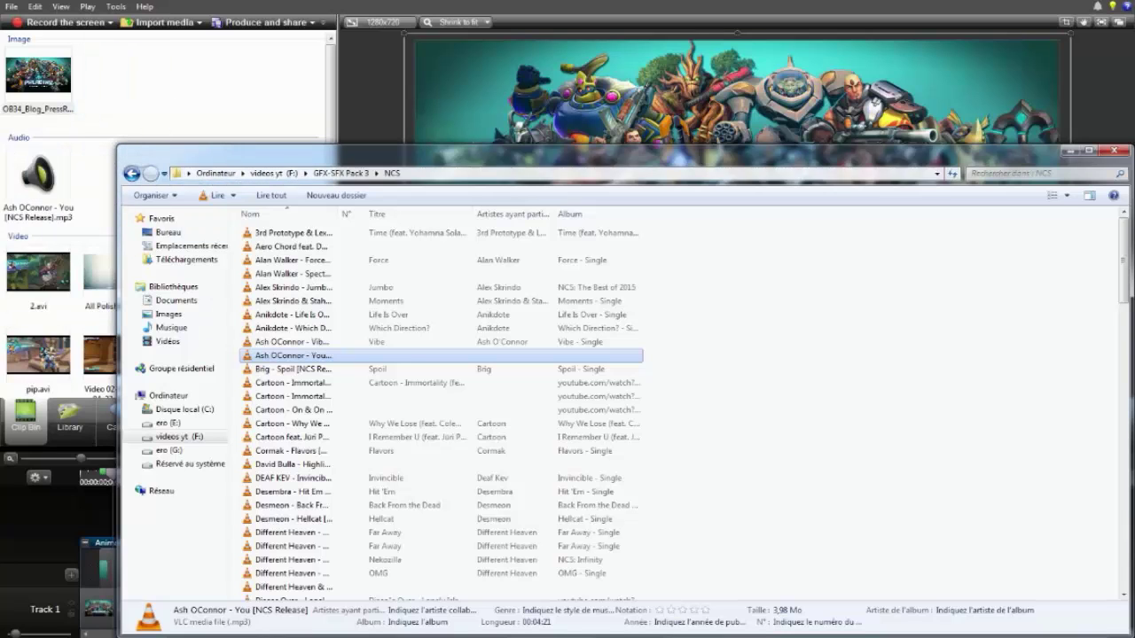
left_click(1070, 151)
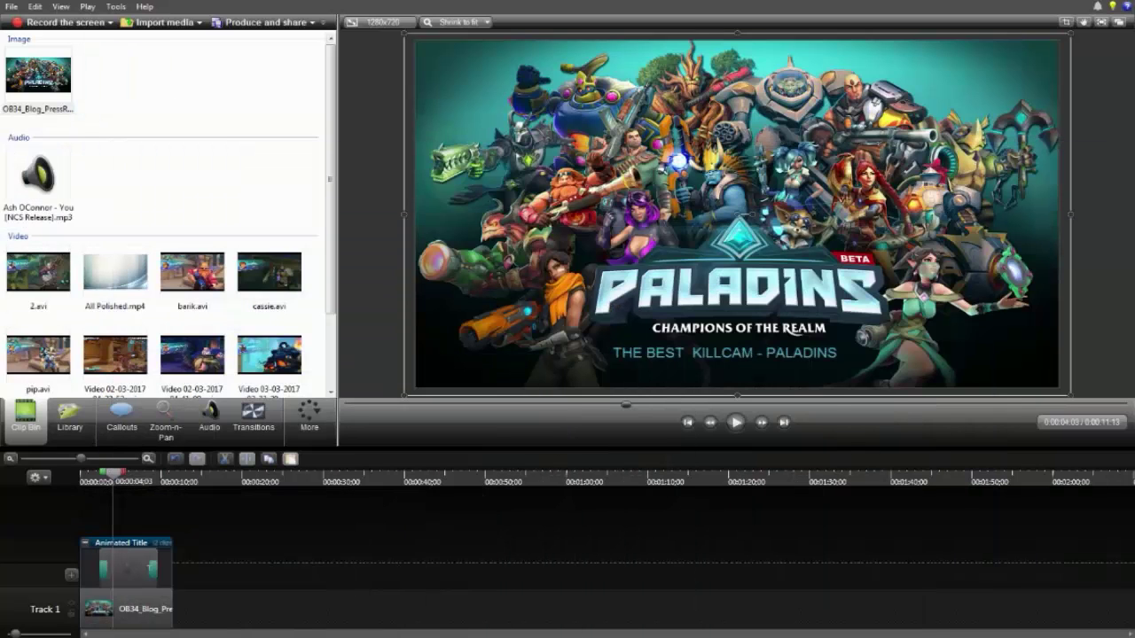
Step: Preview Ash OConnor - You [NCS Release].mp3 briefly and place it on Track 1 at about 23 s, after the title
left_click(38, 177)
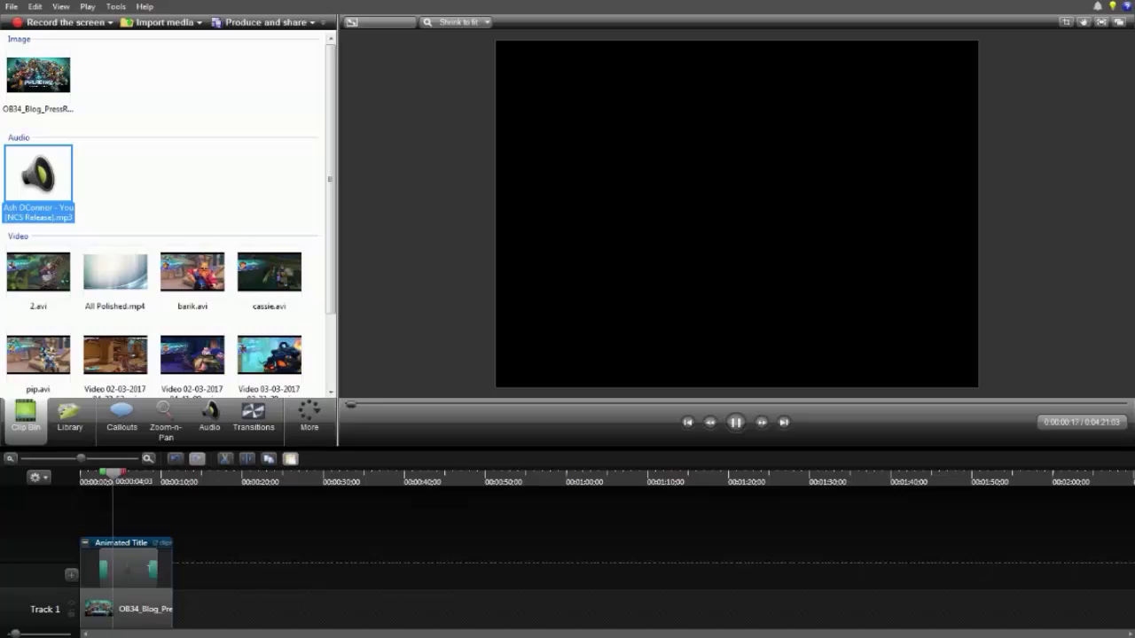
left_click(737, 423)
left_click_drag(42, 184, 268, 611)
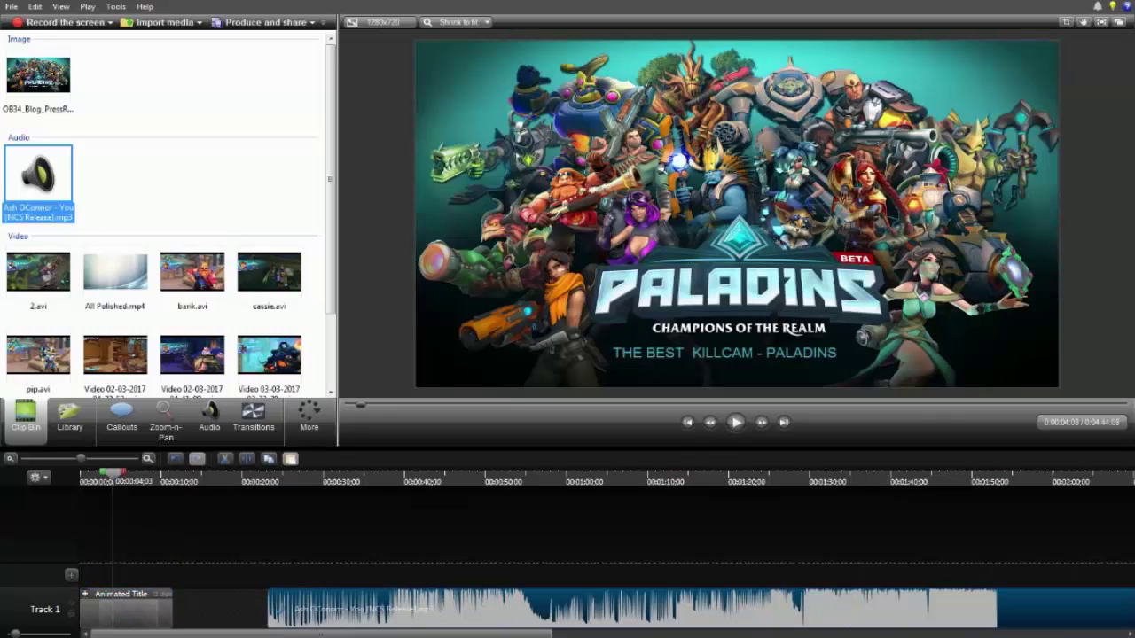
Step: Listen to the song on the timeline from about 25 s and 36 s, and trim its start to 0:00:40;12
left_click(287, 480)
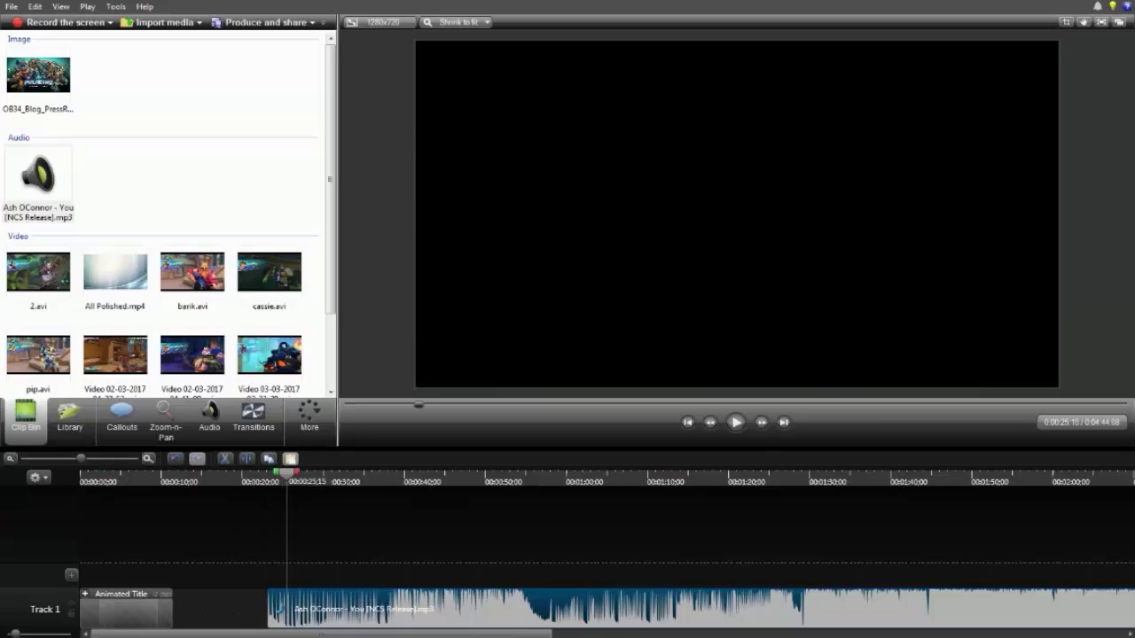
left_click(736, 423)
left_click(375, 476)
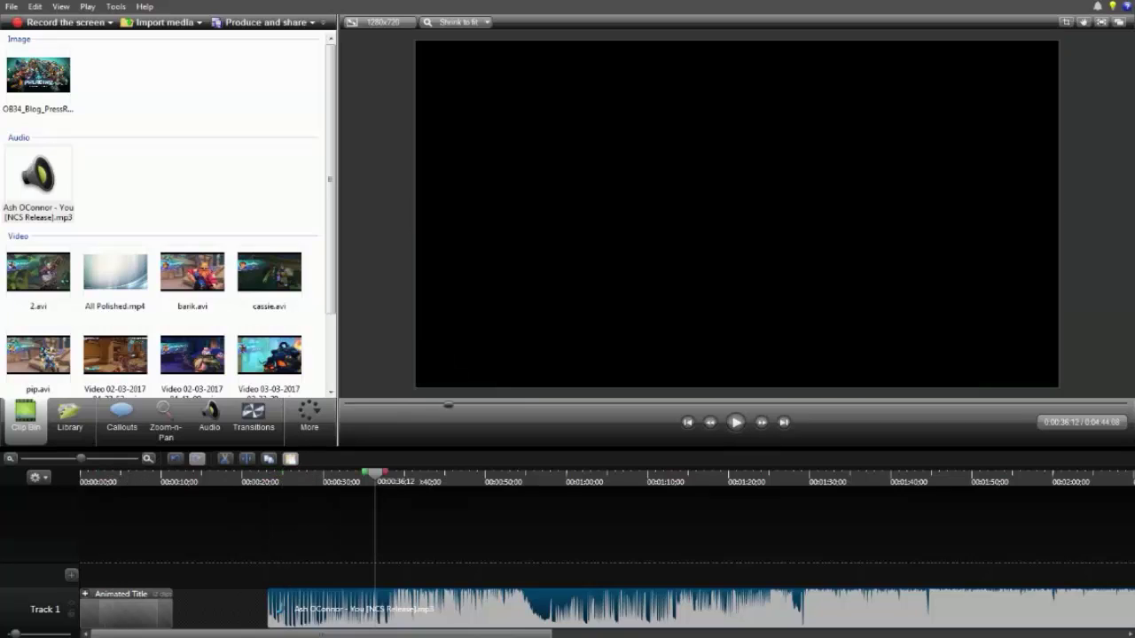
key("space")
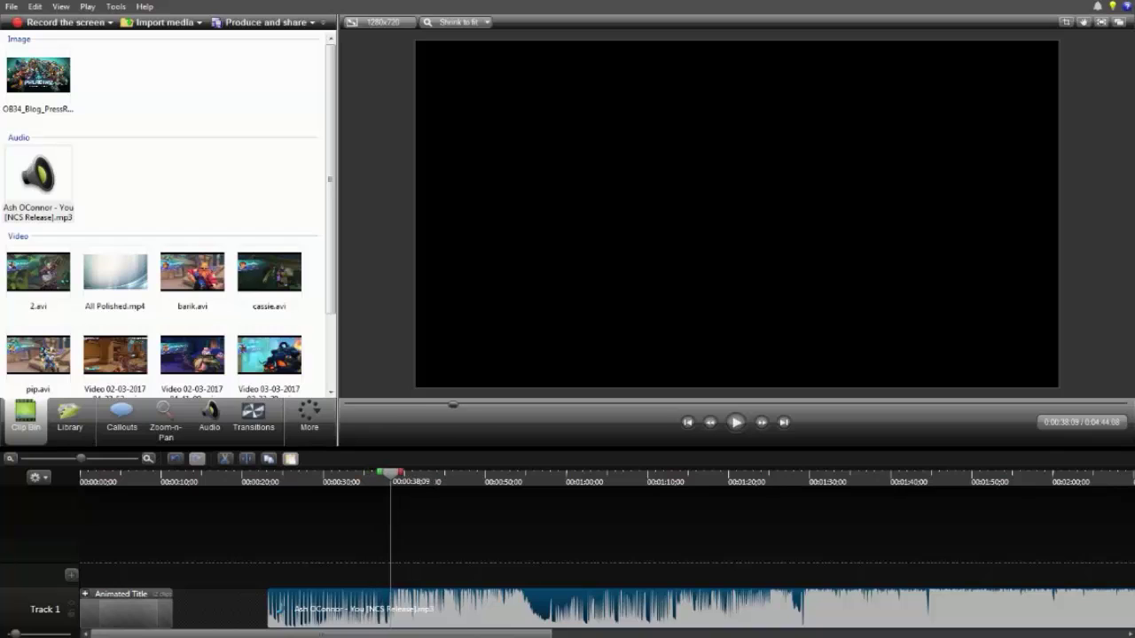
left_click(736, 423)
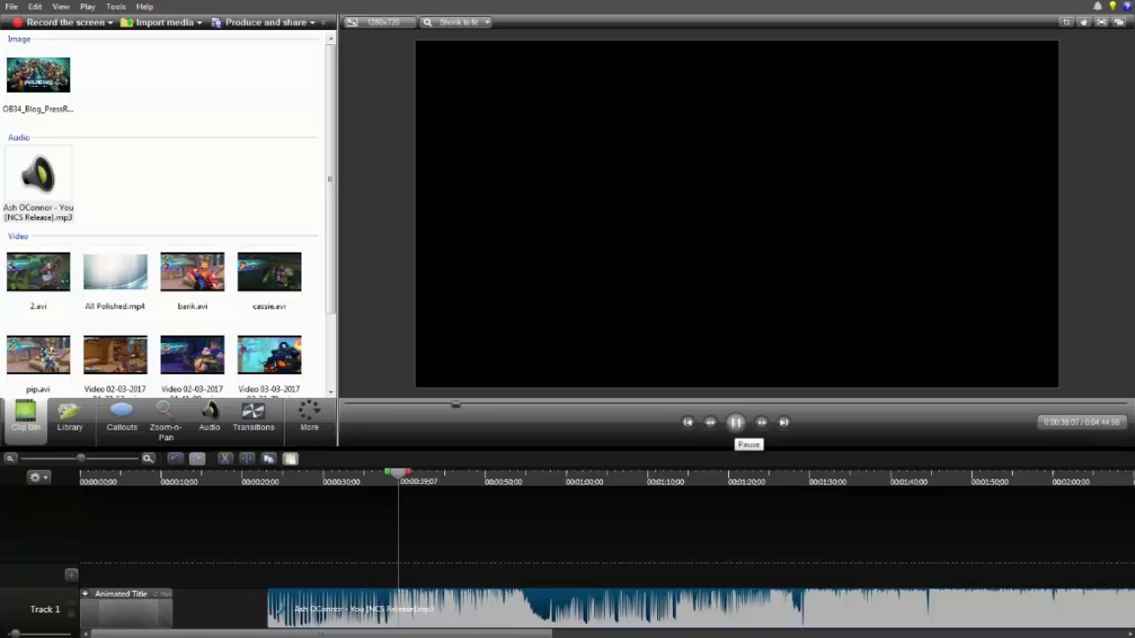
left_click(736, 423)
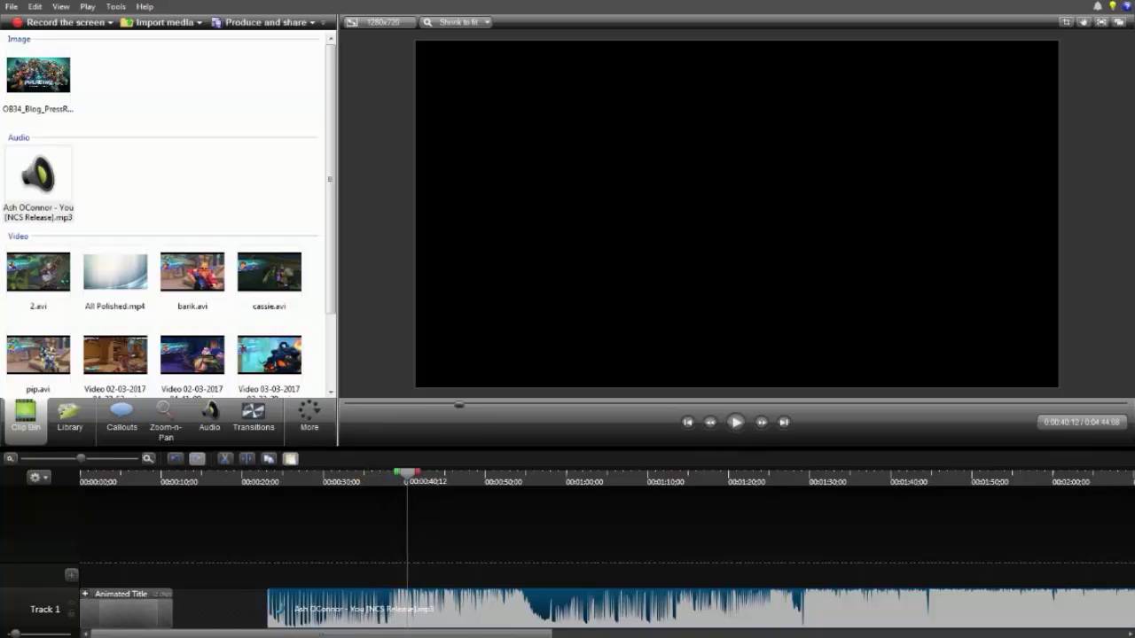
left_click_drag(269, 612, 408, 612)
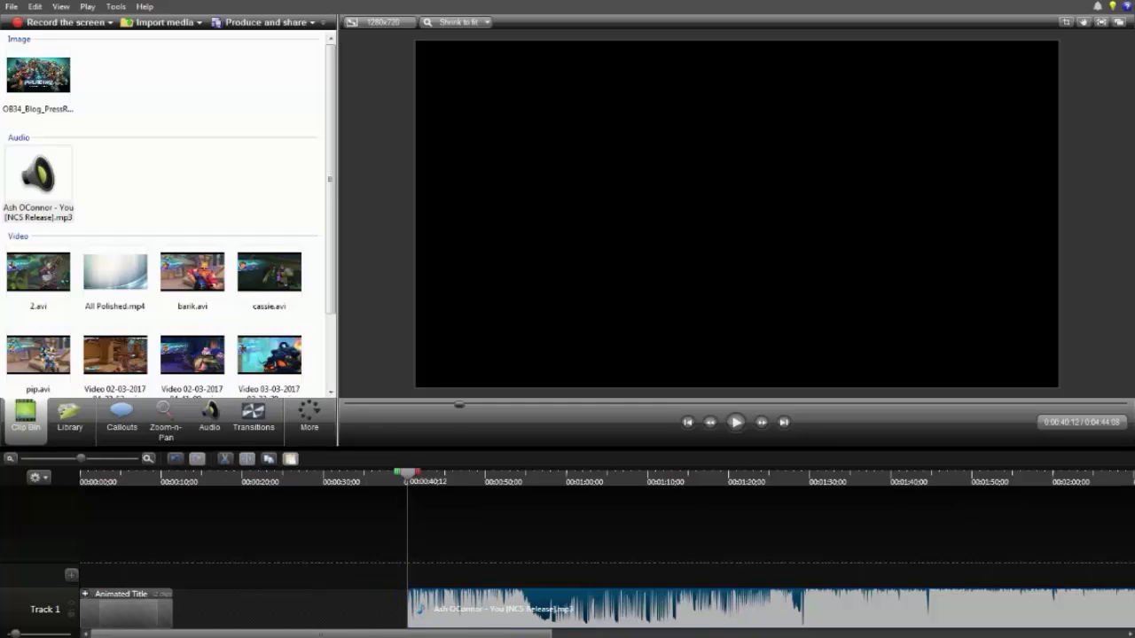
Step: Split the song at 0:00:55;28 and delete the part after the cut
left_click(534, 476)
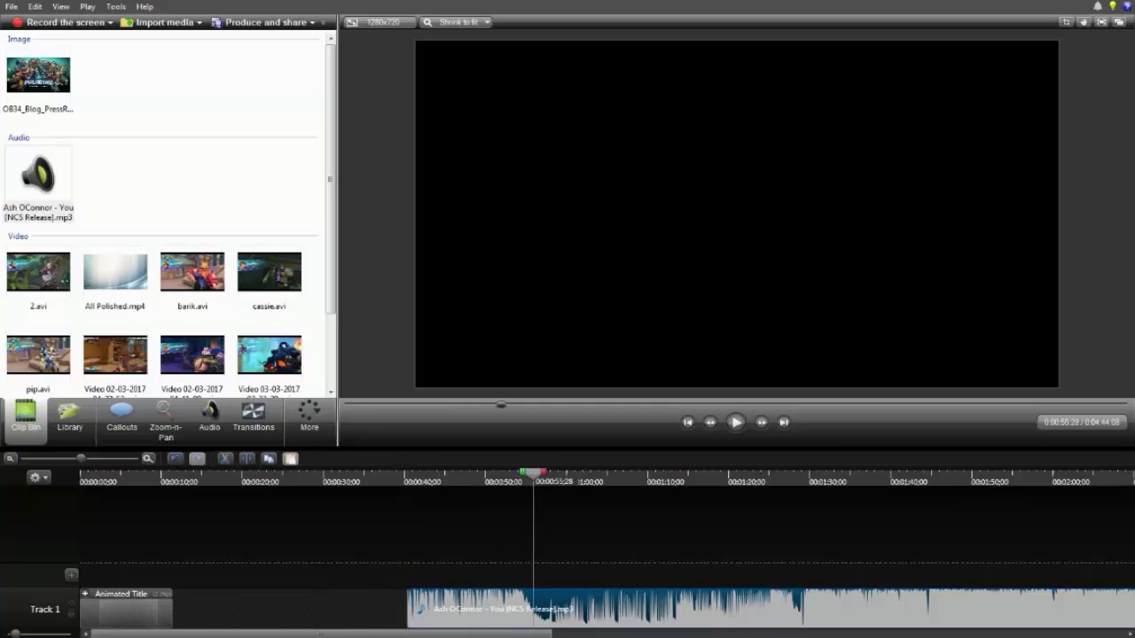
key("s")
left_click(621, 610)
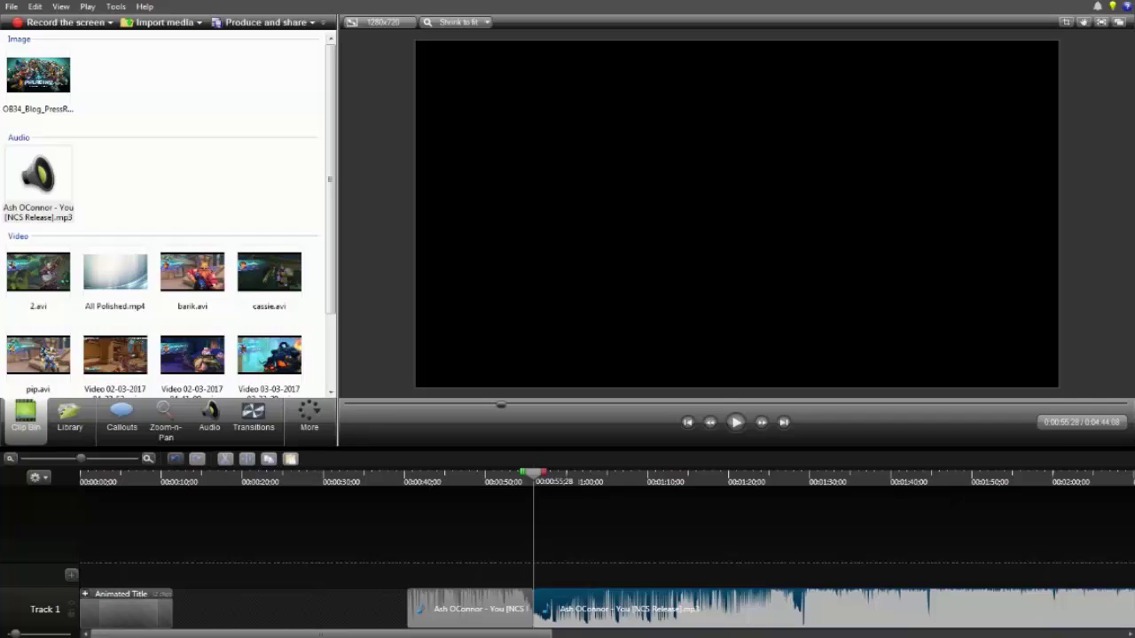
key("Delete")
Step: Expand the Animated Title group and move the shortened song clip into it, above the title text
left_click(470, 610)
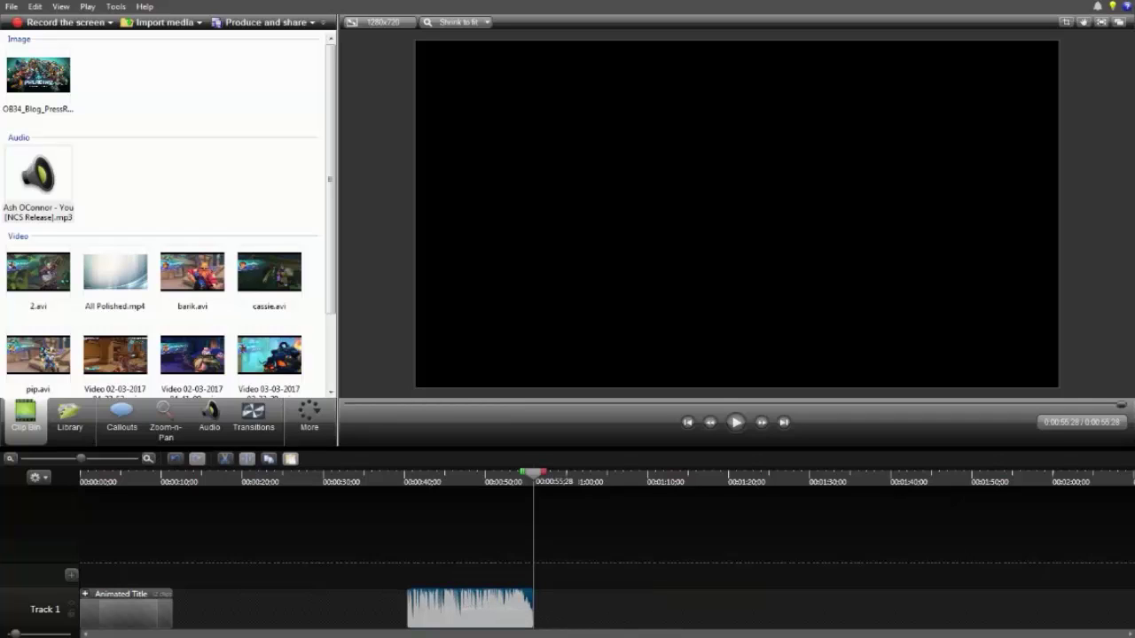
left_click(127, 610)
left_click(85, 594)
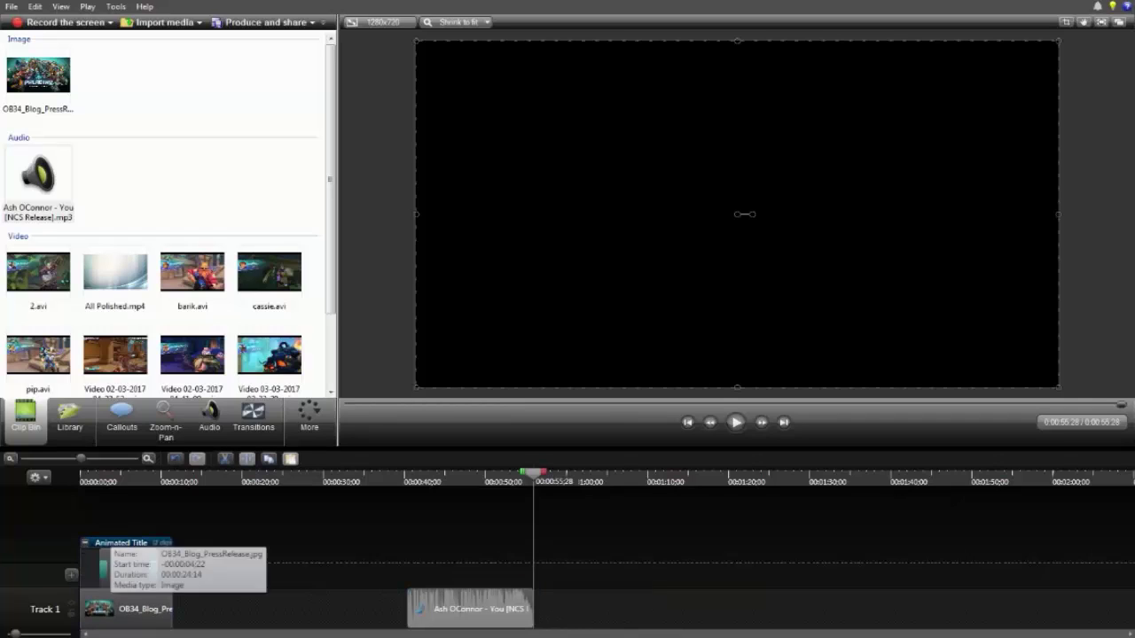
right_click(131, 596)
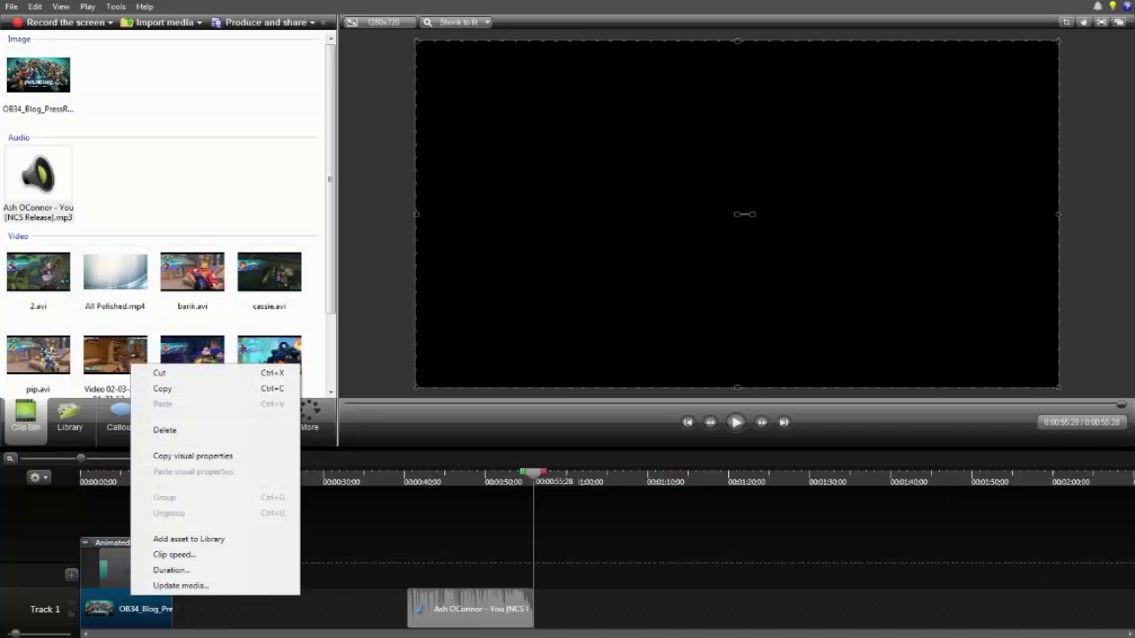
left_click(85, 543)
left_click(85, 595)
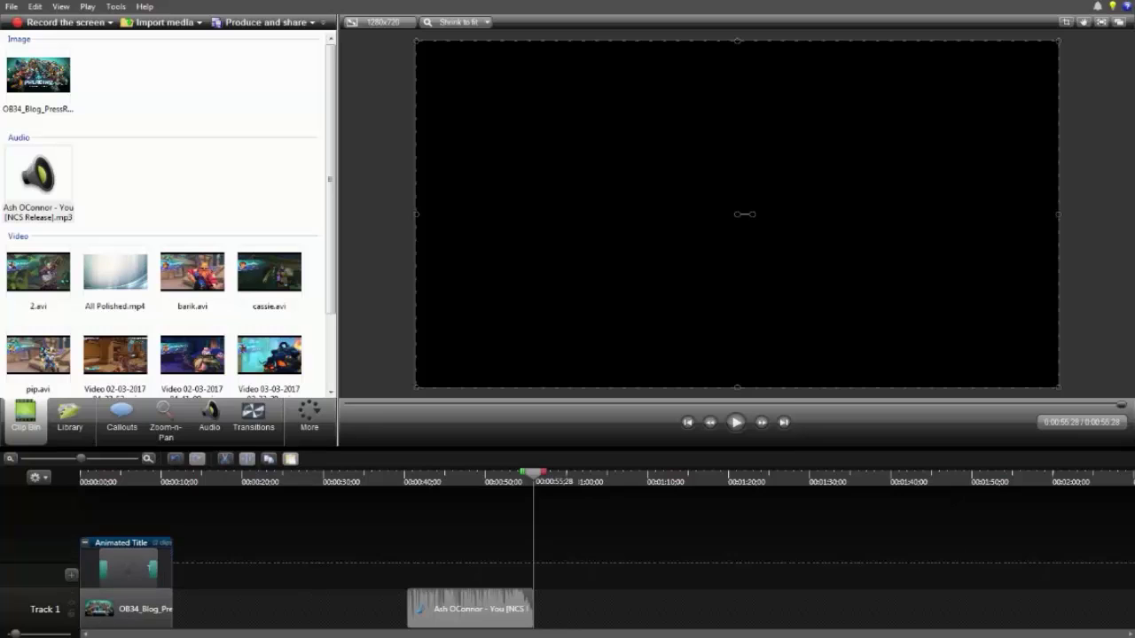
left_click_drag(453, 609, 126, 530)
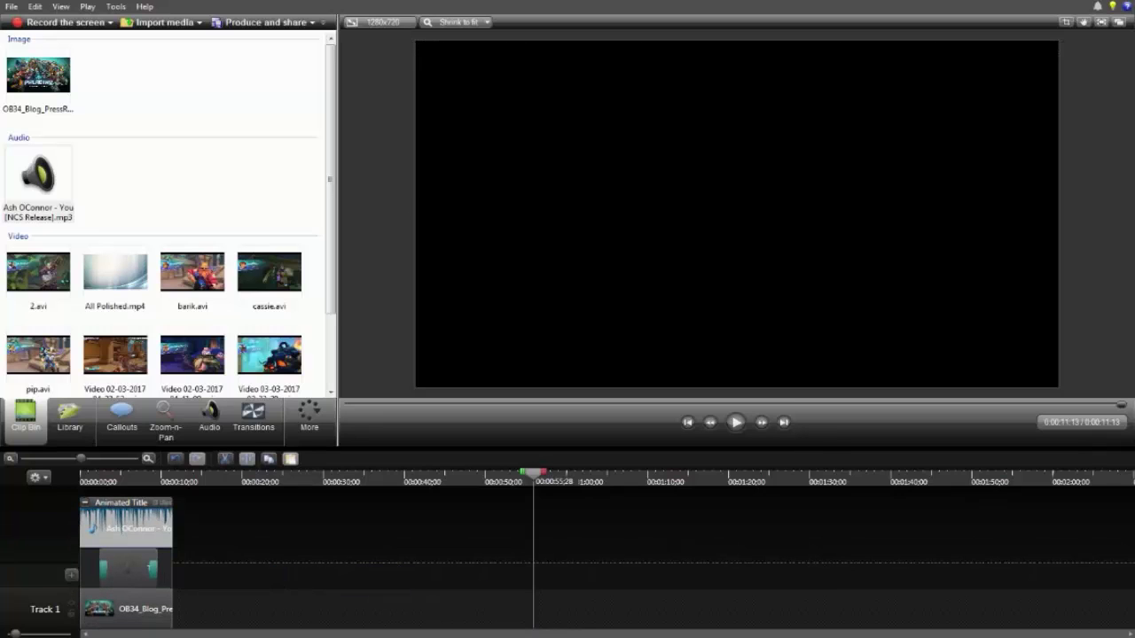
Step: Play the title intro with its song from 0 s to about 9 s
left_click(90, 477)
left_click_drag(89, 476, 81, 475)
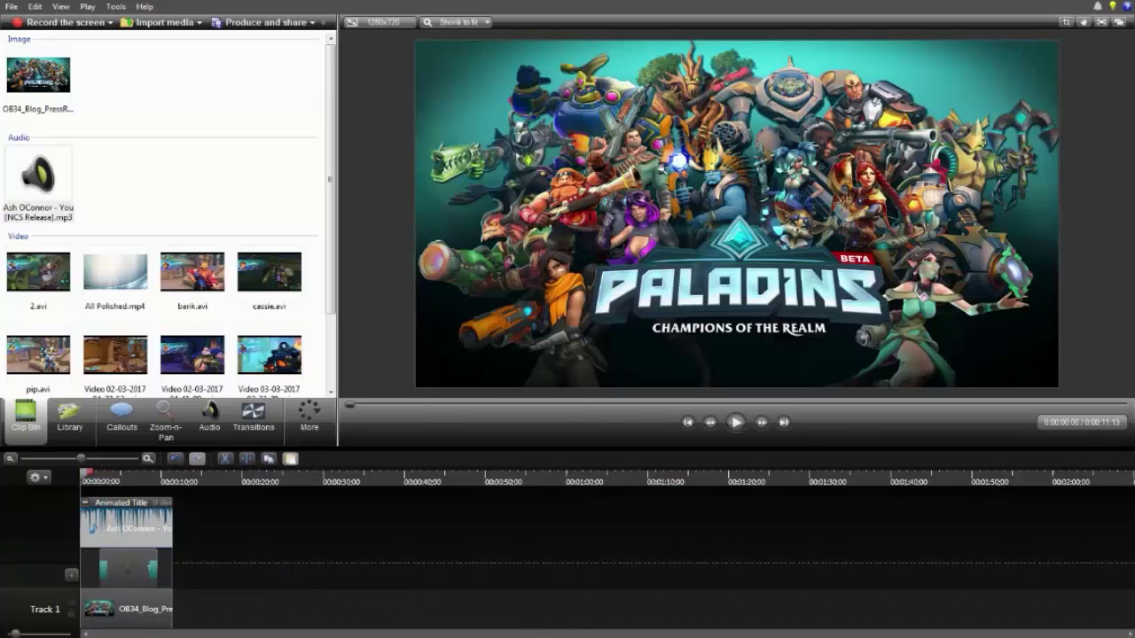
left_click(736, 423)
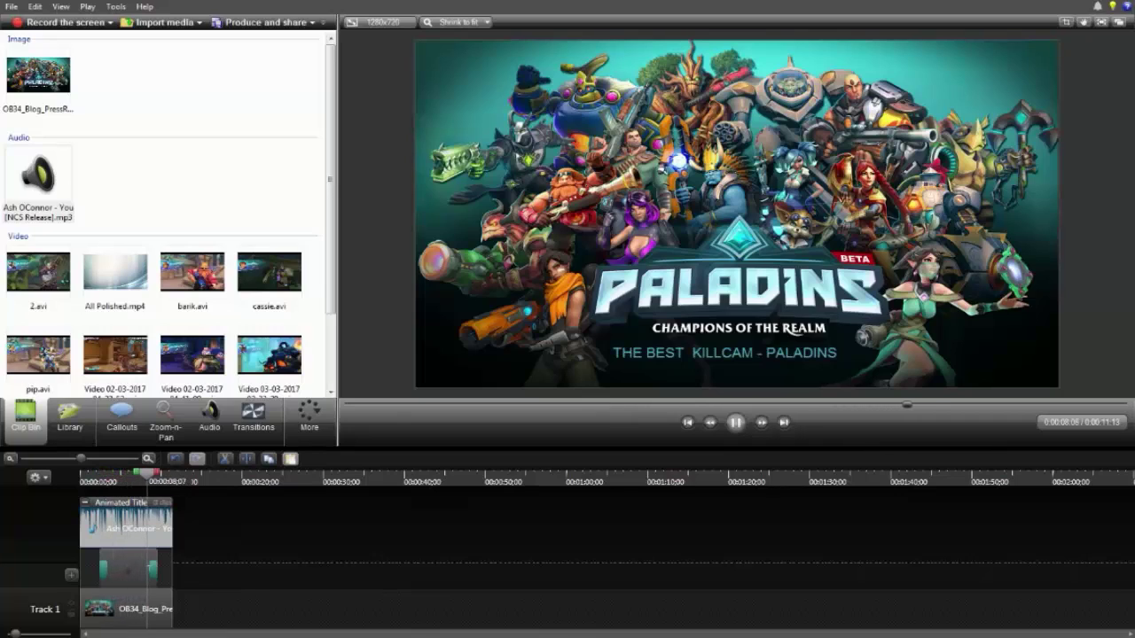
key("space")
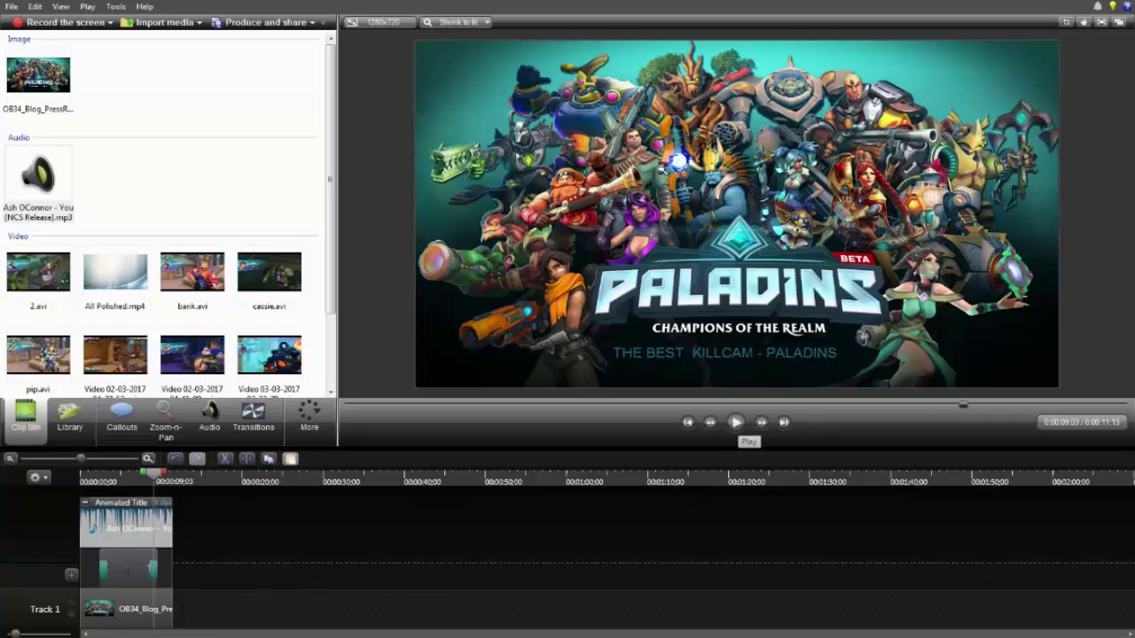
Step: Move the song clip out of the Animated Title group onto Track 1 and extend its start back to about 18 s
left_click_drag(126, 529, 327, 596)
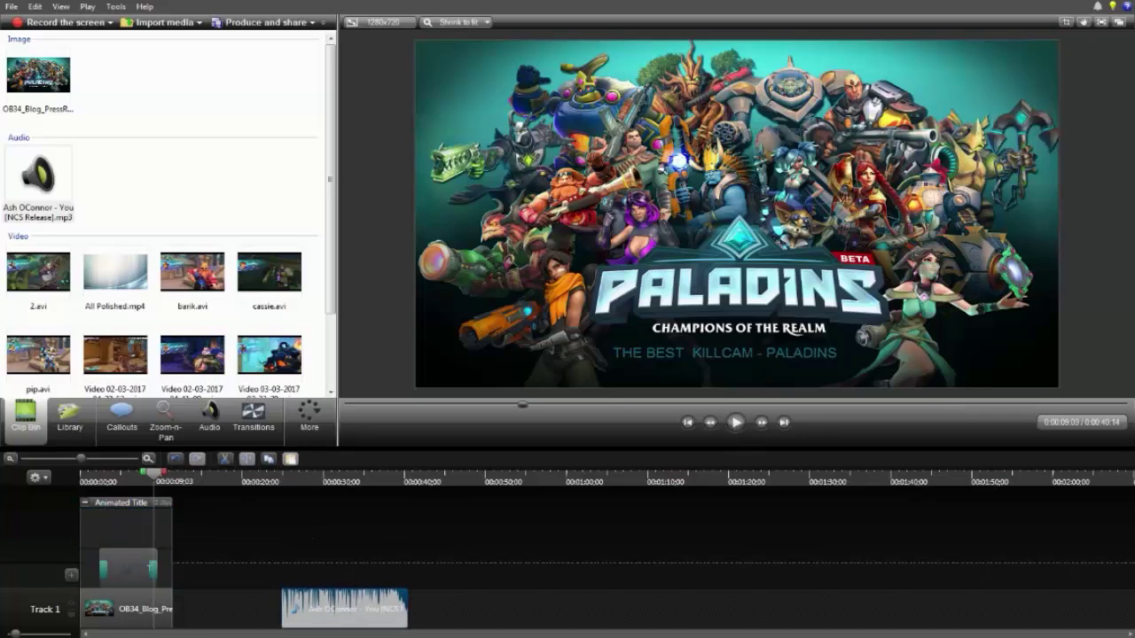
left_click_drag(154, 474, 271, 474)
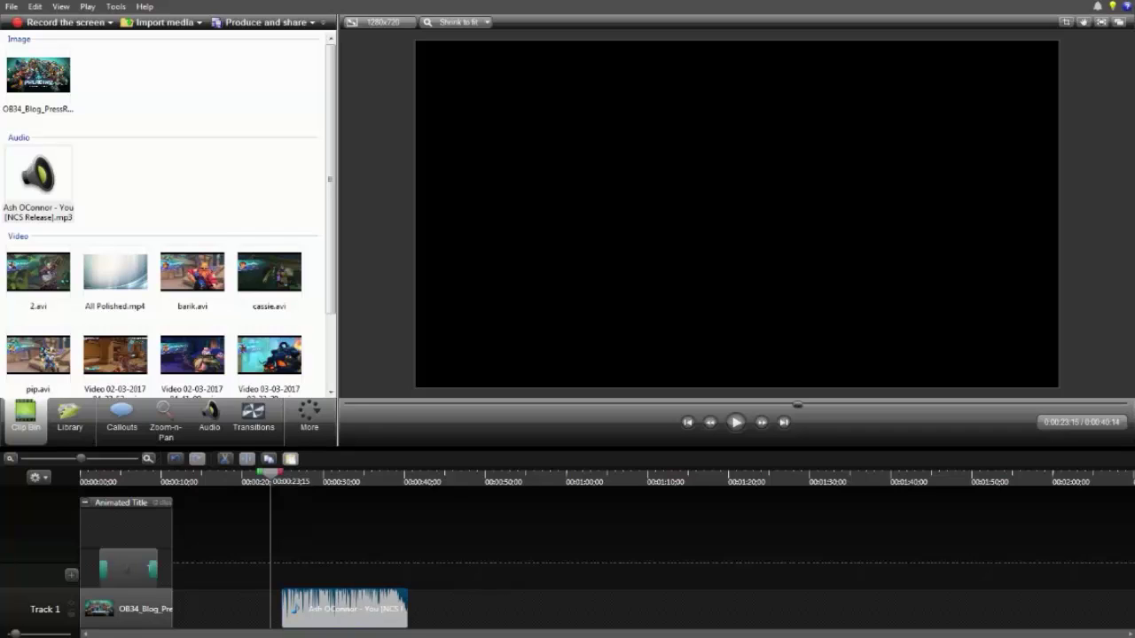
left_click_drag(283, 611, 230, 611)
Step: Collapse the Animated Title group, listen to the song from 0:00:21;00 and trim its start to about 23 s
left_click(85, 503)
left_click(250, 477)
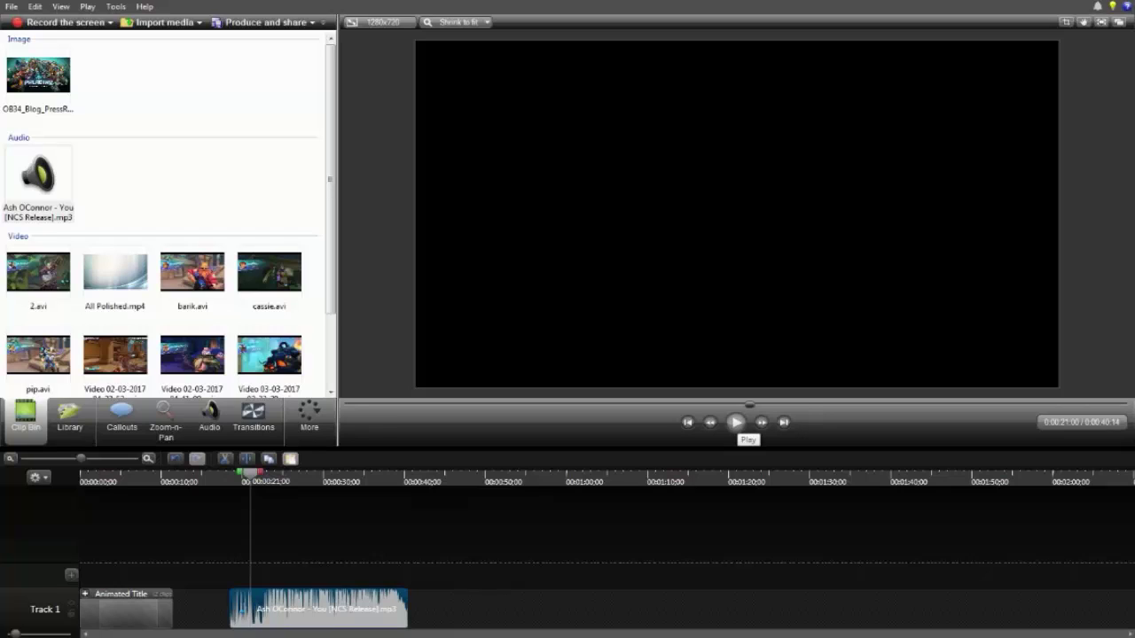
left_click(736, 422)
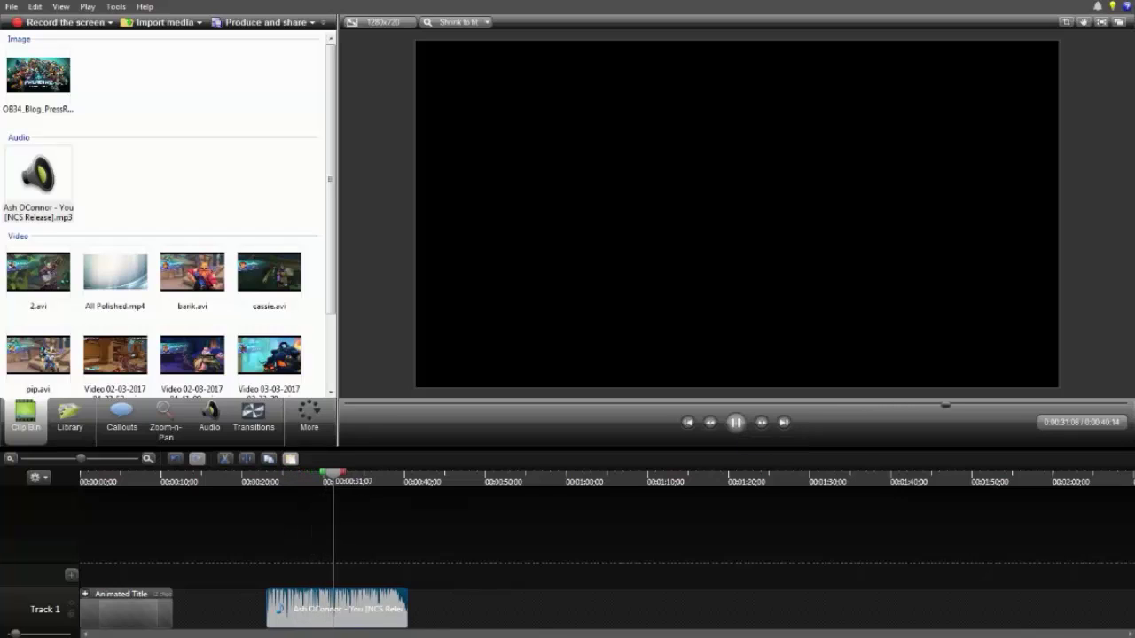
left_click(736, 423)
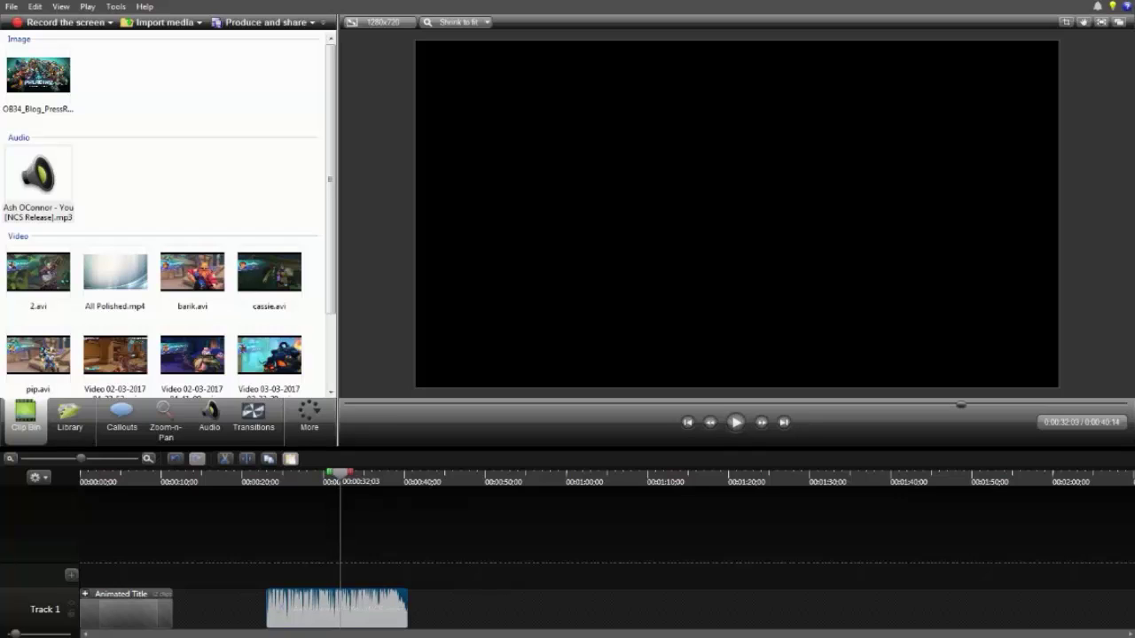
Step: Shorten the song clip to about 9 s, move it into the Animated Title group and trim both ends of the group to match it
left_click_drag(407, 611, 129, 529)
left_click(85, 594)
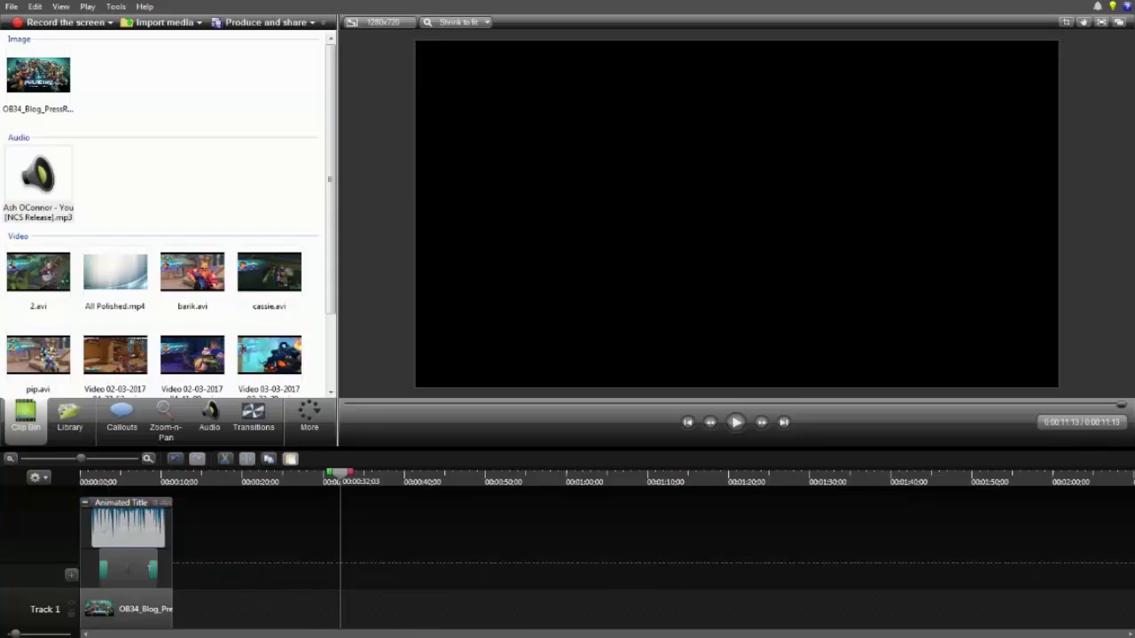
left_click_drag(172, 610, 165, 610)
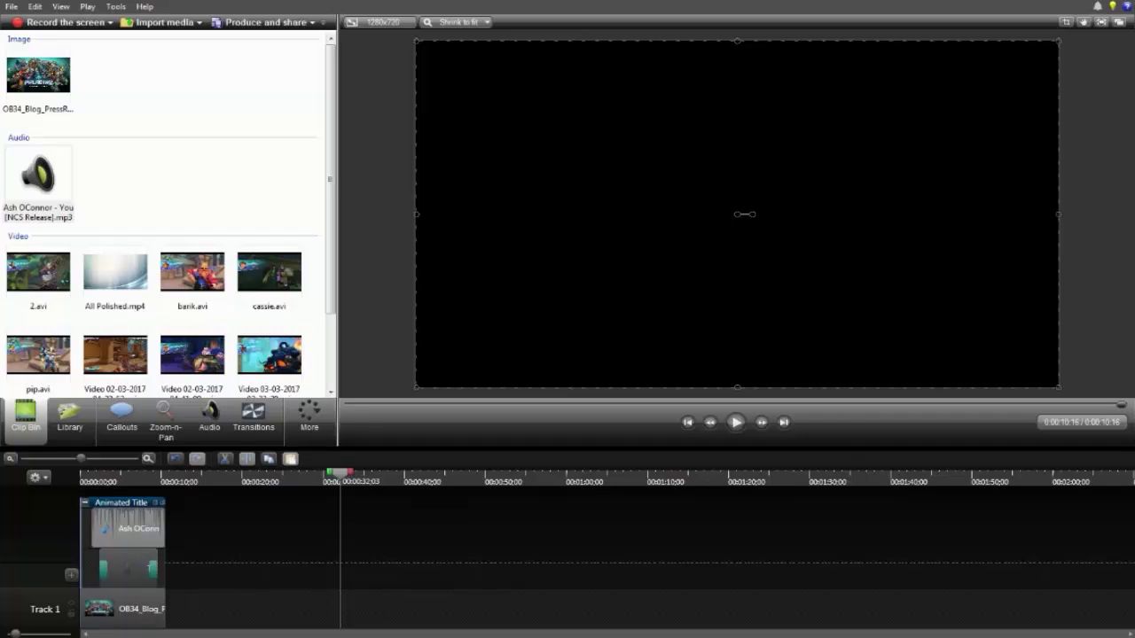
left_click_drag(81, 541, 91, 541)
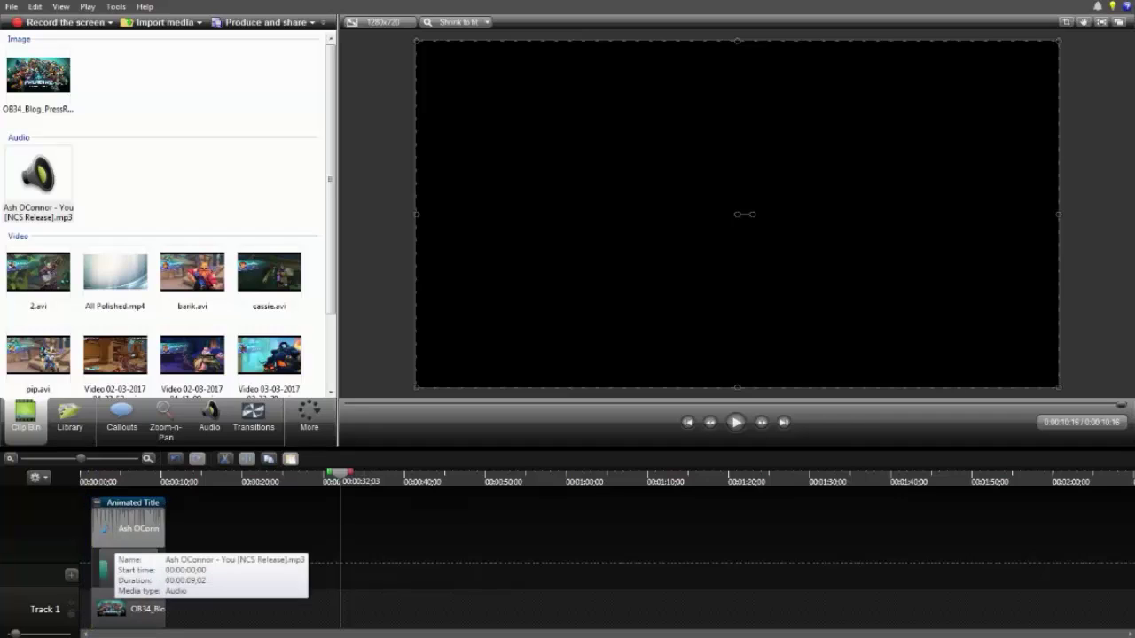
Step: Move the Animated Title group back to the very start of the timeline and play it through to its end
left_click_drag(127, 477, 87, 477)
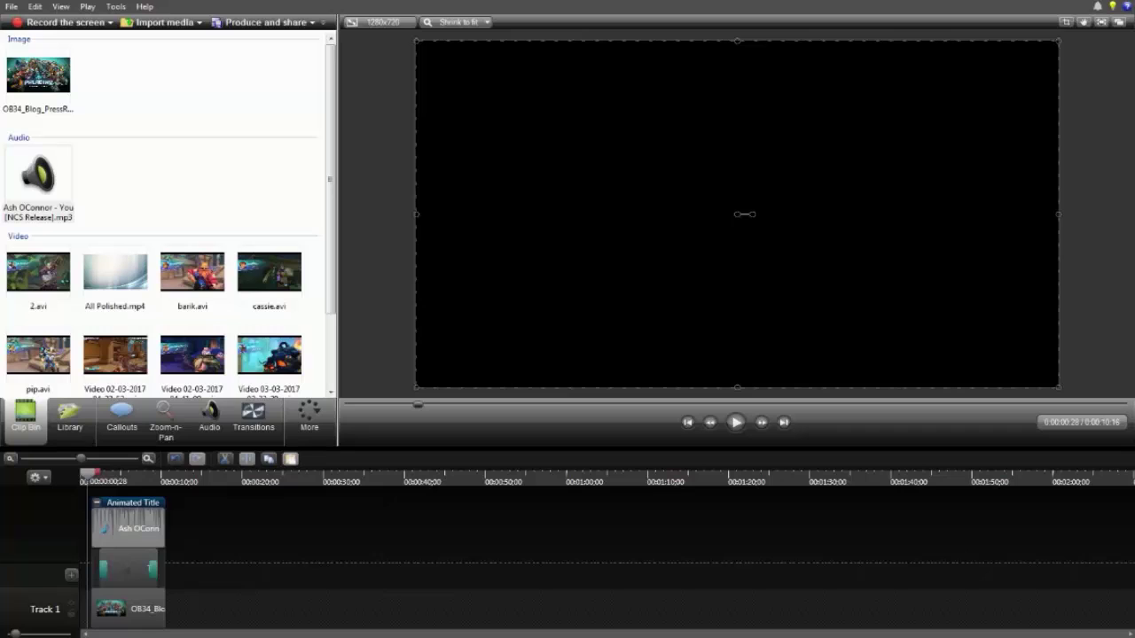
left_click_drag(128, 528, 117, 528)
left_click_drag(87, 476, 81, 476)
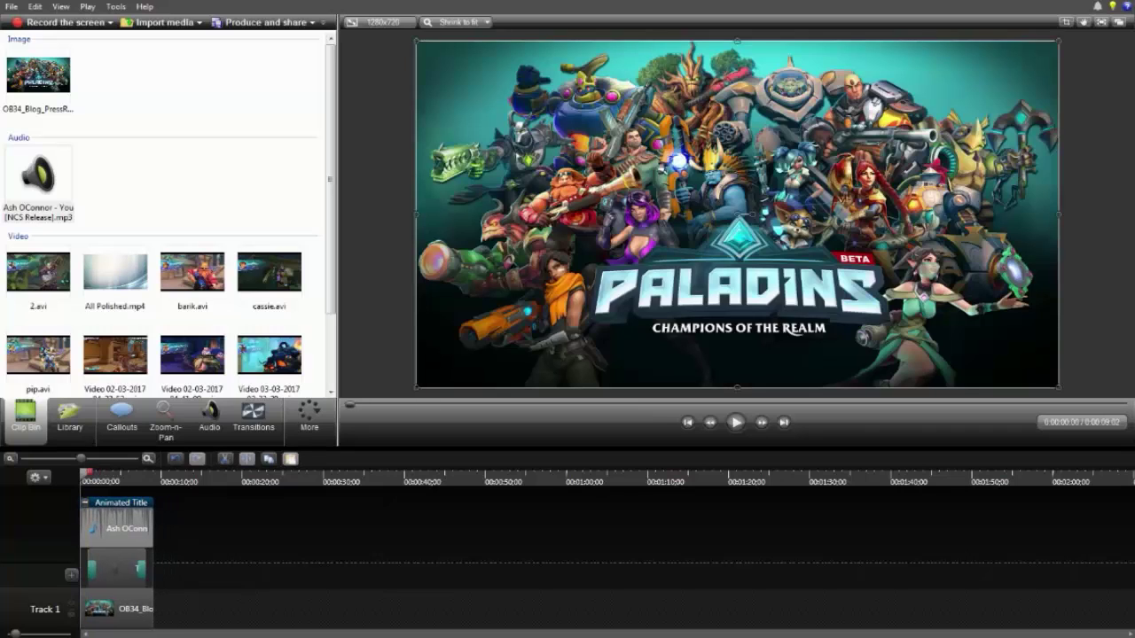
left_click(736, 422)
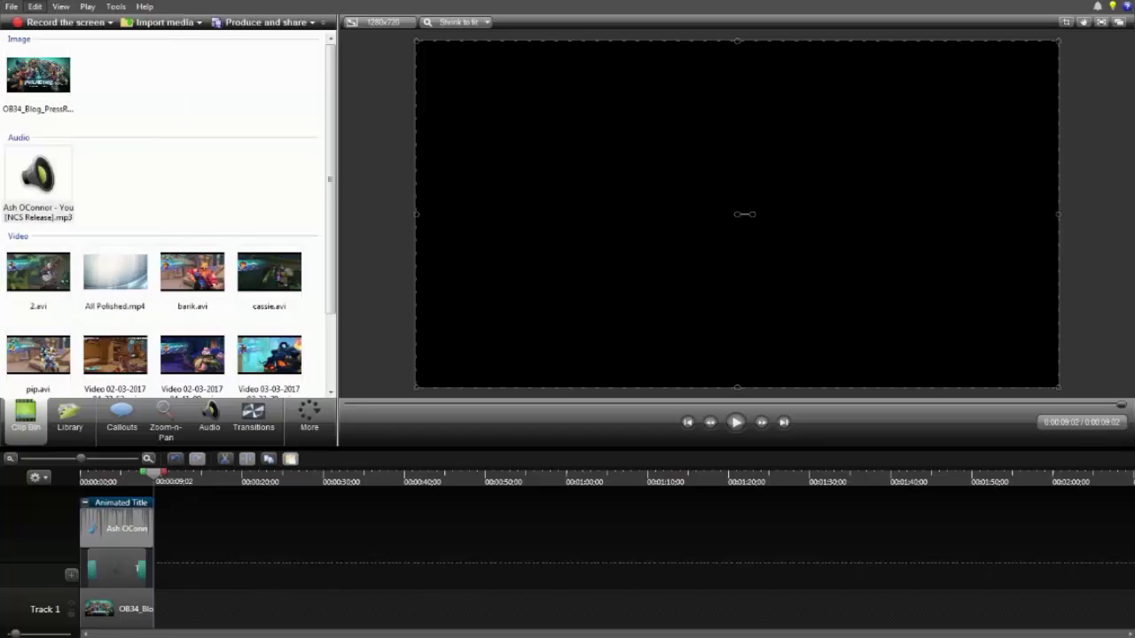
Step: Save the project
left_click(34, 7)
mouse_move(12, 6)
left_click(46, 71)
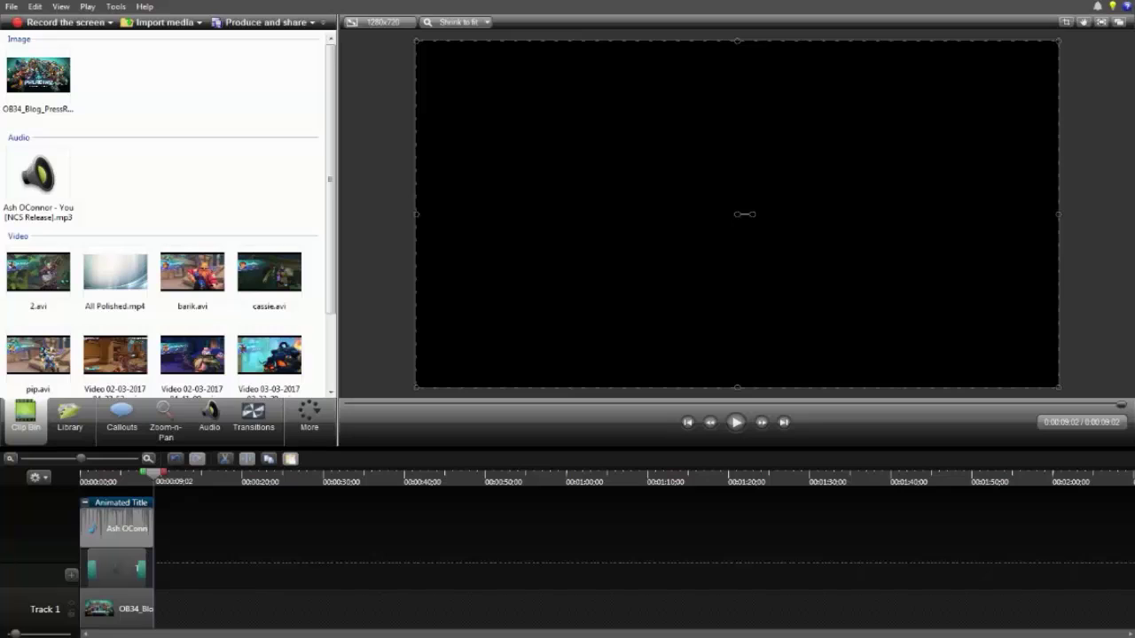
Step: Add an empty Track 2 and place 2.avi, barik.avi, cassie.avi and further gameplay clips on Track 1 after the title
left_click_drag(38, 272, 215, 609)
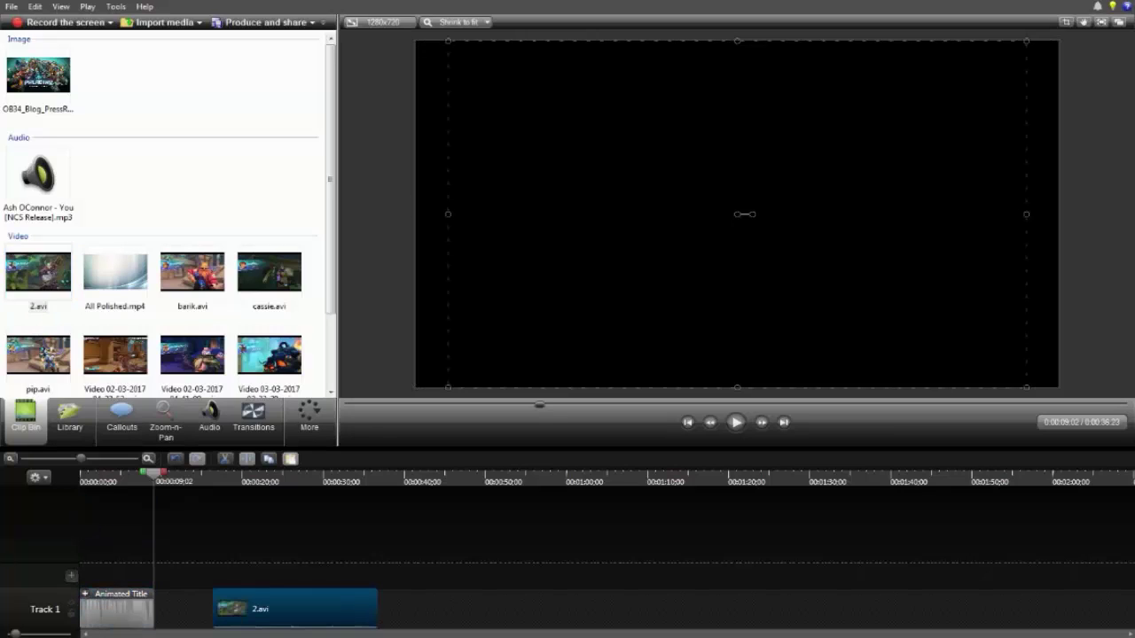
left_click(71, 576)
left_click(192, 273)
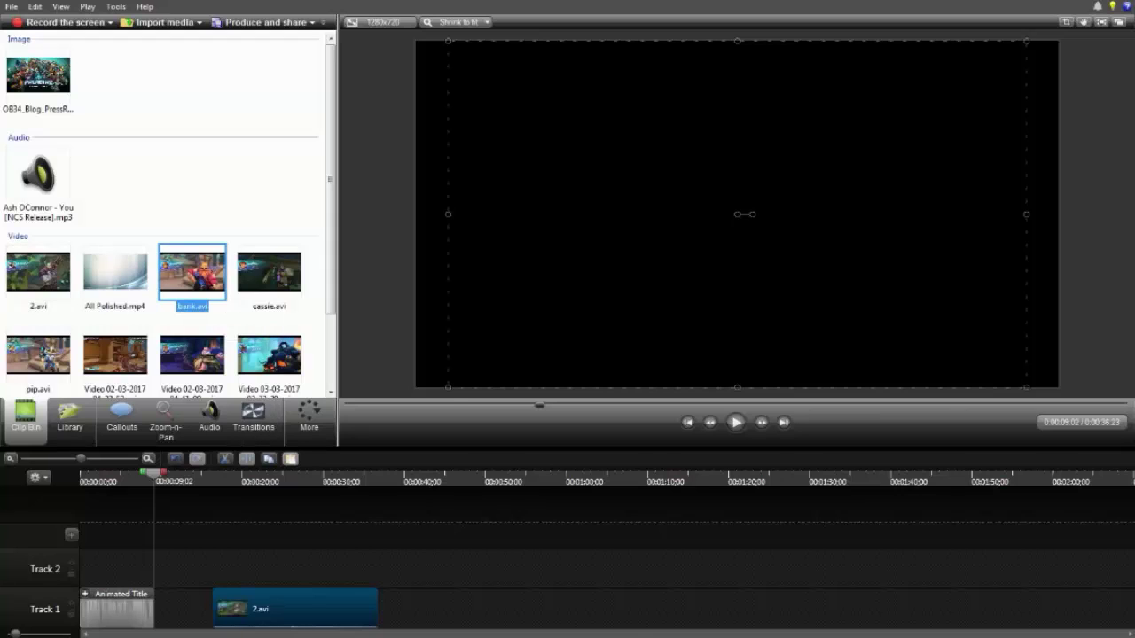
left_click_drag(192, 272, 497, 609)
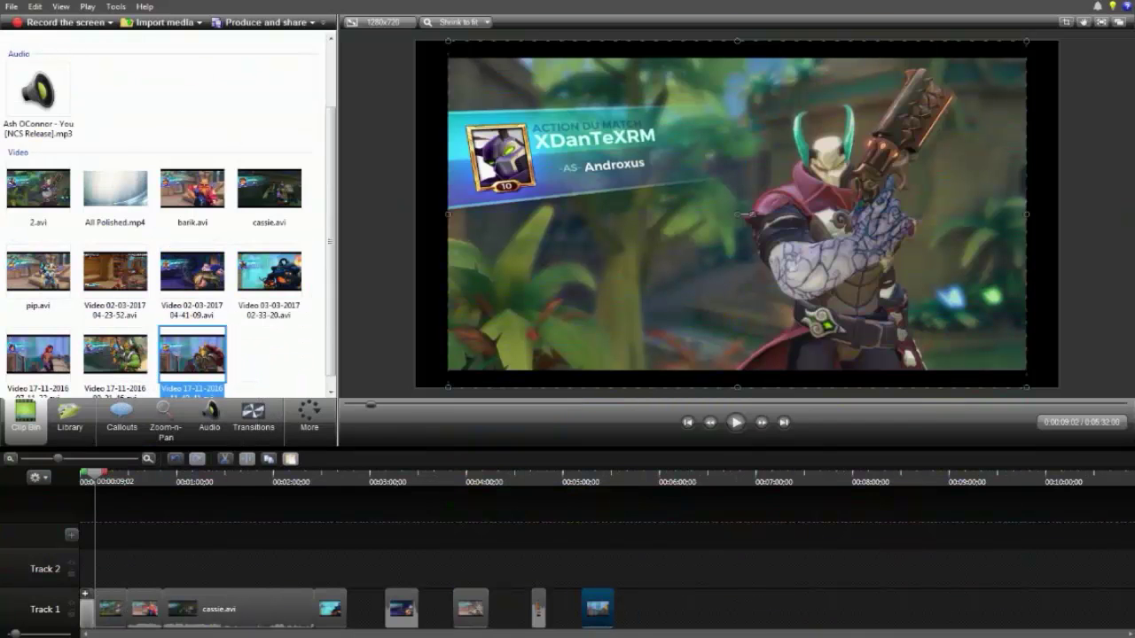
left_click_drag(401, 610, 364, 609)
left_click_drag(470, 610, 397, 609)
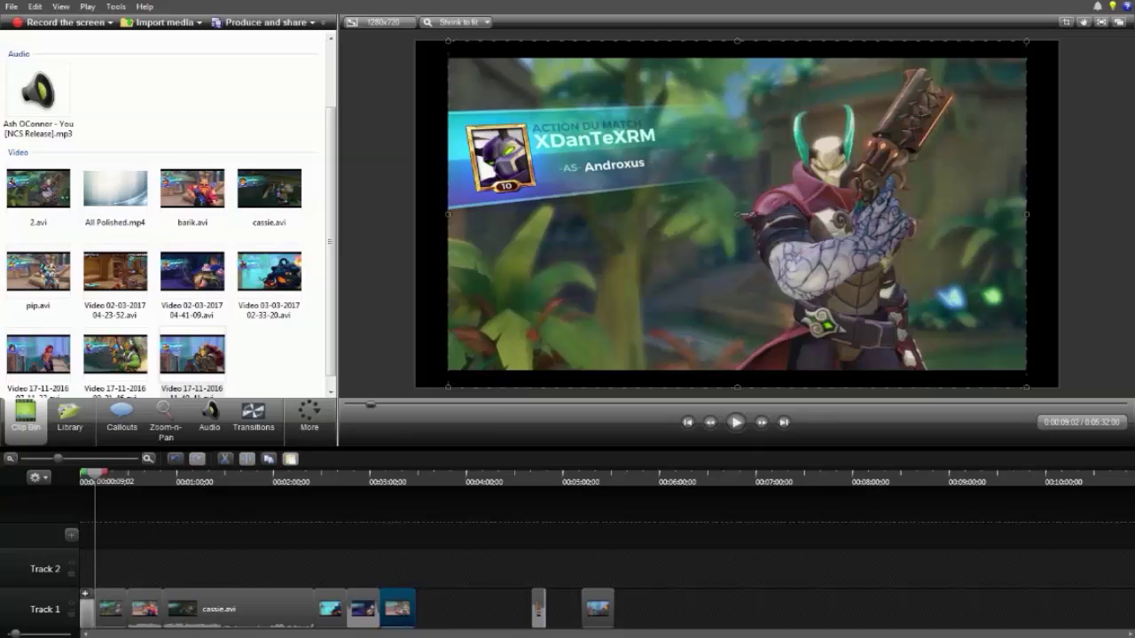
left_click(536, 609)
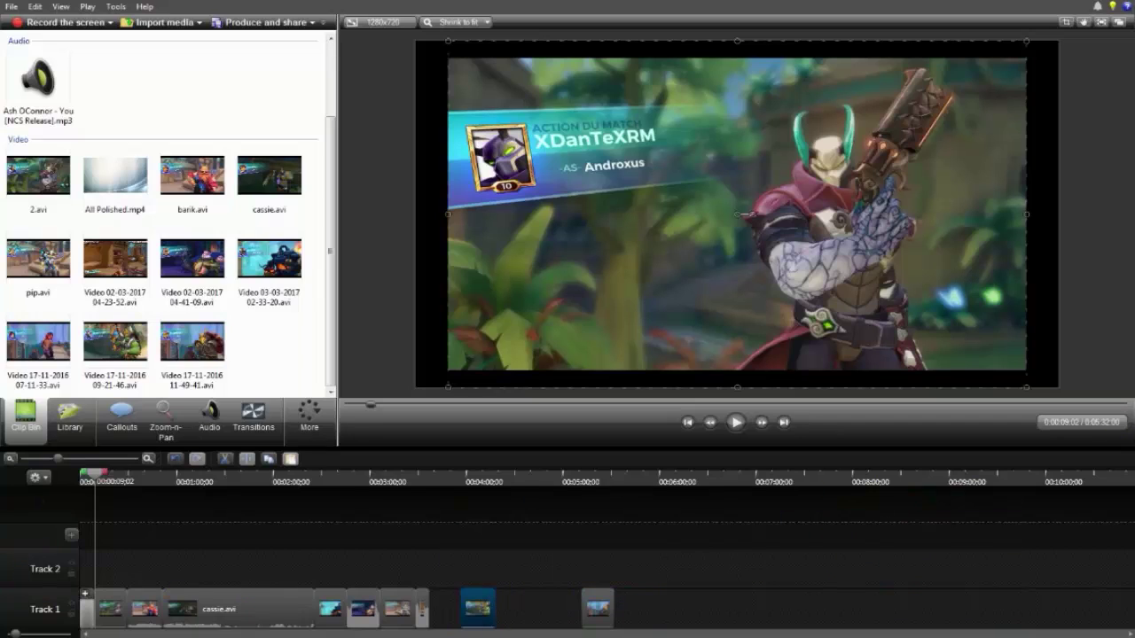
scroll(479, 609, "up", 2)
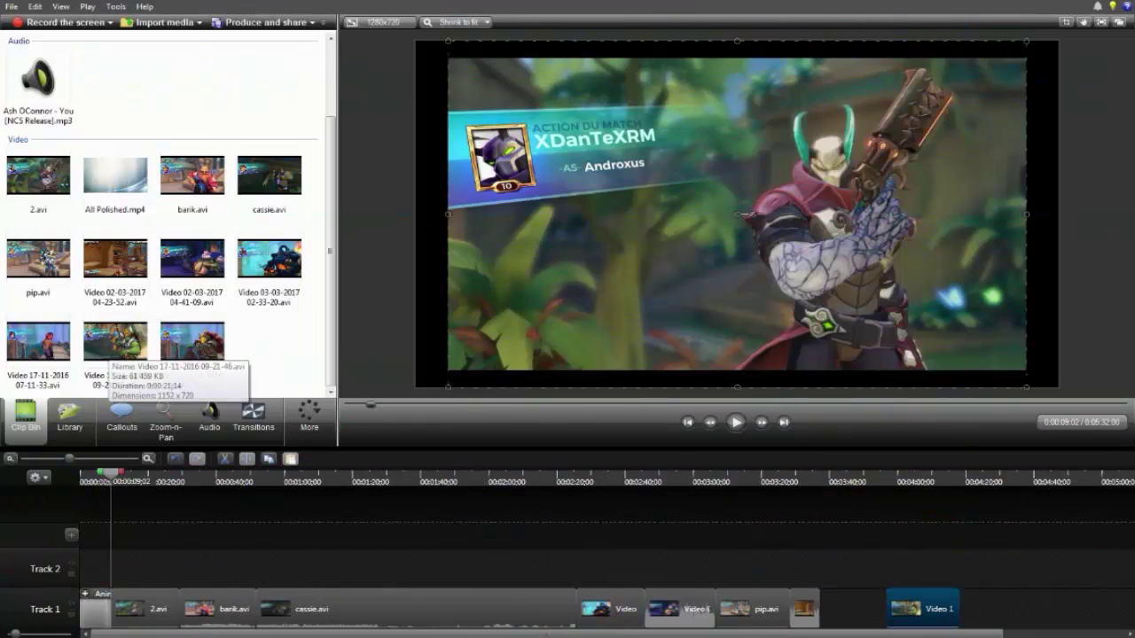
left_click(38, 344)
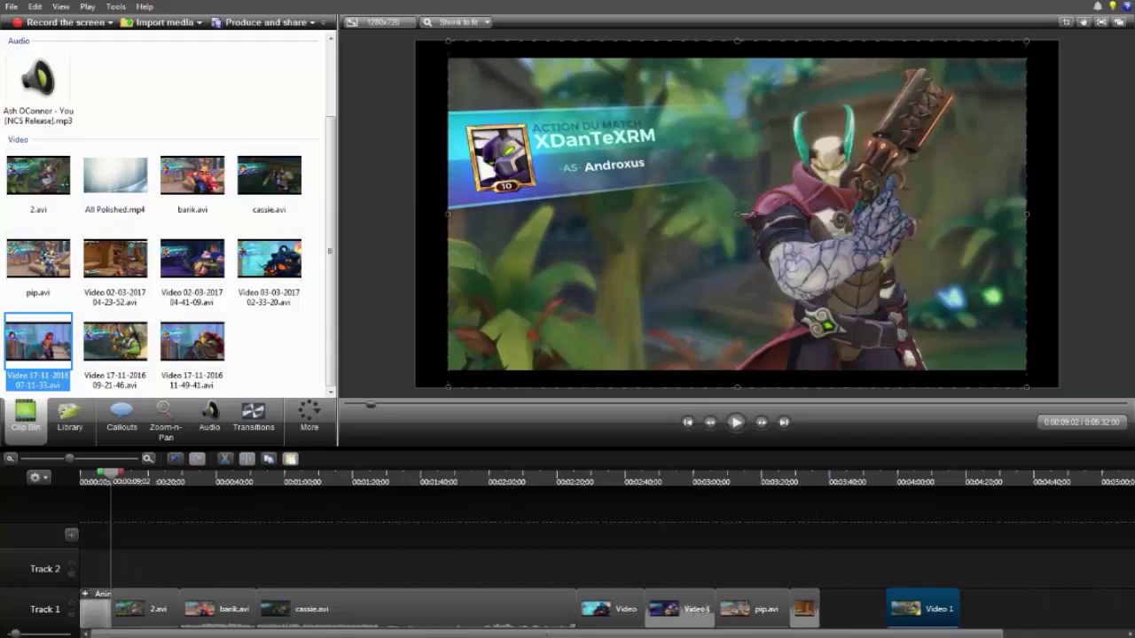
left_click_drag(38, 344, 847, 610)
left_click_drag(995, 610, 928, 610)
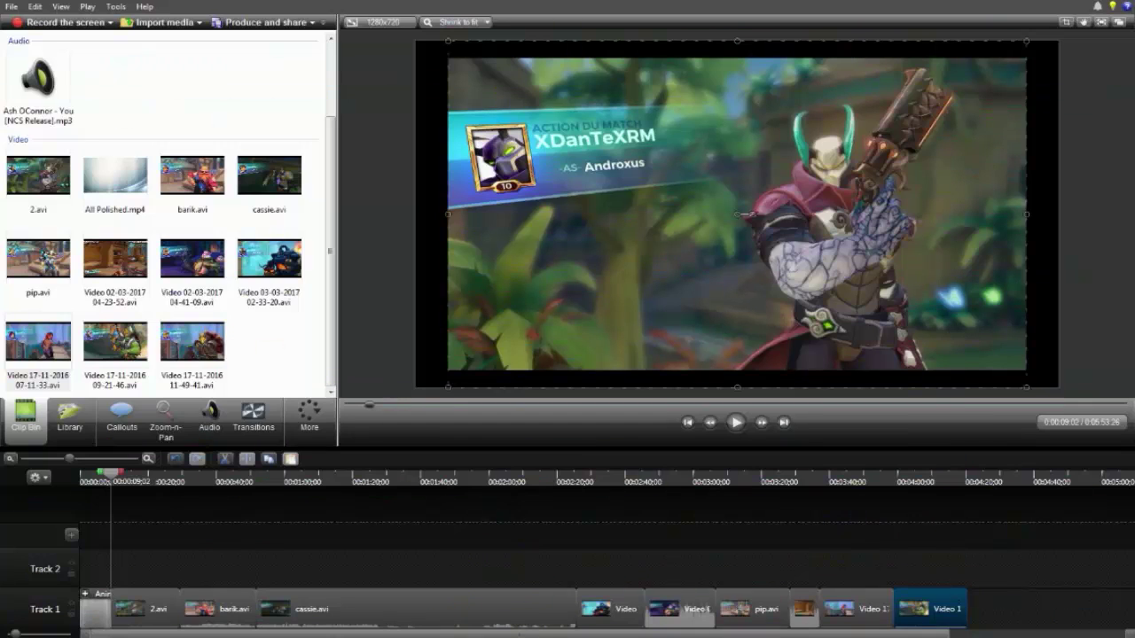
Step: Lower the audio level of all gameplay clips on Track 1, from 2.avi to the last one, down to silence
key("space")
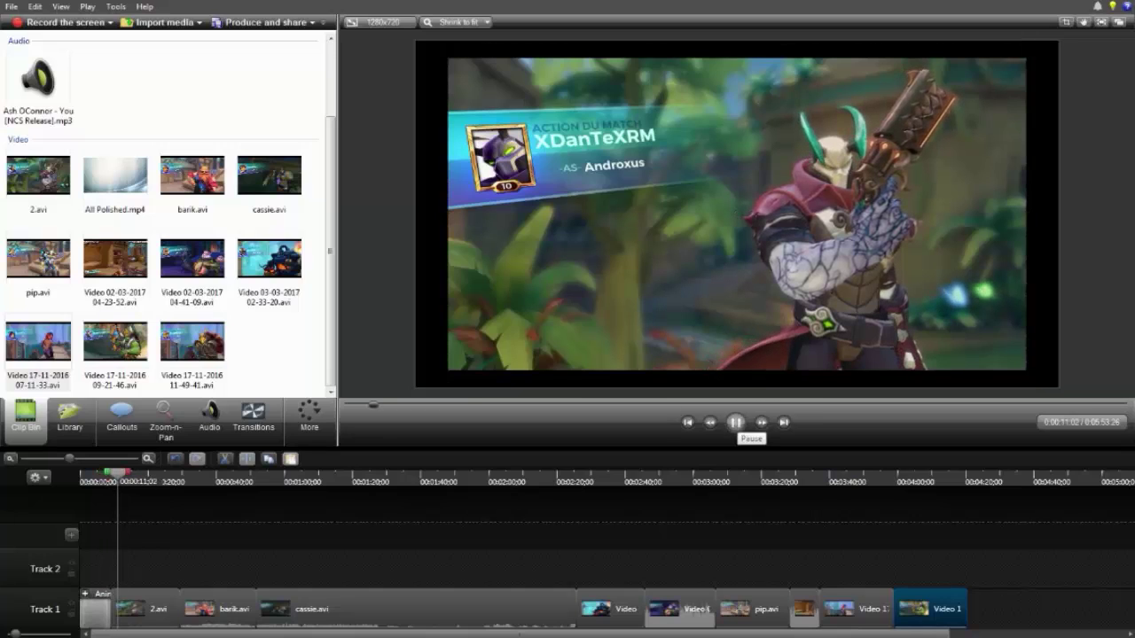
left_click(735, 423)
left_click(209, 416)
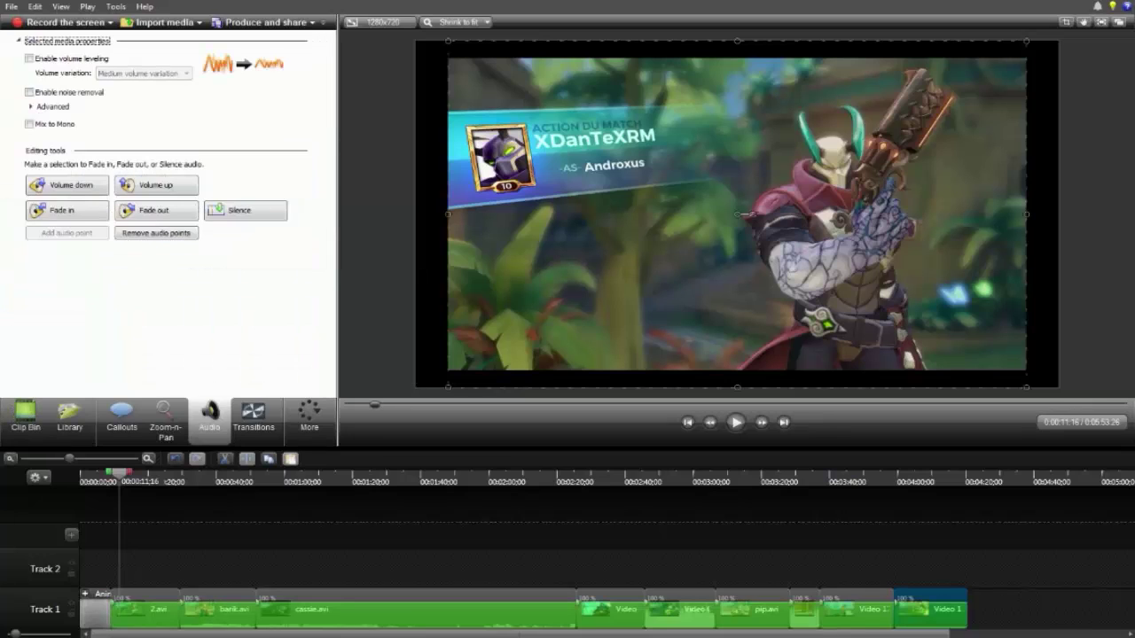
left_click(147, 609)
left_click_drag(154, 555, 970, 606)
left_click_drag(683, 602, 682, 634)
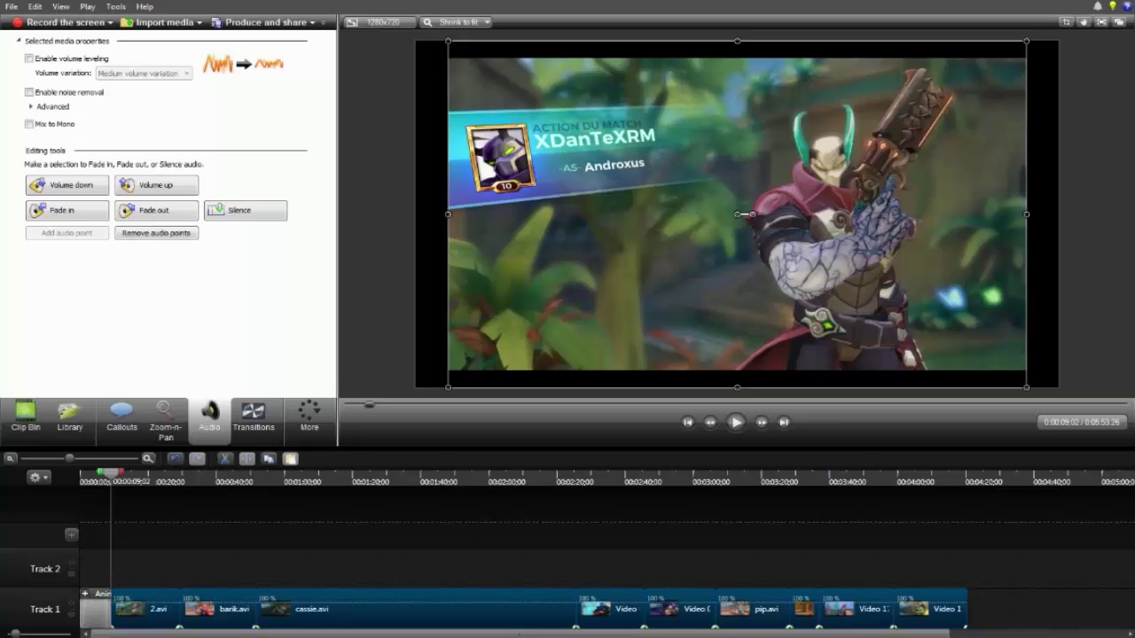
Step: Play into 2.avi, trim the unneeded footage off its start and move it back against the Animated Title group
left_click(735, 423)
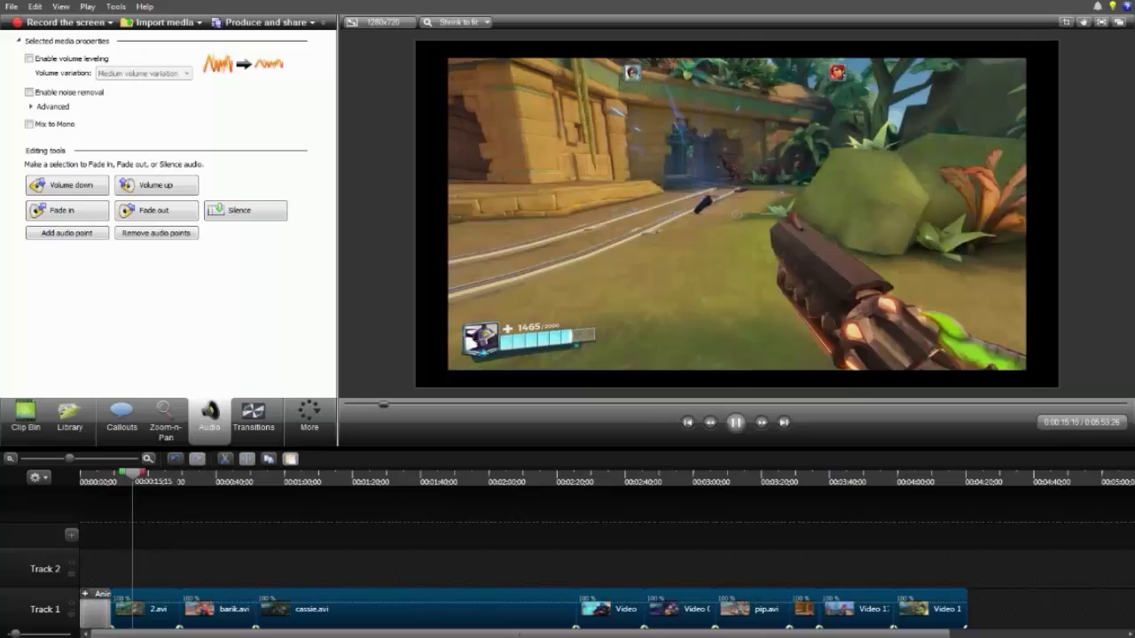
key("space")
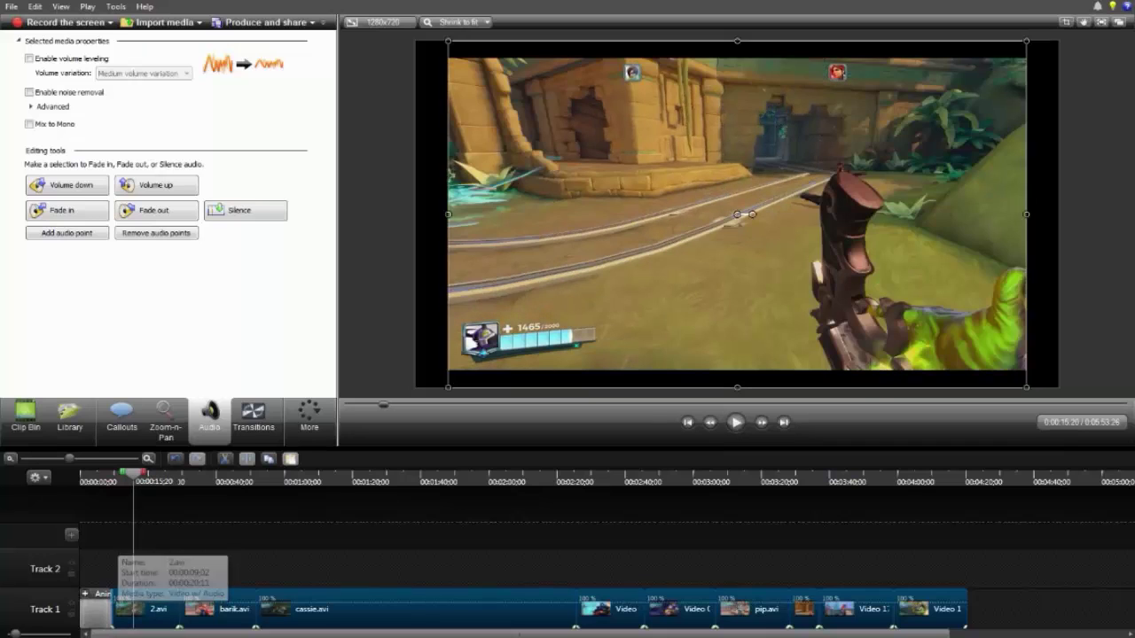
left_click(151, 610)
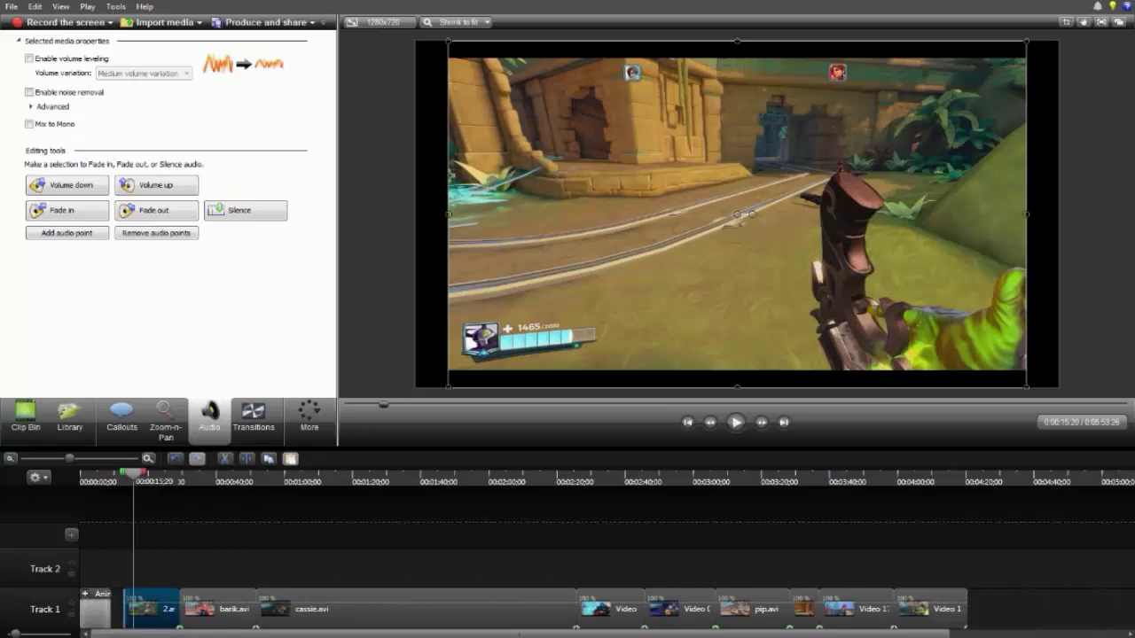
left_click_drag(127, 609, 112, 610)
Step: Find the end of the kill action in 2.avi and trim the clip's end to 0:00:24;14
mouse_move(133, 475)
left_mouse_down()
mouse_move(167, 474)
mouse_move(153, 474)
left_mouse_up()
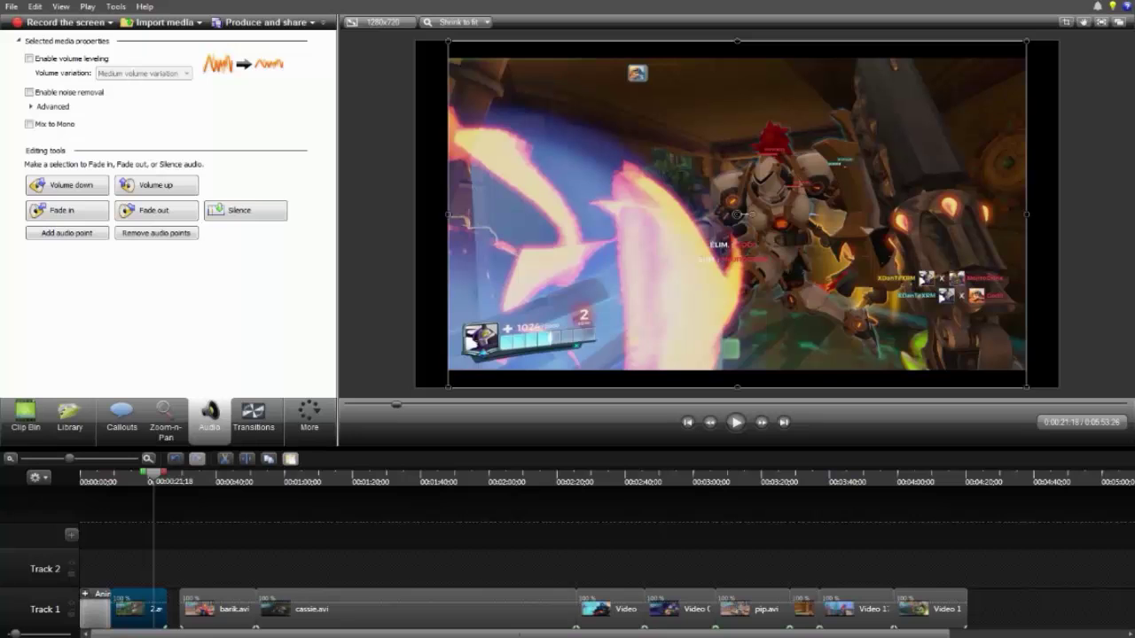
key("space")
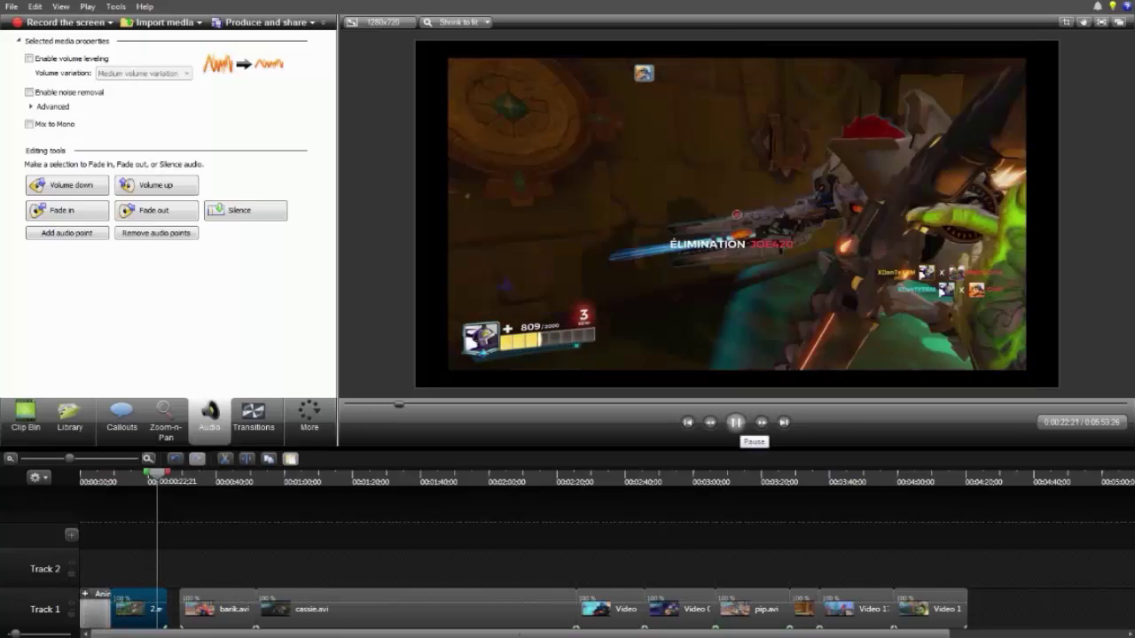
left_click(735, 423)
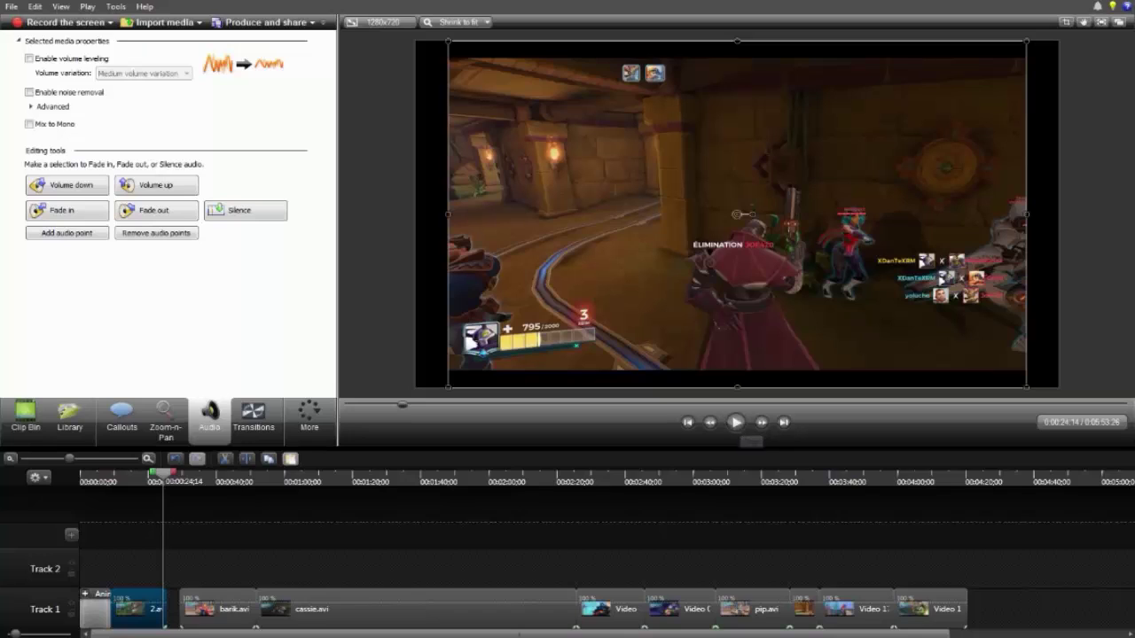
left_click_drag(166, 614, 163, 614)
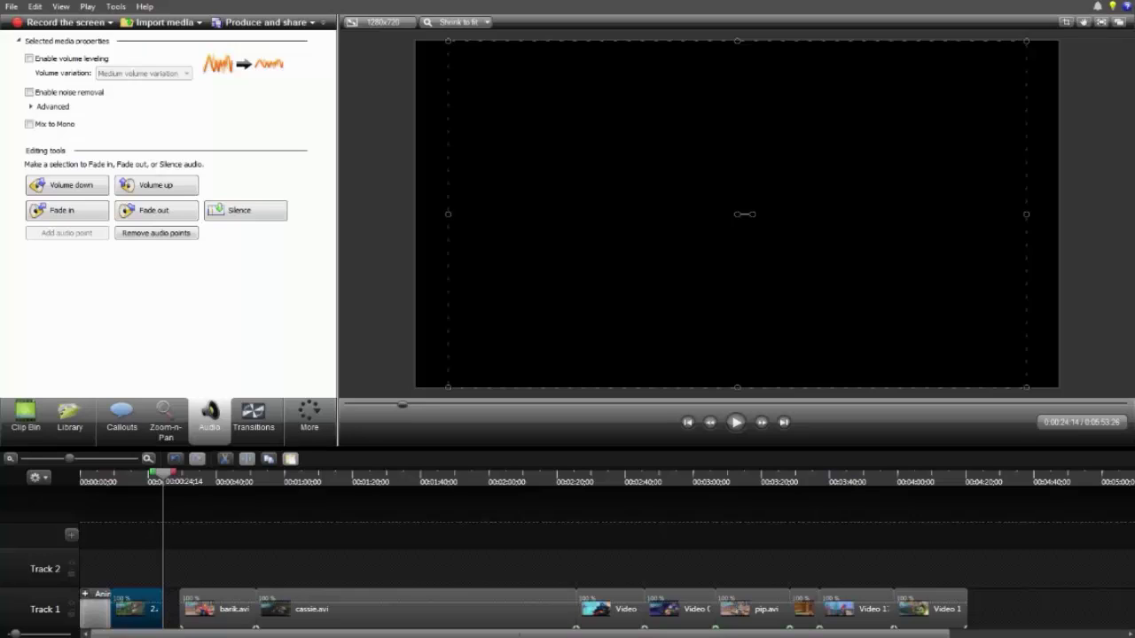
left_click_drag(163, 474, 180, 474)
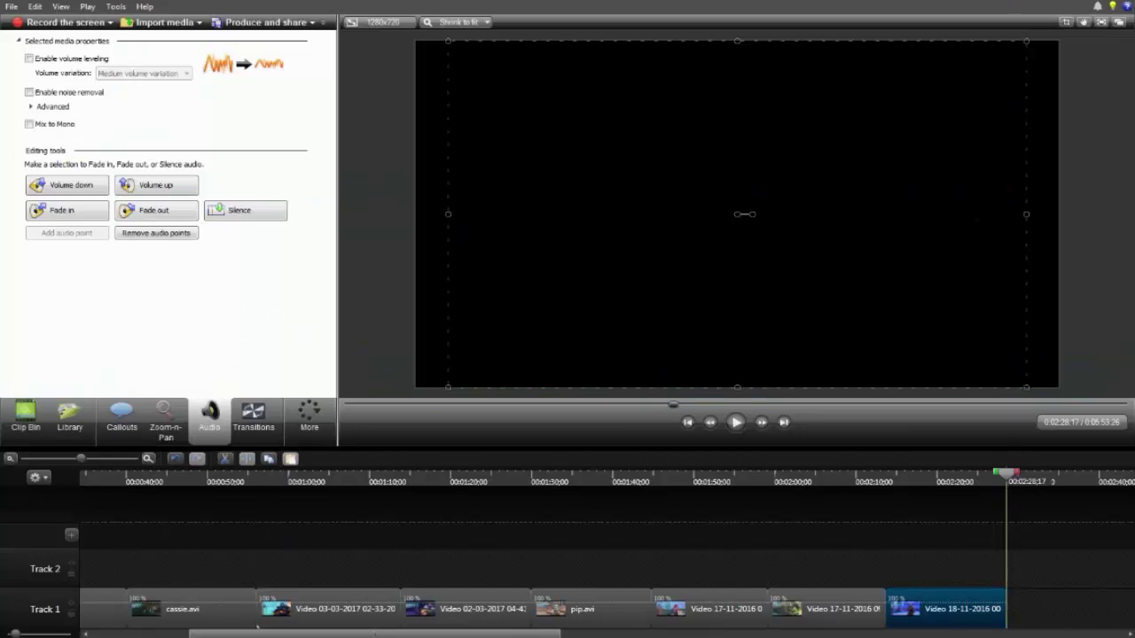
Step: Play the trimmed timeline from the very start through the title into 2.avi
left_click_drag(1006, 474, 84, 474)
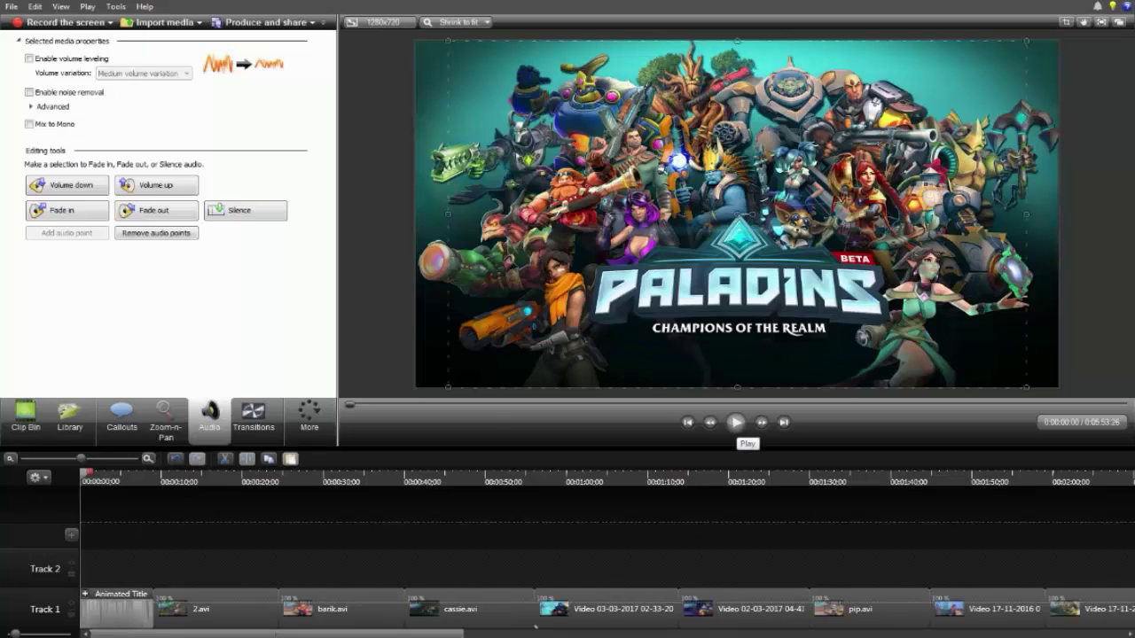
left_click(736, 423)
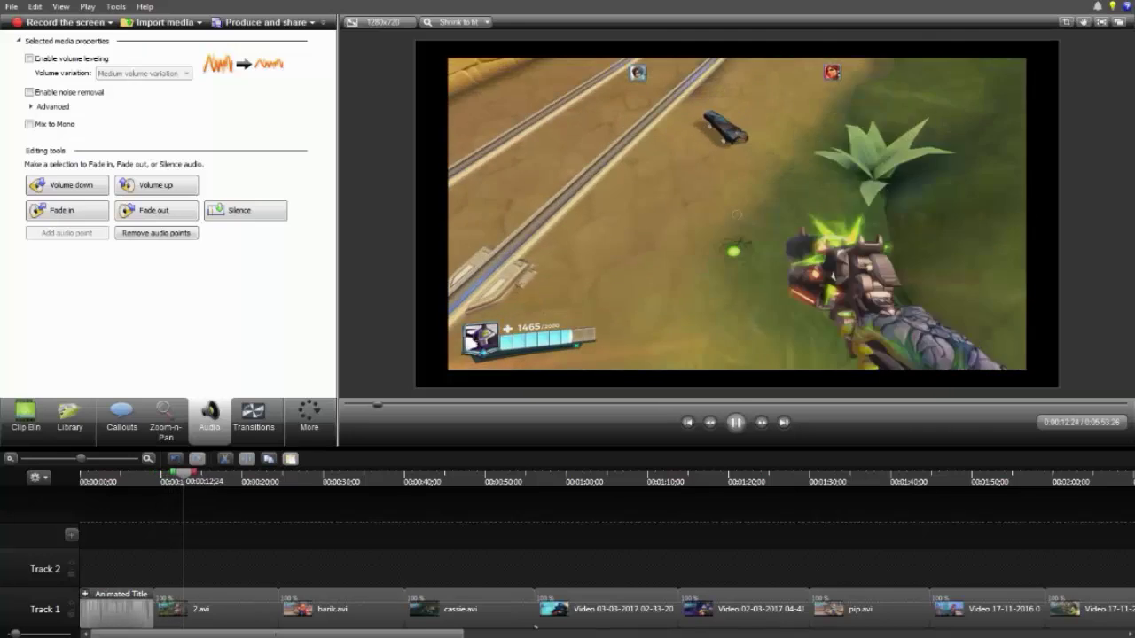
left_click(735, 422)
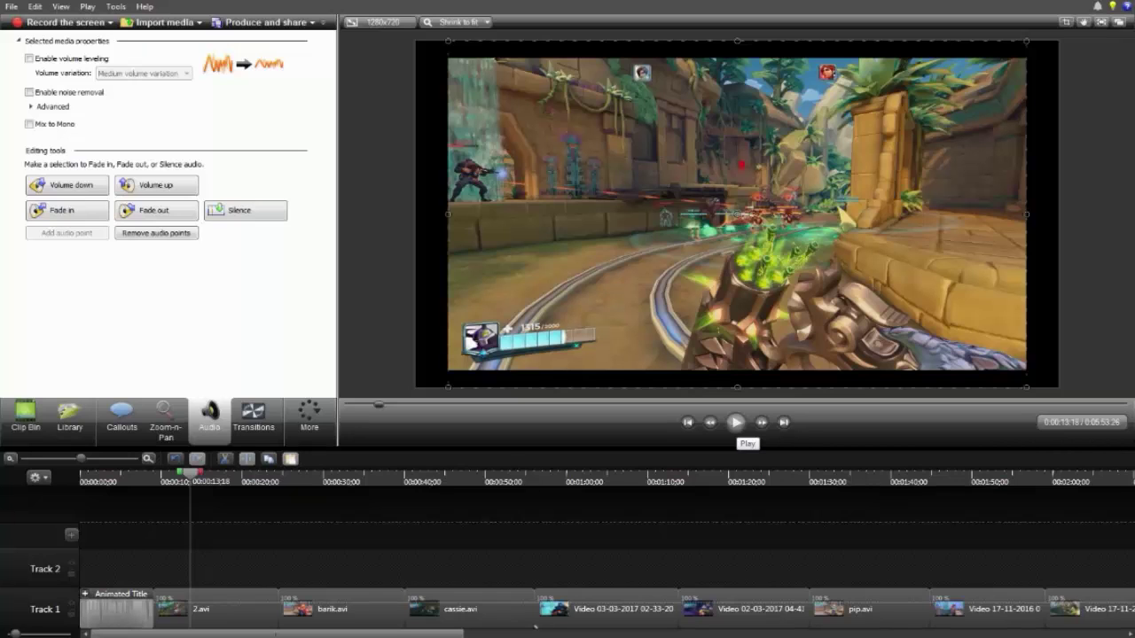
mouse_move(161, 637)
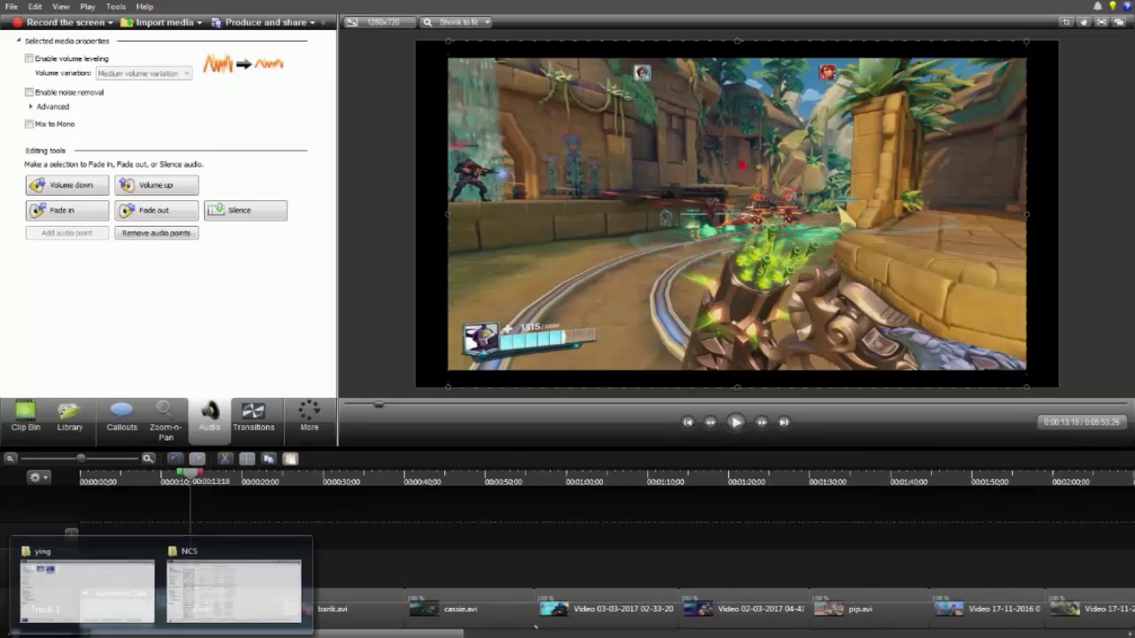
left_click(233, 590)
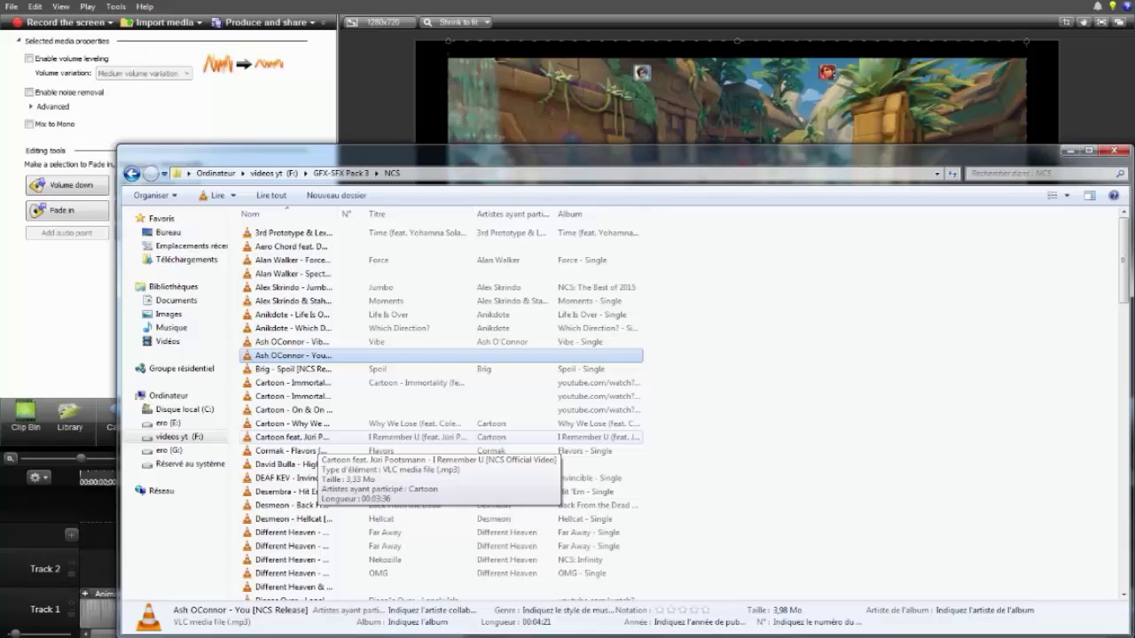
left_click(1071, 150)
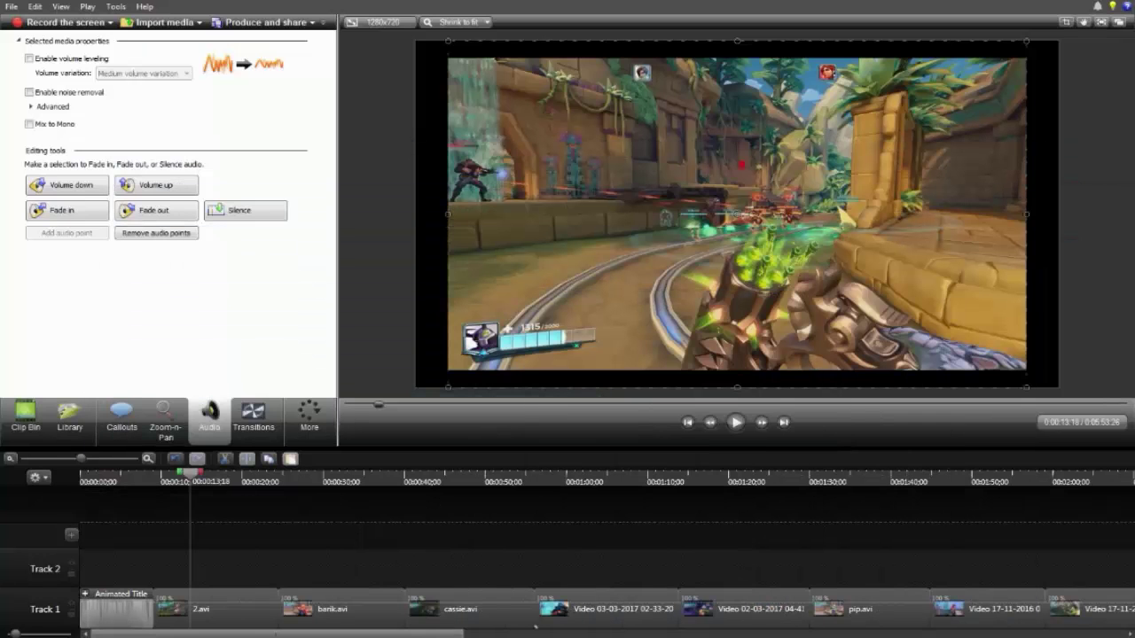
mouse_move(276, 634)
left_mouse_down()
mouse_move(424, 634)
mouse_move(276, 634)
left_mouse_up()
left_click(191, 563)
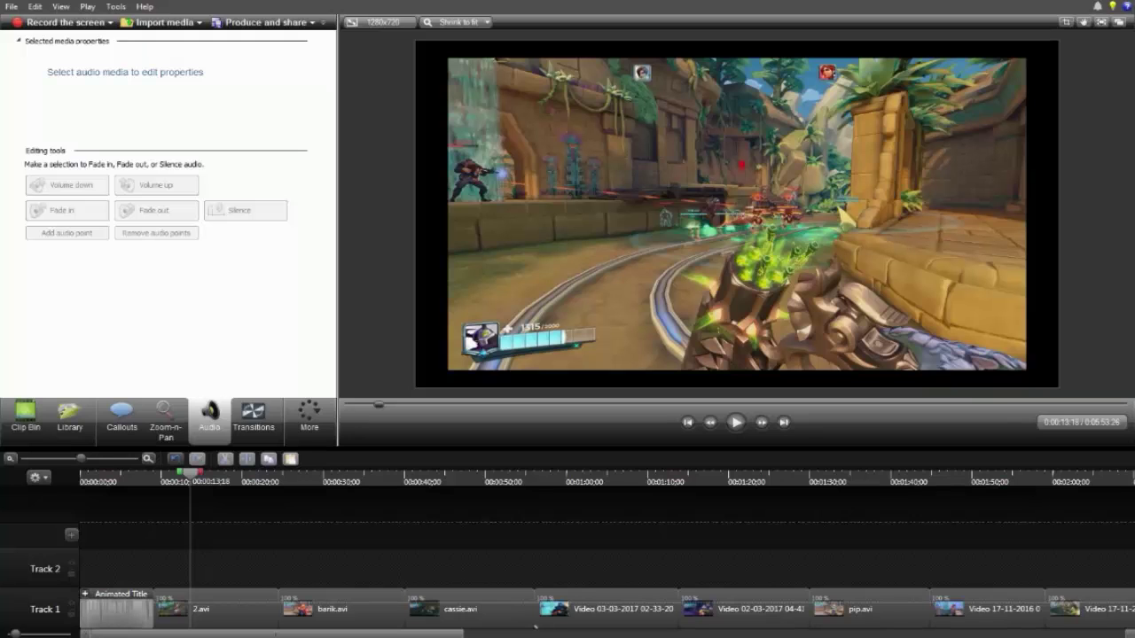
Step: Play Cartoon - On & On from the NCS music folder in VLC and sample it at several points
left_click(235, 590)
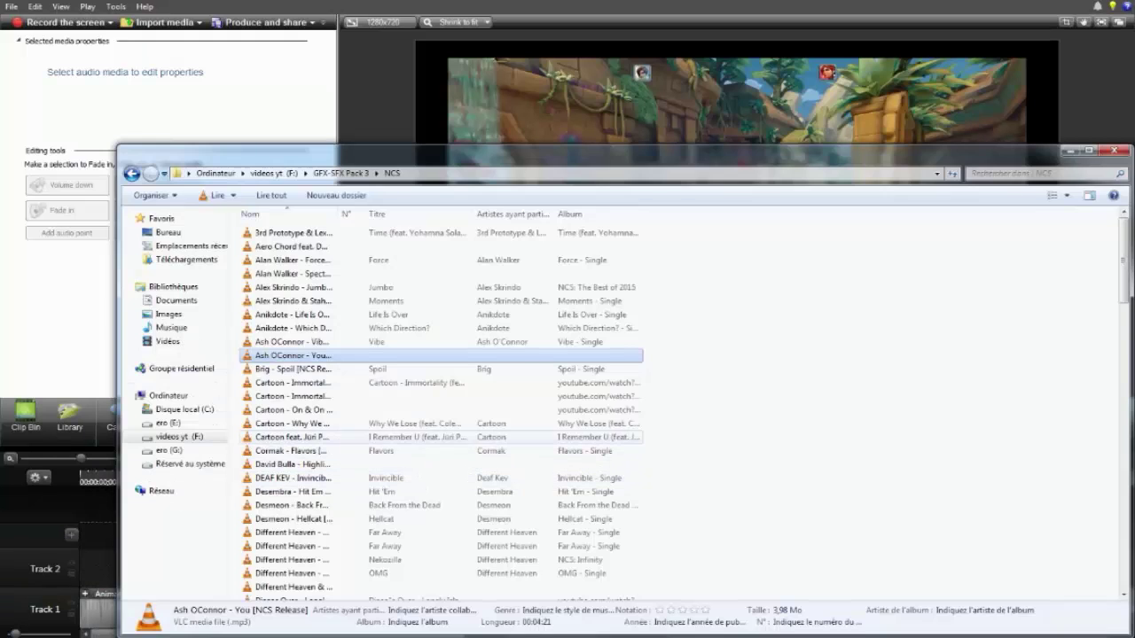
left_click(293, 409)
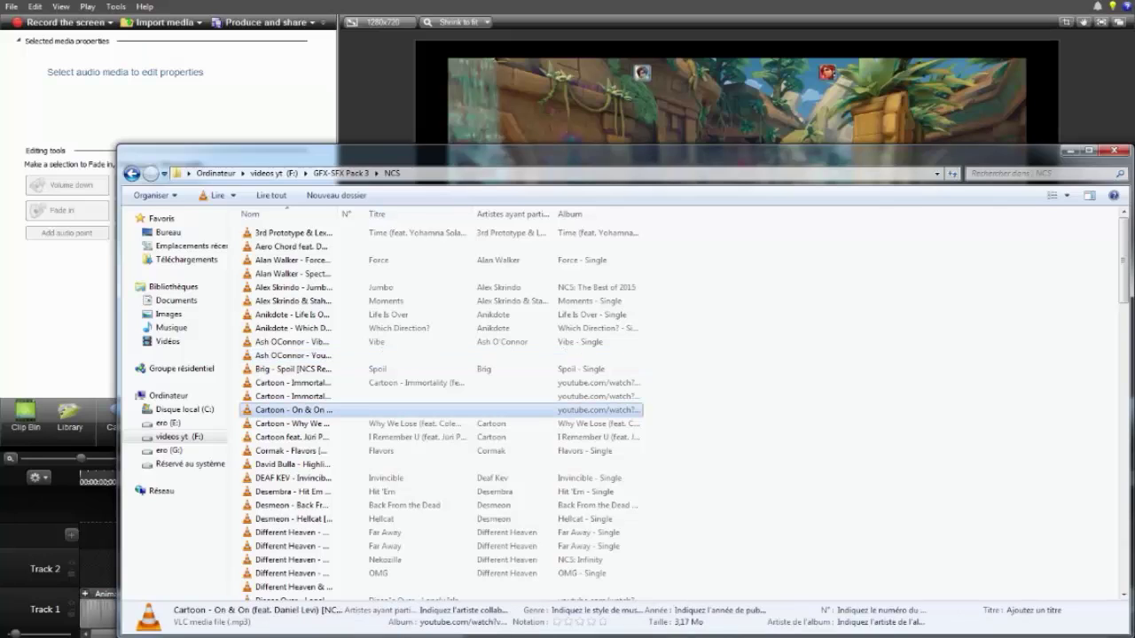
left_click(302, 636)
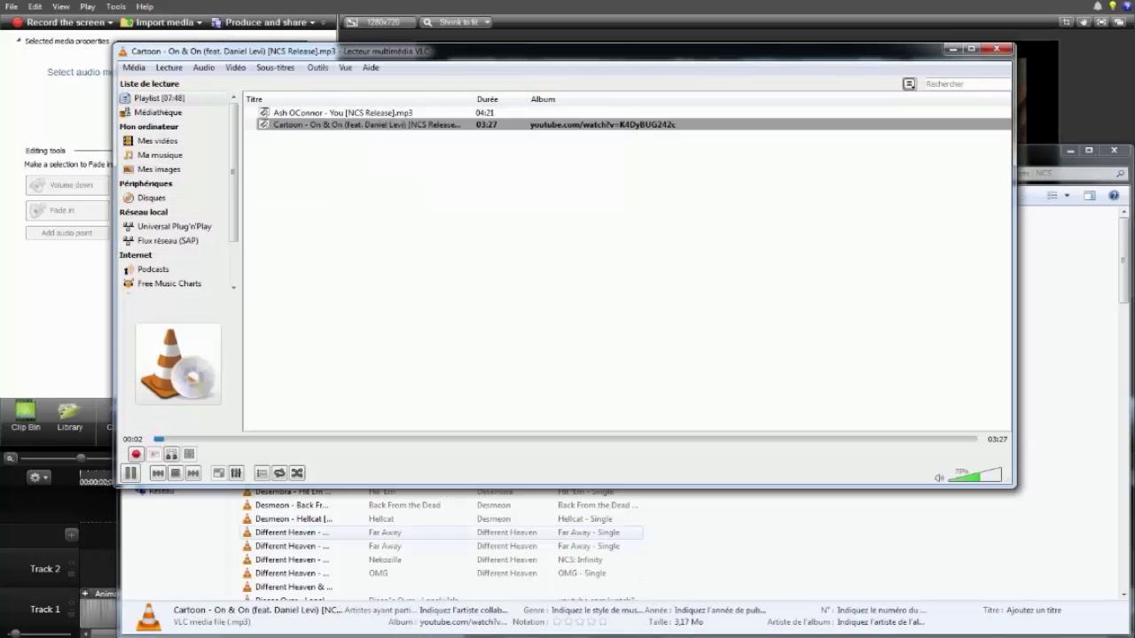
left_click(289, 439)
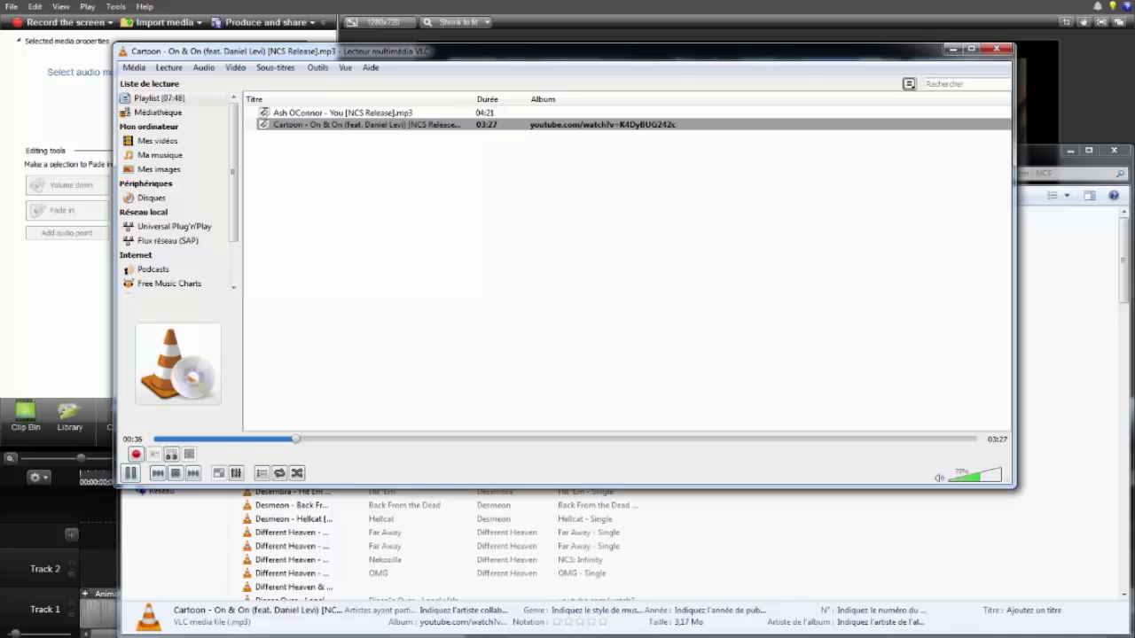
left_click(439, 439)
left_click(130, 473)
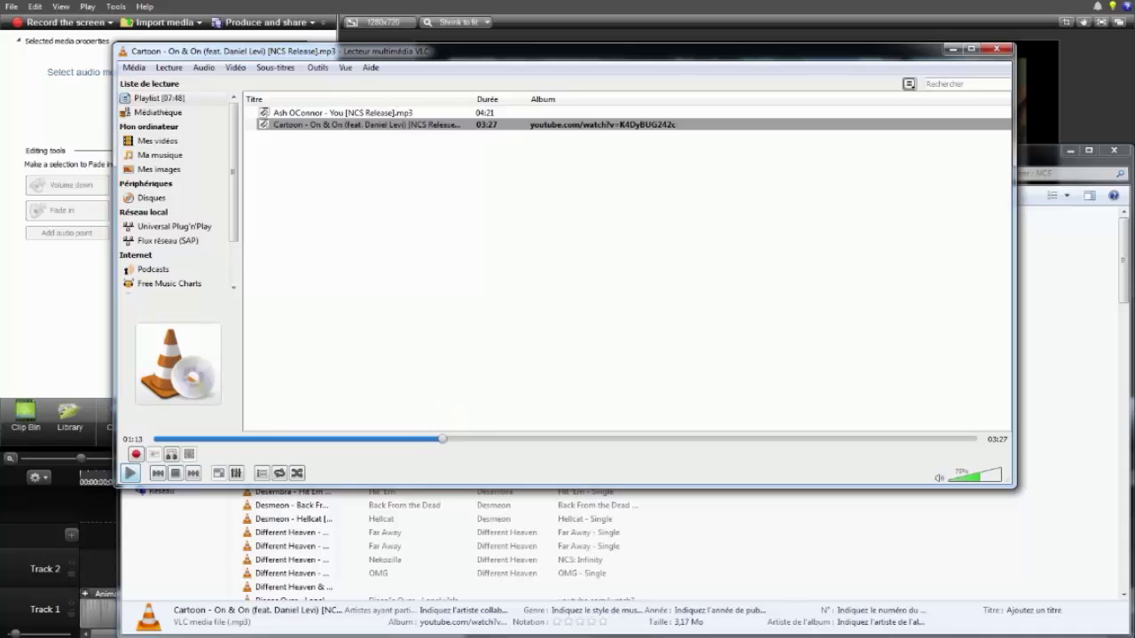
left_click(129, 472)
left_click(590, 439)
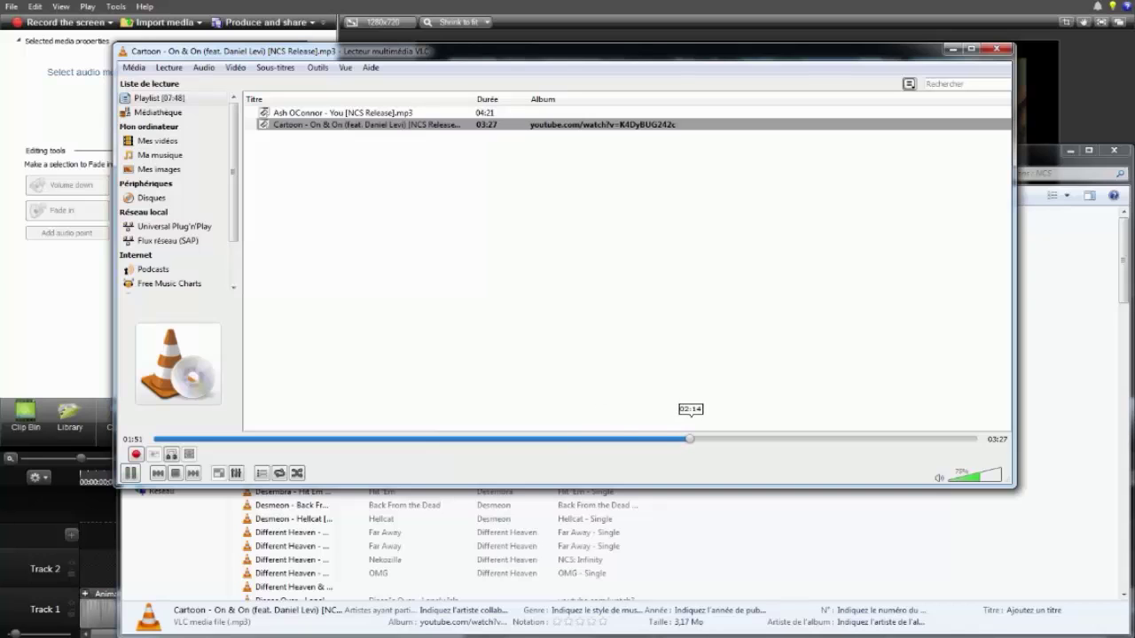
Step: Play the first Different Heaven - Far Away track in VLC and sample it at several points up to about 01:50
double_click(293, 532)
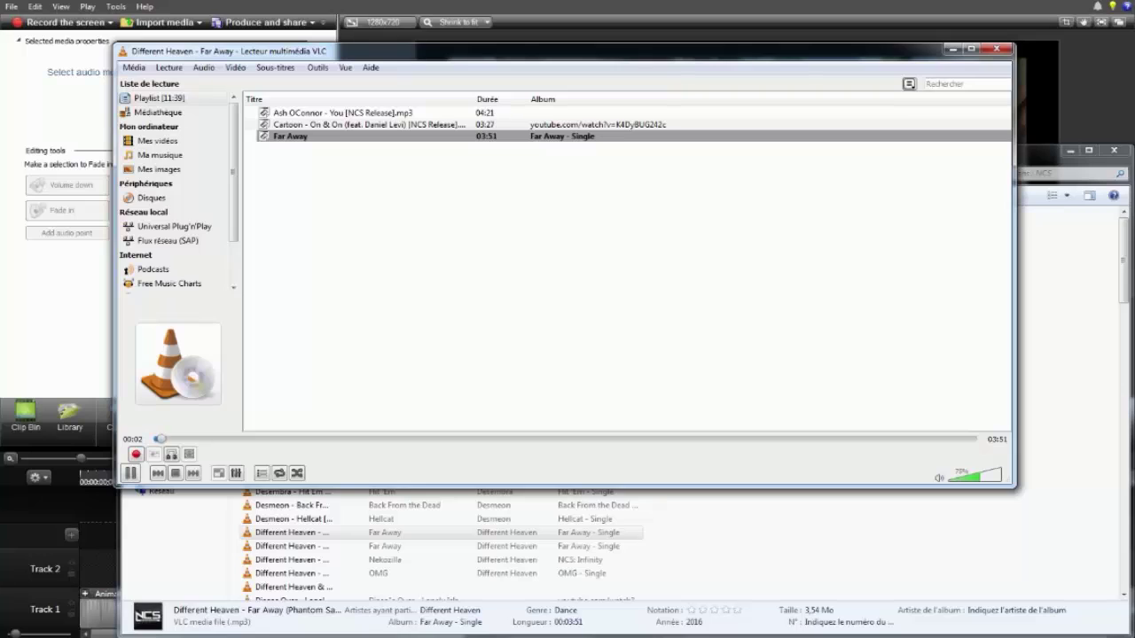
left_click_drag(193, 439, 230, 439)
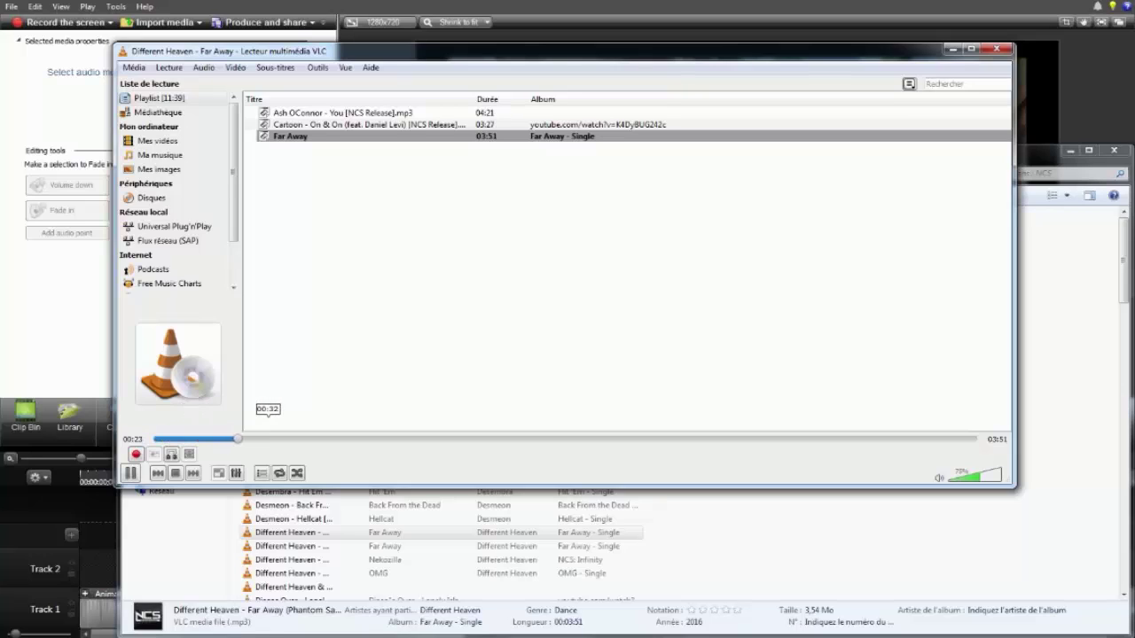
left_click(330, 439)
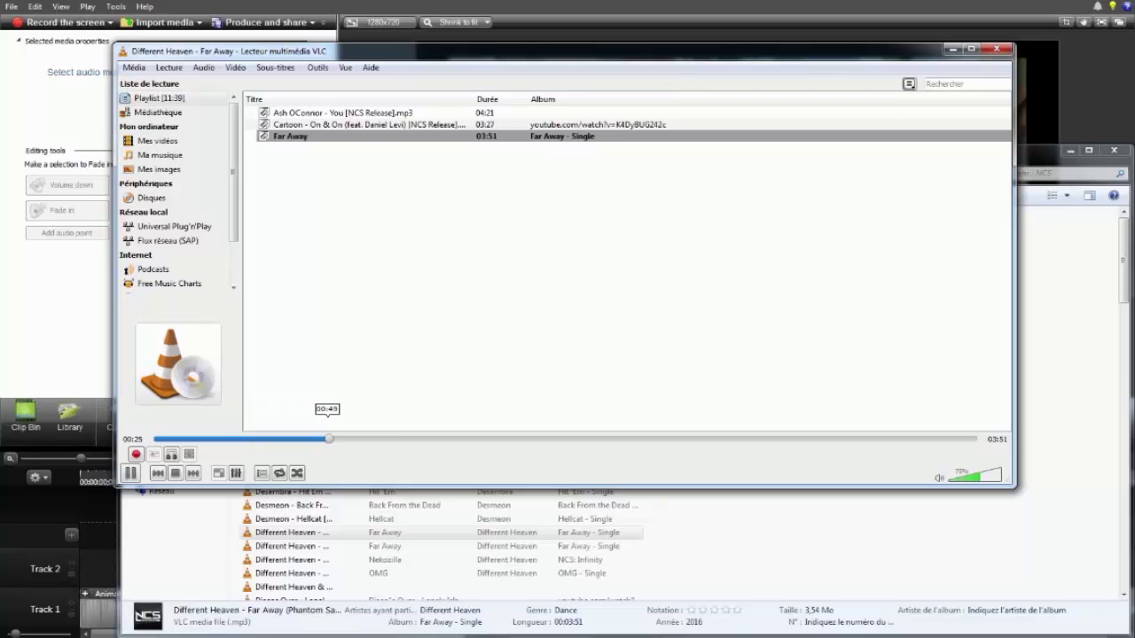
left_click(546, 439)
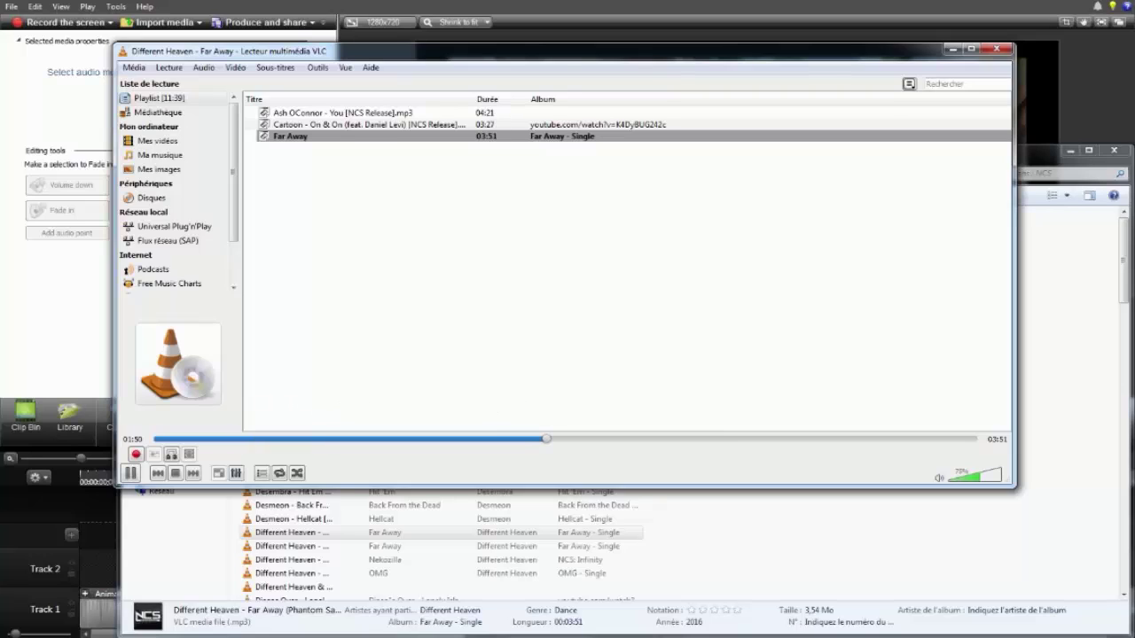
Step: Play 3rd Prototype & Lex Dave - Time from the NCS folder in VLC and sample it at several points up to about 02:23
left_click(293, 546)
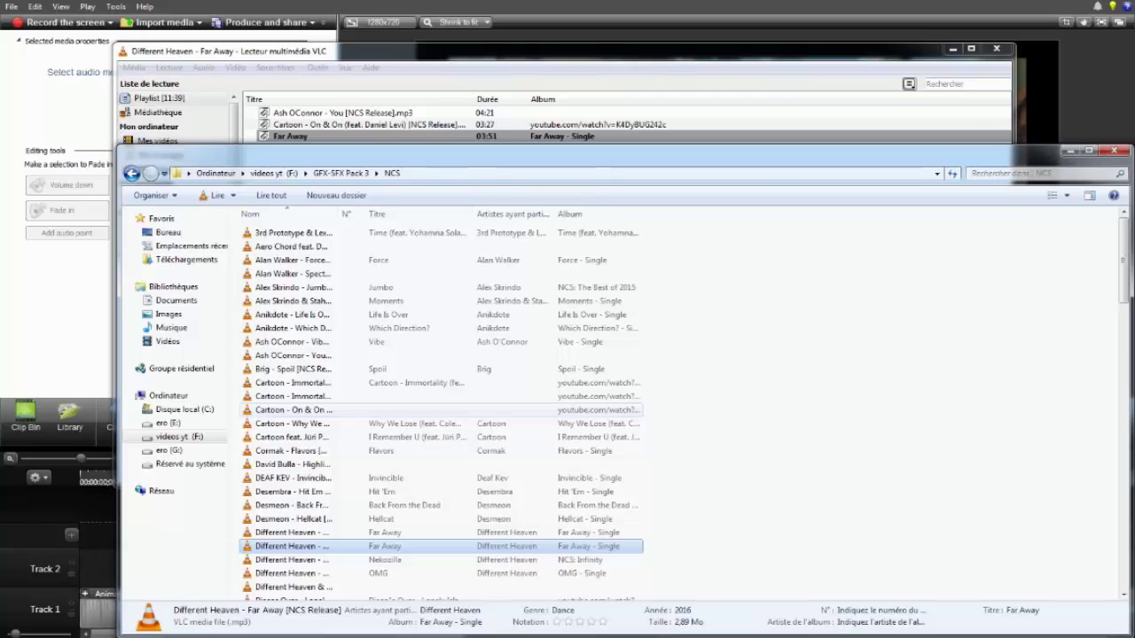
left_click(292, 437)
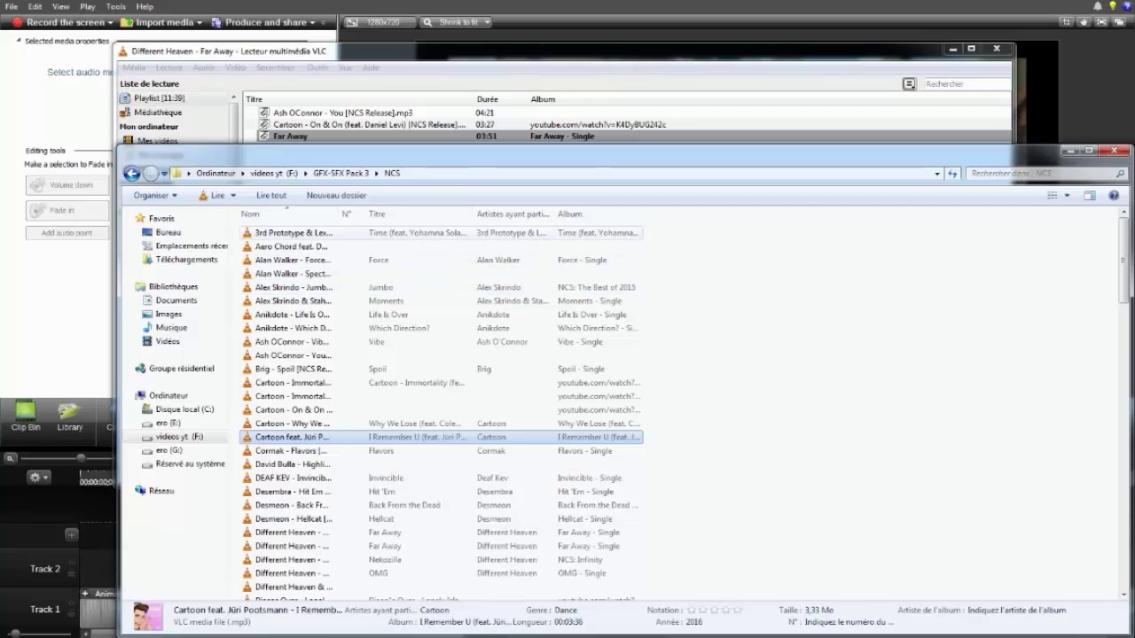
double_click(293, 234)
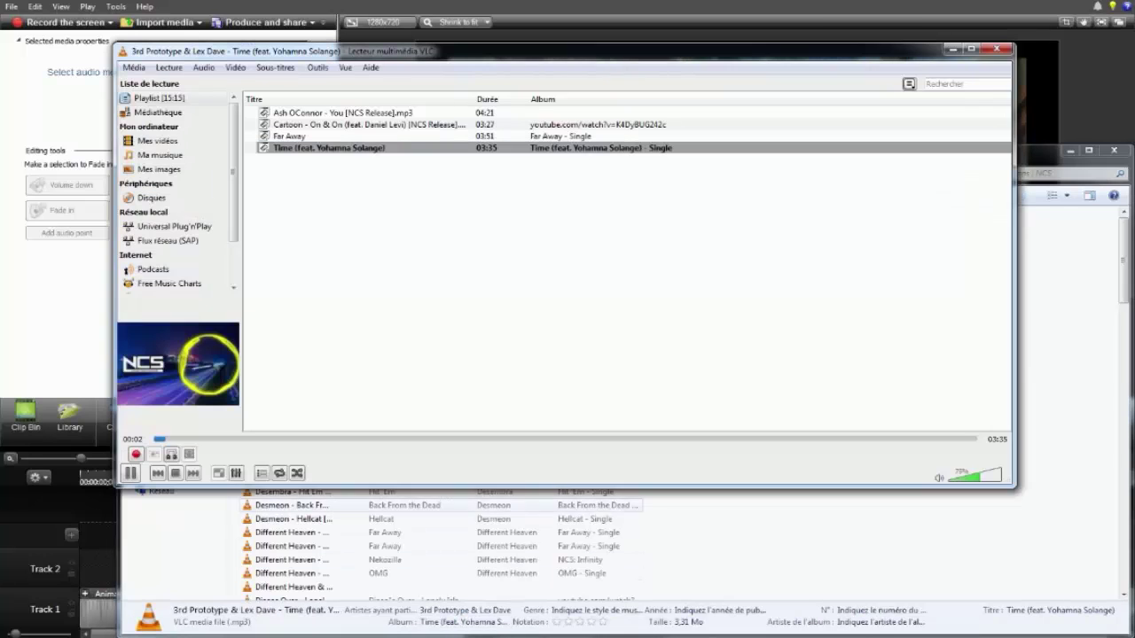
left_click(263, 438)
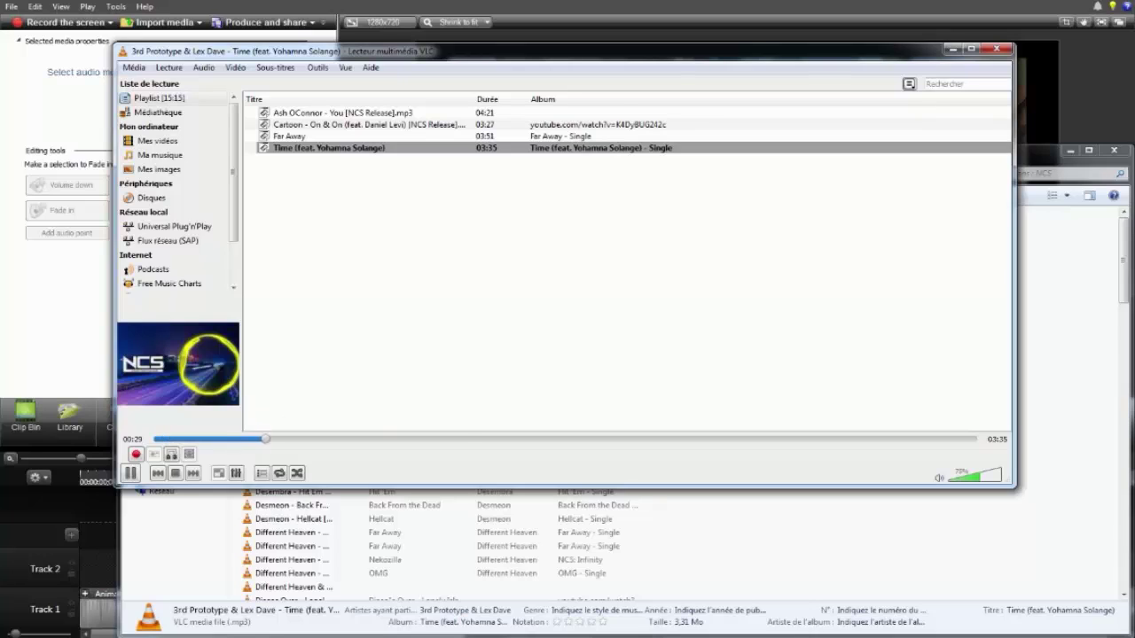
left_click(475, 438)
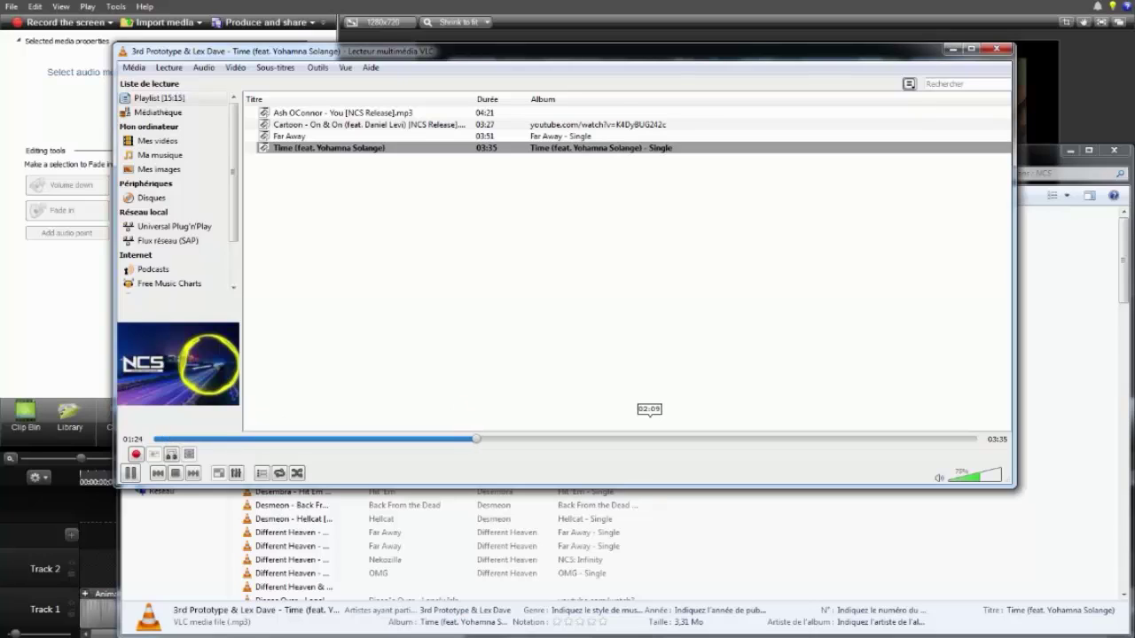
left_click(697, 439)
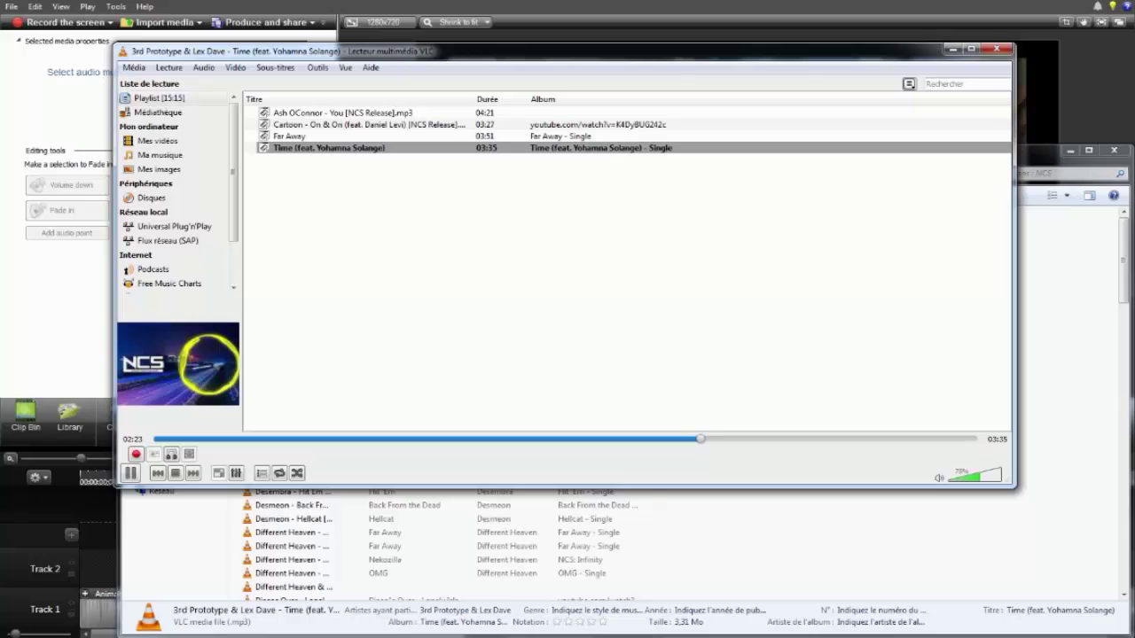
left_click(479, 637)
Step: Play Desembra - Hit 'Em in VLC, sample it at several points up to about 01:31, and close the player
left_click(382, 492)
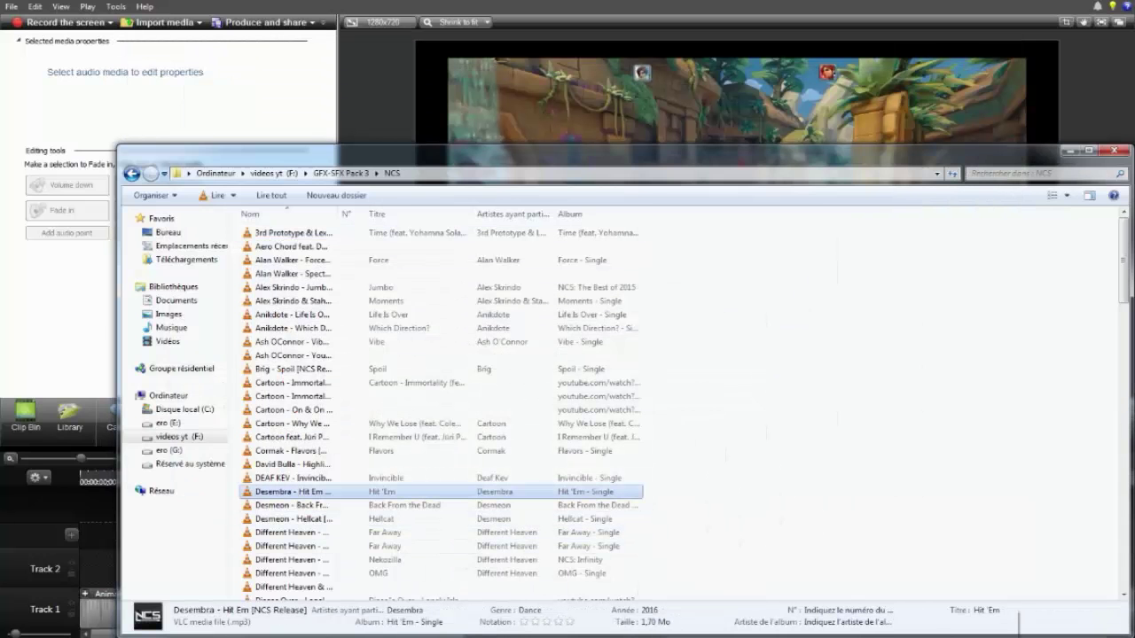
left_click(436, 636)
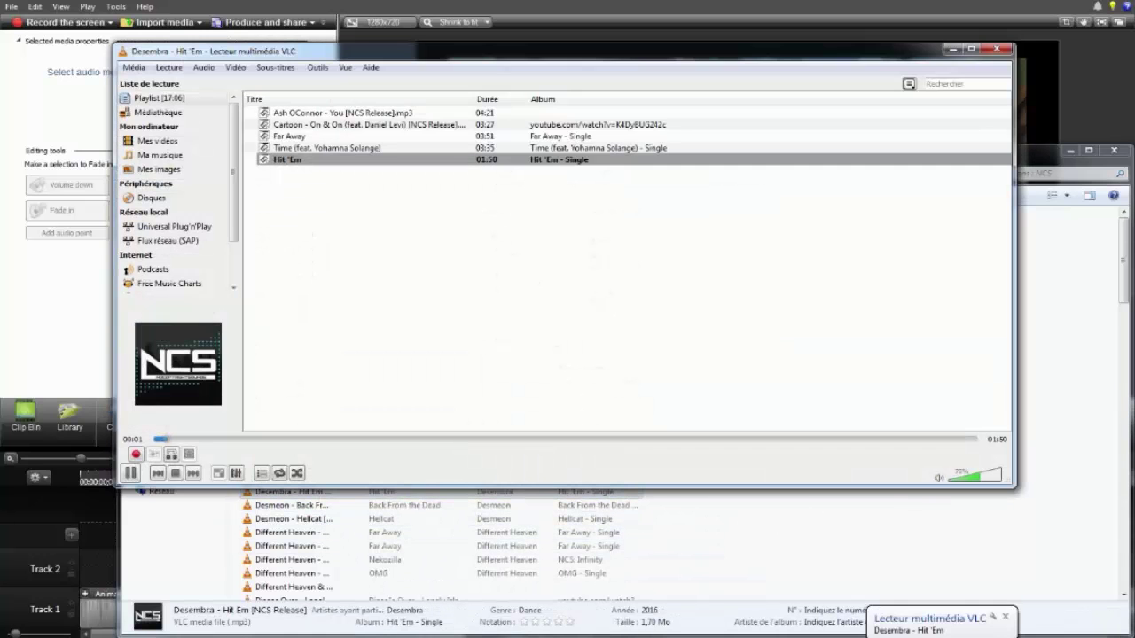
left_click(314, 439)
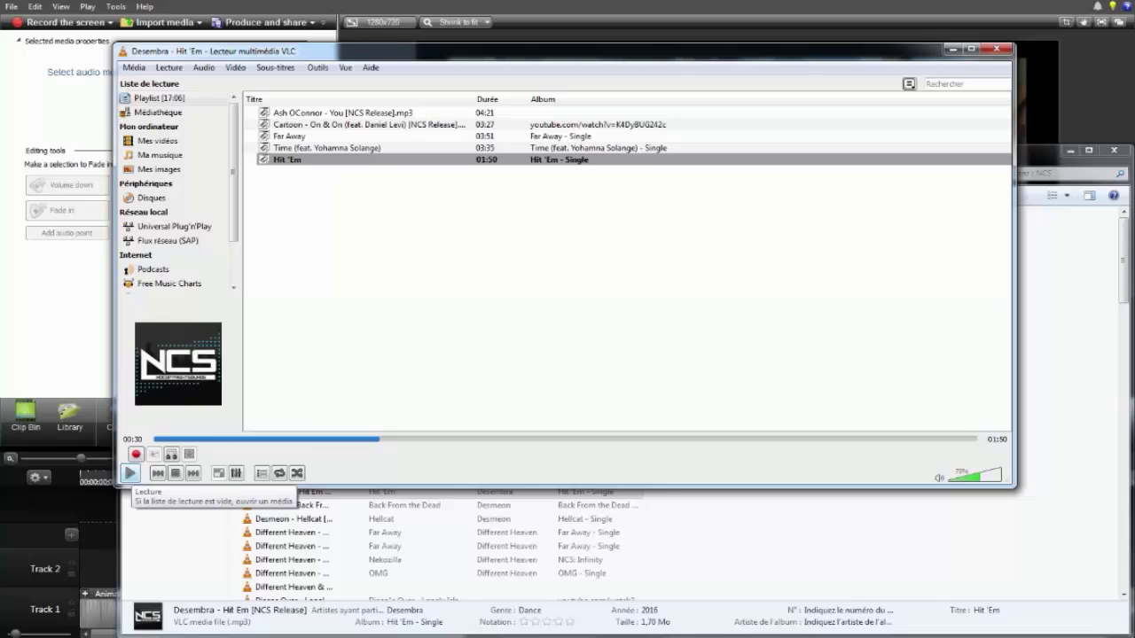
left_click(130, 474)
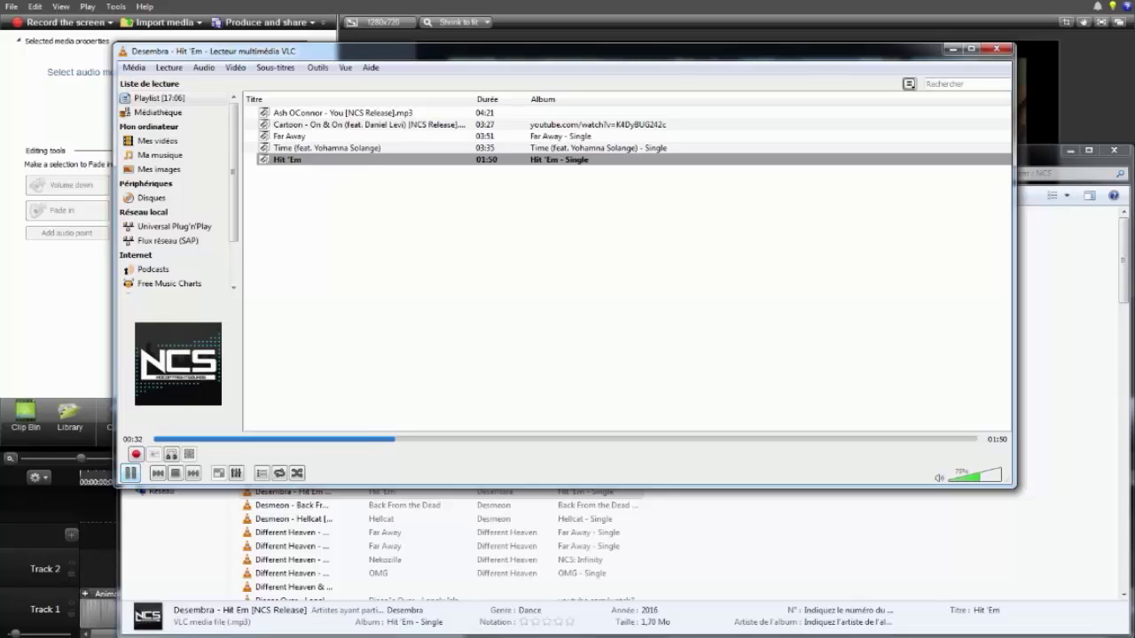
left_click(494, 439)
left_click(545, 439)
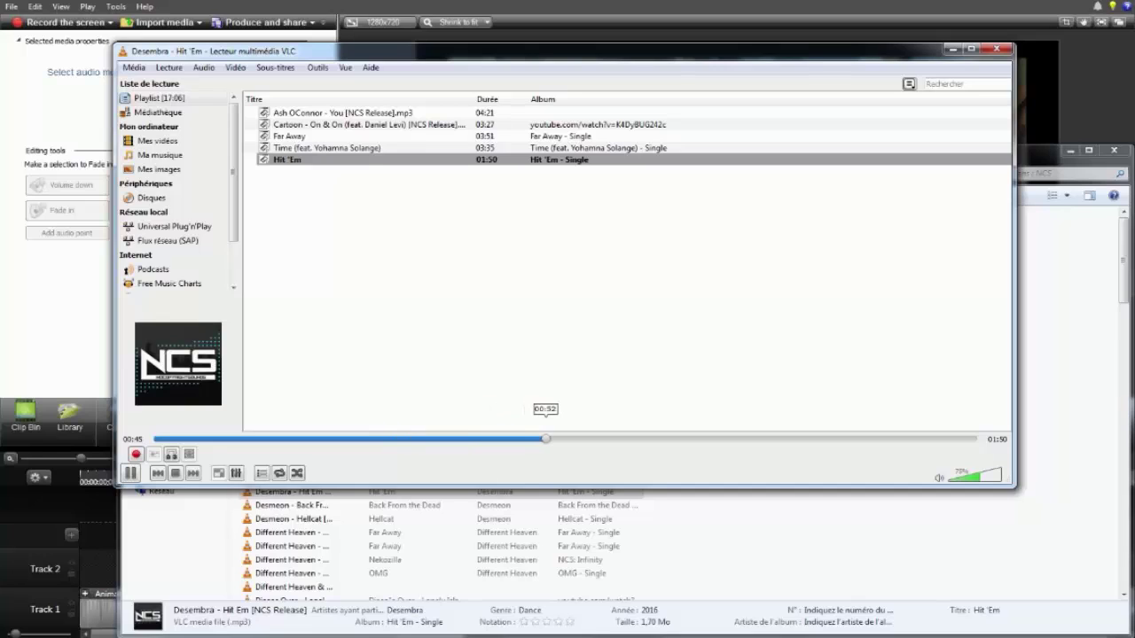
left_click(676, 439)
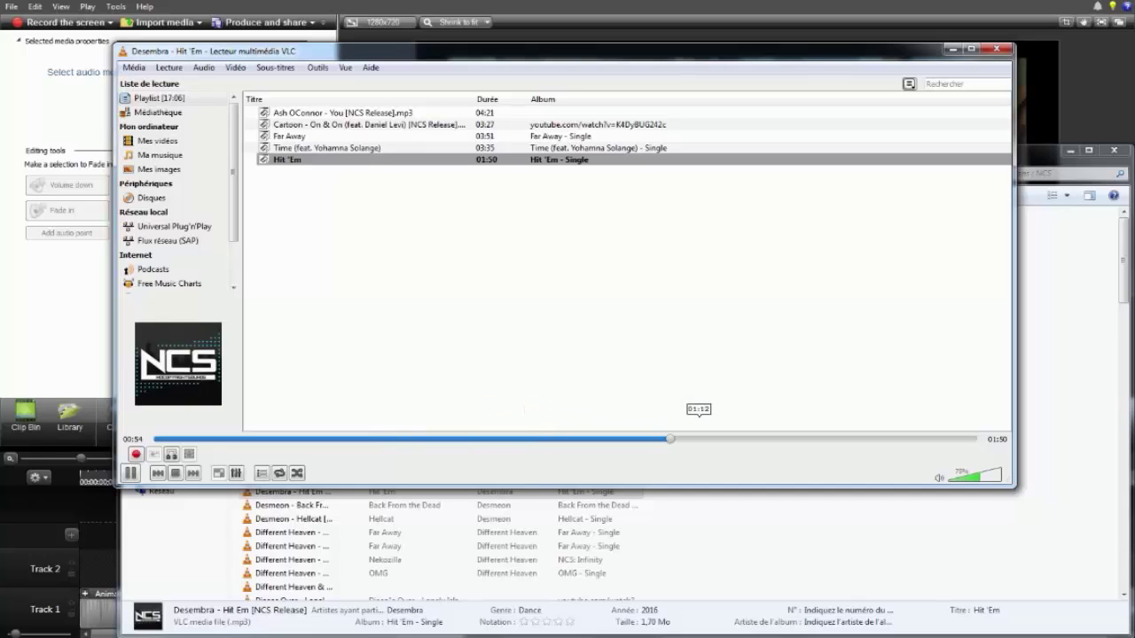
left_click(805, 439)
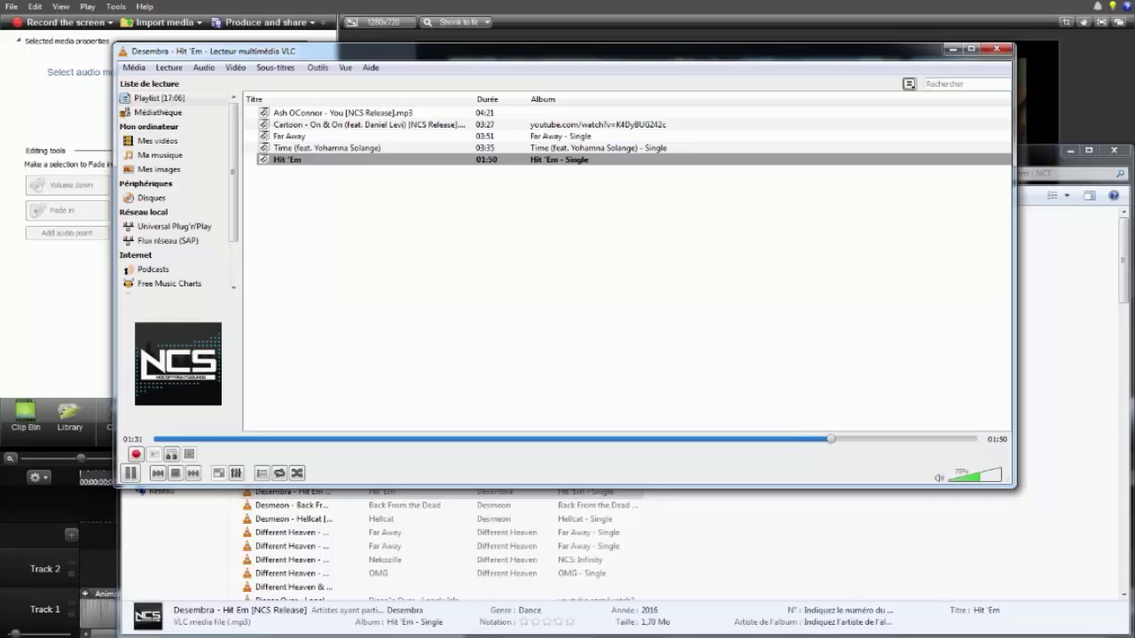
left_click(996, 49)
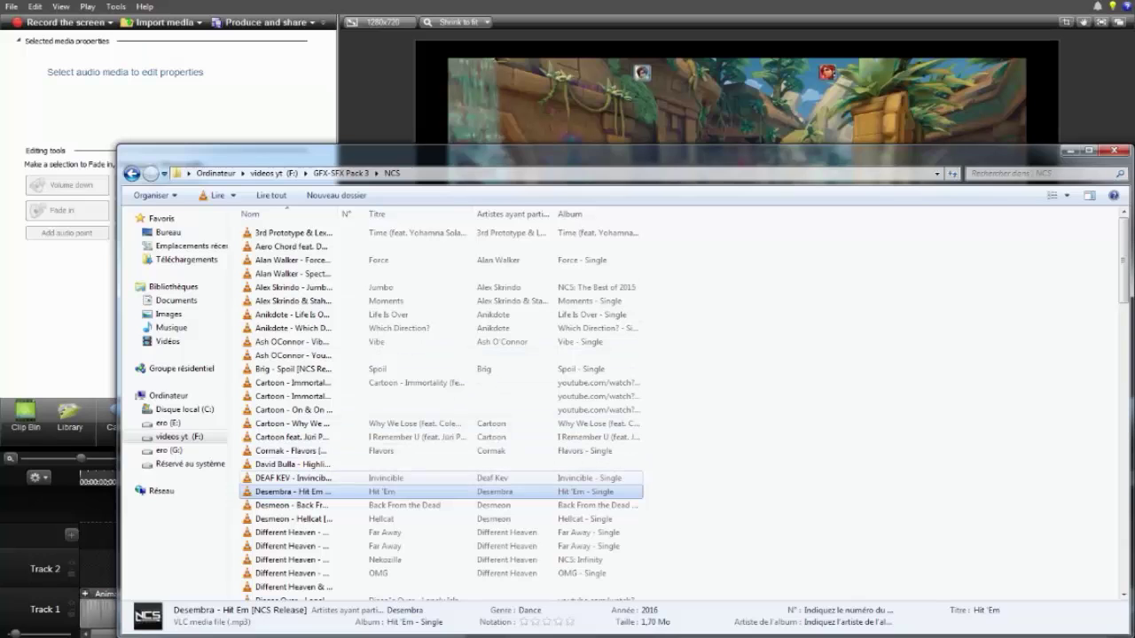
Step: Import Desembra - Hit Em from the NCS folder into Camtasia's Clip Bin
left_click(26, 417)
mouse_move(160, 637)
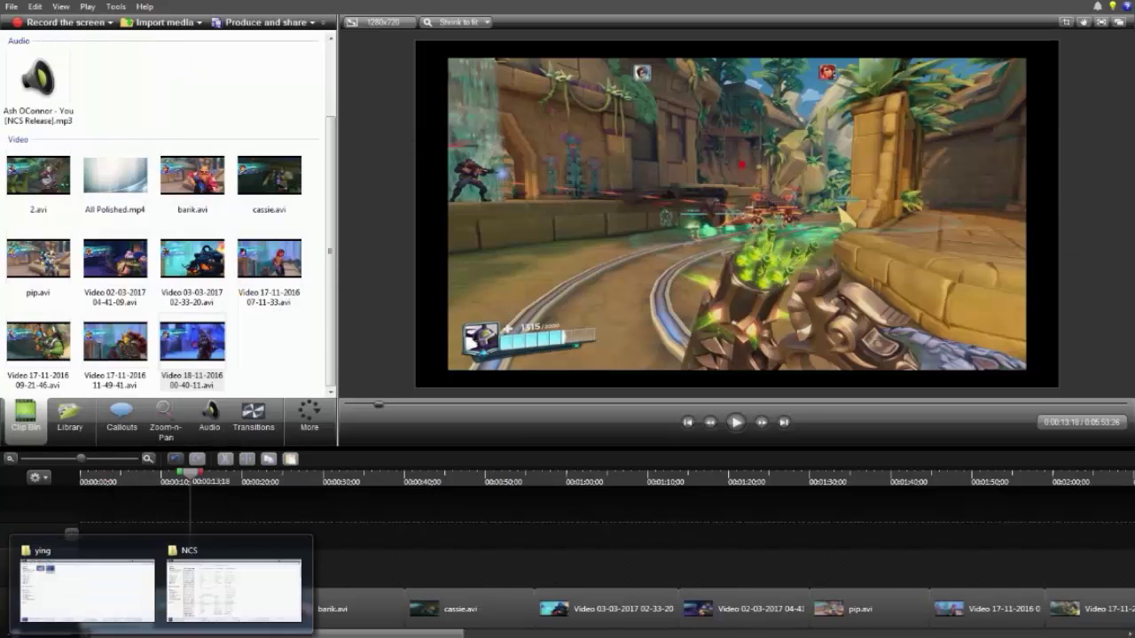
left_click(235, 592)
left_click_drag(292, 491, 115, 89)
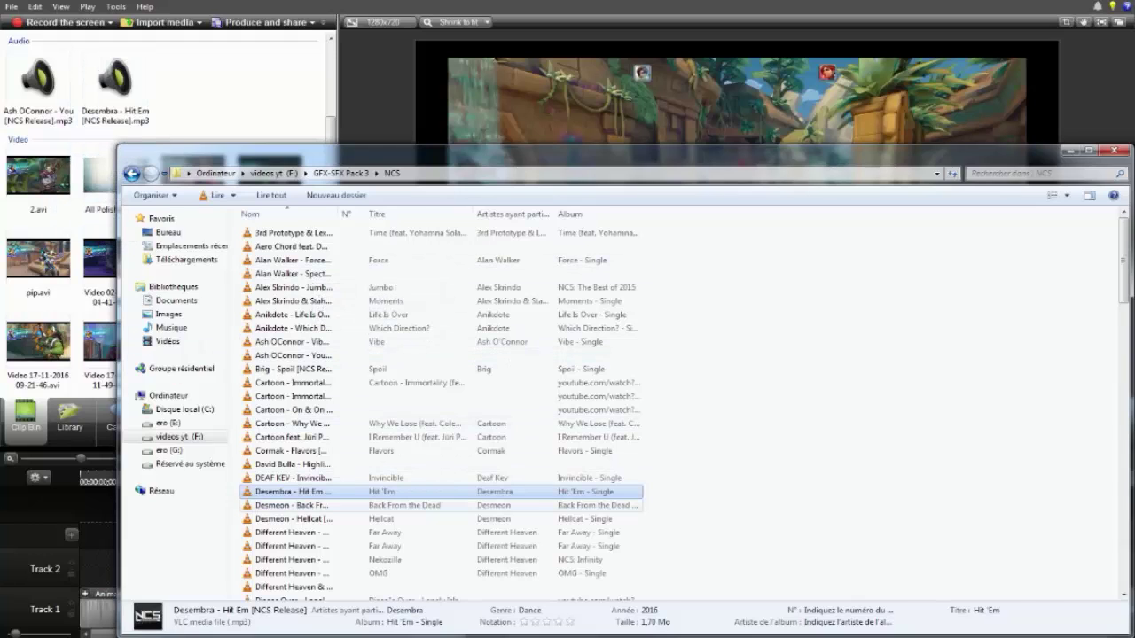
Step: Play Desmeon - Back From the Dead in VLC and sample its first minute at a few points
double_click(293, 505)
left_click(237, 438)
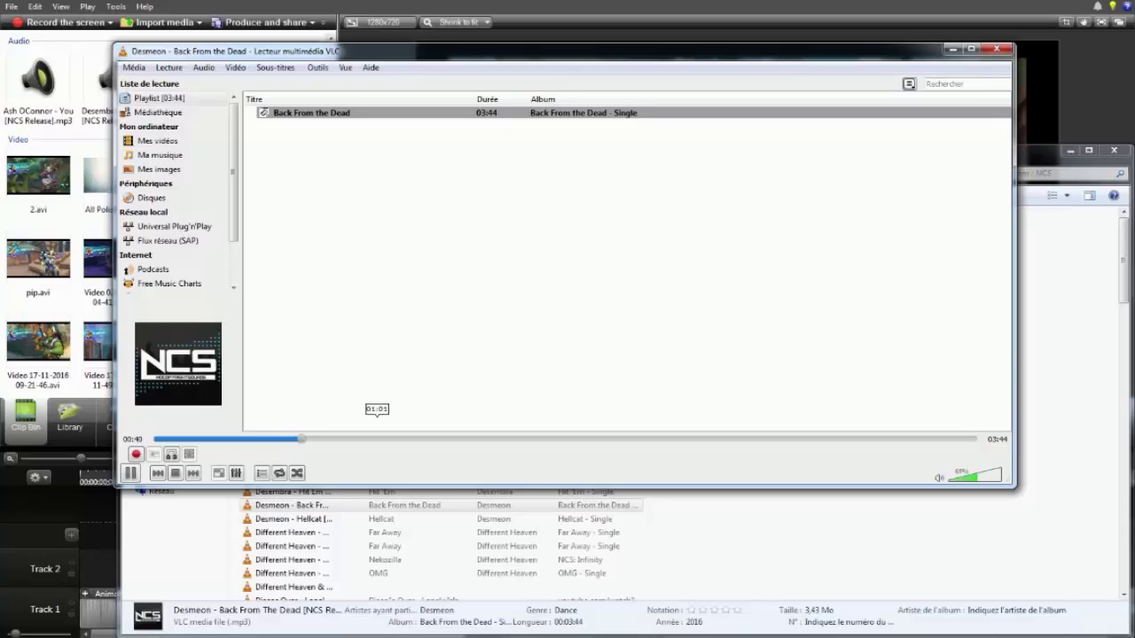
left_click(331, 439)
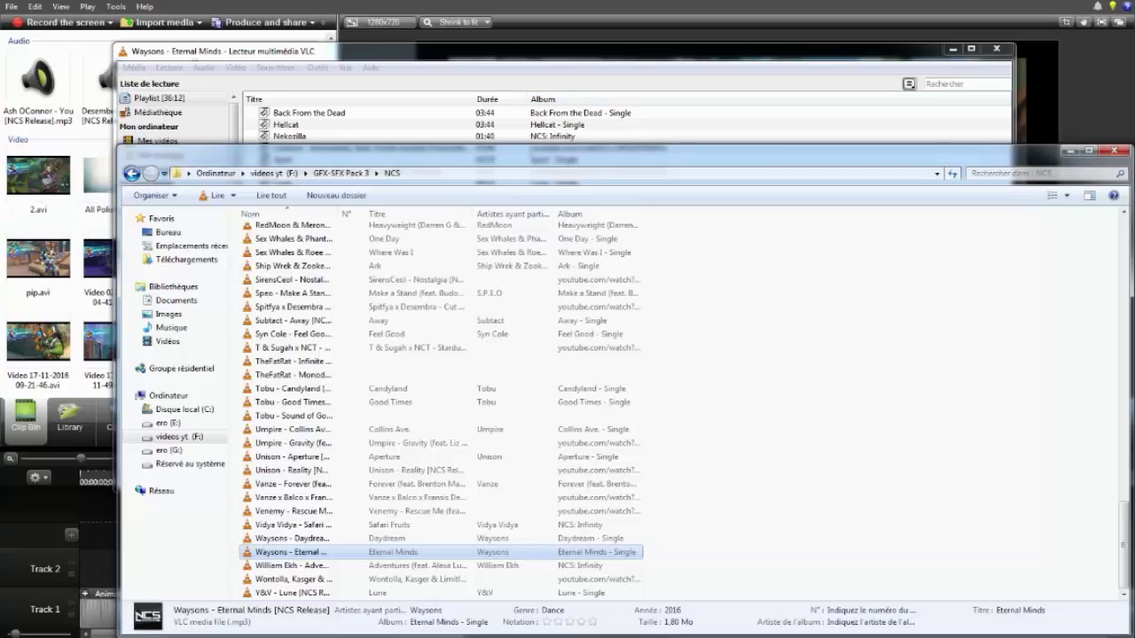
Step: Close VLC, add Waysons - Eternal Minds from the NCS folder to the Clip Bin, and return to Camtasia
right_click(477, 636)
left_click(424, 618)
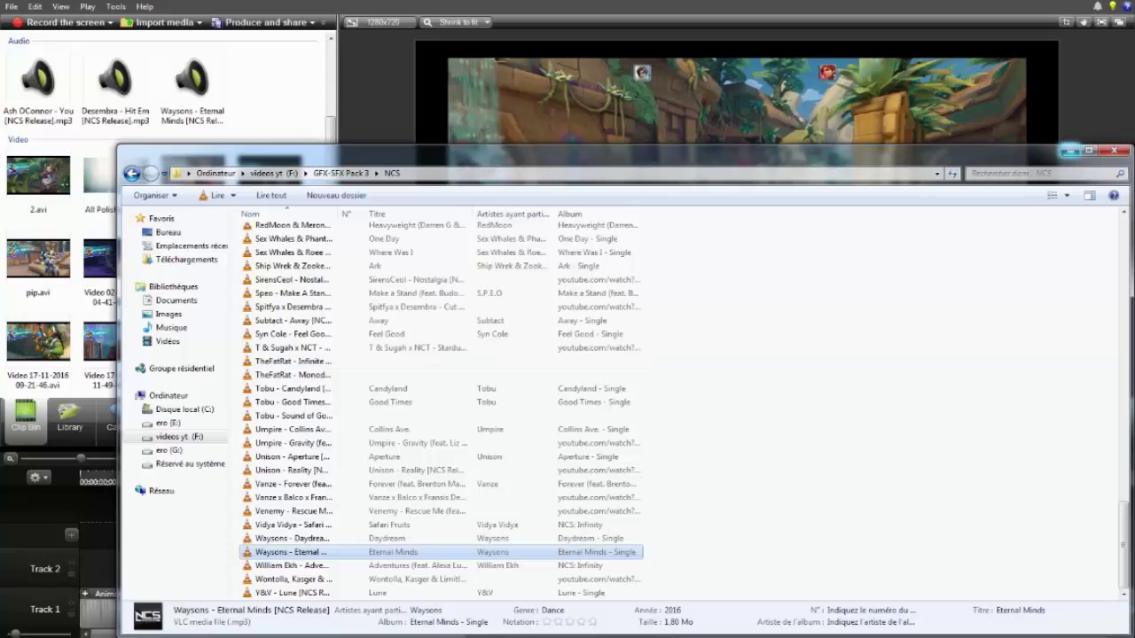
left_click(1071, 150)
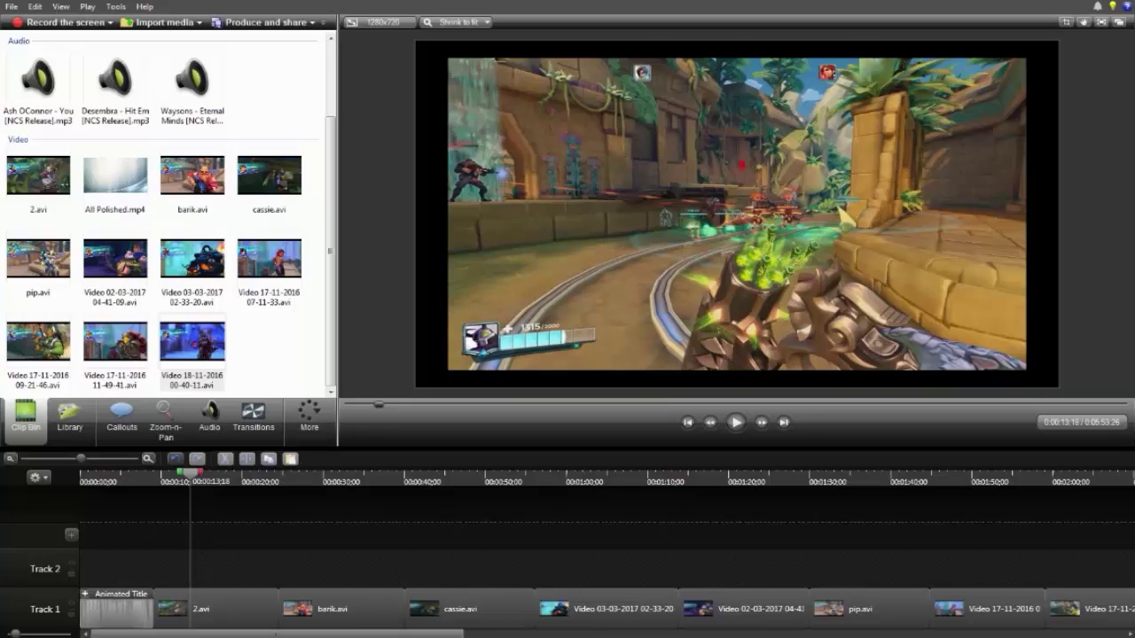
Step: Inspect the Animated Title group's contents and place Desembra - Hit Em on Track 2 starting at about 0:00:18
left_click(85, 593)
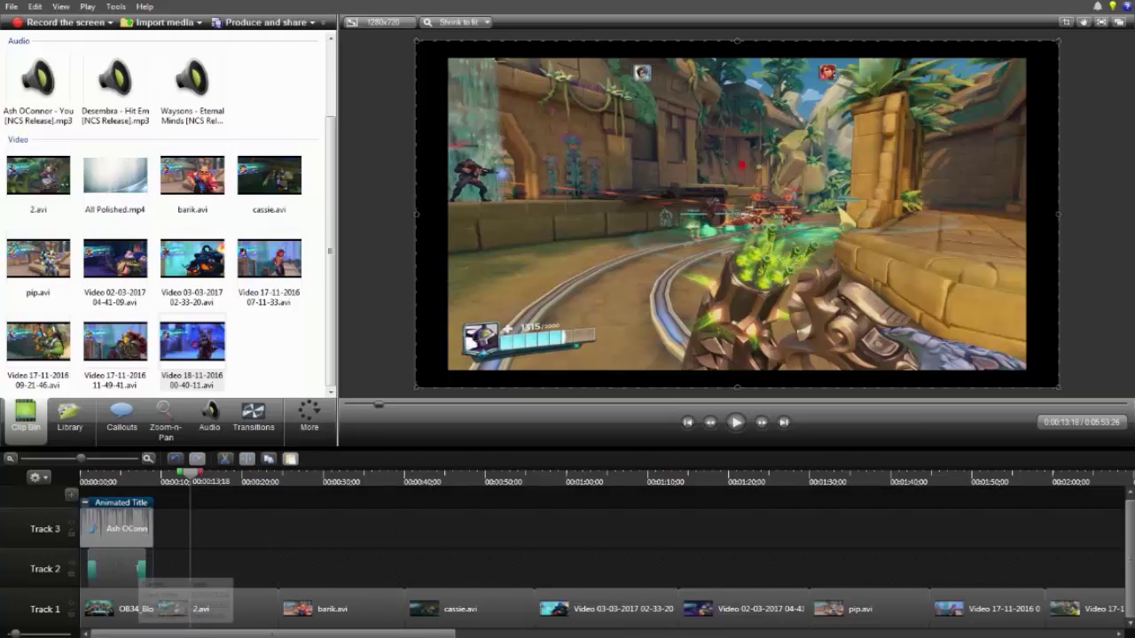
left_click(135, 572)
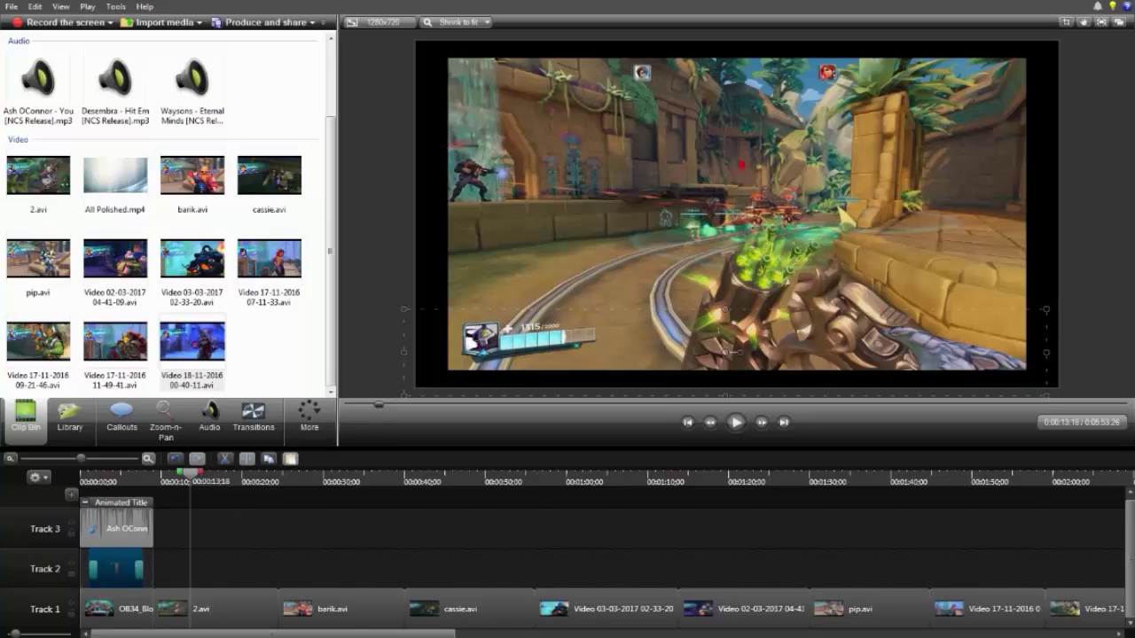
left_click(115, 86)
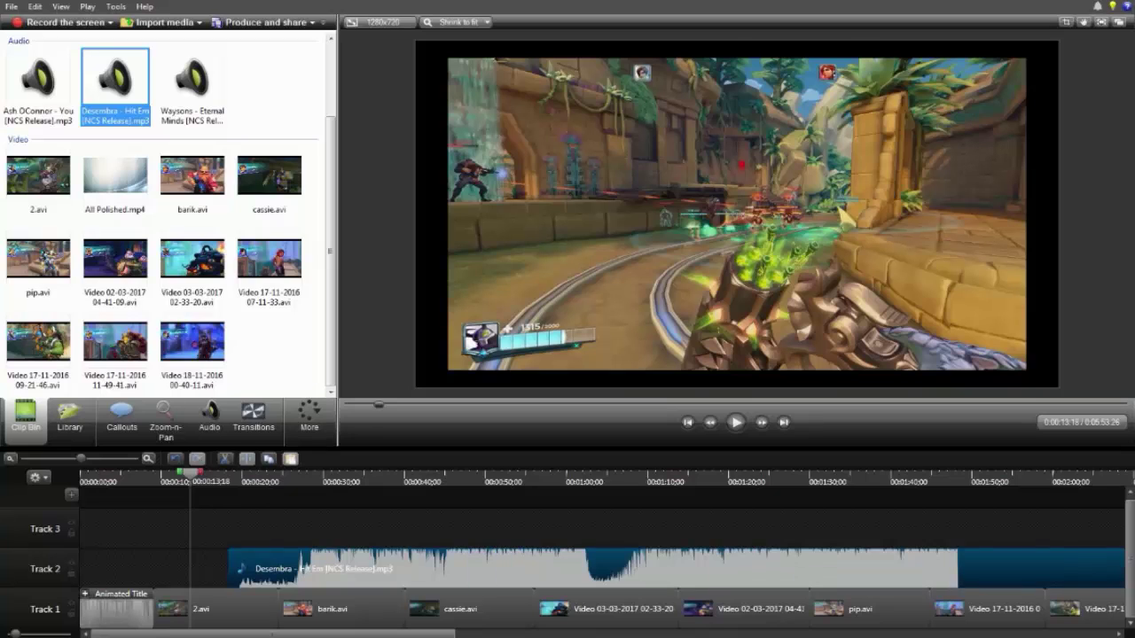
left_click(85, 595)
left_click(85, 503)
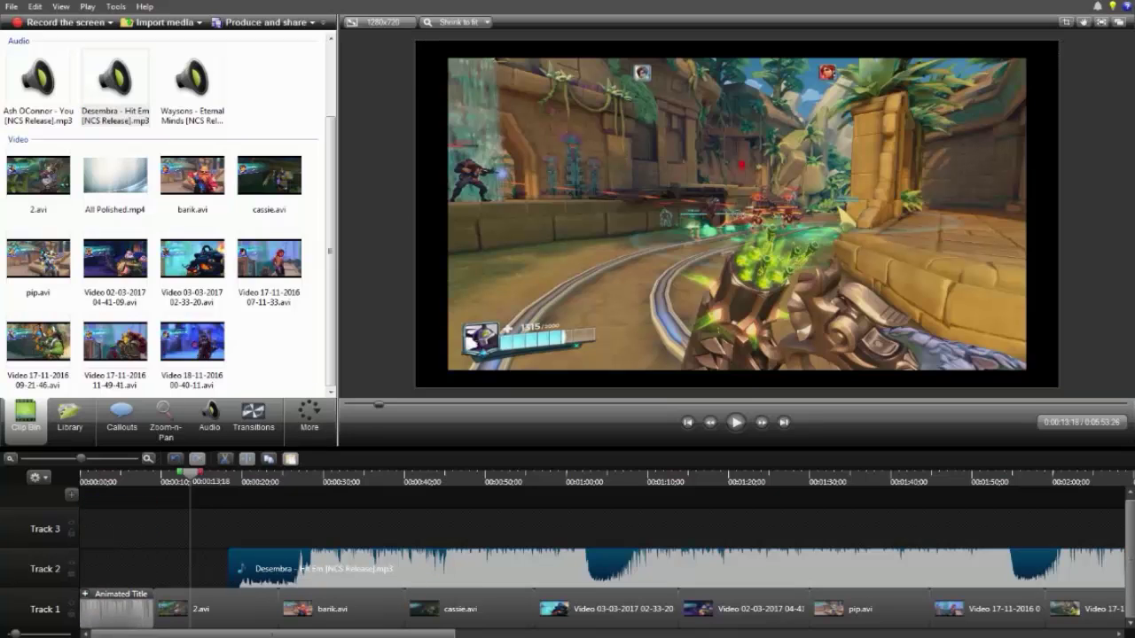
Step: Play through the music's intro to find where the beat kicks in and trim the audio clip's start to 0:00:28;16
left_click_drag(190, 474, 221, 475)
left_click(736, 422)
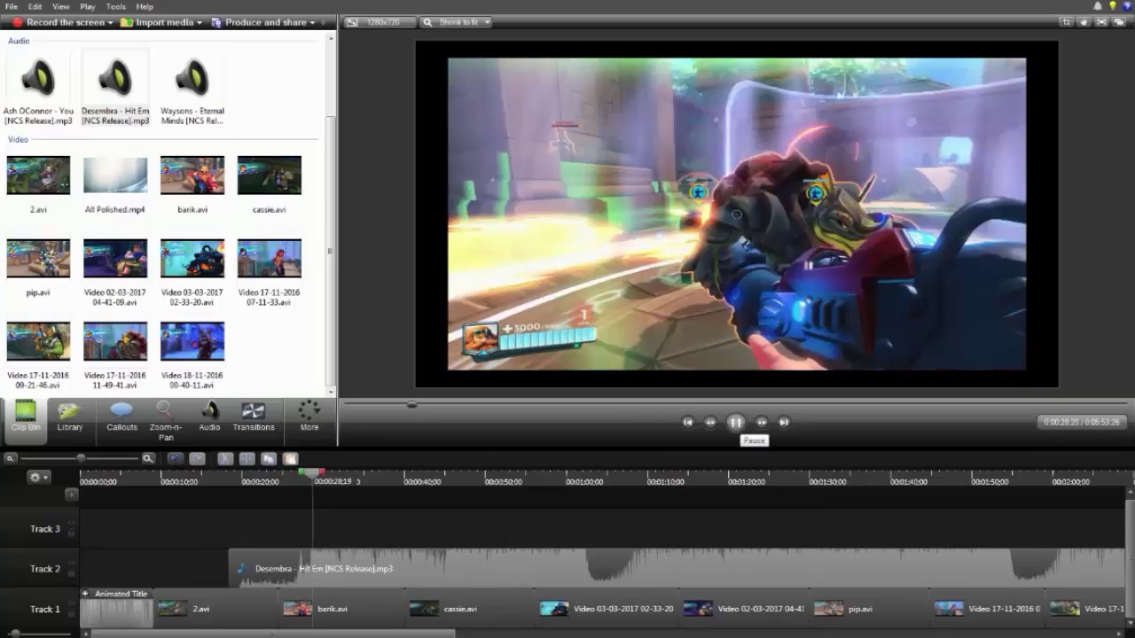
left_click(735, 423)
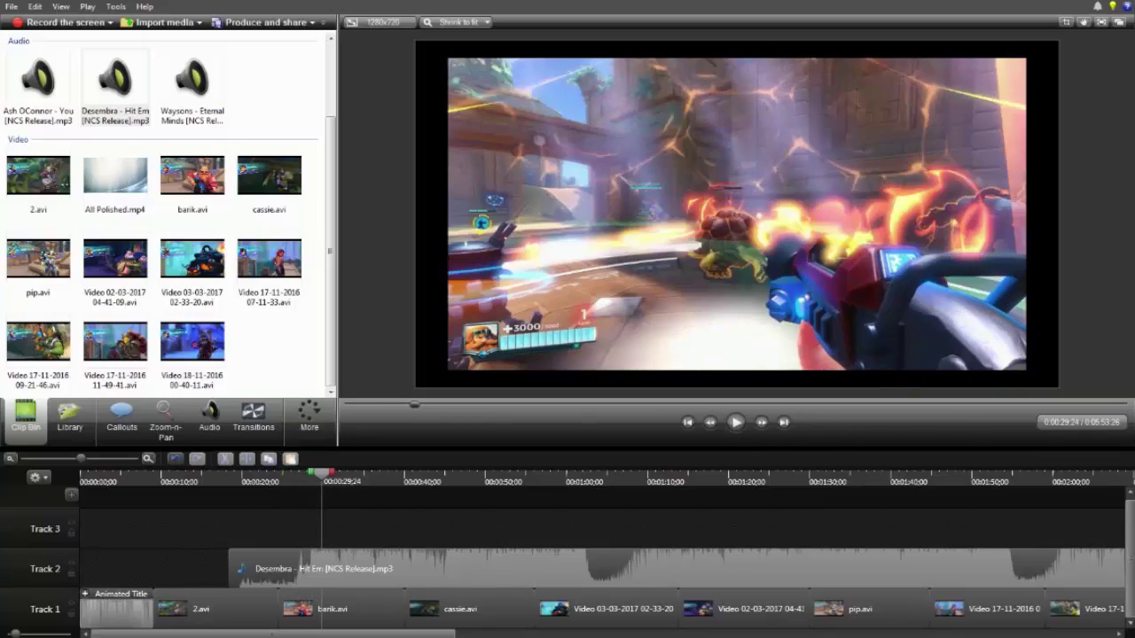
left_click_drag(322, 474, 311, 474)
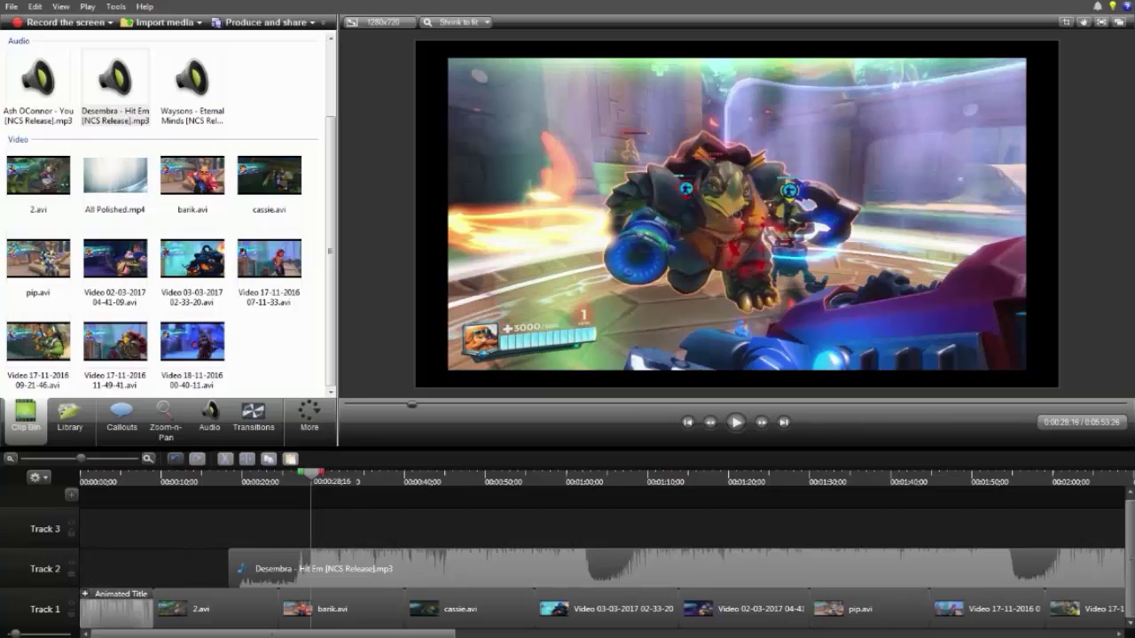
left_click_drag(230, 568, 311, 568)
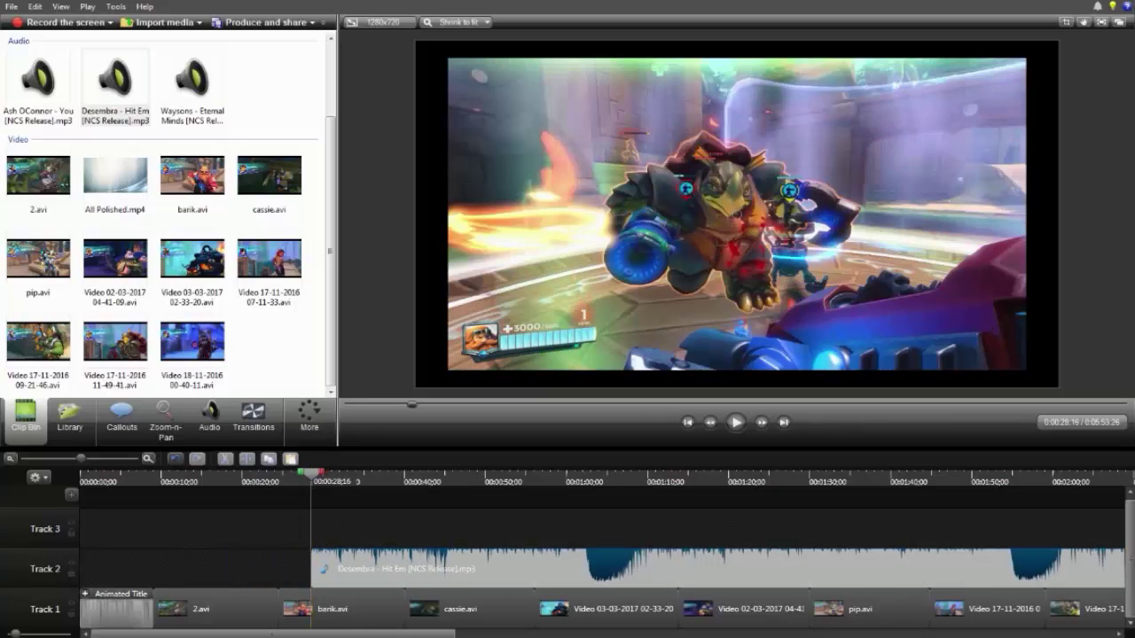
Step: Play the timeline from the trimmed music start and check the quiet passage in the track just after 0:01:00
left_click(735, 423)
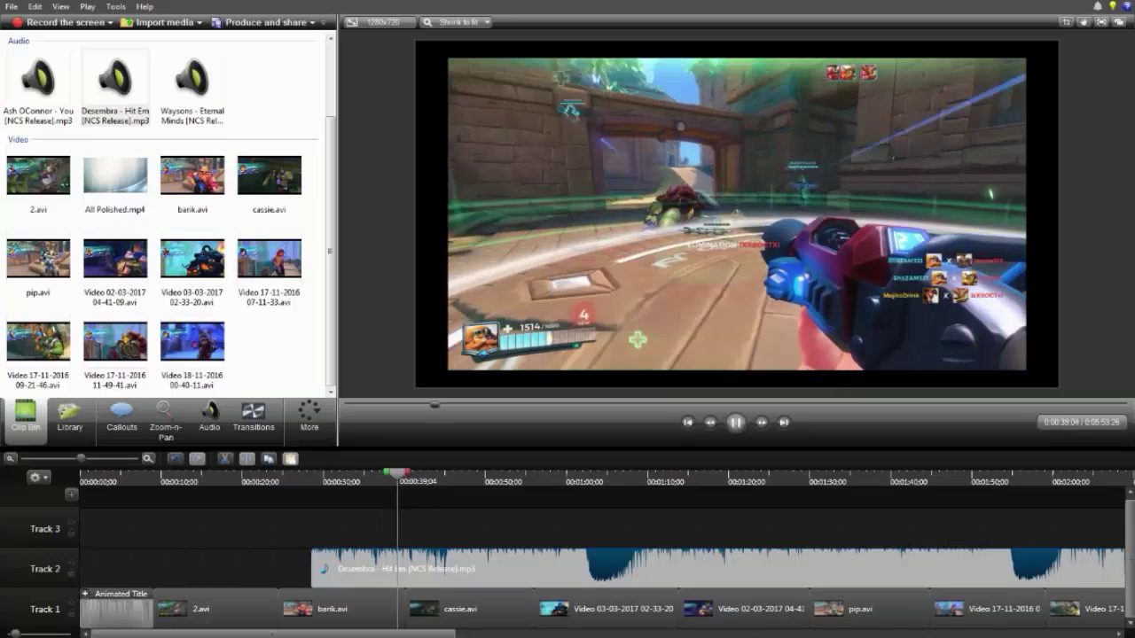
left_click(571, 480)
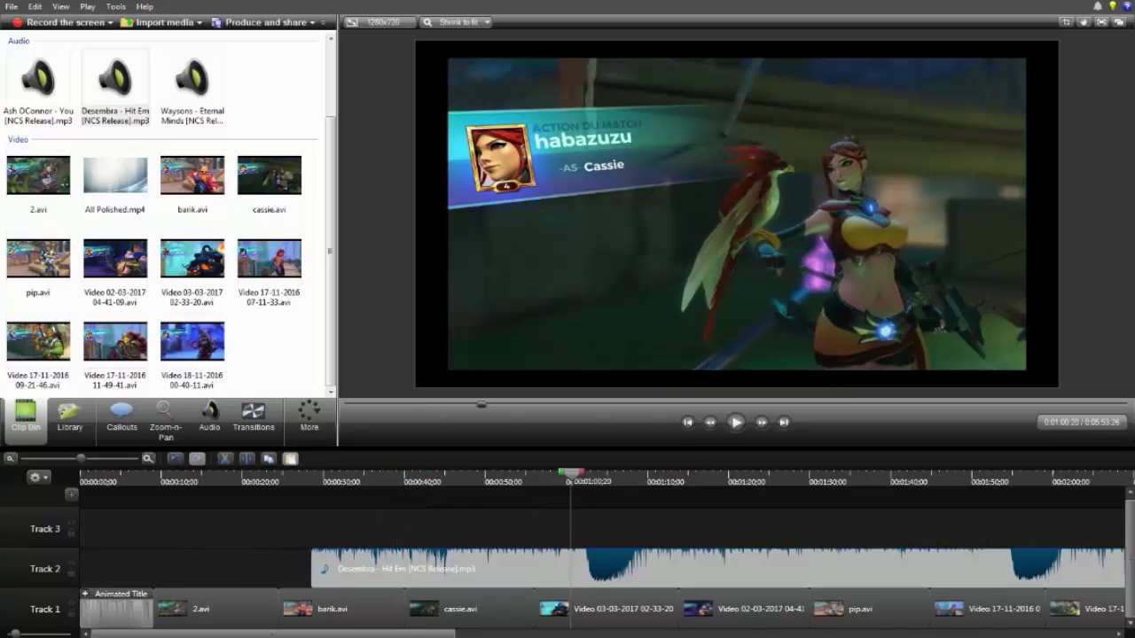
left_click(582, 479)
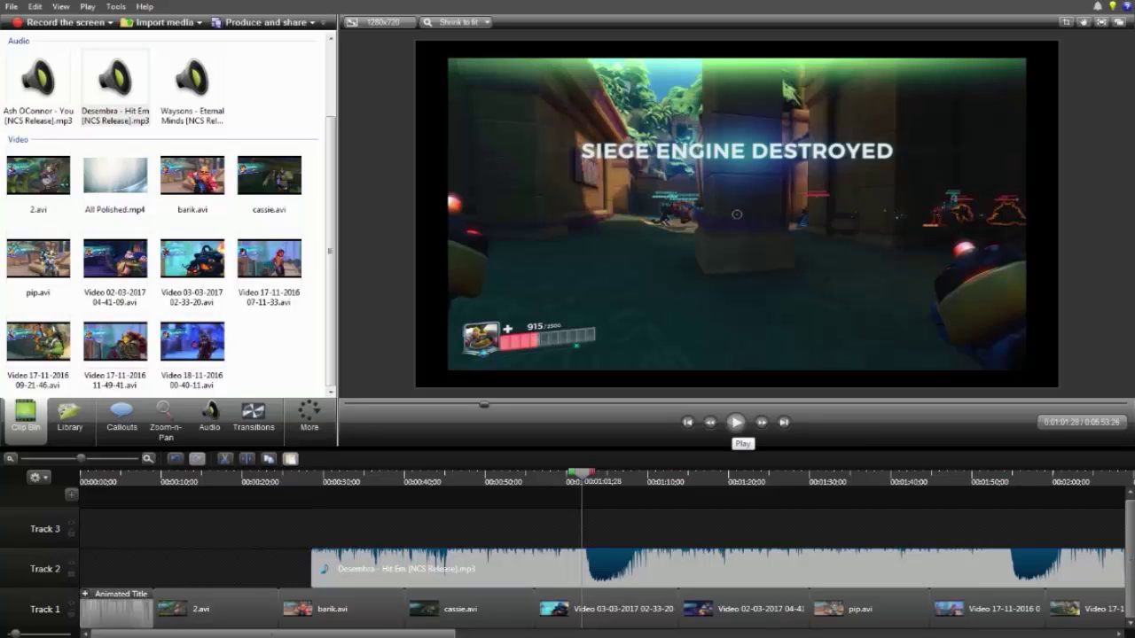
left_click(735, 422)
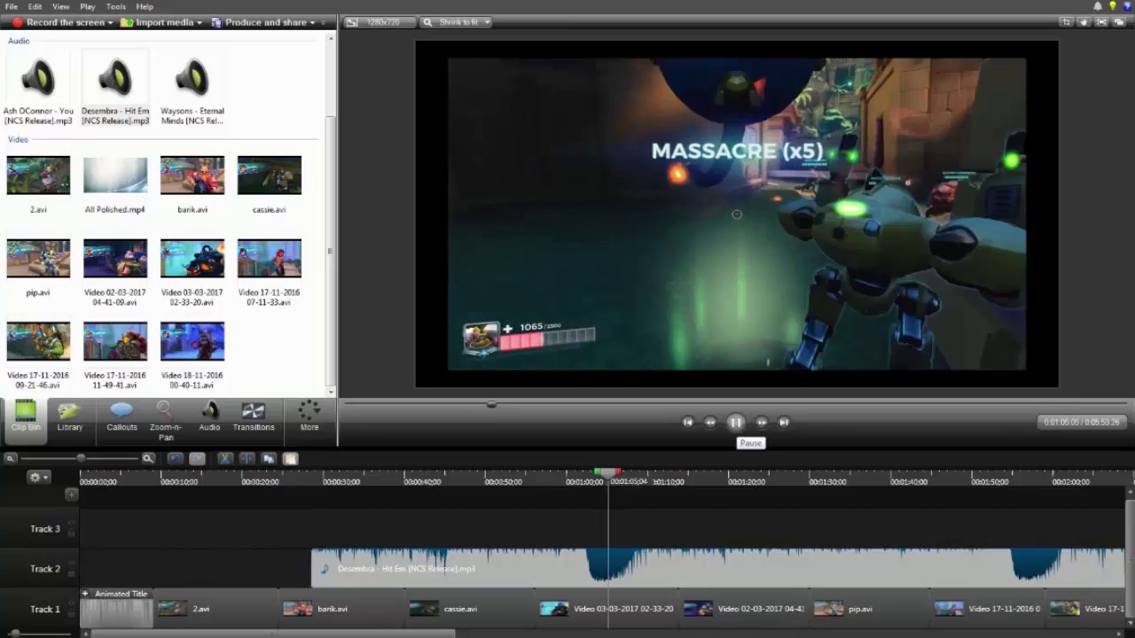
left_click(736, 422)
Step: Split Desembra - Hit Em at 0:01:02;24 and trim the second piece's start past the quiet passage to about 0:01:07
left_click_drag(616, 474, 589, 474)
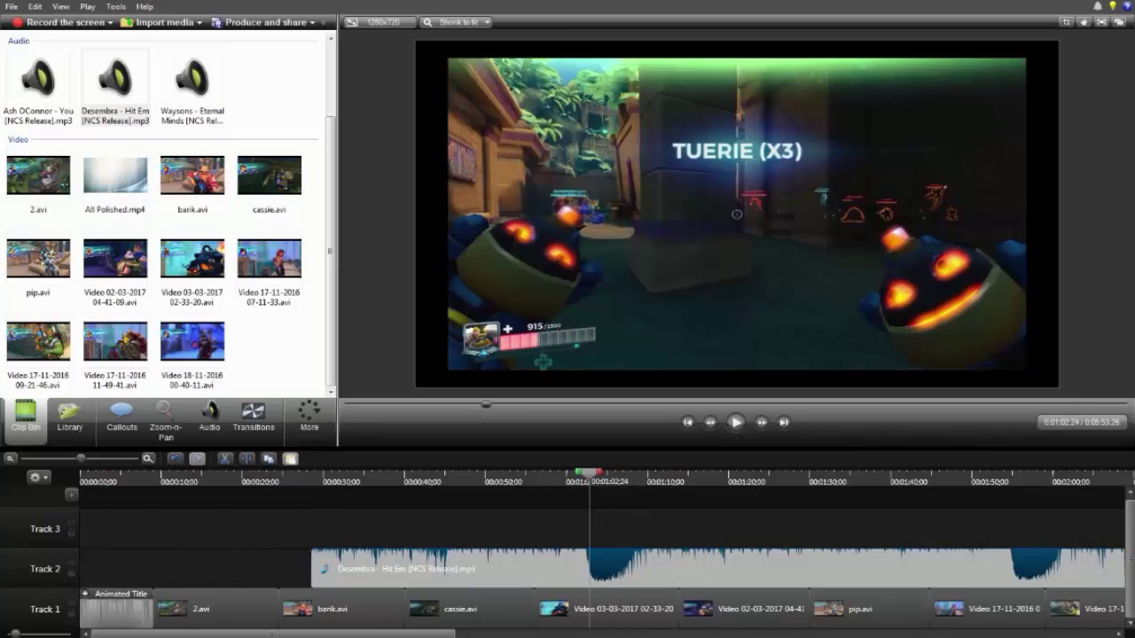
key("s")
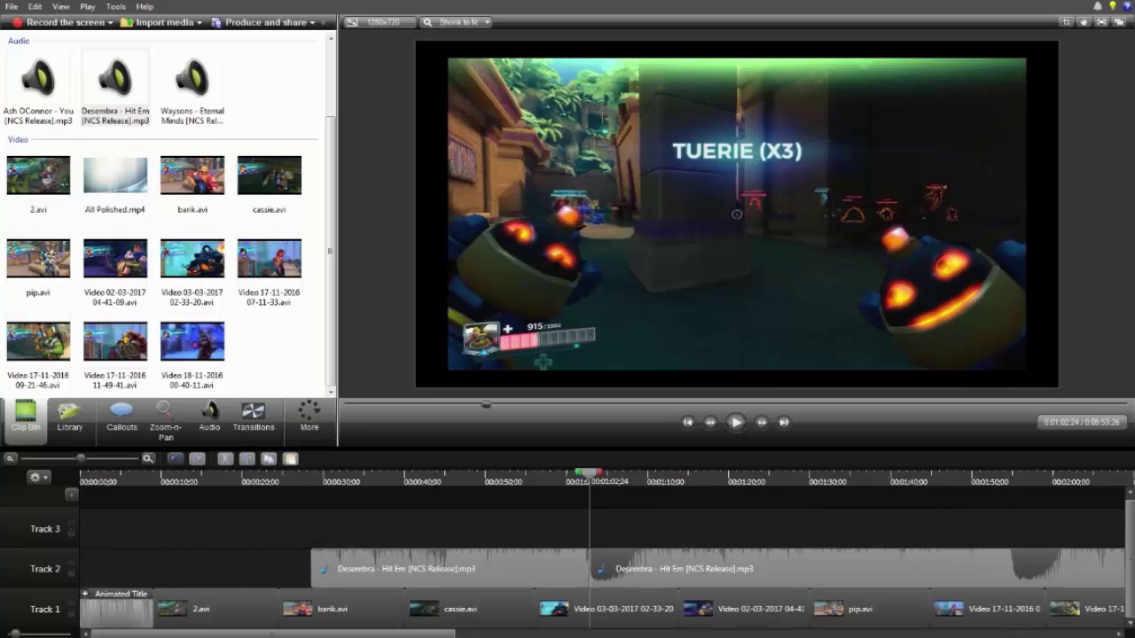
left_click_drag(592, 572, 623, 572)
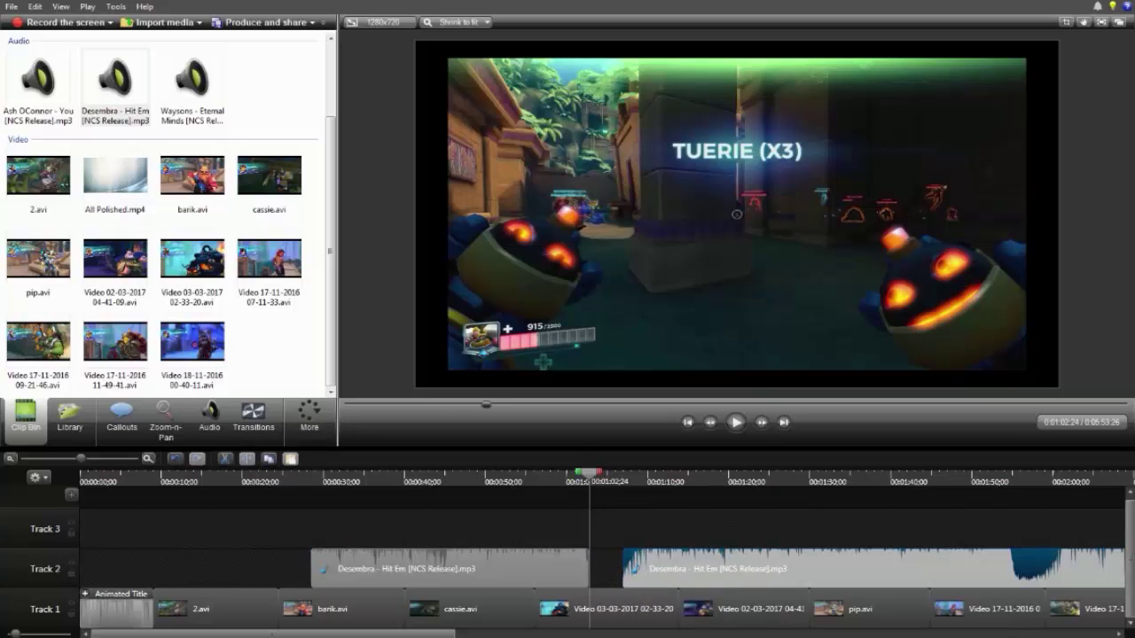
Step: Play the second Desembra - Hit Em piece, trim its start to 0:01:19;29 and place it against the end of the first piece
left_click(629, 479)
left_click(736, 423)
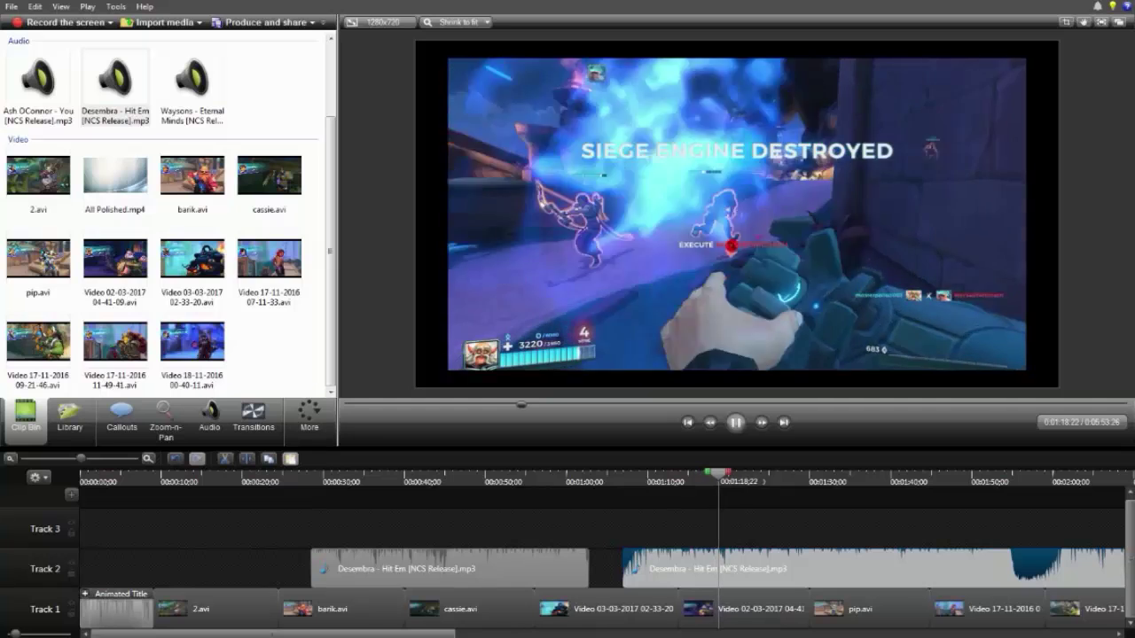
key("space")
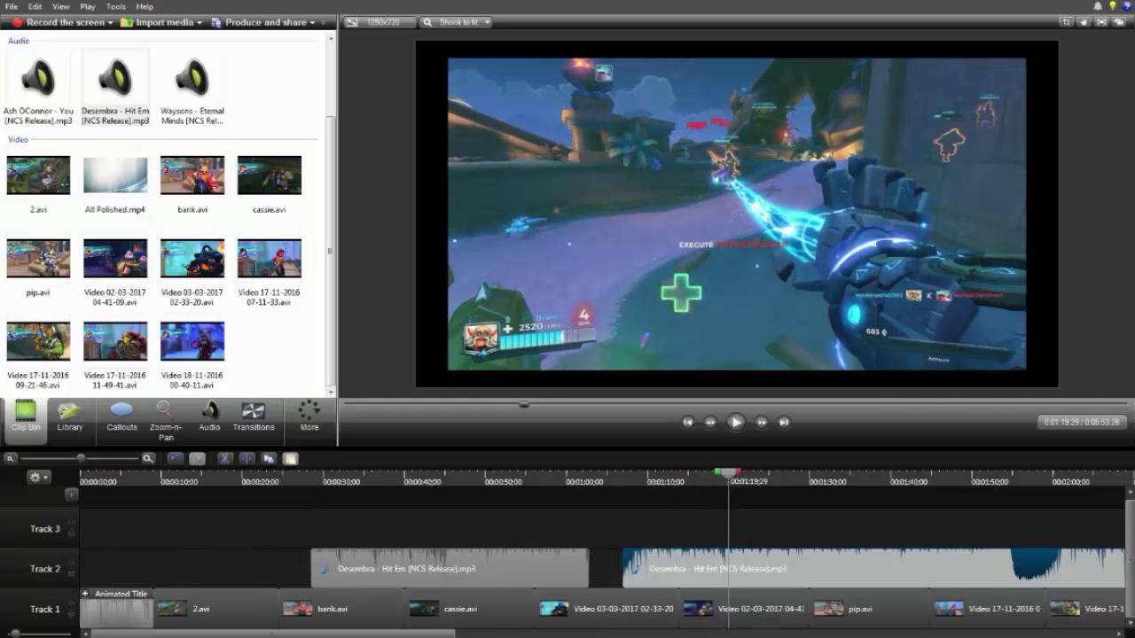
mouse_move(624, 572)
left_mouse_down()
mouse_move(729, 576)
mouse_move(640, 573)
left_mouse_up()
Step: Play across the join between the two Desembra - Hit Em pieces from about 0:01:00 to check the music transition
left_click_drag(602, 477, 573, 477)
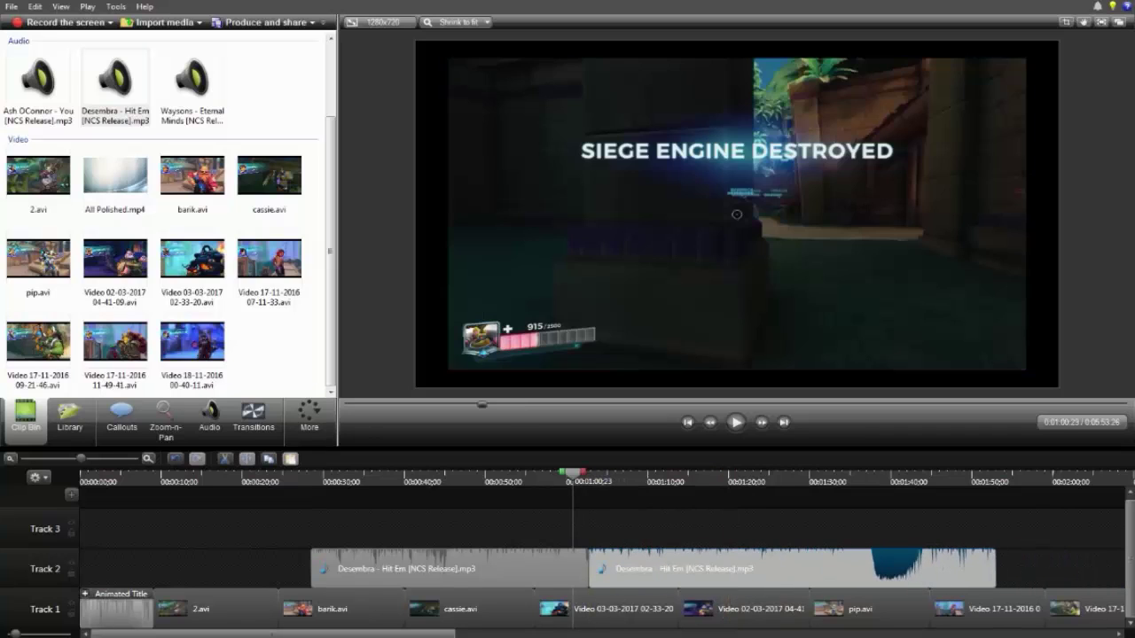
left_click(736, 423)
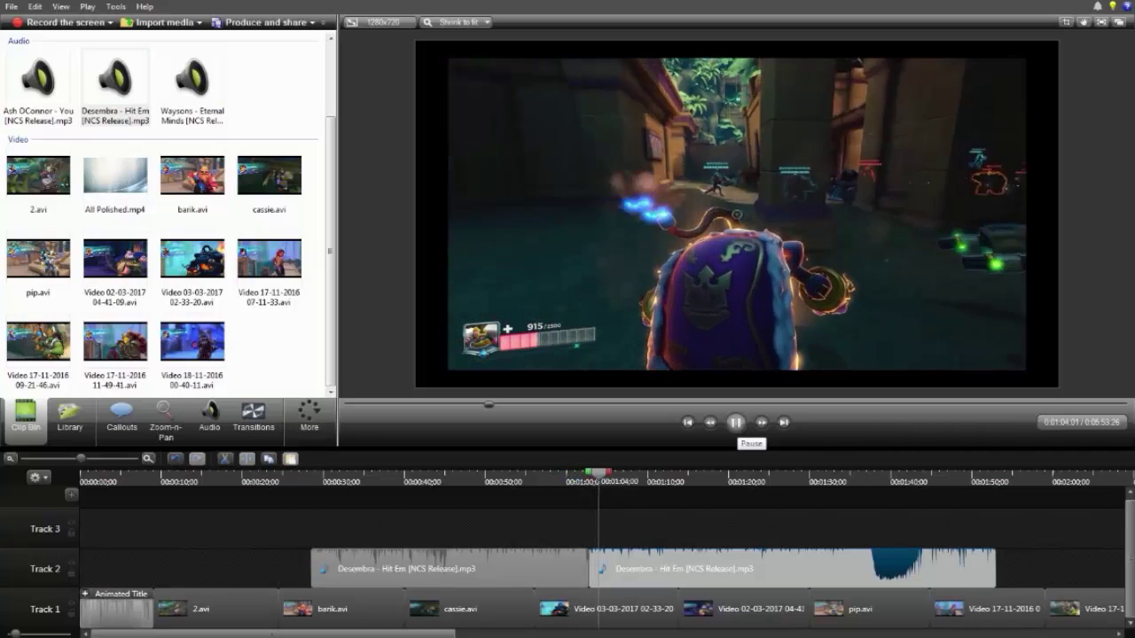
left_click(736, 422)
left_click_drag(582, 474, 567, 475)
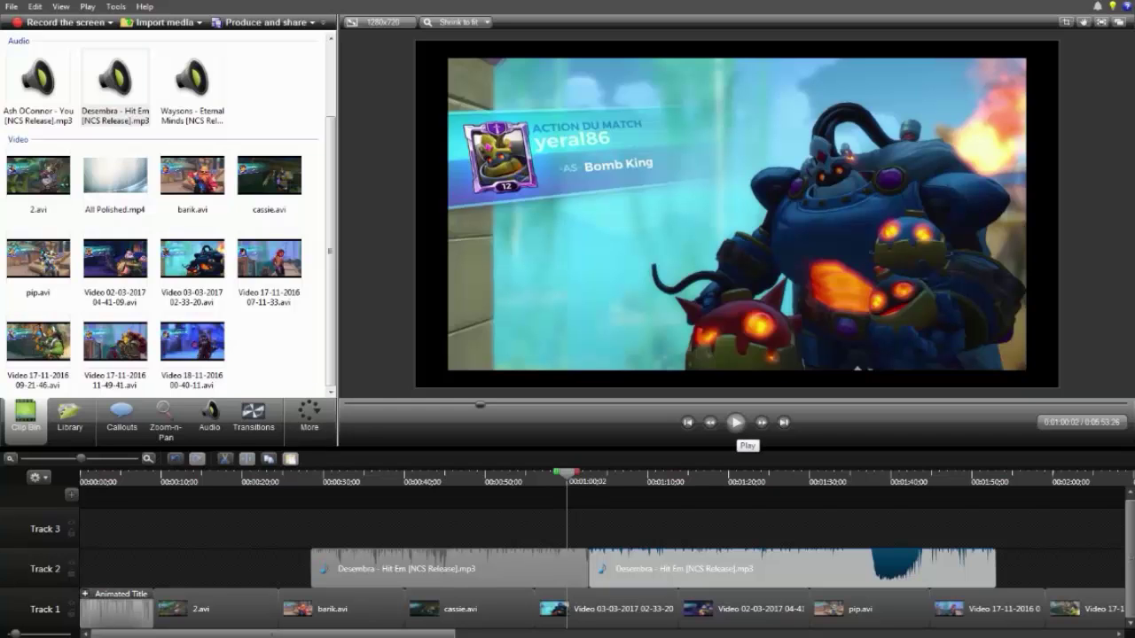
left_click(736, 423)
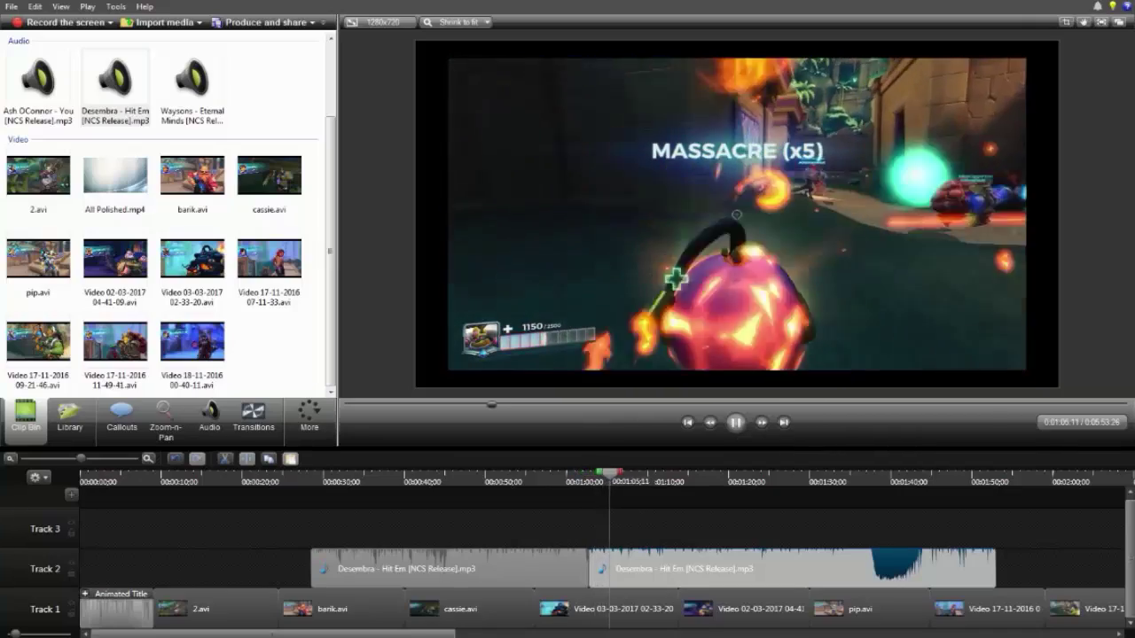
left_click(735, 422)
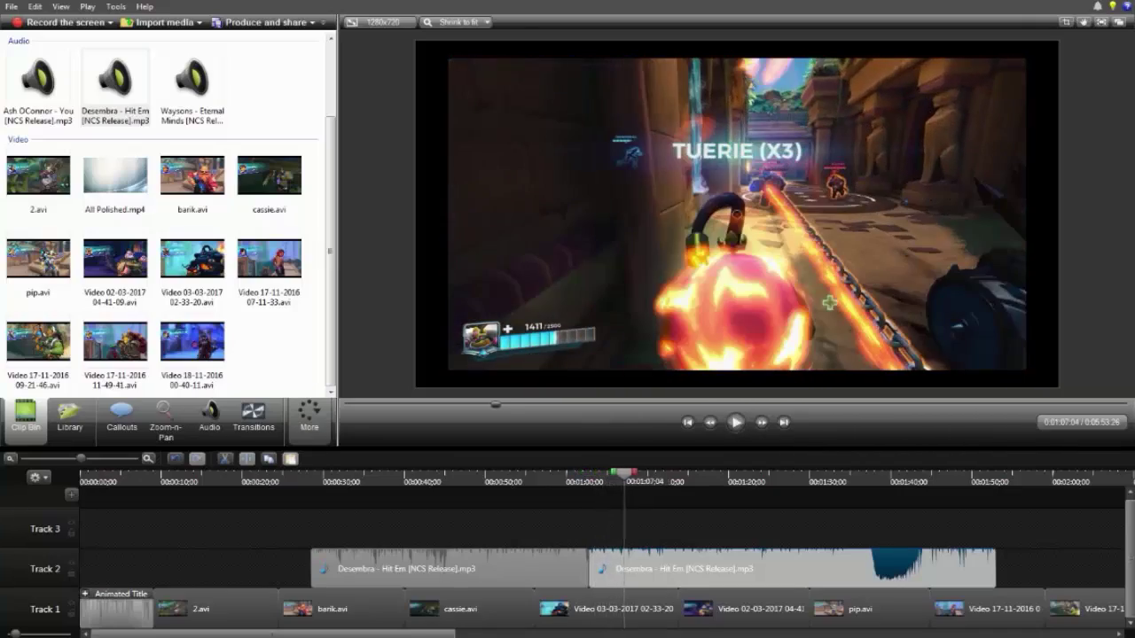
Step: Tighten the join between the two Desembra - Hit Em pieces by shifting it about 0.3 s earlier, and replay it from 0:01:00;21
scroll(603, 567, "up", 4)
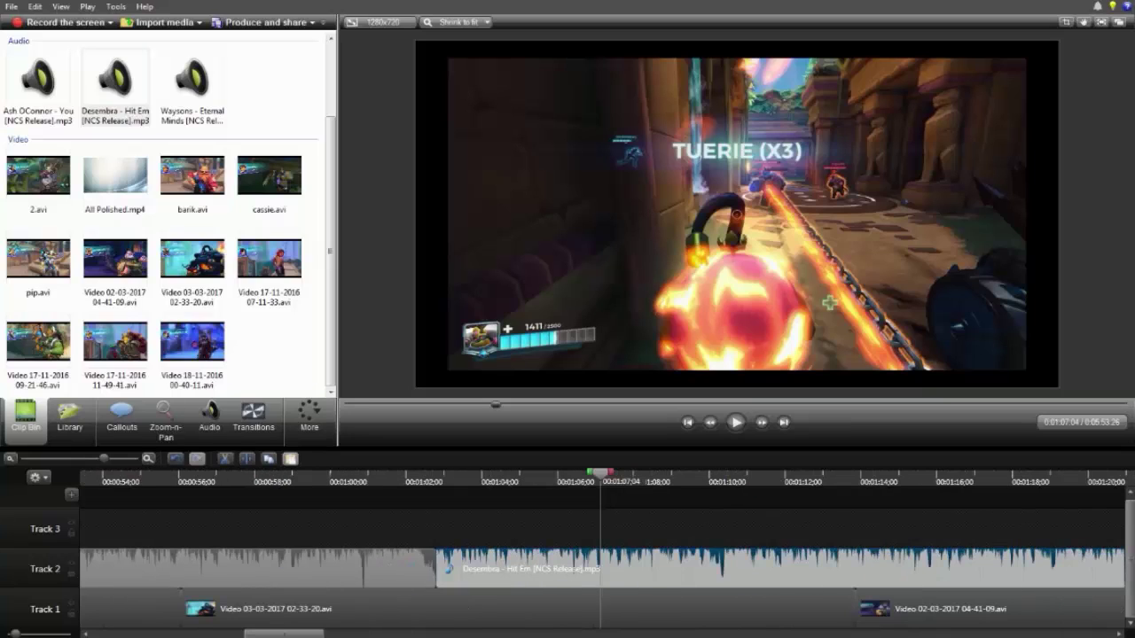
left_click_drag(434, 572, 462, 572)
left_click(404, 480)
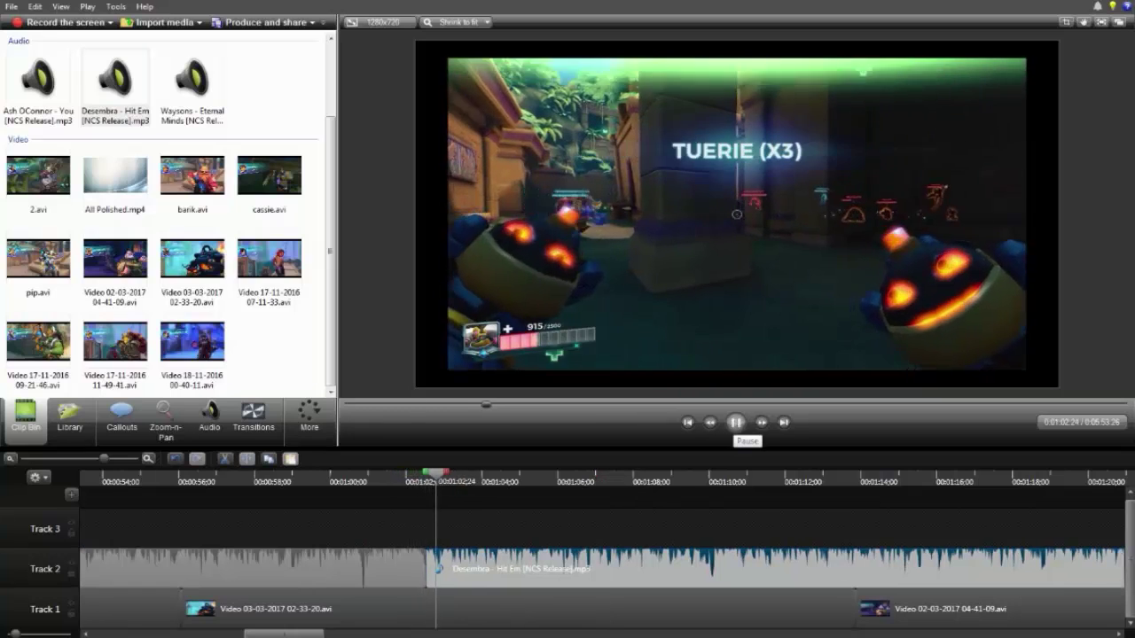
left_click(356, 480)
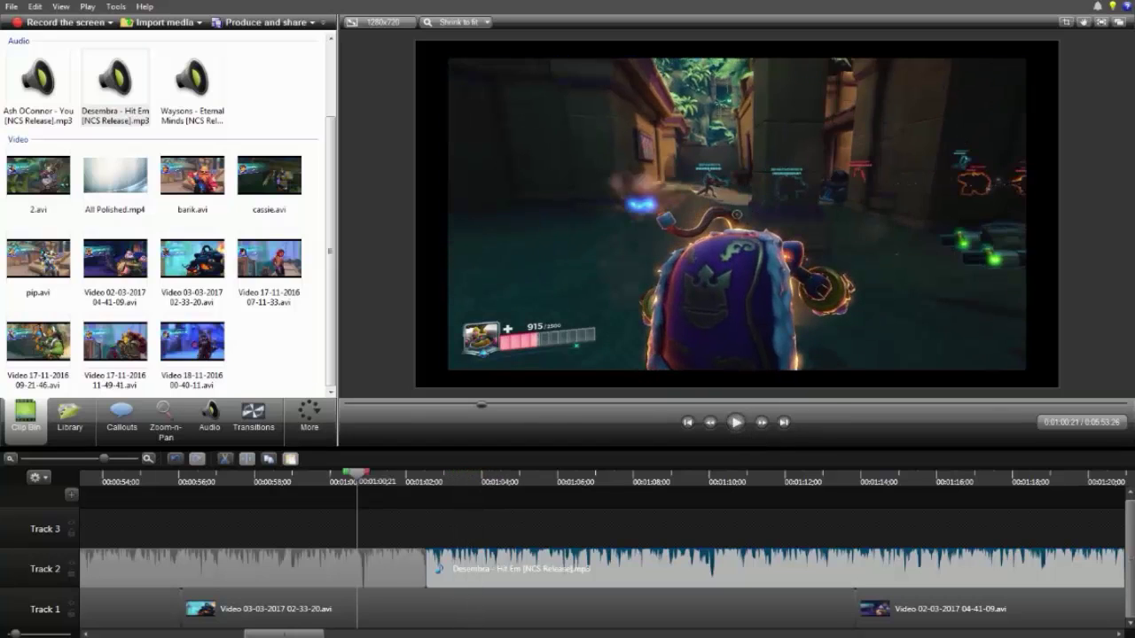
left_click(735, 422)
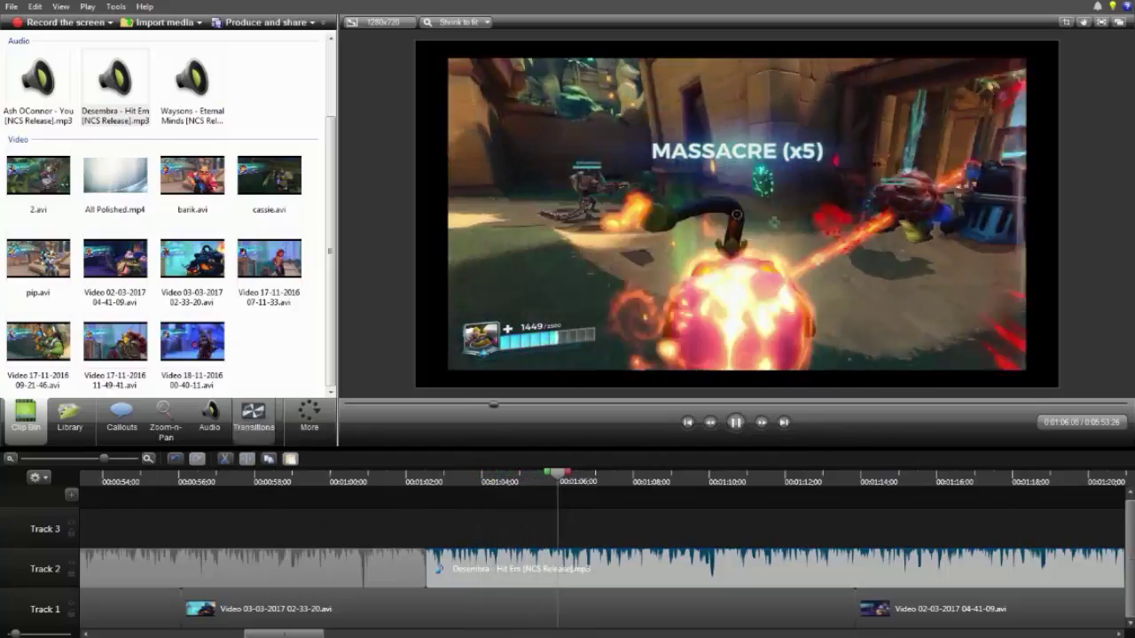
Step: Split the second Desembra - Hit Em piece at about 0:01:37, where the quiet passage in its waveform begins
scroll(603, 568, "down", 1)
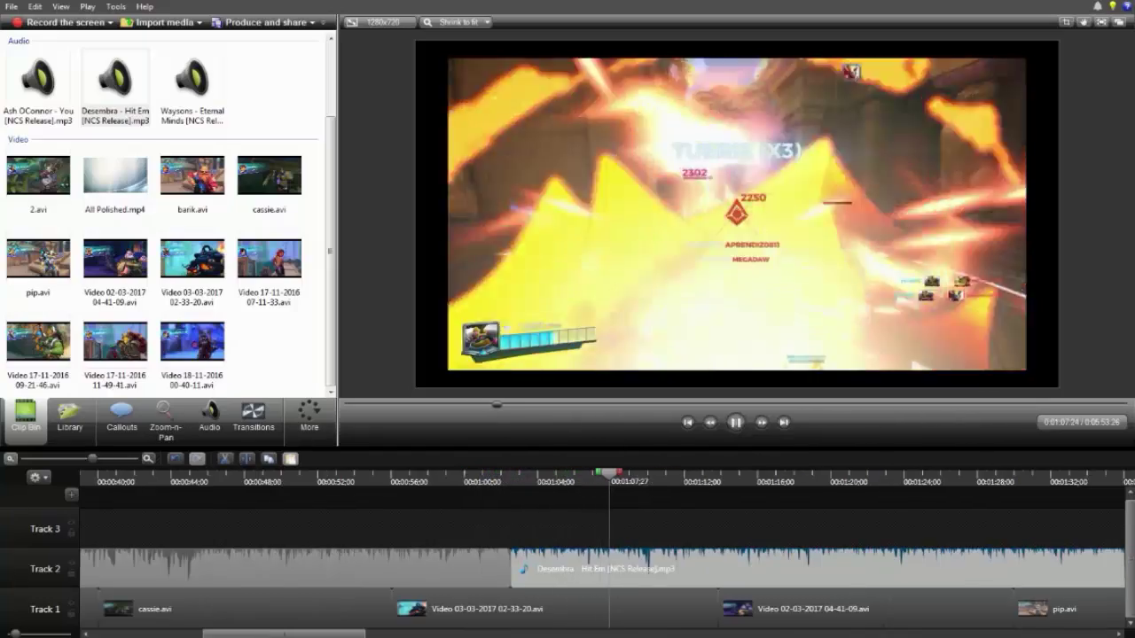
scroll(603, 567, "down", 2)
left_click(820, 479)
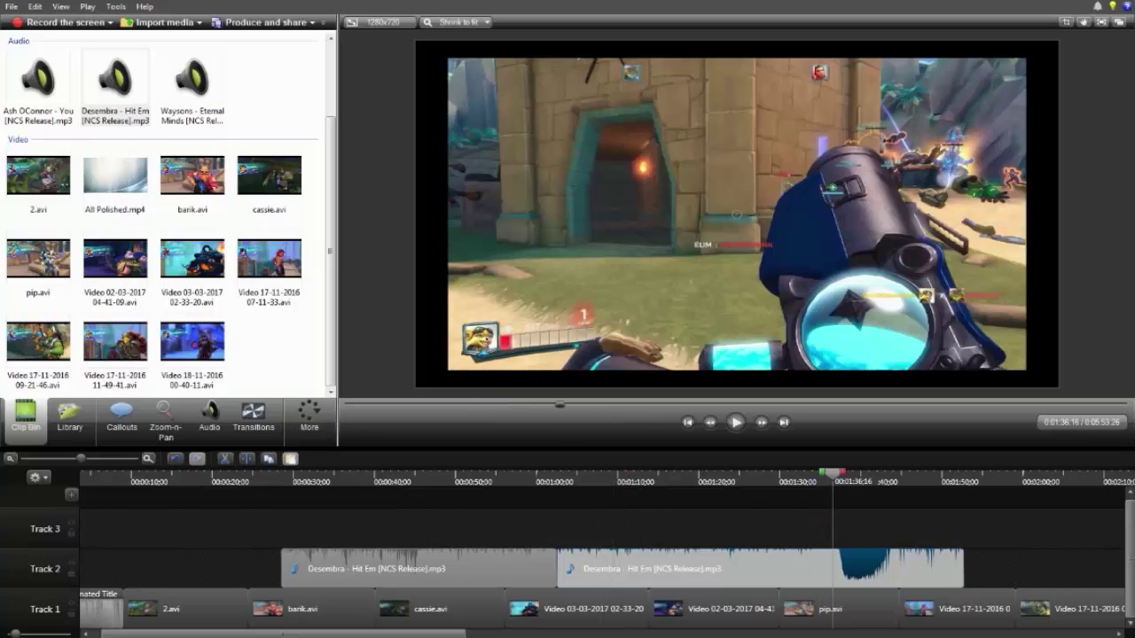
key("ctrl+plus")
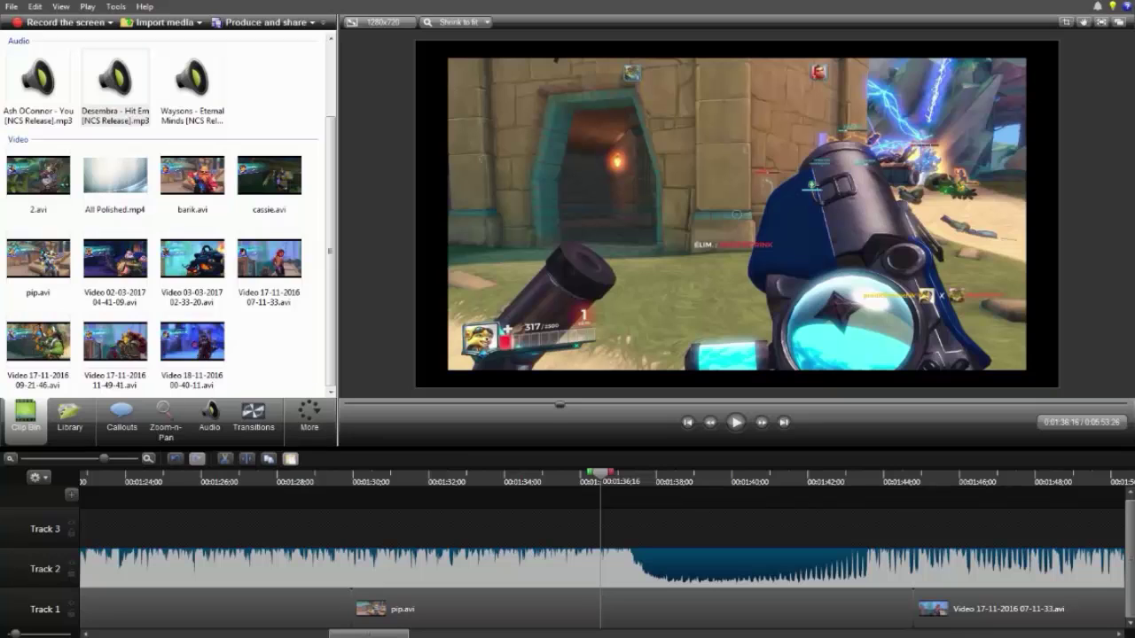
left_click_drag(369, 634, 383, 634)
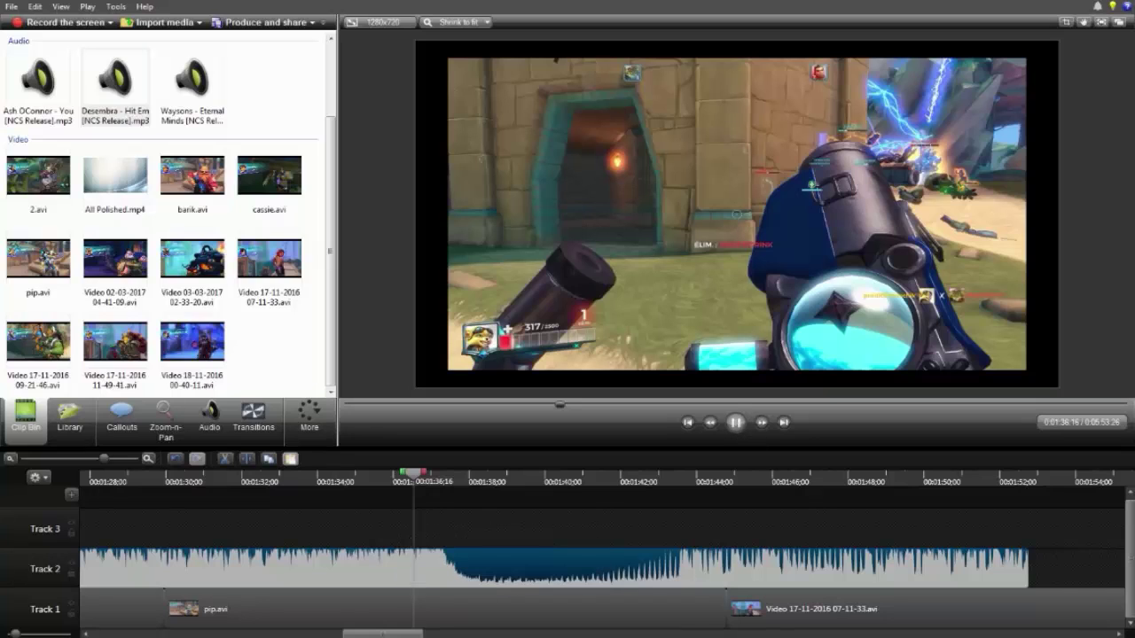
left_click(736, 423)
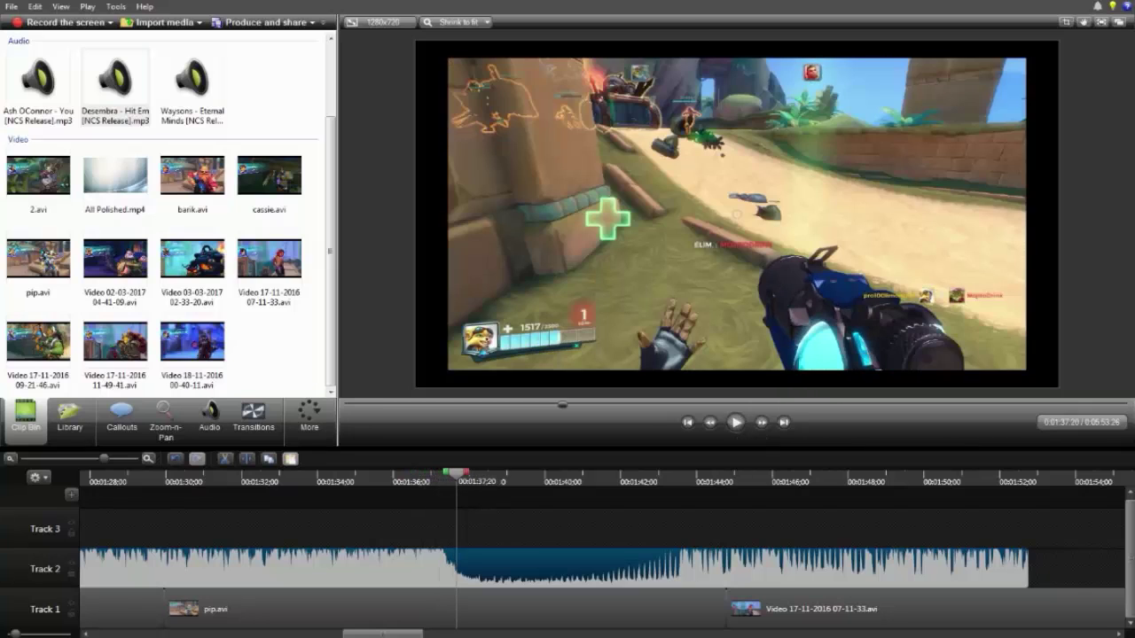
left_click_drag(457, 473, 445, 473)
key("s")
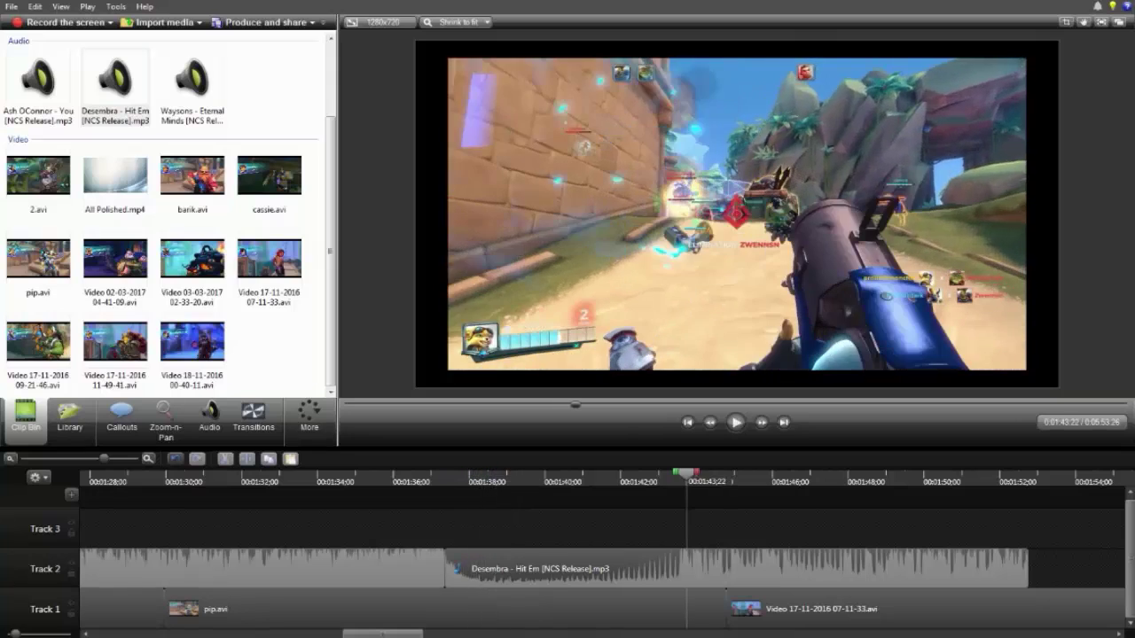
Step: Play through the split-off end of Desembra - Hit Em and delete that piece from Track 2
key("space")
left_click(735, 423)
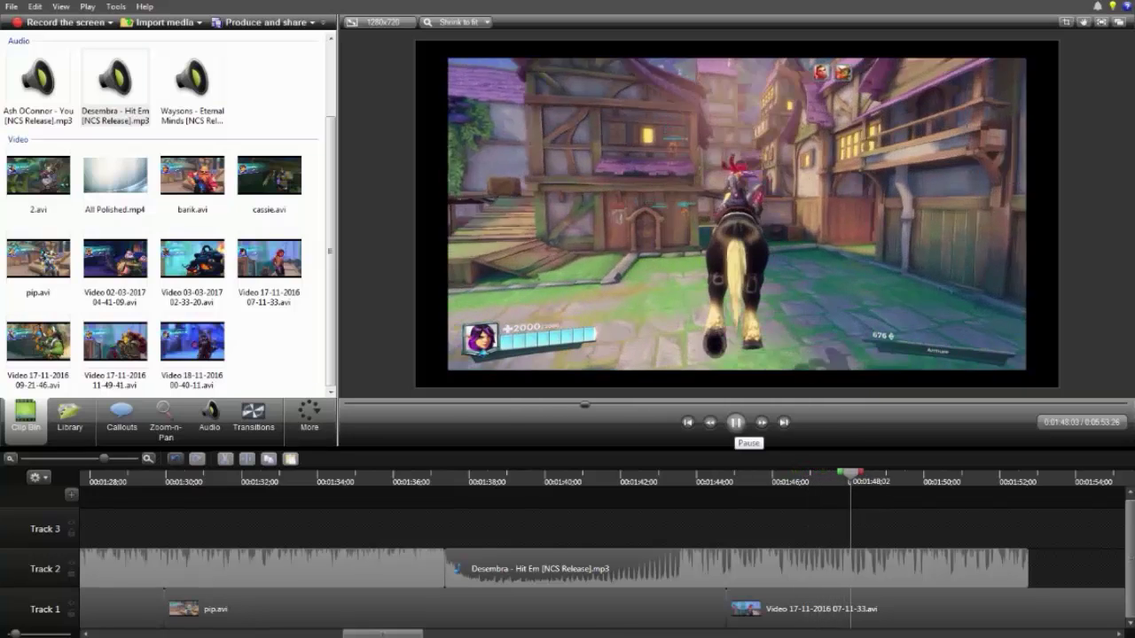
left_click(735, 422)
left_click(723, 569)
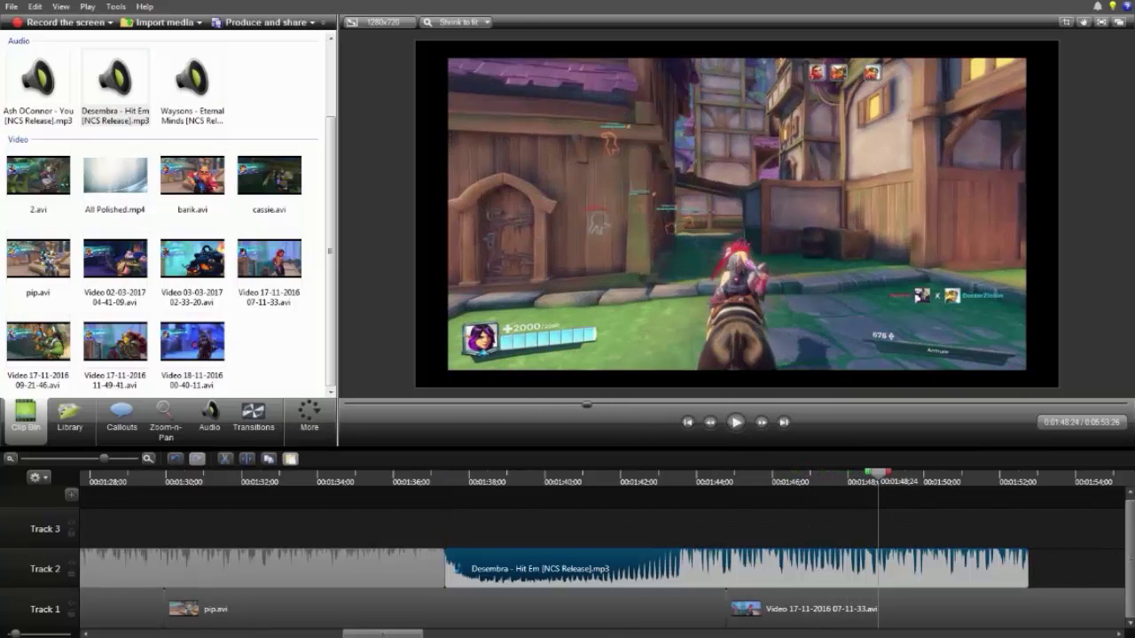
key("Delete")
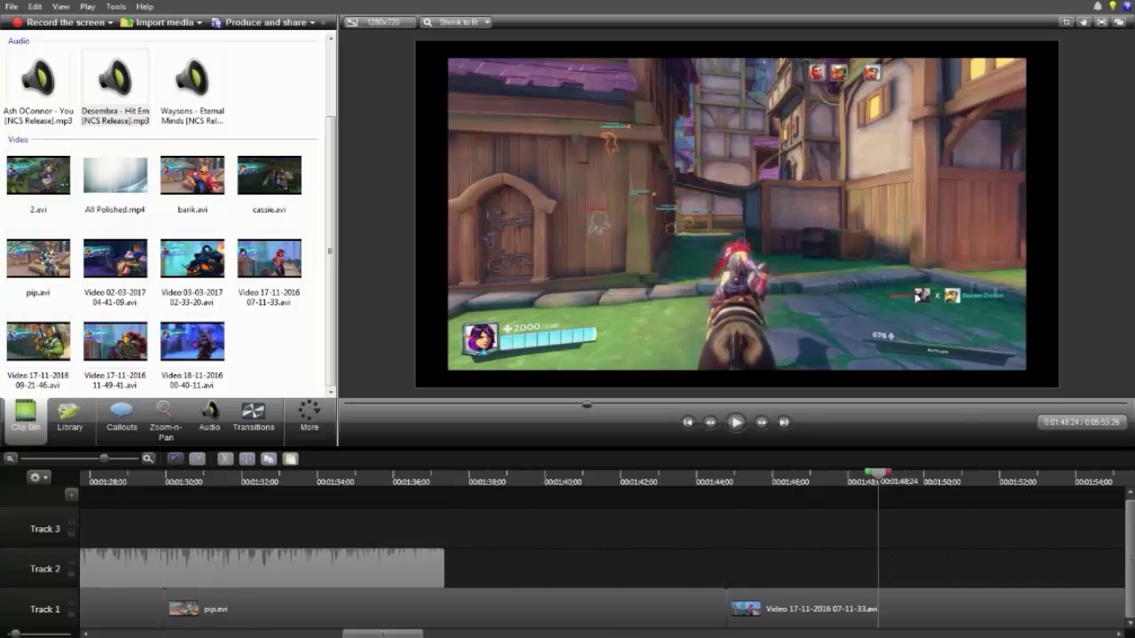
Step: Place Waysons - Eternal Minds on Track 2 and delete its part before 0:02:36;03
left_click(193, 80)
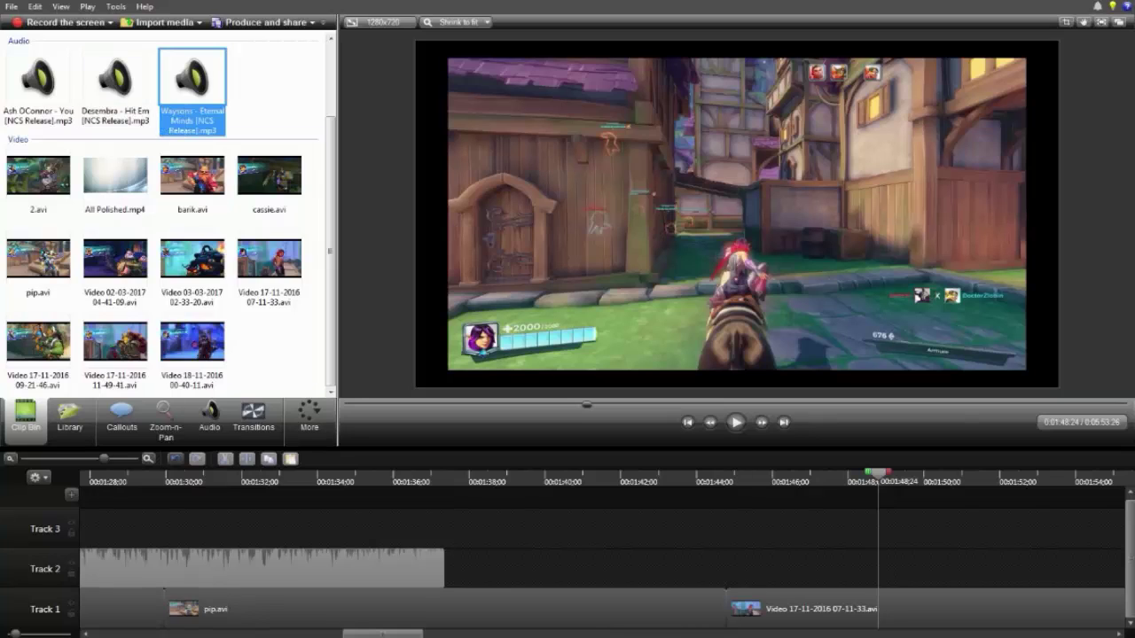
left_click_drag(191, 82, 445, 569)
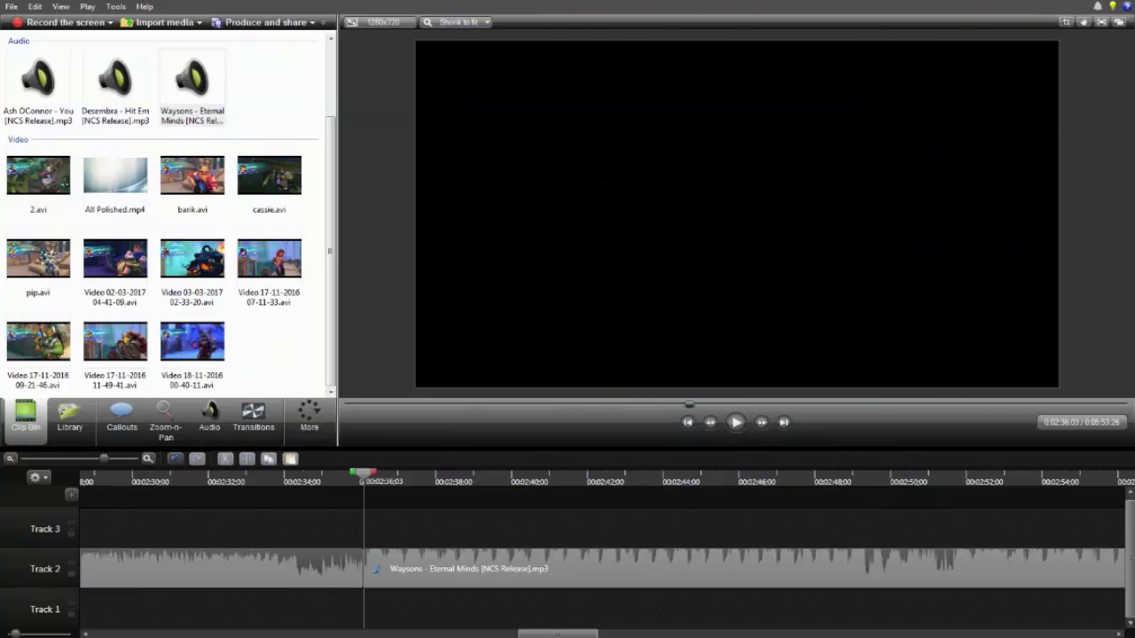
key("Delete")
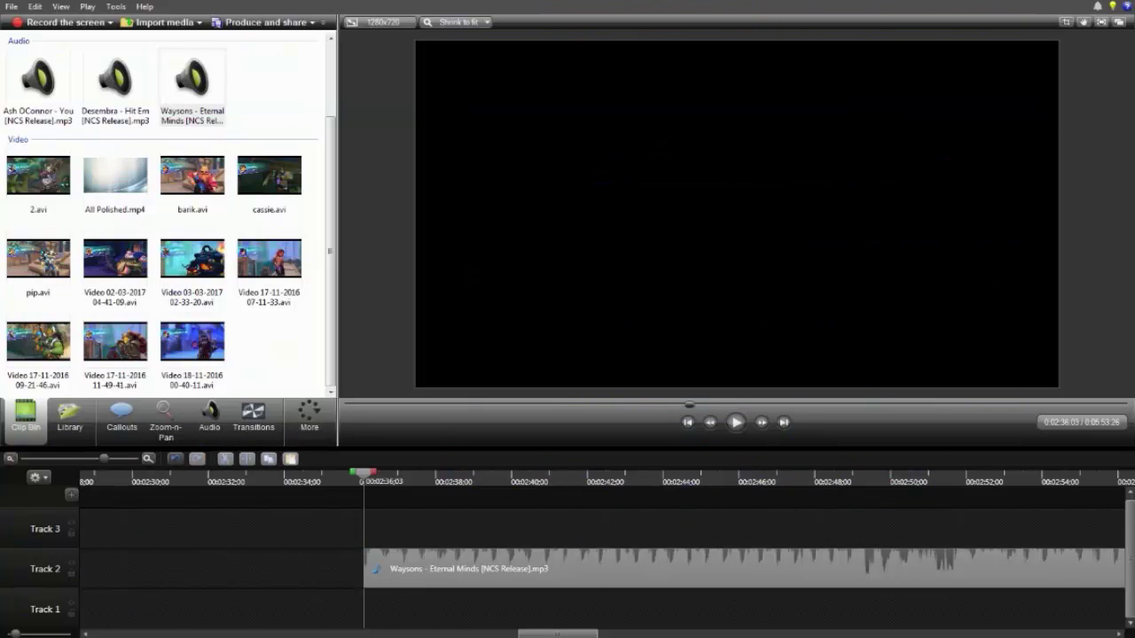
Step: Move the remaining Waysons - Eternal Minds piece against the end of Desembra - Hit Em at about 0:01:37
scroll(602, 569, "down", 5)
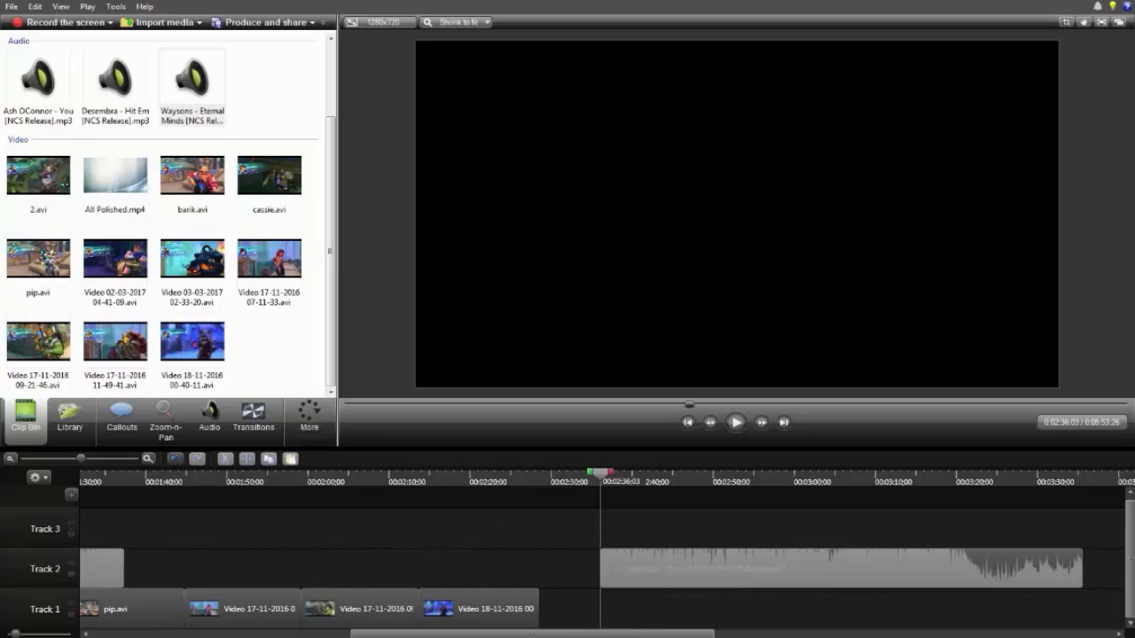
left_click_drag(709, 568, 527, 569)
left_click_drag(621, 569, 327, 569)
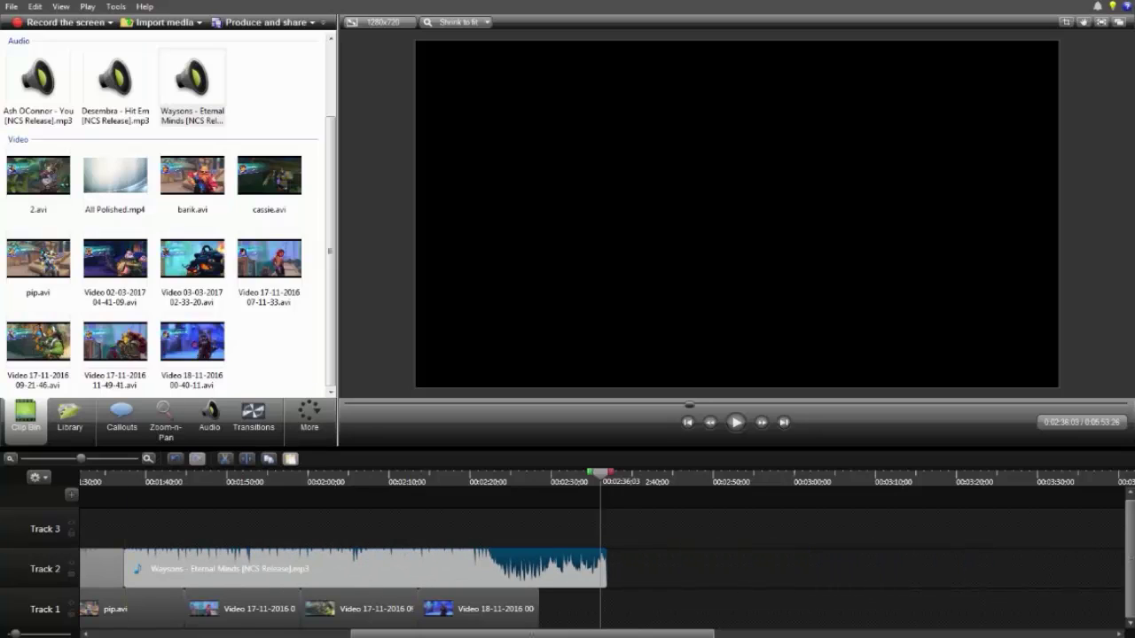
Step: Play and closely examine the transition from Desembra - Hit Em to Waysons - Eternal Minds at about 0:01:37
left_click_drag(601, 474, 124, 474)
left_click(148, 459)
left_click(148, 459)
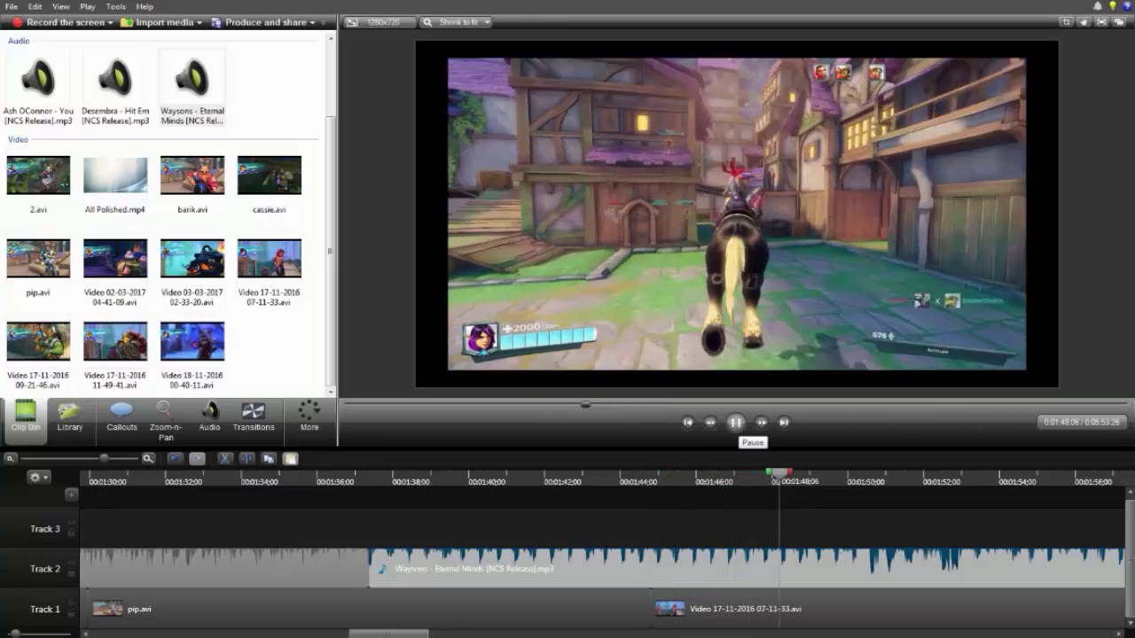
left_click(735, 422)
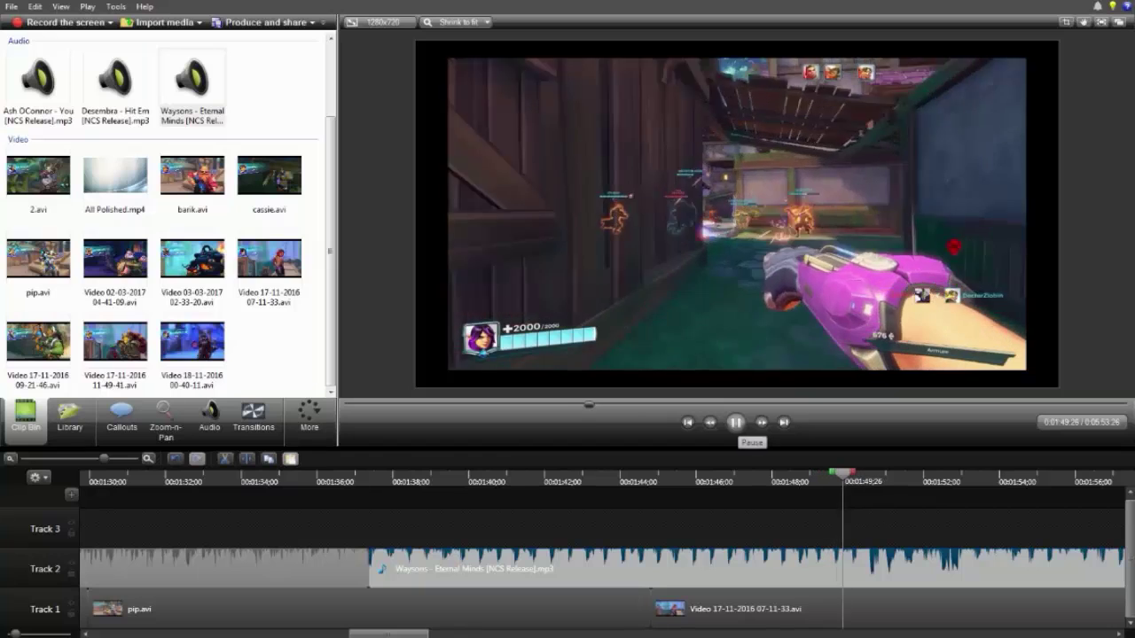
left_click(735, 423)
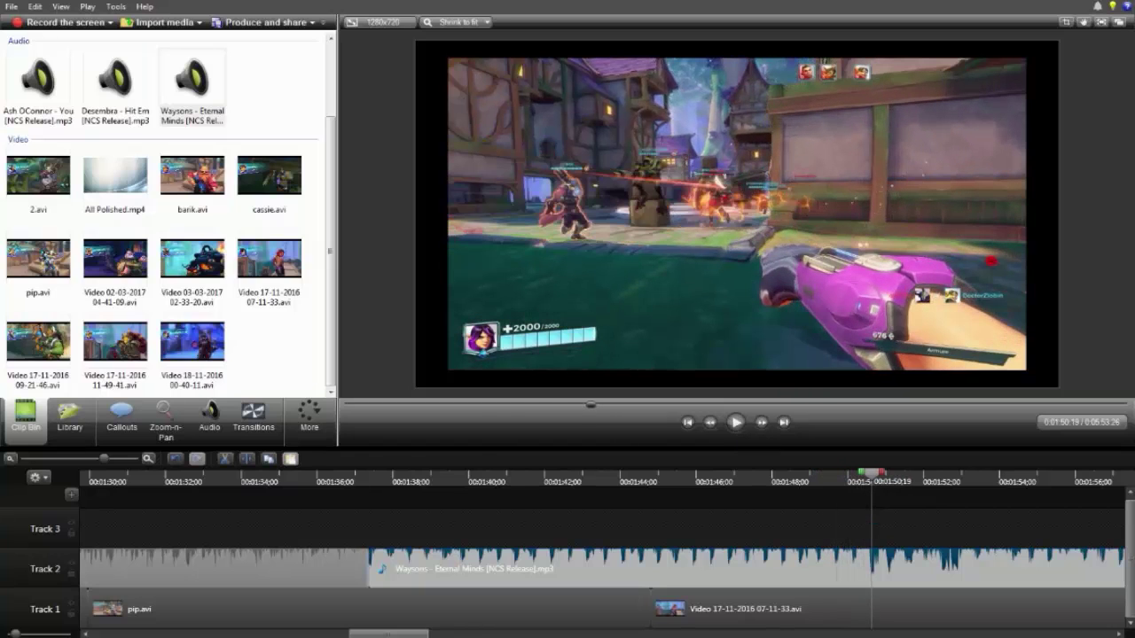
left_click_drag(872, 473, 341, 474)
scroll(341, 479, "up", 3)
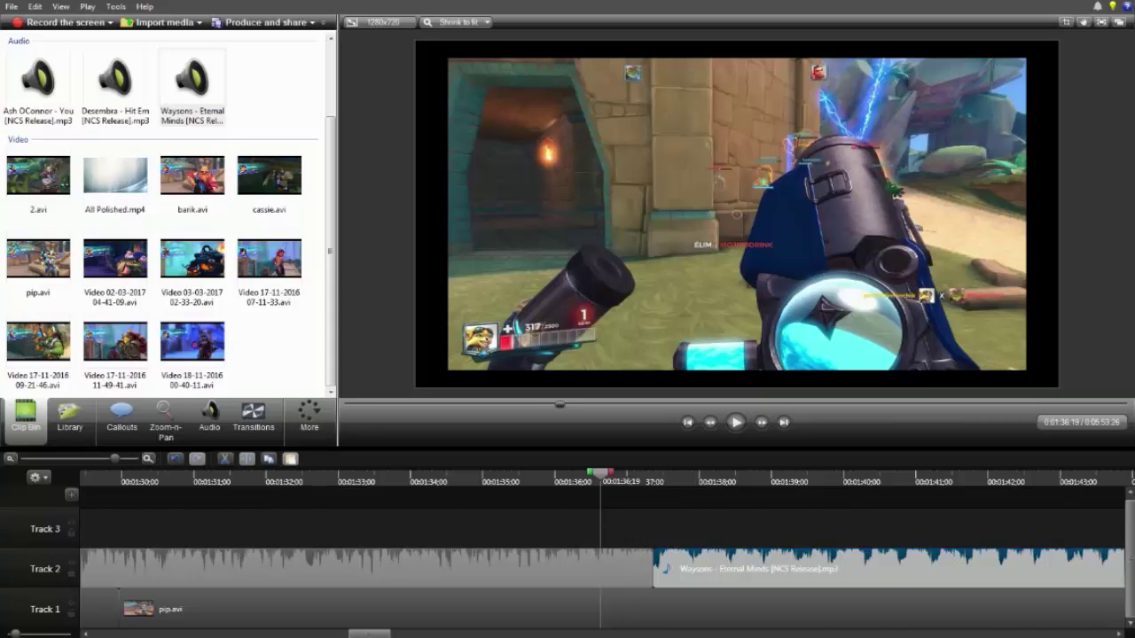
left_click_drag(600, 474, 793, 474)
left_click_drag(114, 459, 104, 458)
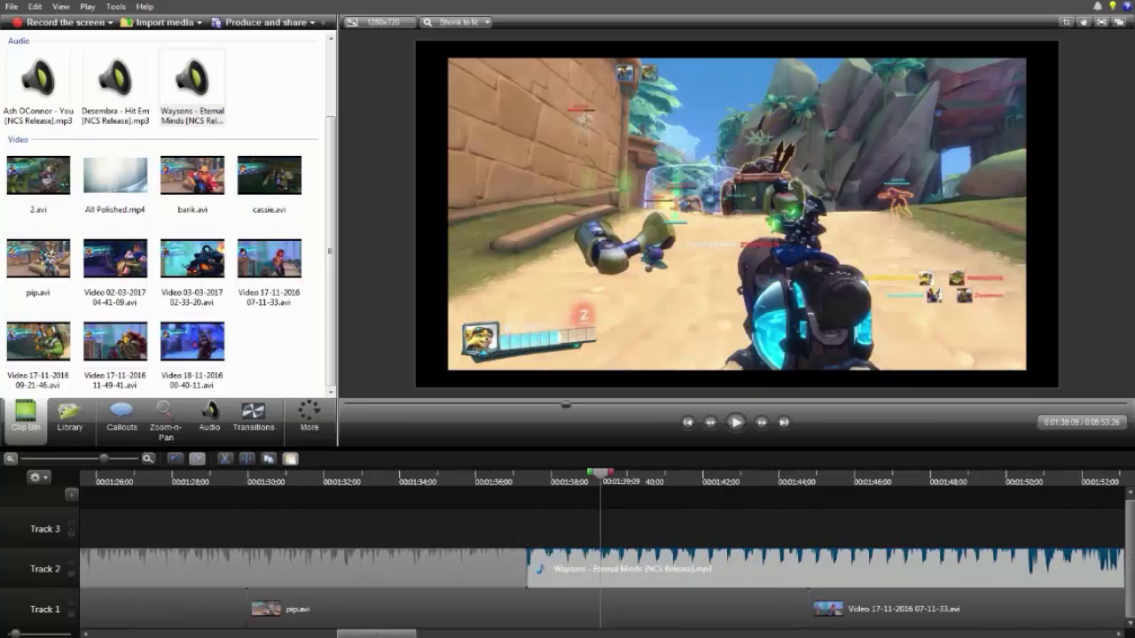
Step: Play Waysons - Eternal Minds from about 0:02:04 past the end of the last gameplay clip to check how the music finishes
scroll(603, 550, "down", 1)
scroll(603, 550, "down", 1)
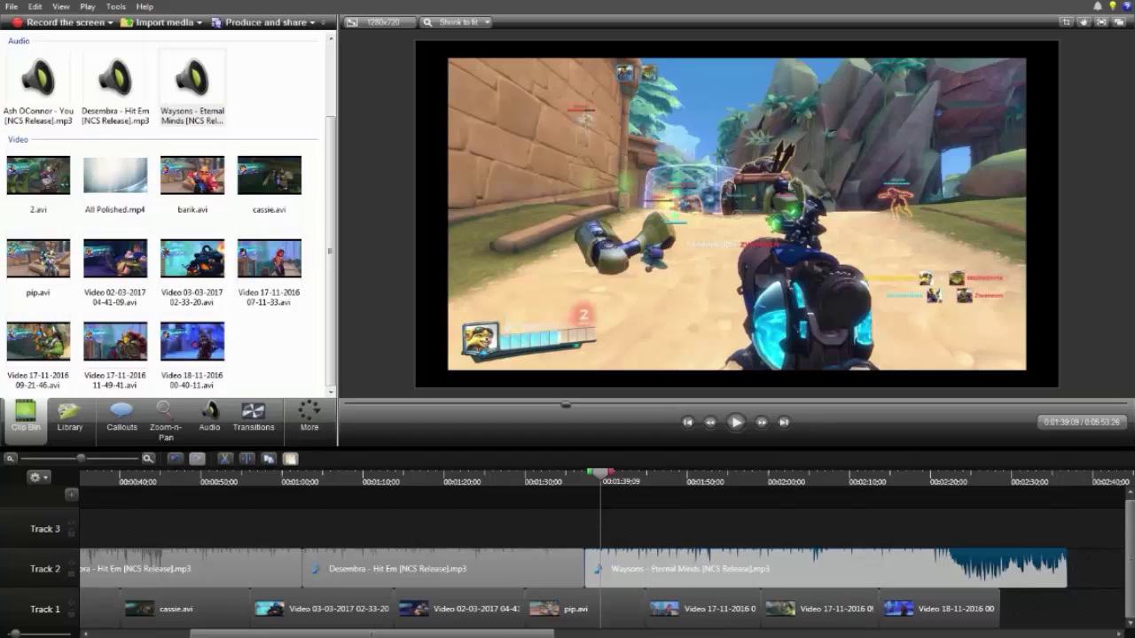
left_click(817, 479)
left_click(736, 422)
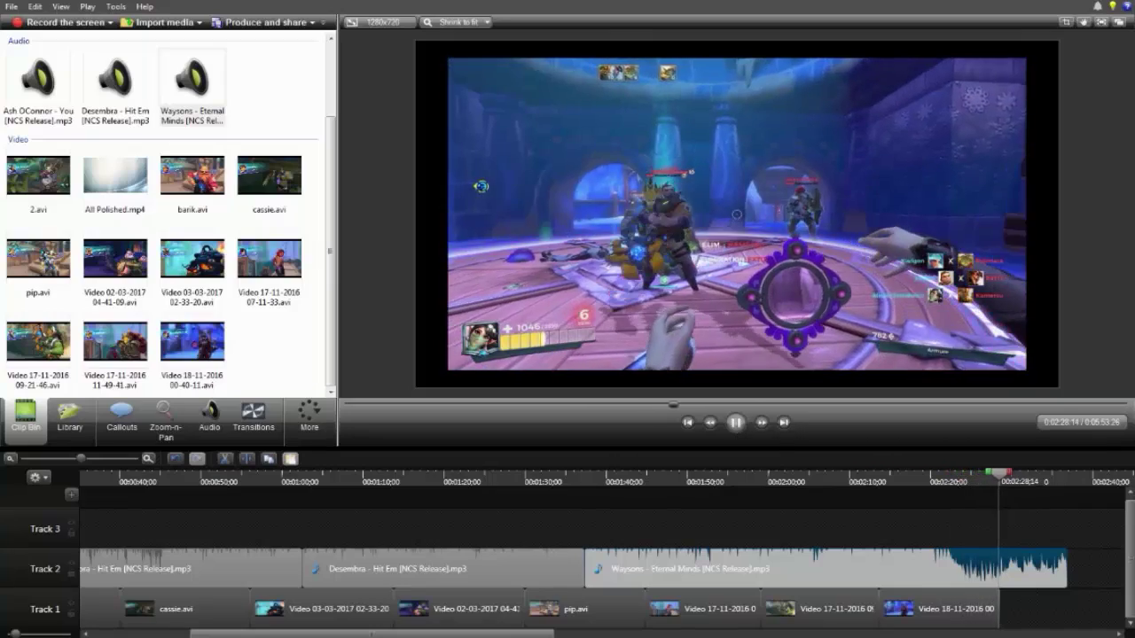
left_click(736, 423)
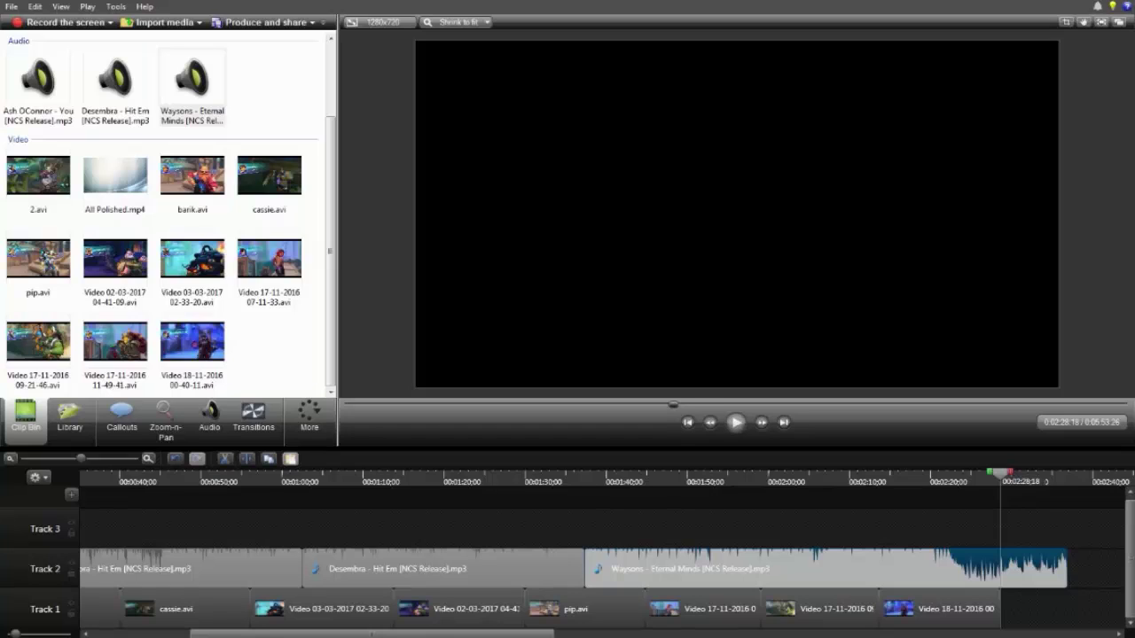
left_click(736, 422)
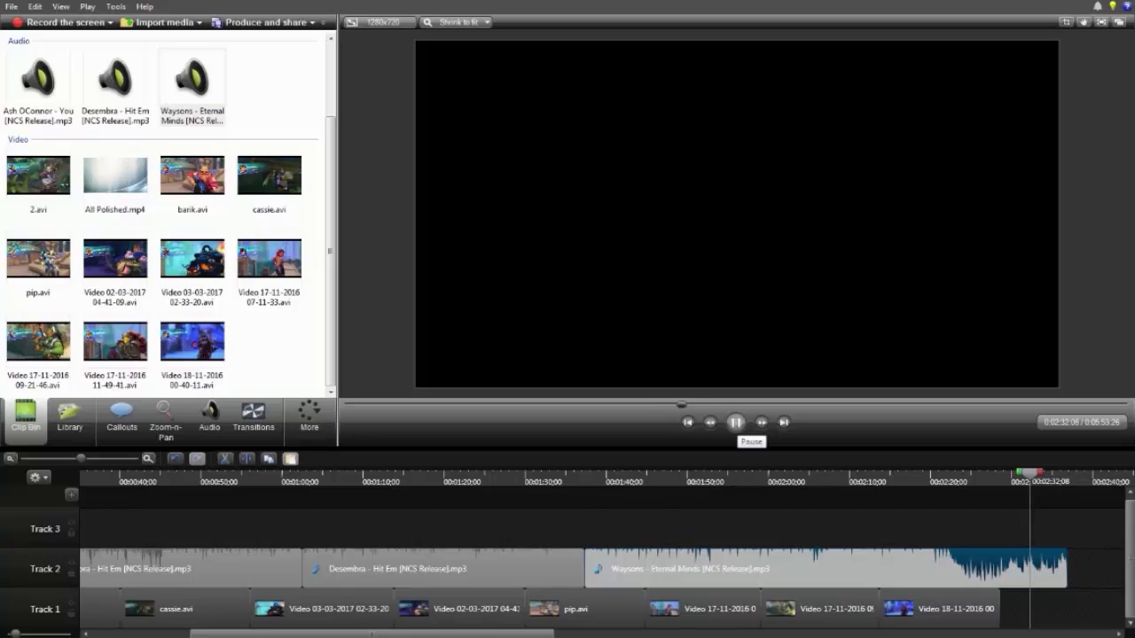
left_click(736, 422)
left_click_drag(461, 634, 550, 635)
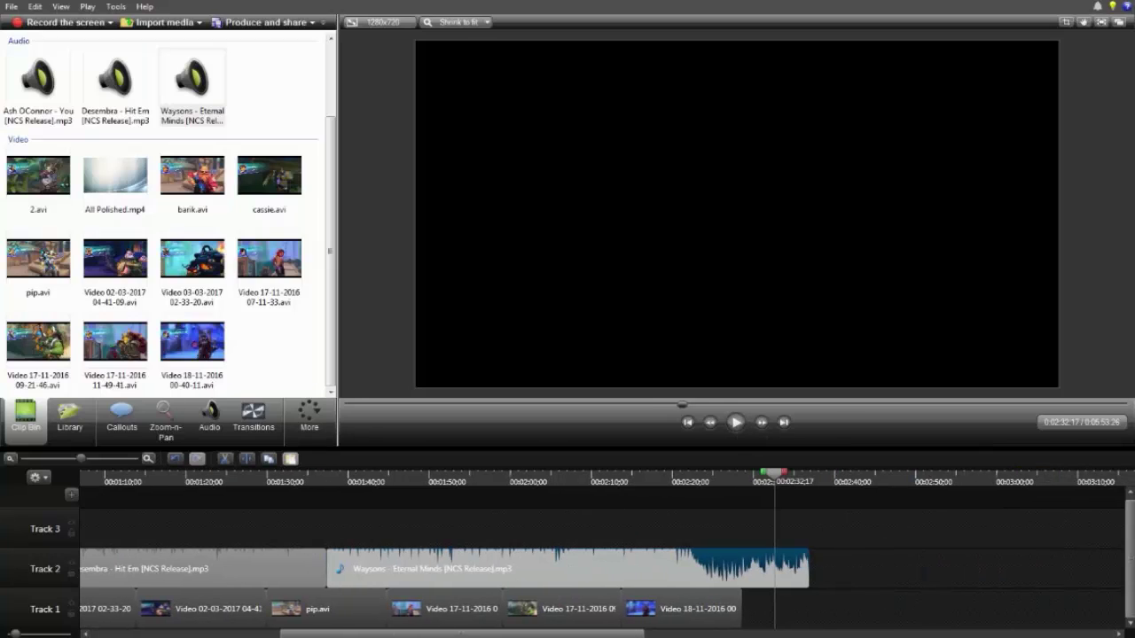
Step: Remove the section of Waysons - Eternal Minds from about 0:02:24 to 0:02:29, close the gap, and play the join
scroll(601, 567, "up", 4)
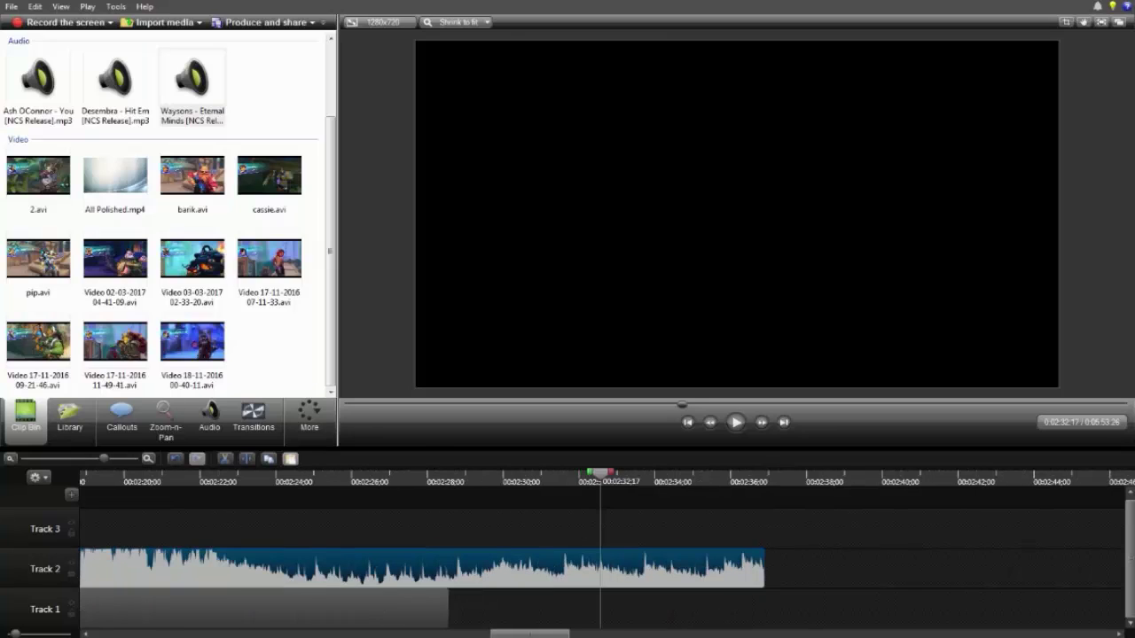
left_click(478, 477)
left_click(736, 423)
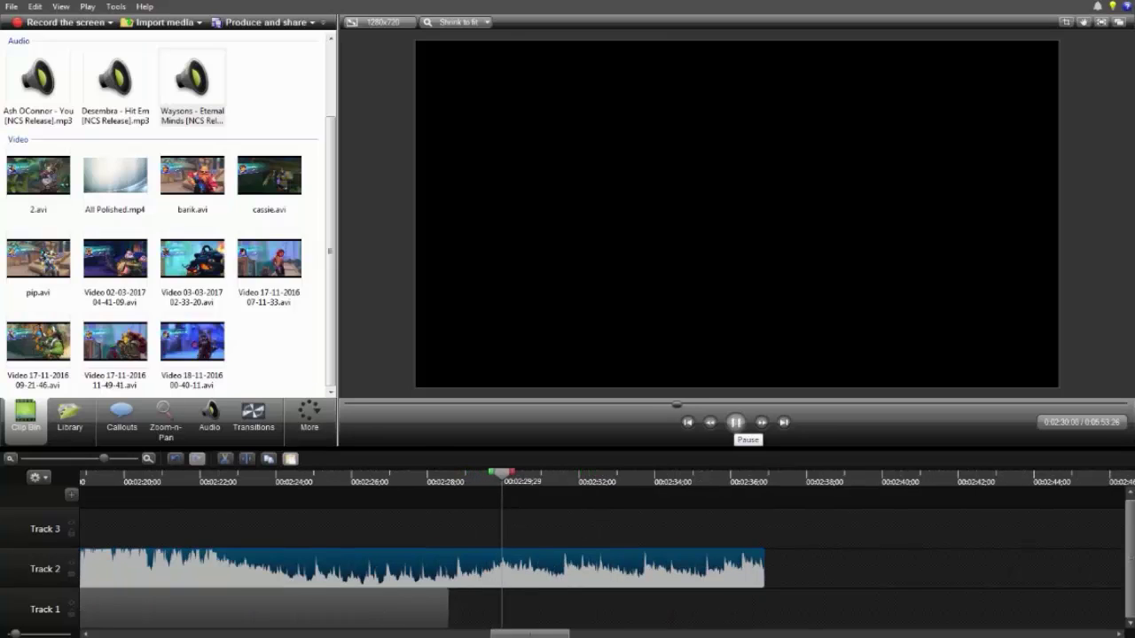
left_click(736, 423)
left_click_drag(542, 474, 433, 475)
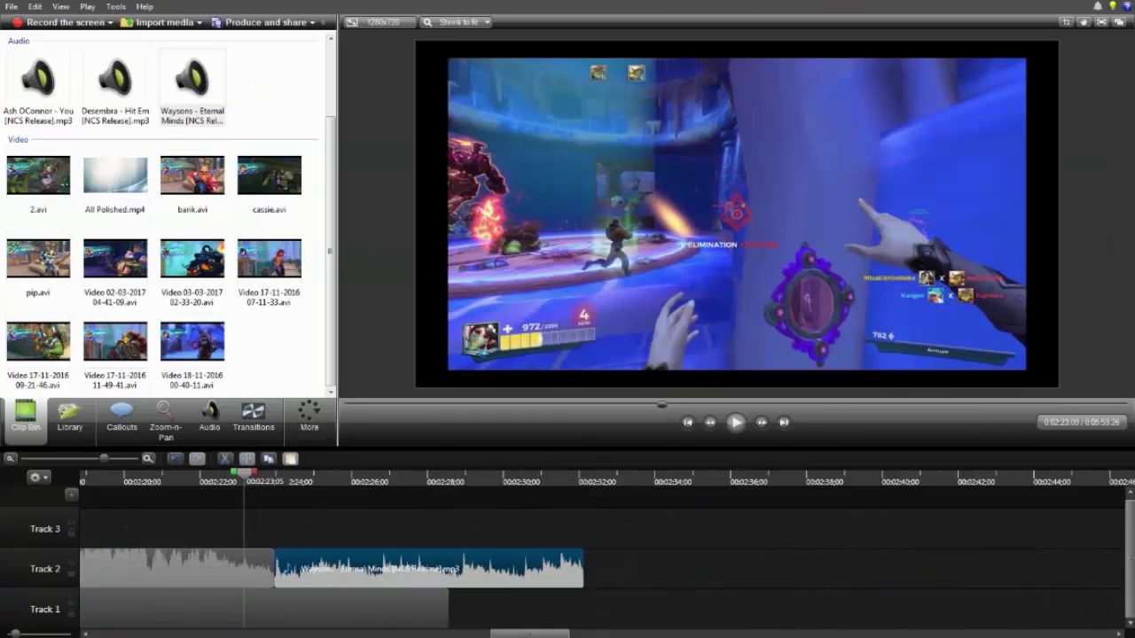
left_click(736, 423)
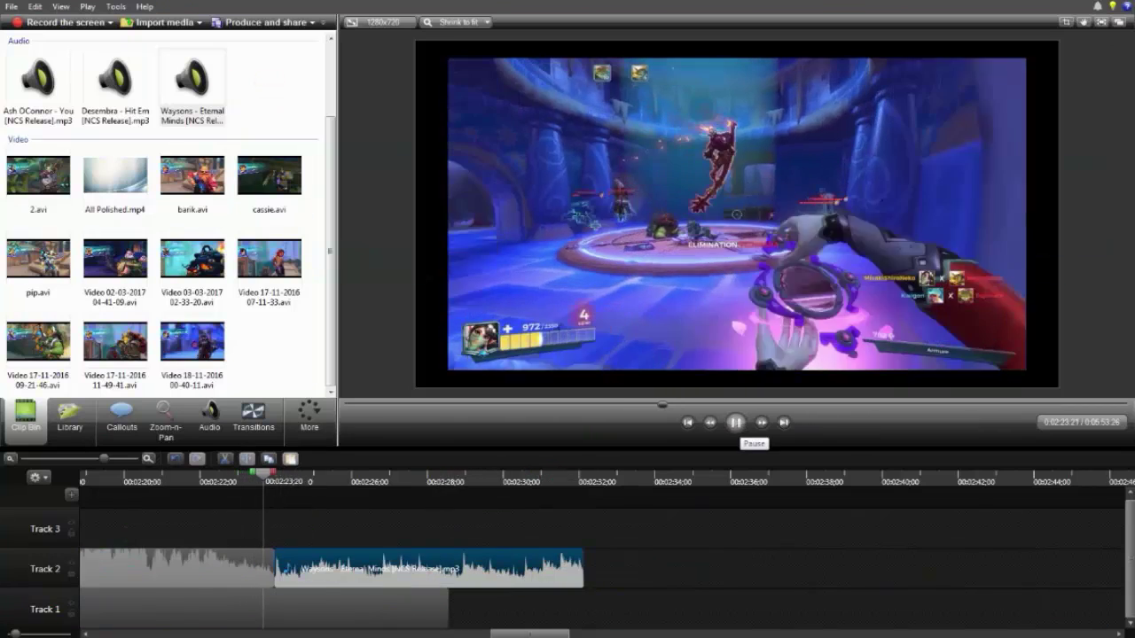
left_click(736, 423)
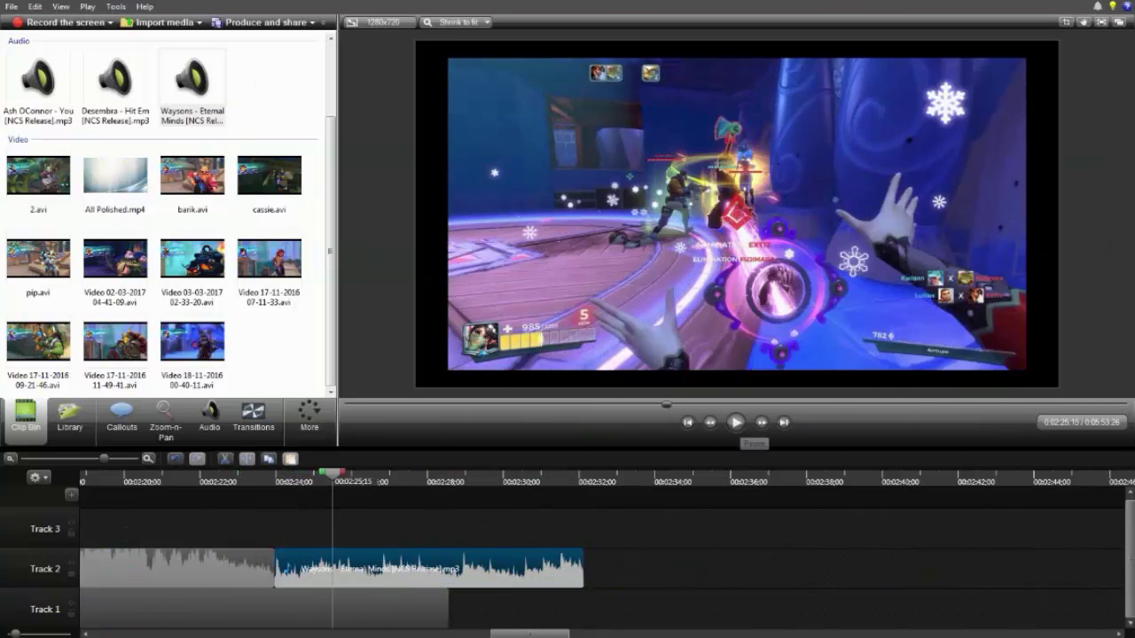
Step: Fade out the end of the long Waysons - Eternal Minds piece on Track 2 at about 0:02:24
left_click(241, 570)
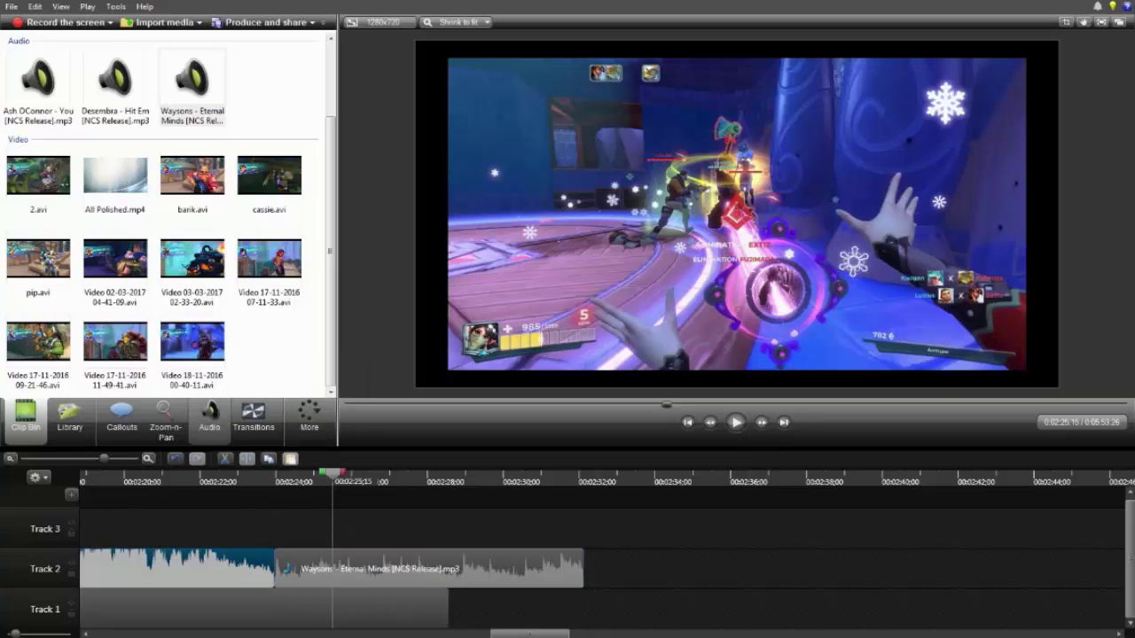
left_click(210, 417)
left_click(154, 210)
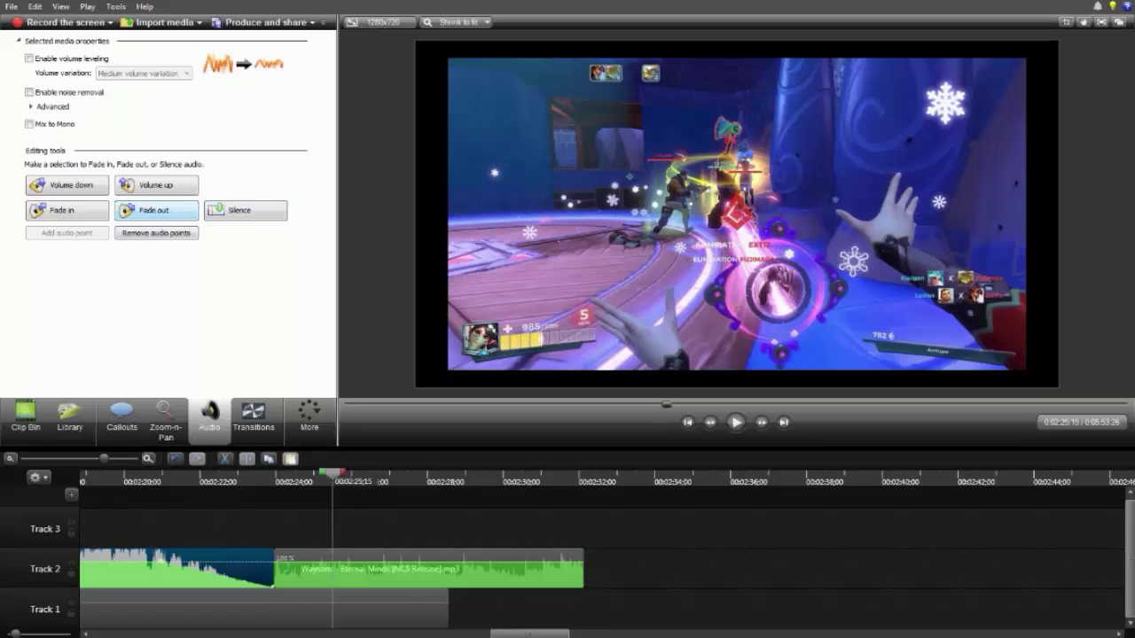
Step: Fade in the last Waysons - Eternal Minds piece and move it to Track 3, starting at about 0:02:23 to overlap the fade-out
left_click(419, 570)
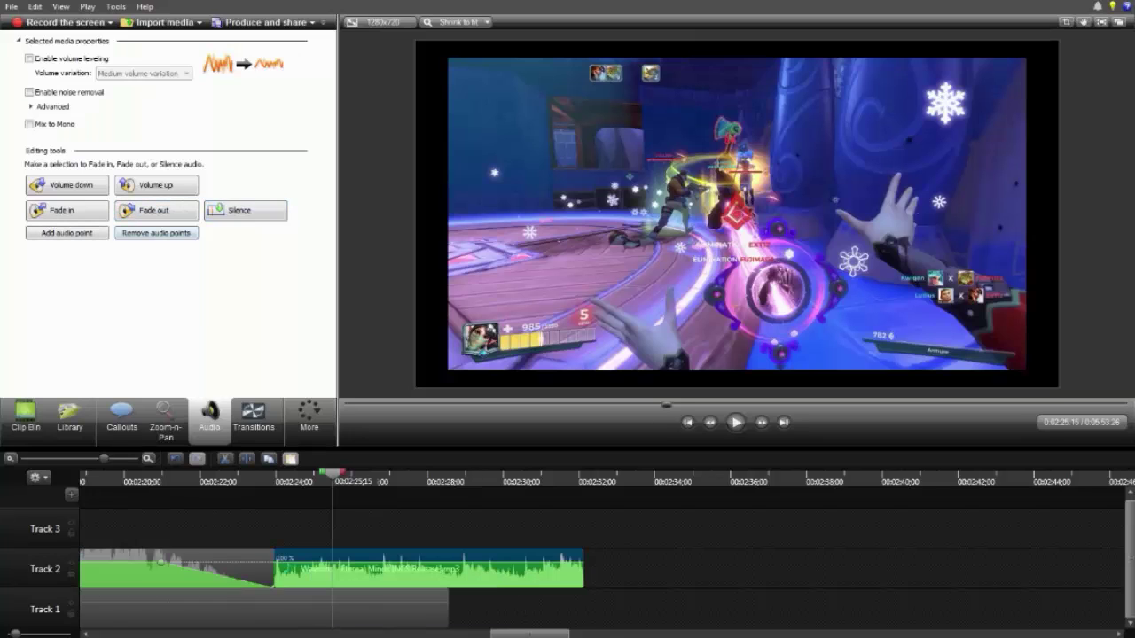
left_click(62, 210)
left_click_drag(388, 561, 356, 521)
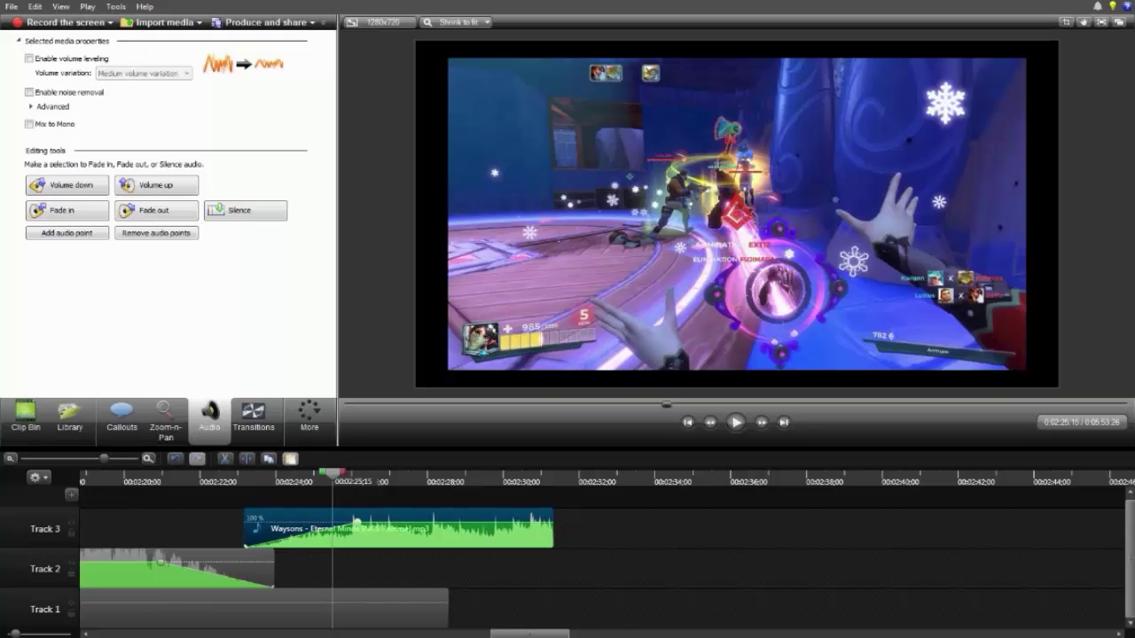
Step: Play the crossfade from about 0:02:20 and trim the end of the Track 3 music to the end of the last gameplay clip
left_click(135, 476)
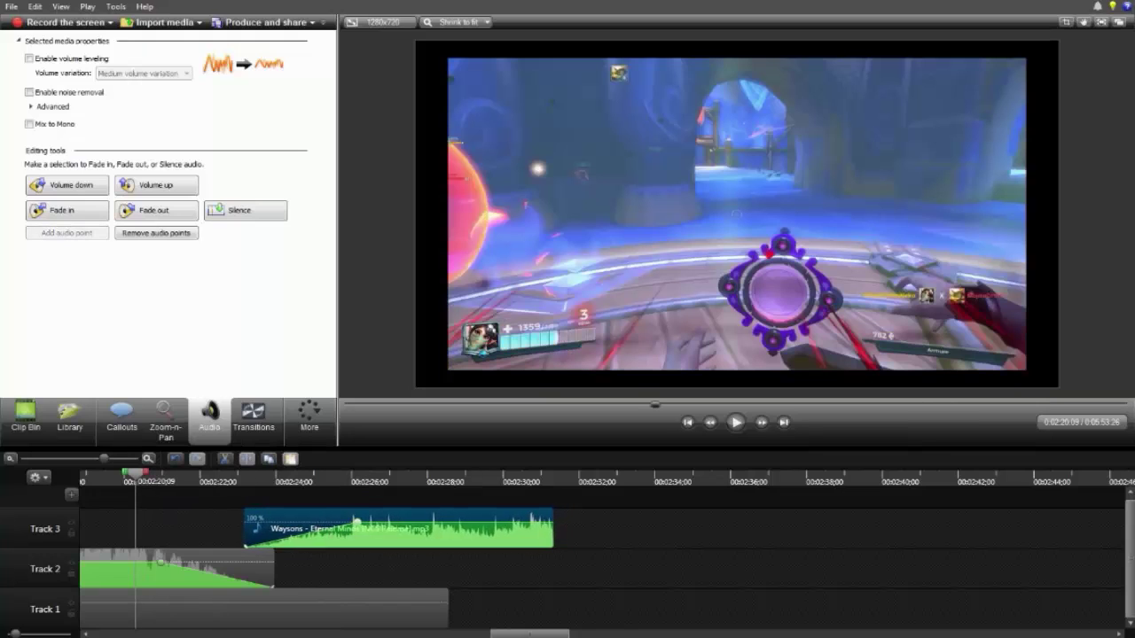
left_click(737, 423)
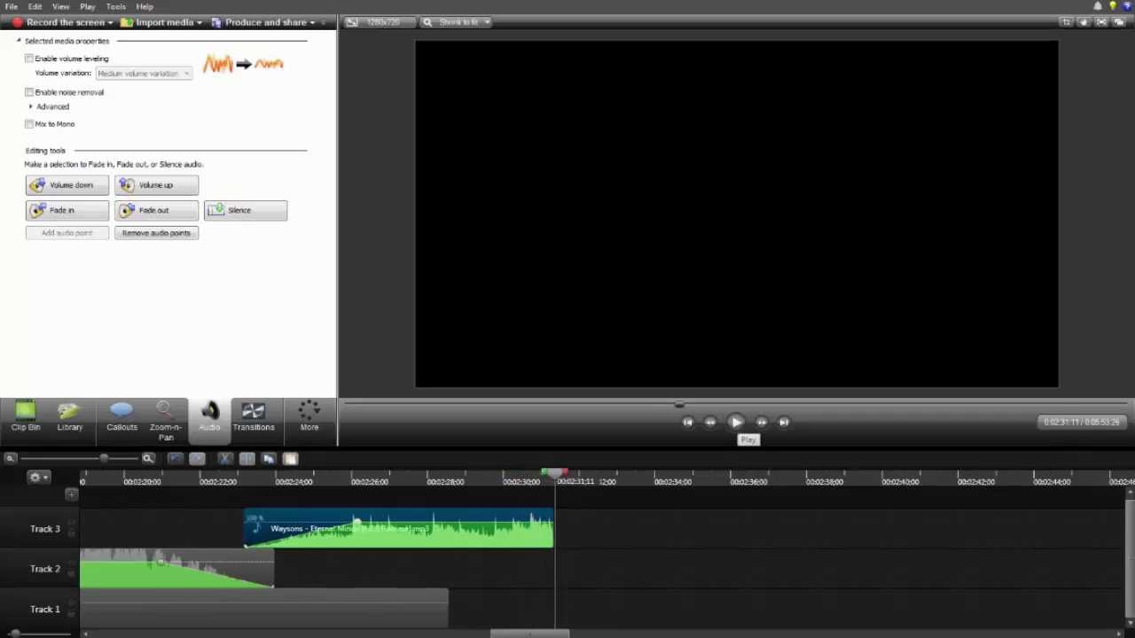
left_click_drag(553, 528, 448, 528)
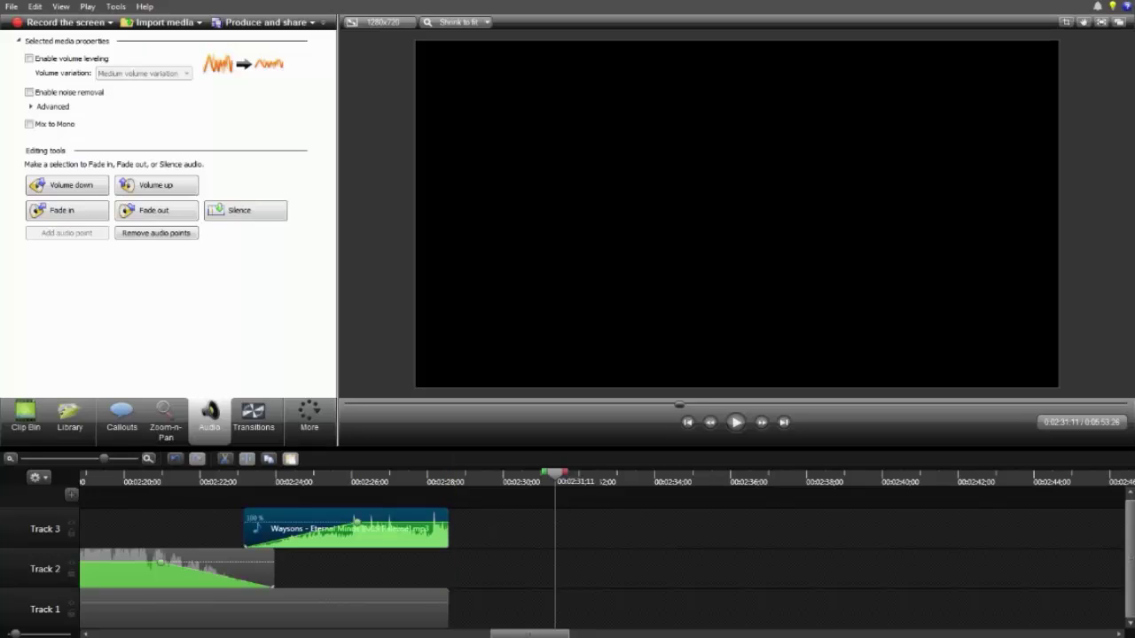
Step: Replay the join between Desembra - Hit Em and Waysons - Eternal Minds from about 0:01:36 to check the music change
scroll(462, 536, "down", 2)
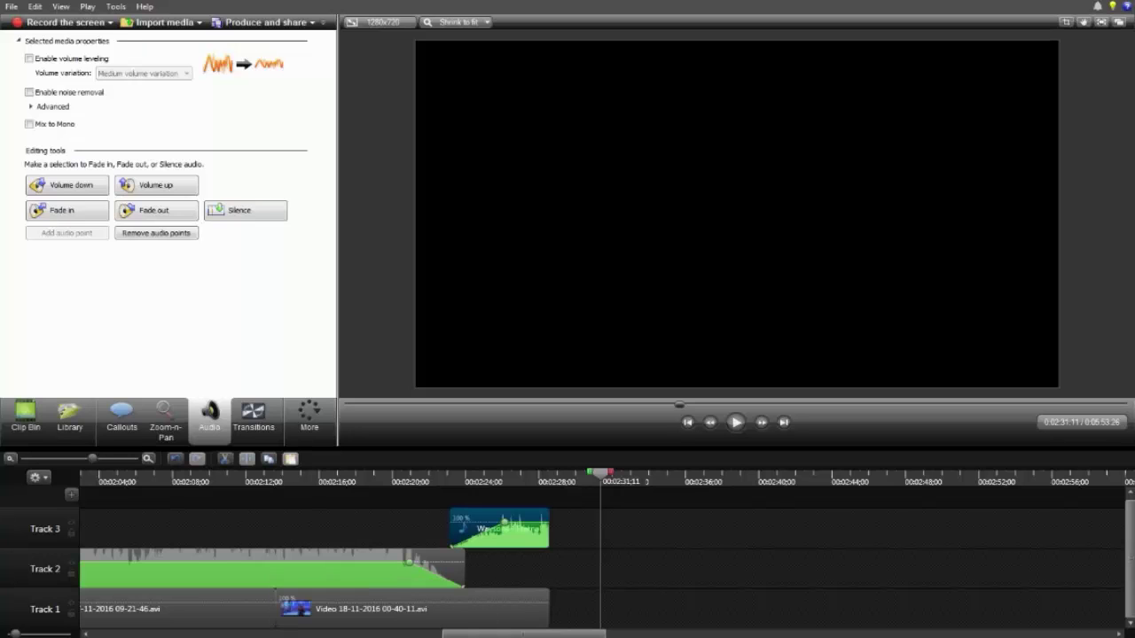
left_click_drag(601, 473, 521, 478)
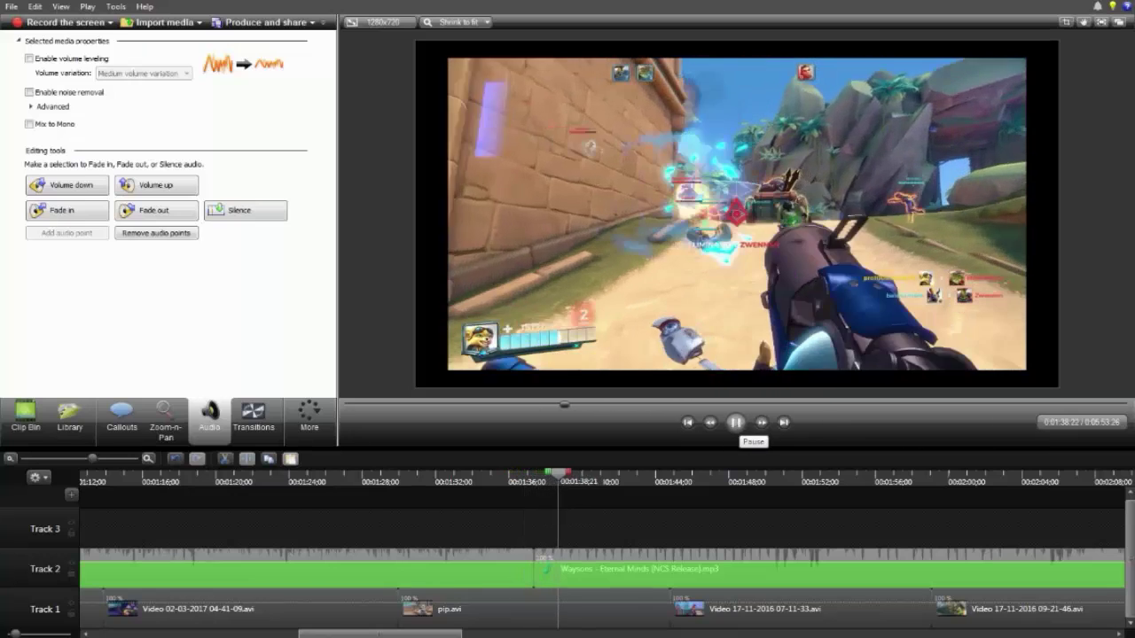
left_click(511, 479)
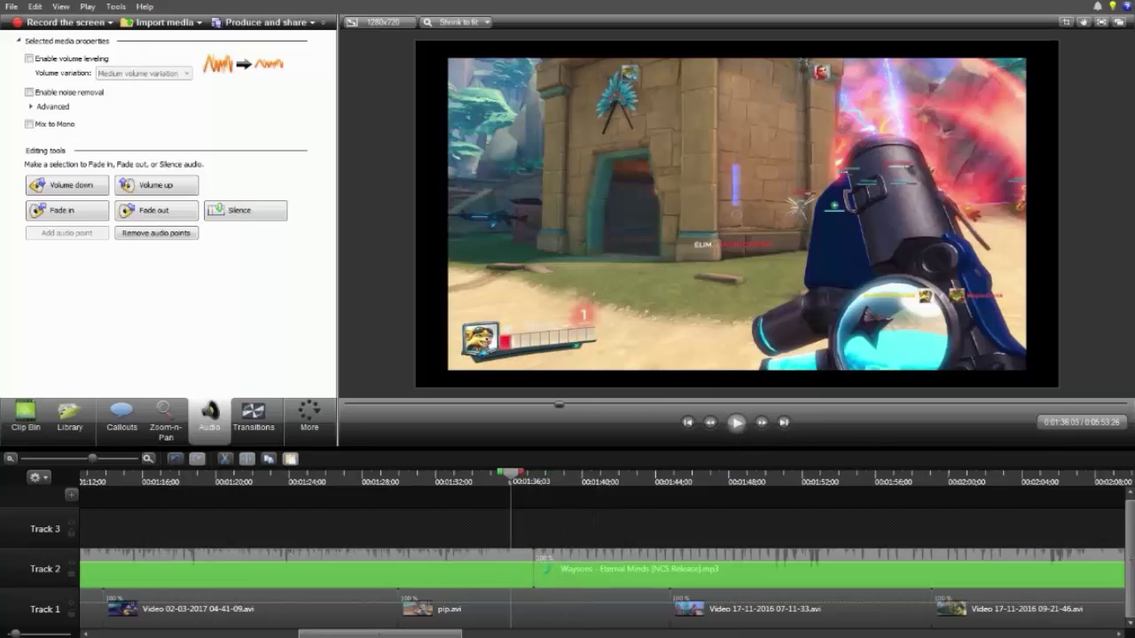
left_click(735, 422)
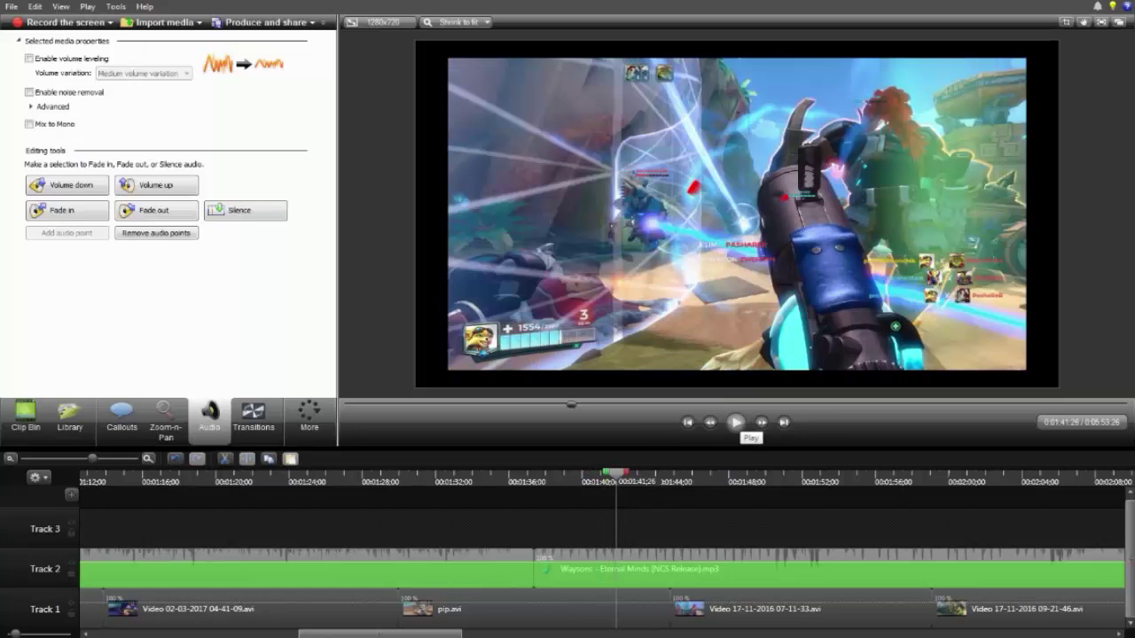
left_click(148, 458)
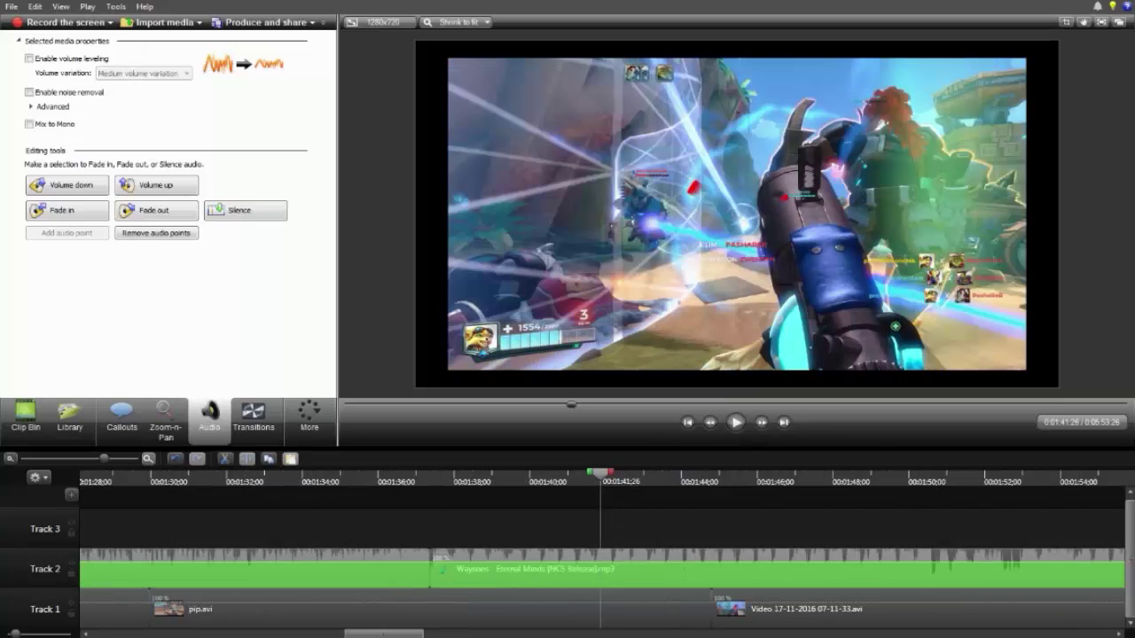
left_click_drag(247, 477, 220, 477)
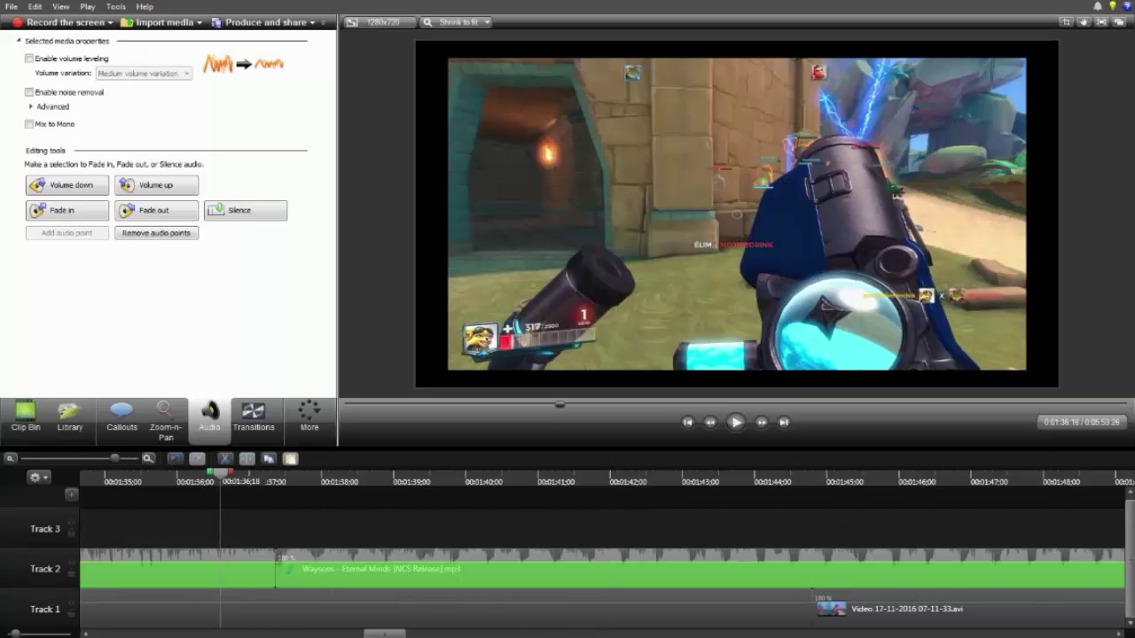
left_click(735, 422)
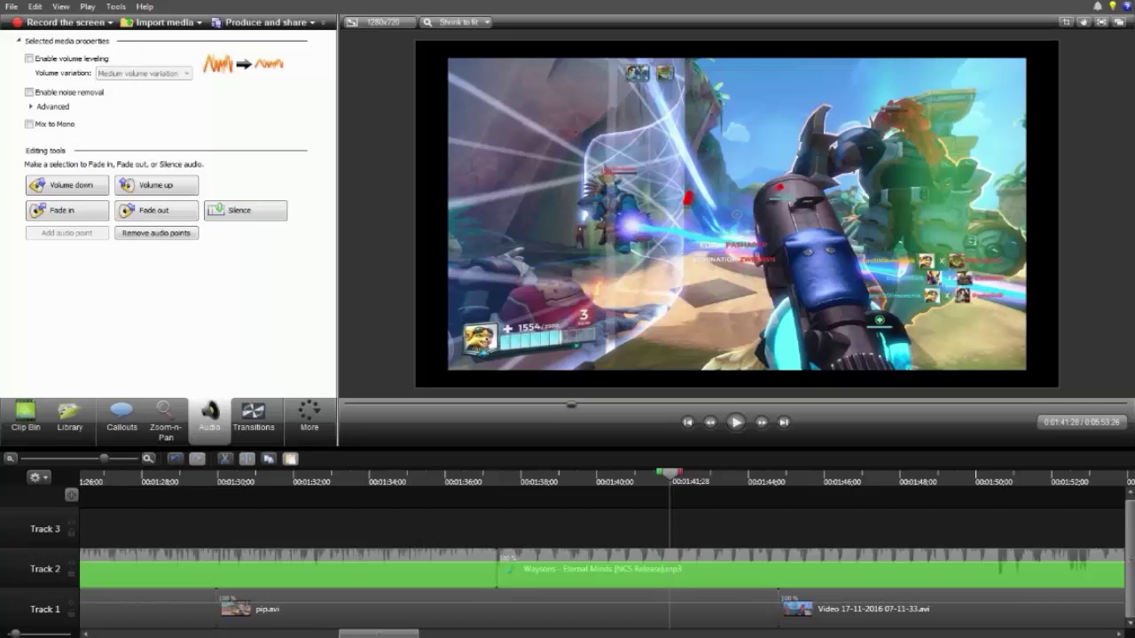
Step: Play the Track 2 music join at about 0:01:02 and return to the end of the animated title at about 0:00:09
left_click(9, 458)
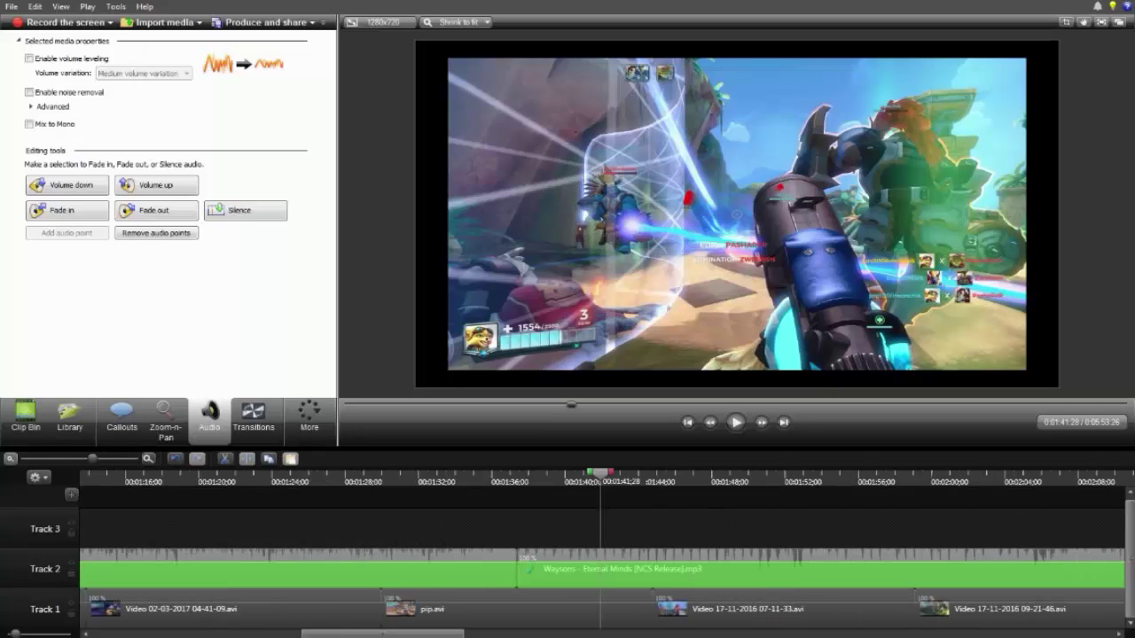
left_click_drag(306, 476, 470, 477)
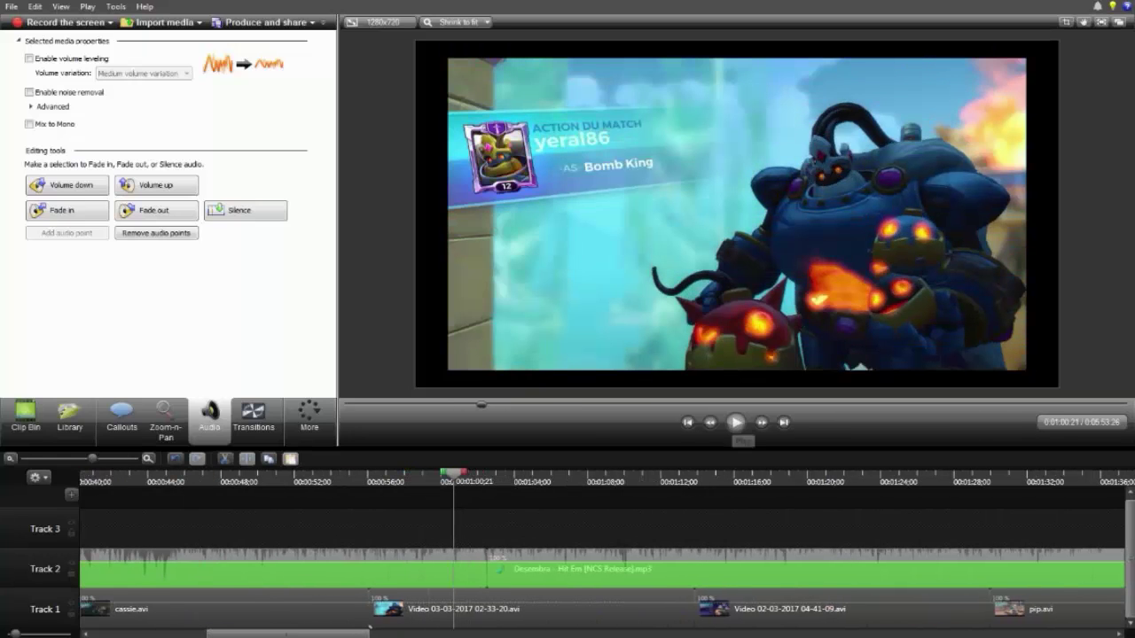
left_click(736, 423)
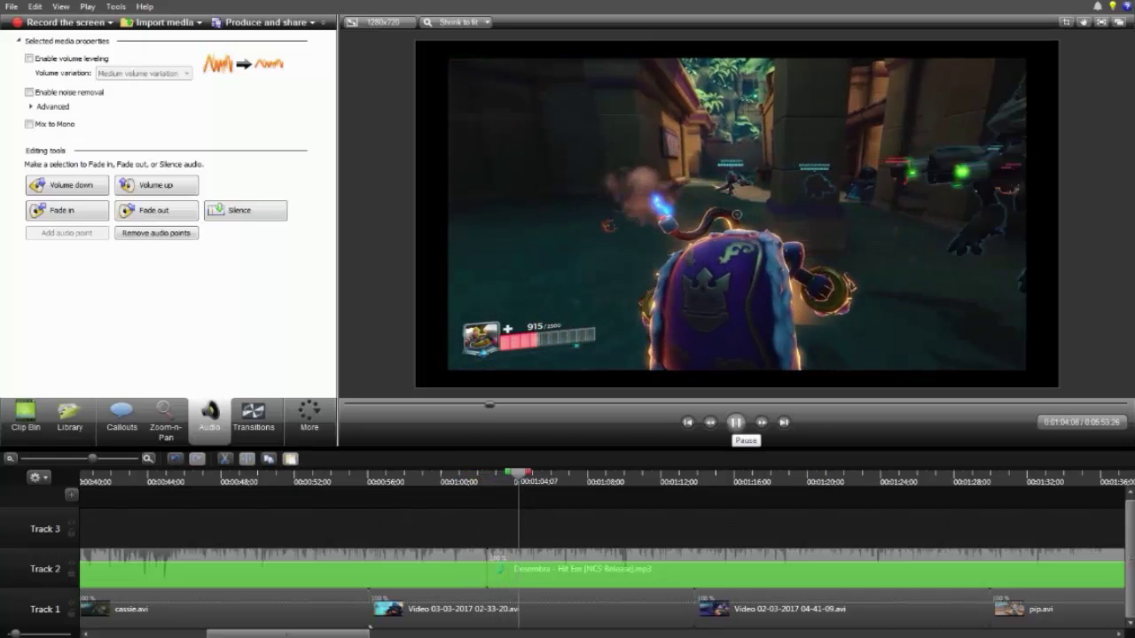
left_click(736, 423)
left_click_drag(521, 473, 246, 480)
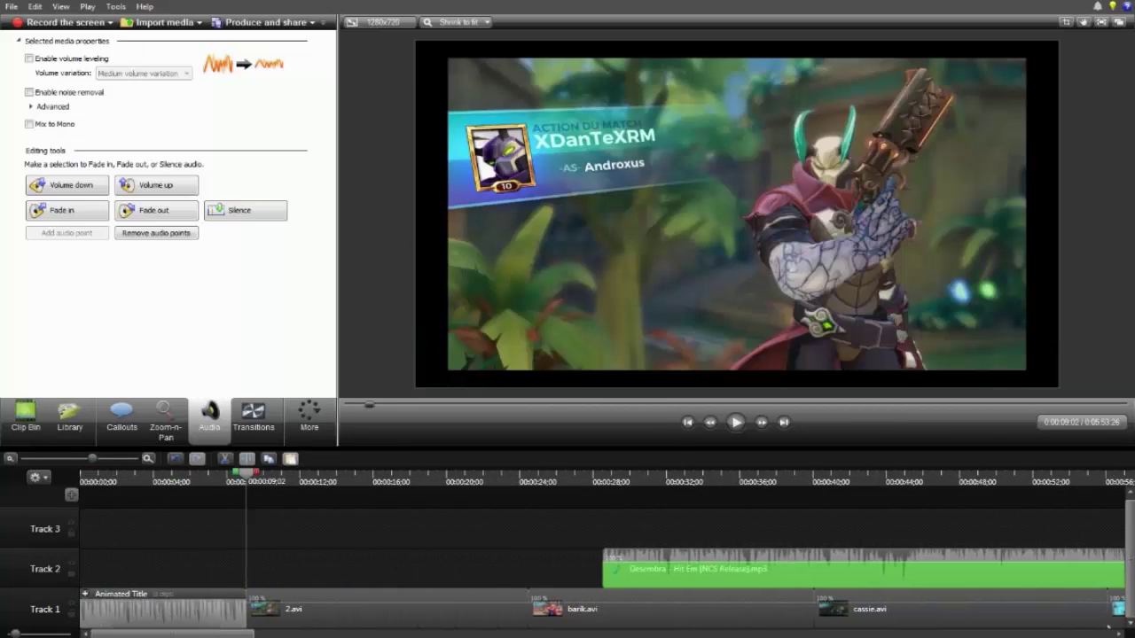
left_click(10, 458)
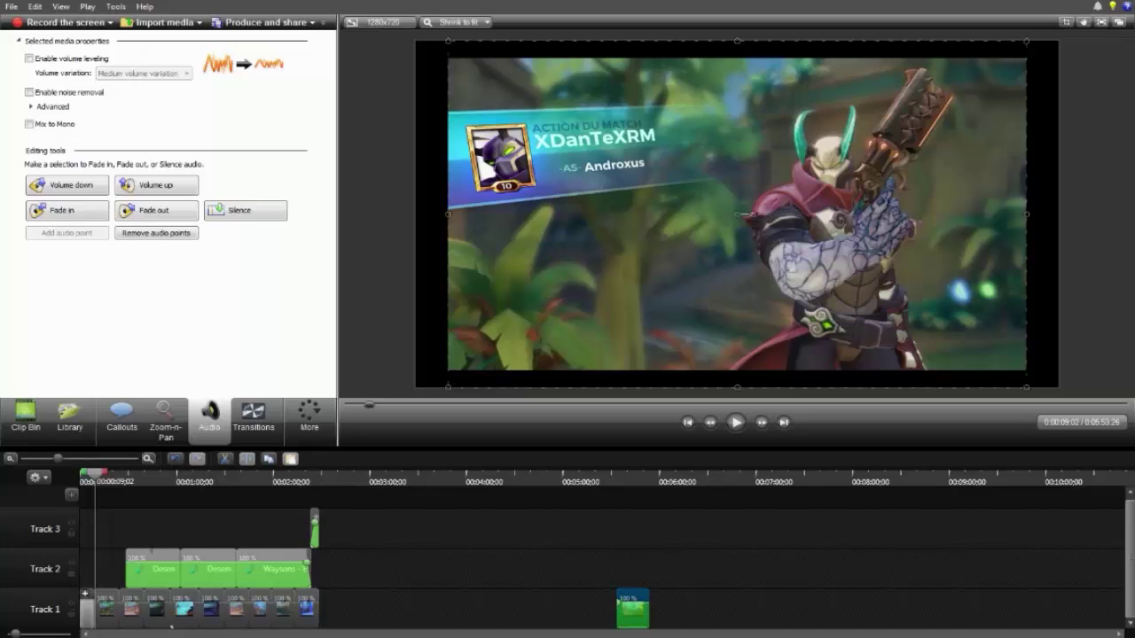
left_click_drag(585, 480, 618, 480)
left_click(737, 423)
left_click(628, 480)
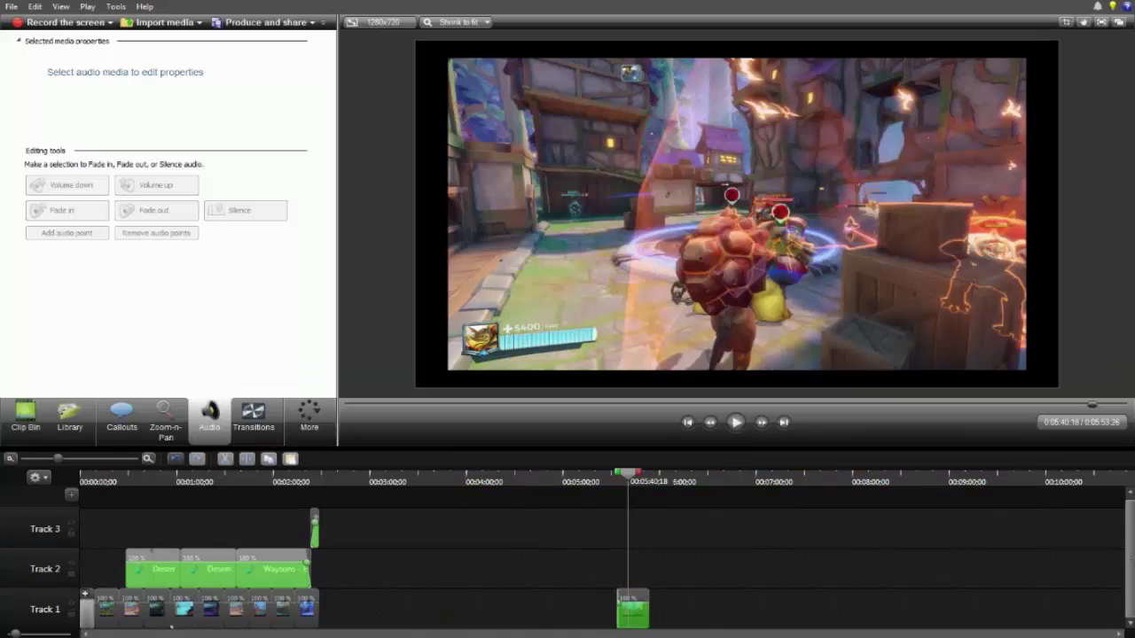
left_click_drag(618, 611, 620, 612)
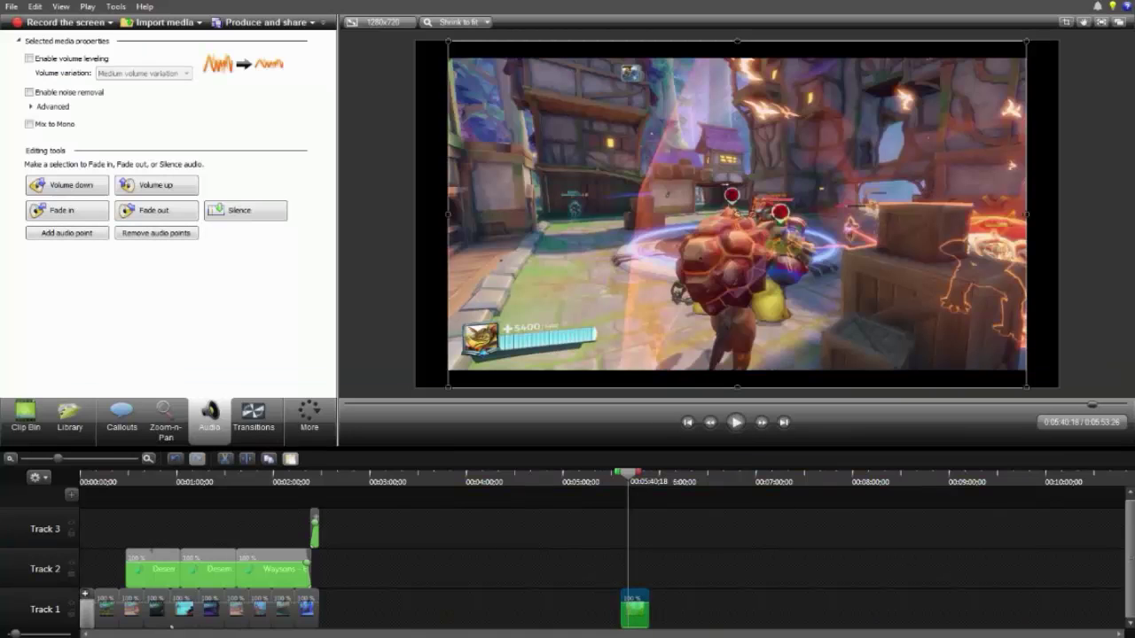
Step: Preview the title intro briefly and move the separate Track 1 clip directly behind the last gameplay clip
left_click(735, 422)
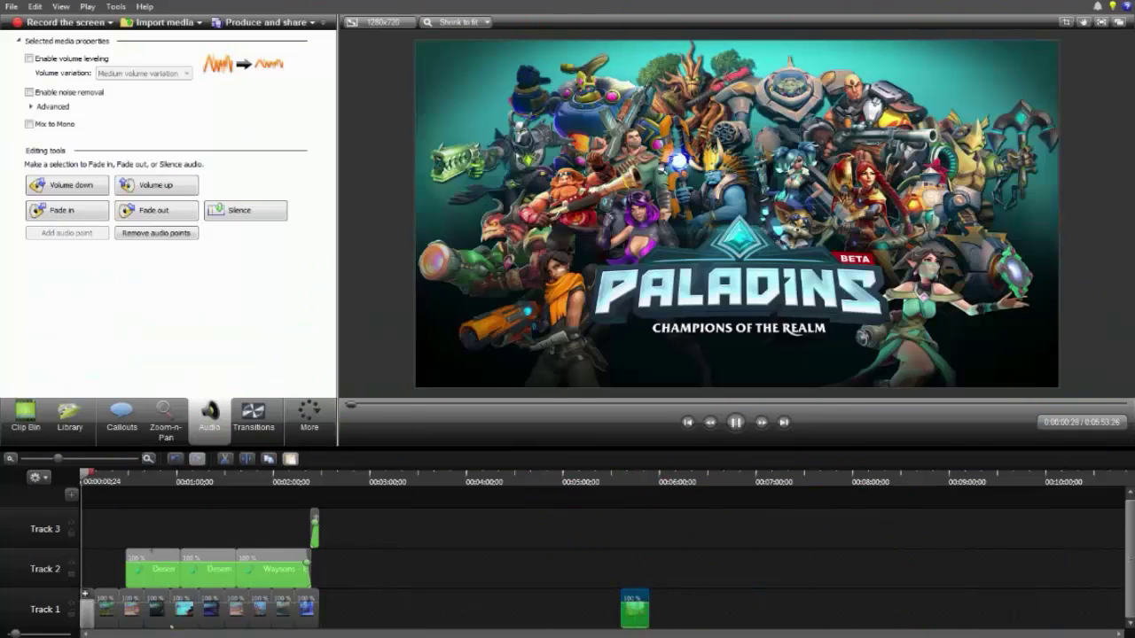
key("space")
left_click_drag(635, 611, 333, 610)
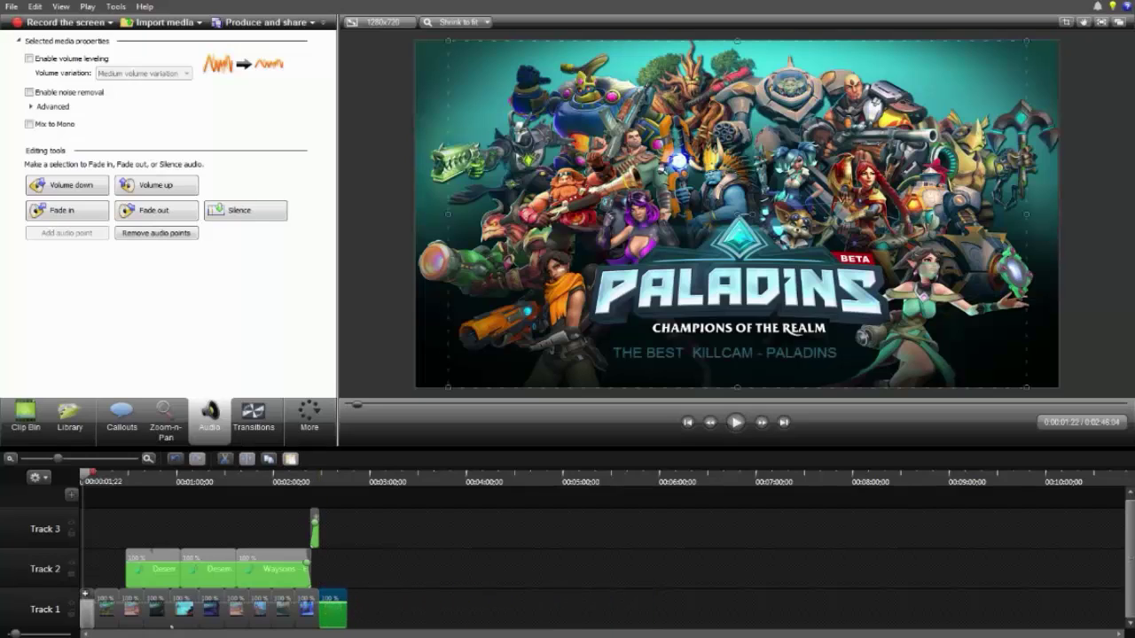
Step: Select all the music on Tracks 2 and 3 and move it earlier to start at the end of the animated title
scroll(355, 576, "up", 2)
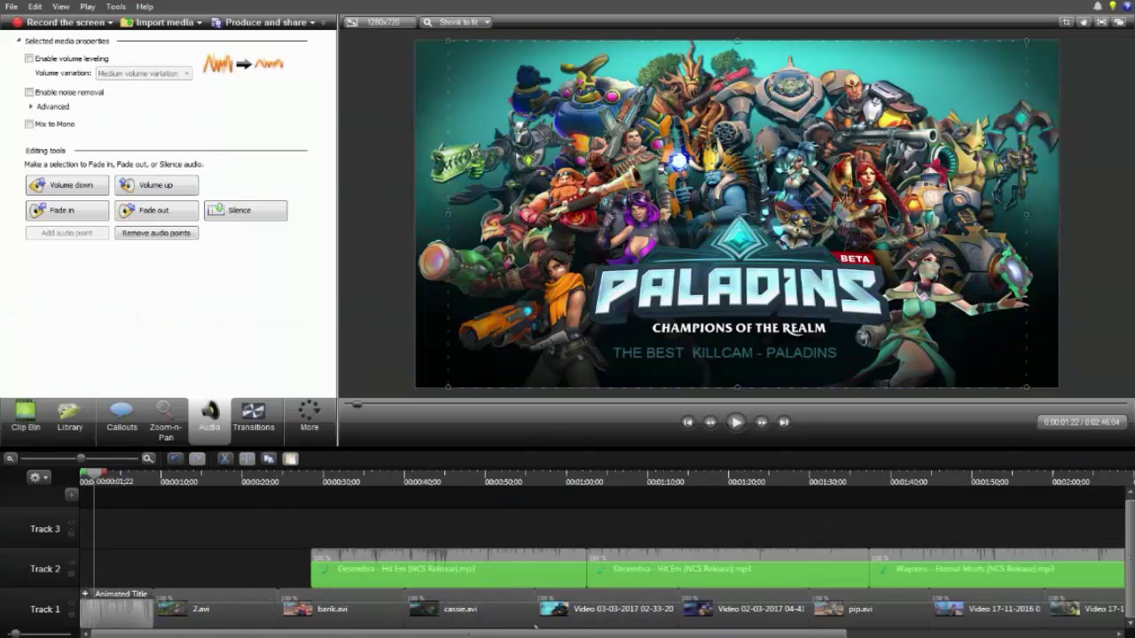
scroll(272, 626, "down", 3)
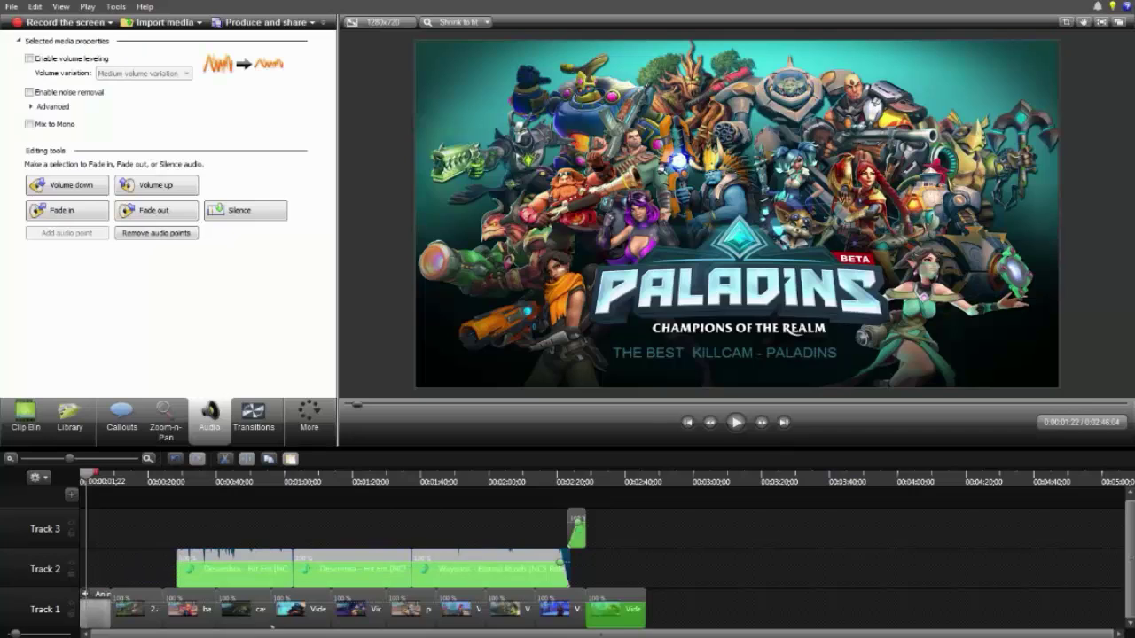
mouse_move(633, 513)
left_mouse_down()
mouse_move(553, 568)
mouse_move(168, 574)
left_mouse_up()
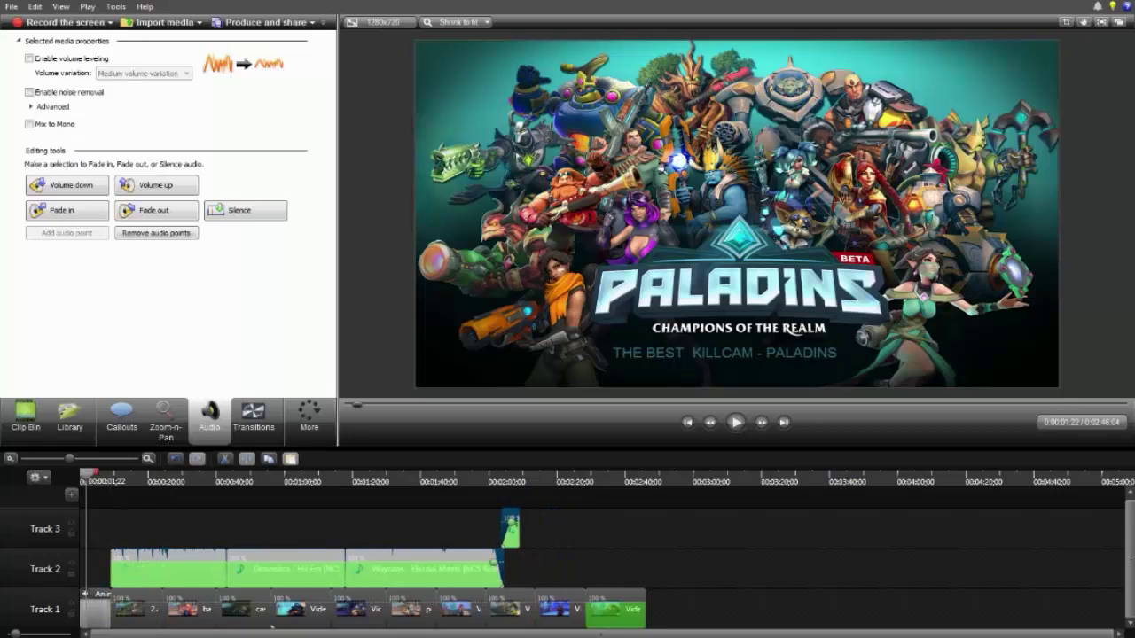
left_click(266, 529)
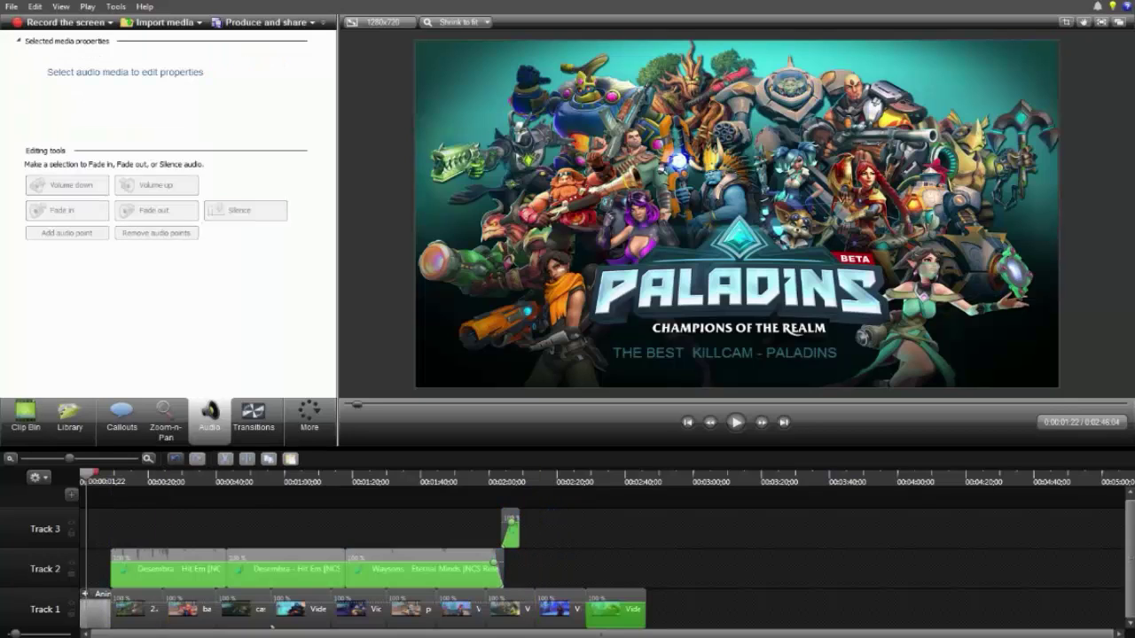
Step: Play the music crossfade between Track 2 and Track 3 from about 0:01:59 to 0:02:09
scroll(603, 567, "up", 5)
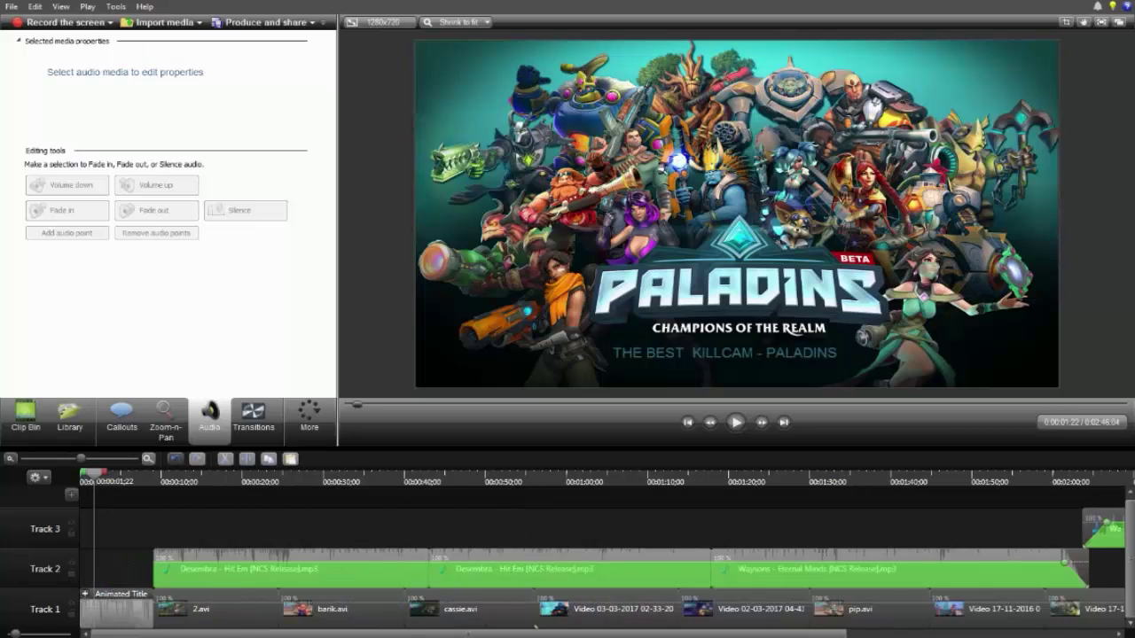
left_click_drag(264, 634, 695, 635)
scroll(101, 632, "right", 5)
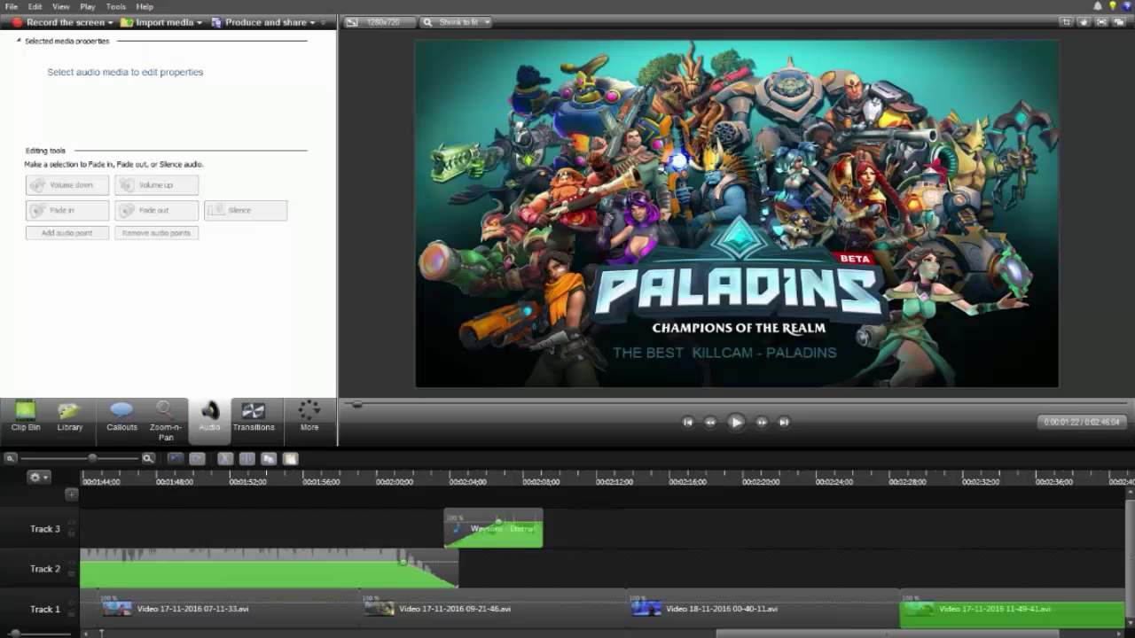
left_click_drag(495, 479, 370, 479)
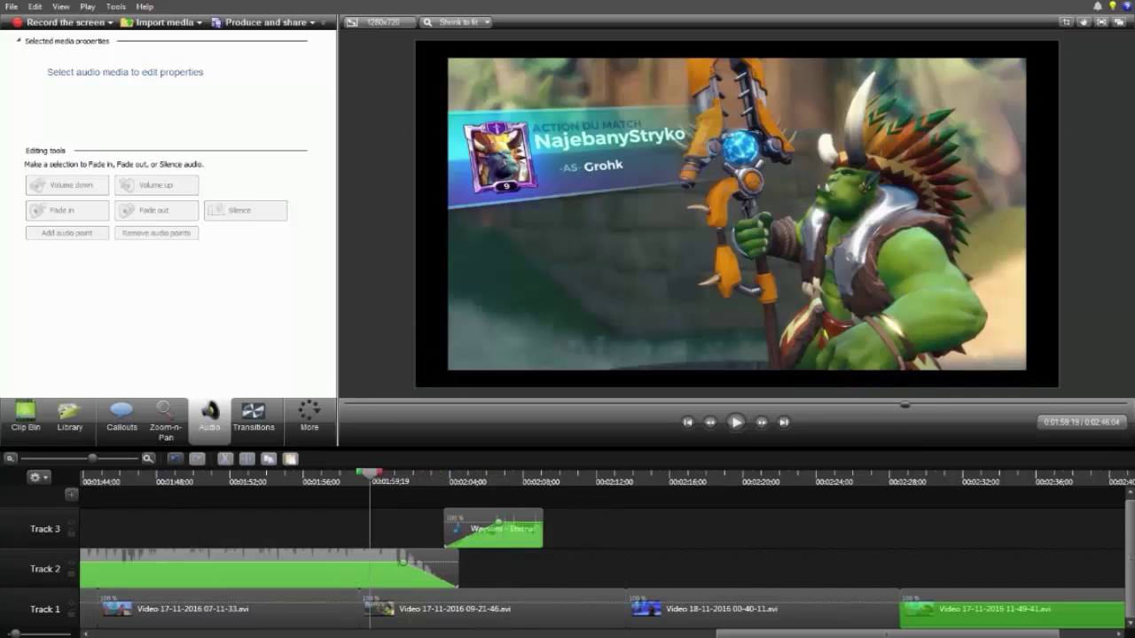
left_click(735, 422)
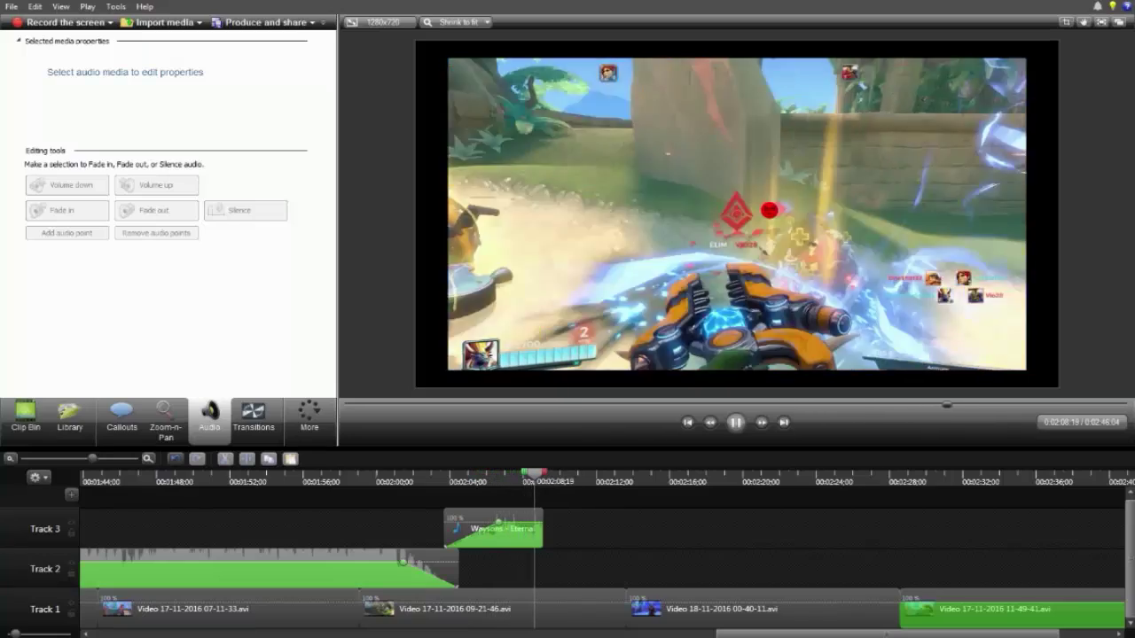
key("space")
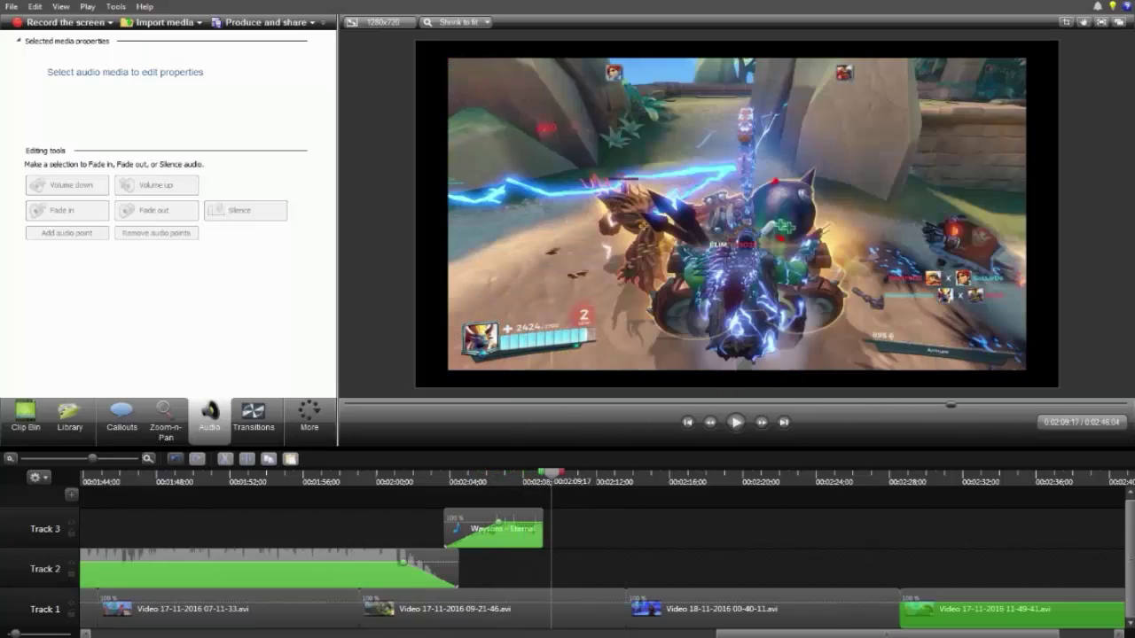
Step: Switch to the NCS music folder and audition songs such as Syn Cole - Feel Good and TheFatRat - Monody in VLC
mouse_move(163, 635)
left_click(232, 596)
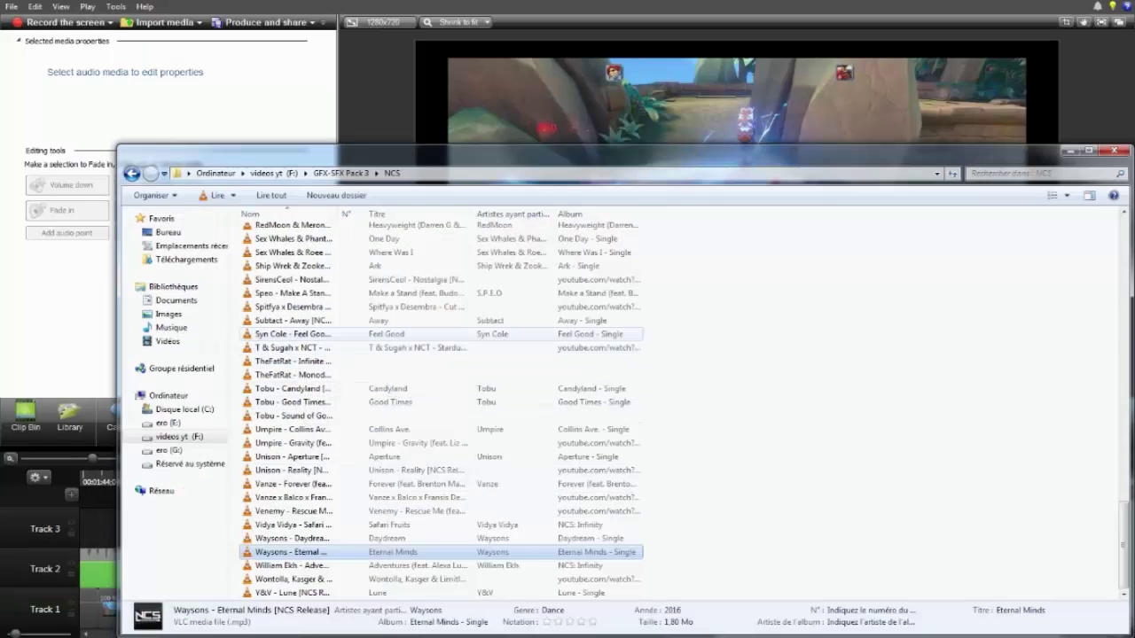
double_click(300, 334)
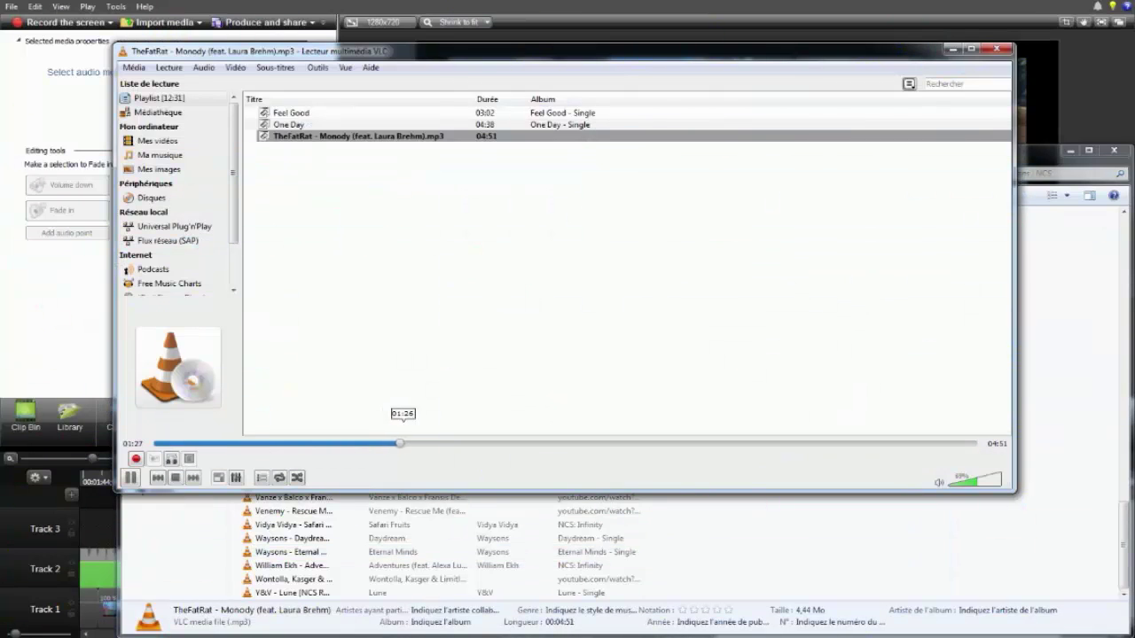
left_click(953, 48)
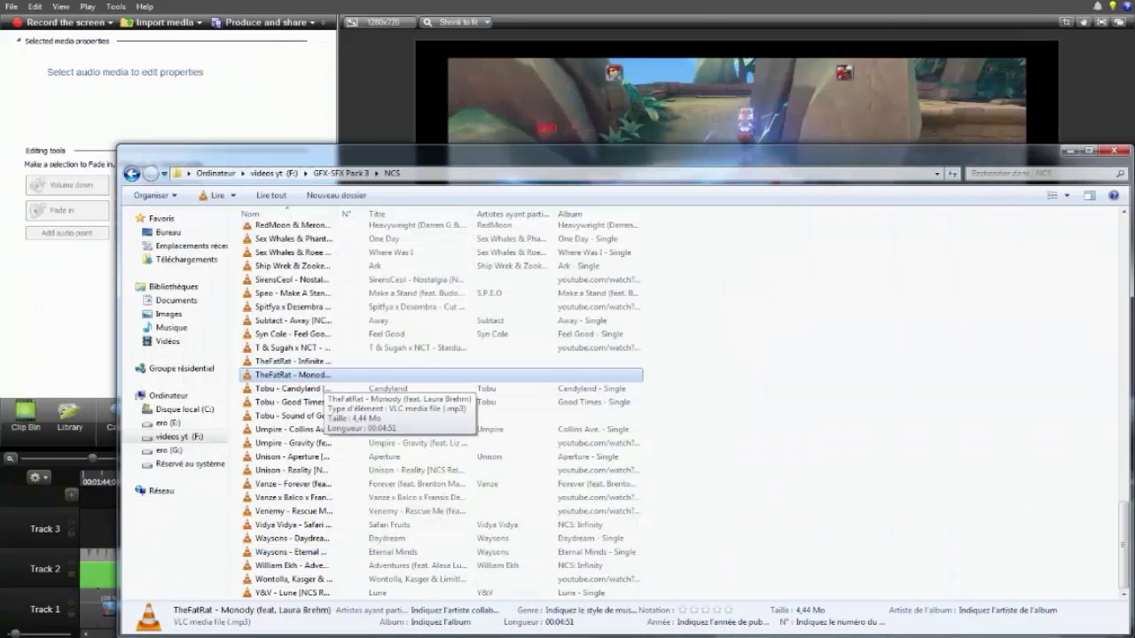
Step: Add TheFatRat - Monody (feat. Laura Brehm).mp3 from the NCS folder to the Clip Bin and close the VLC player
left_click(25, 416)
mouse_move(164, 636)
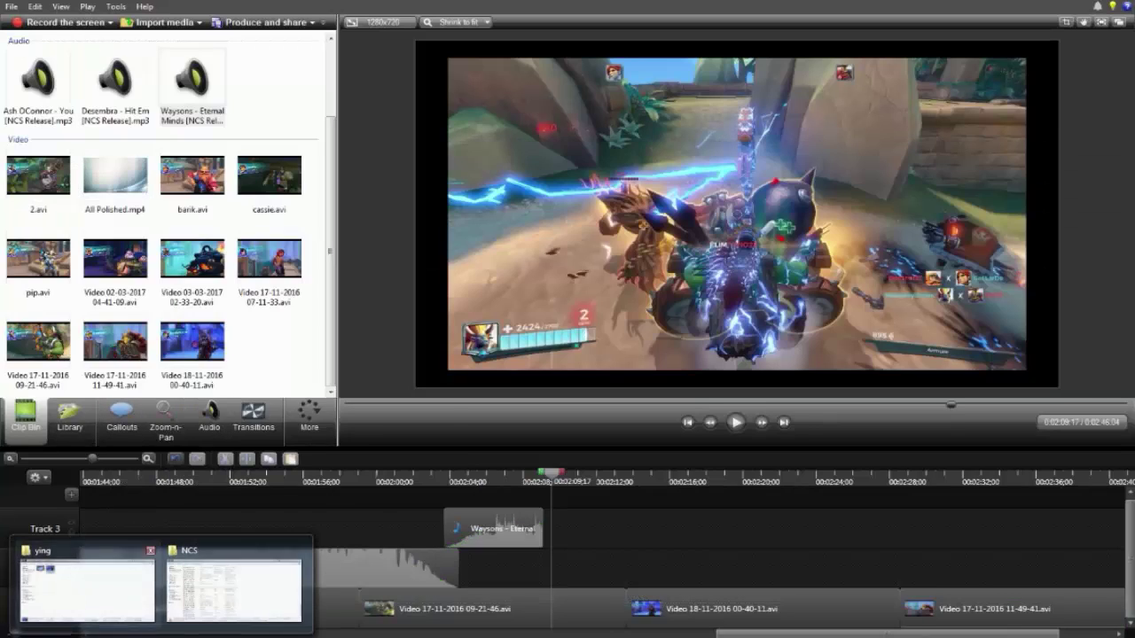
left_click(234, 587)
left_click_drag(286, 376, 273, 123)
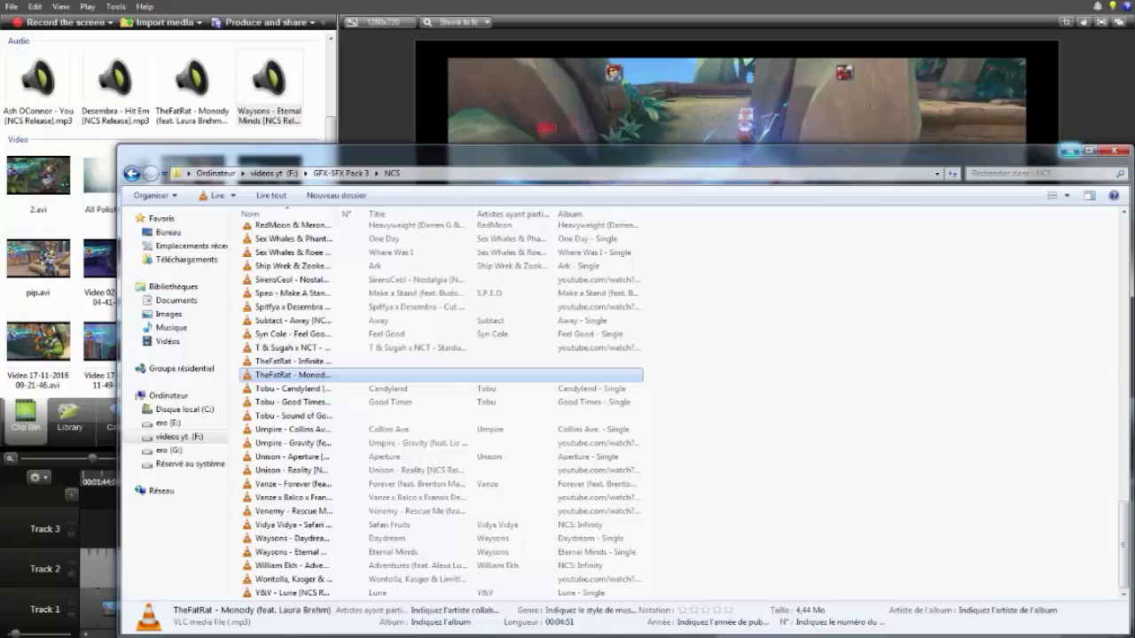
left_click(1070, 151)
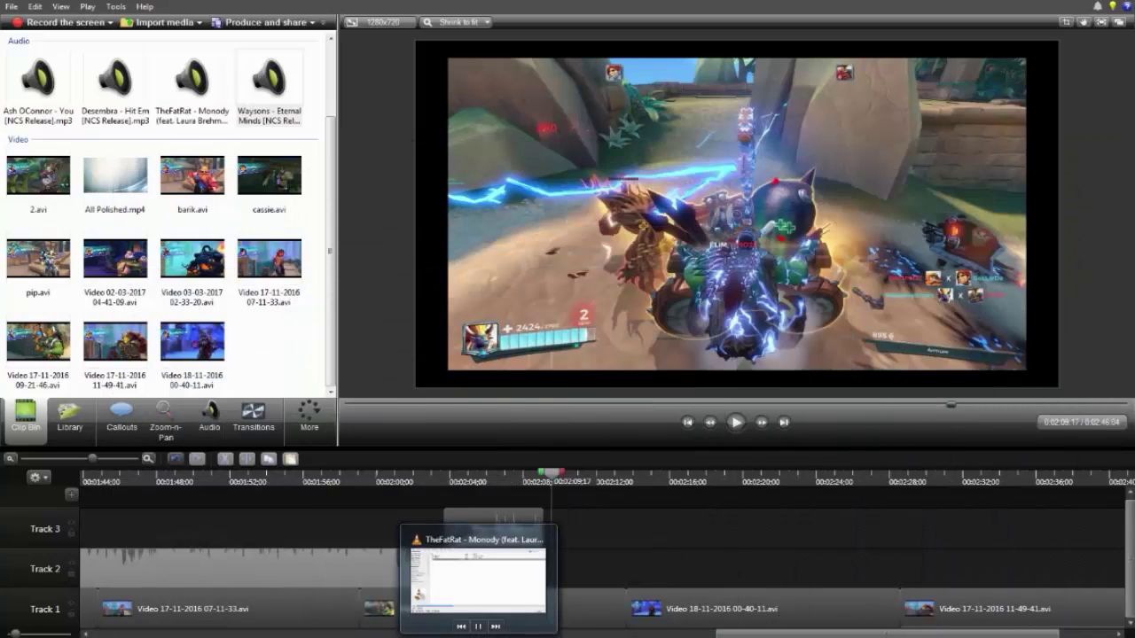
right_click(479, 637)
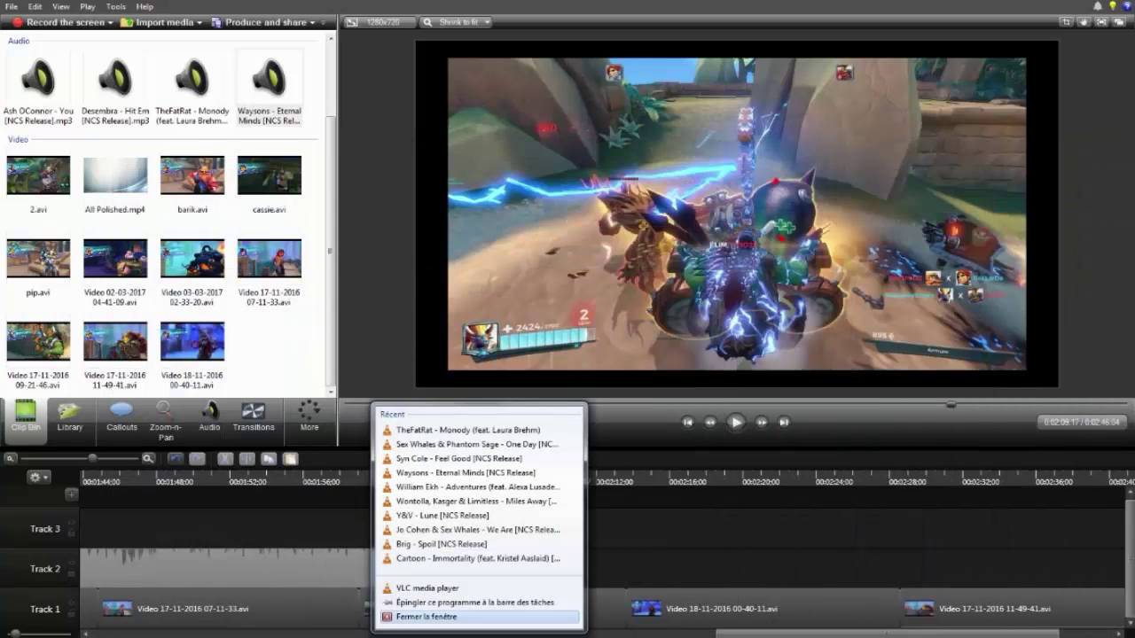
left_click(470, 618)
Step: Try Waysons - Eternal Minds on Track 2 at about 0:02:15, preview it with the gameplay, and delete it again
left_click(269, 82)
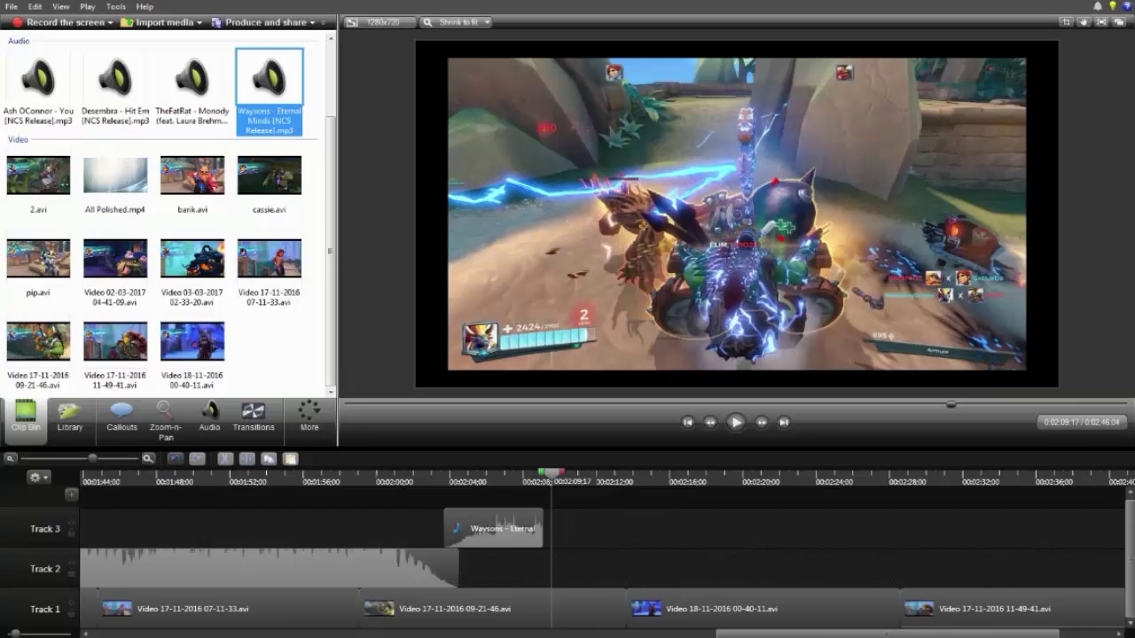
left_click_drag(270, 81, 665, 570)
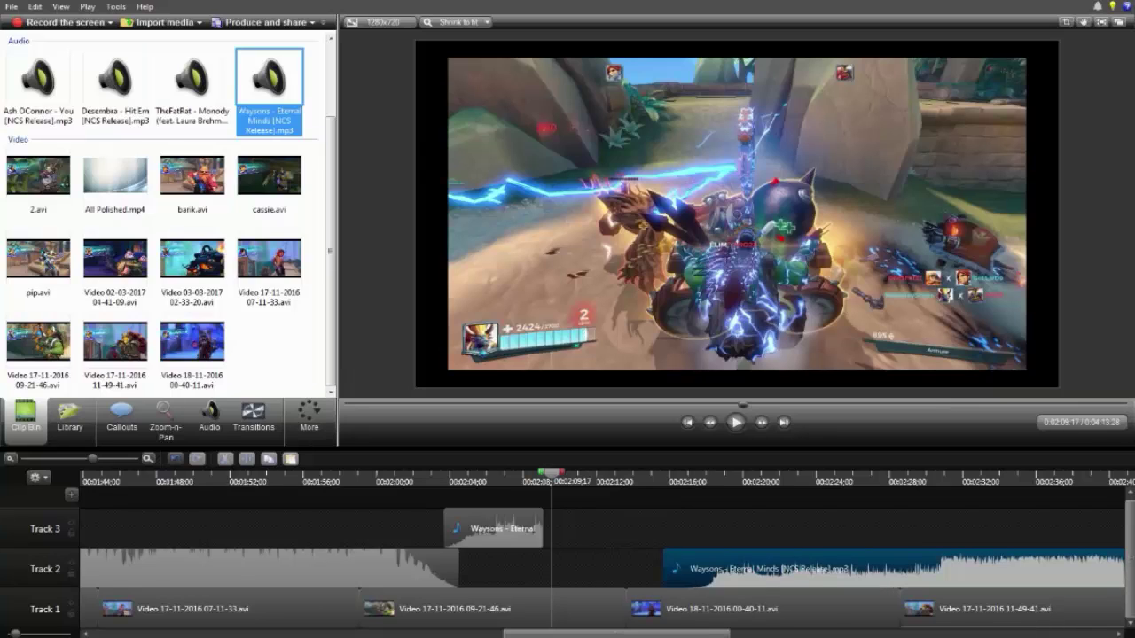
left_click(694, 569)
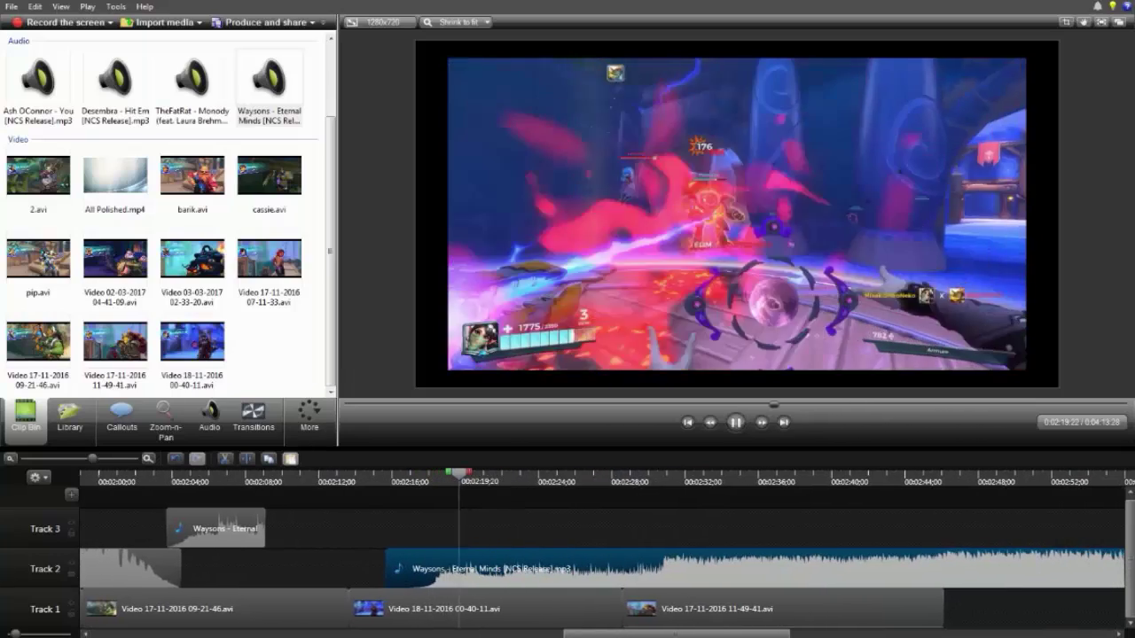
left_click(658, 475)
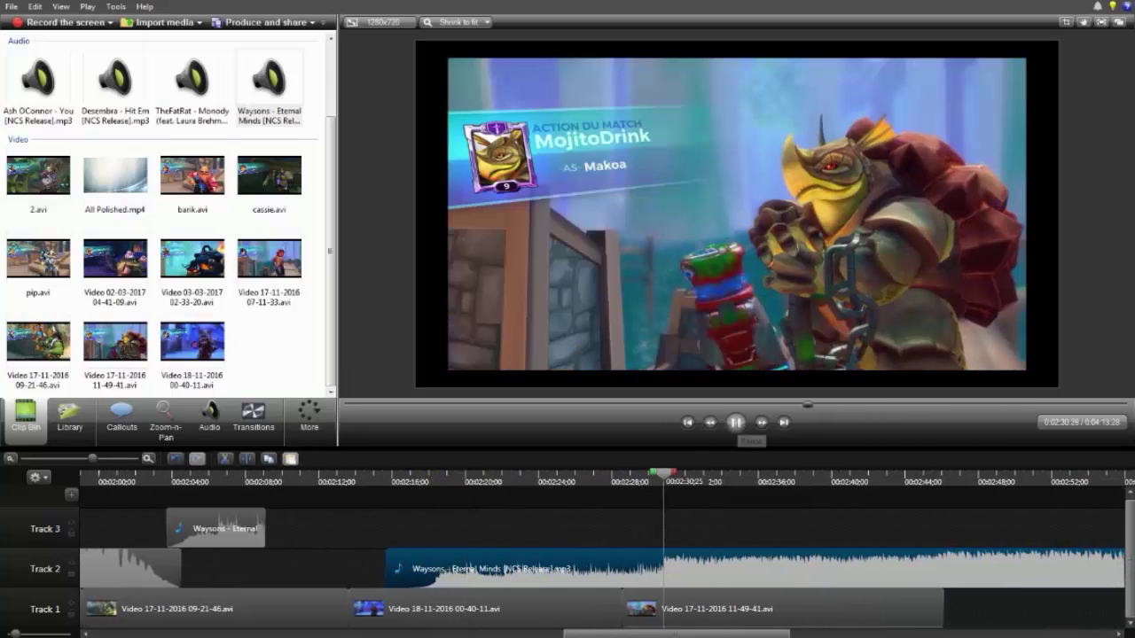
left_click(736, 423)
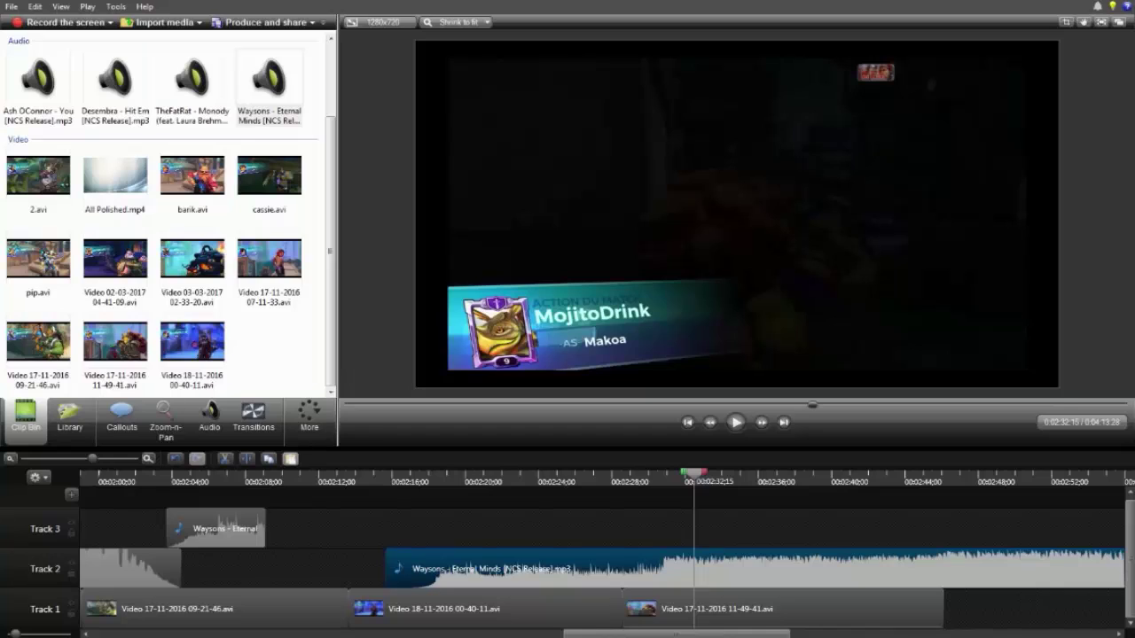
key("Delete")
Step: Place TheFatRat - Monody on the timeline, cut off its opening, and move the main part to Track 4 behind the Track 3 music
left_click(193, 81)
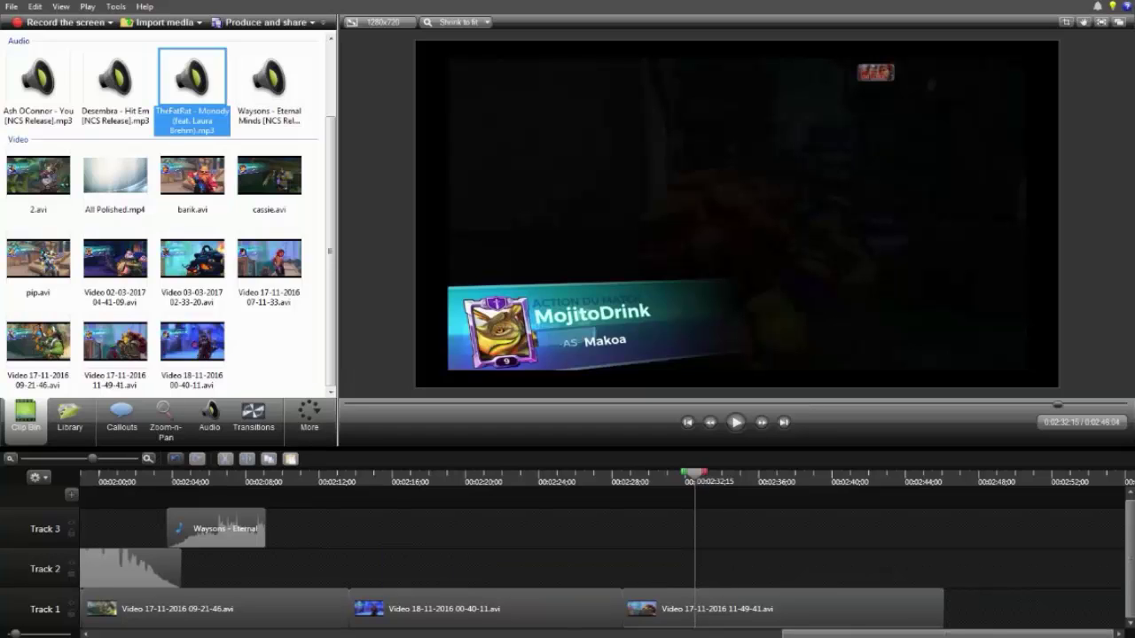
left_click_drag(191, 89, 519, 569)
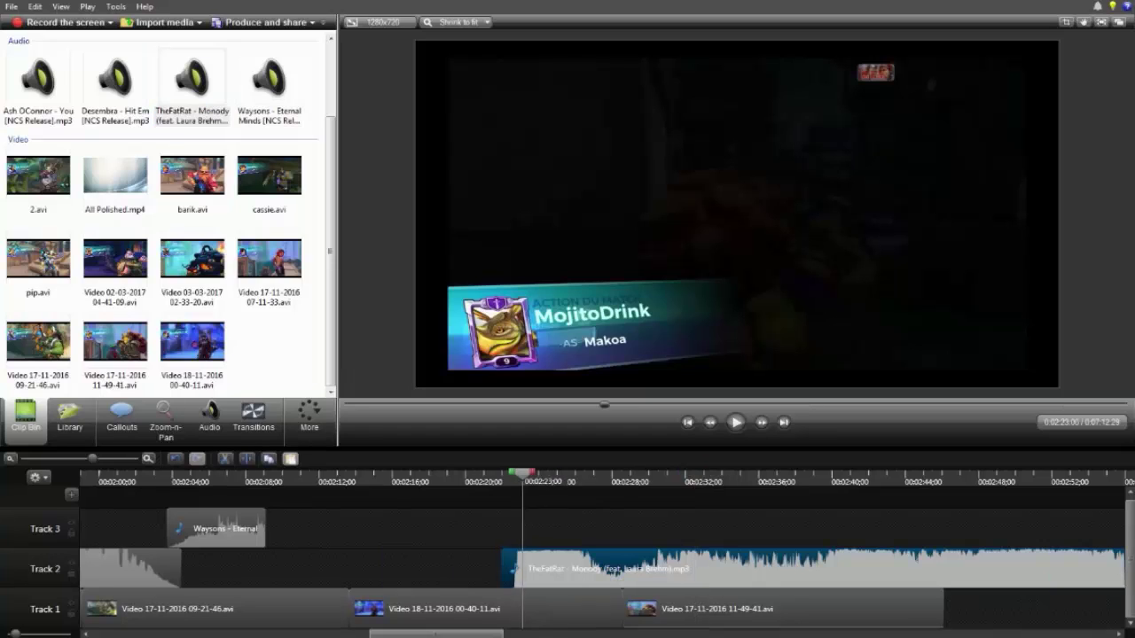
left_click(736, 423)
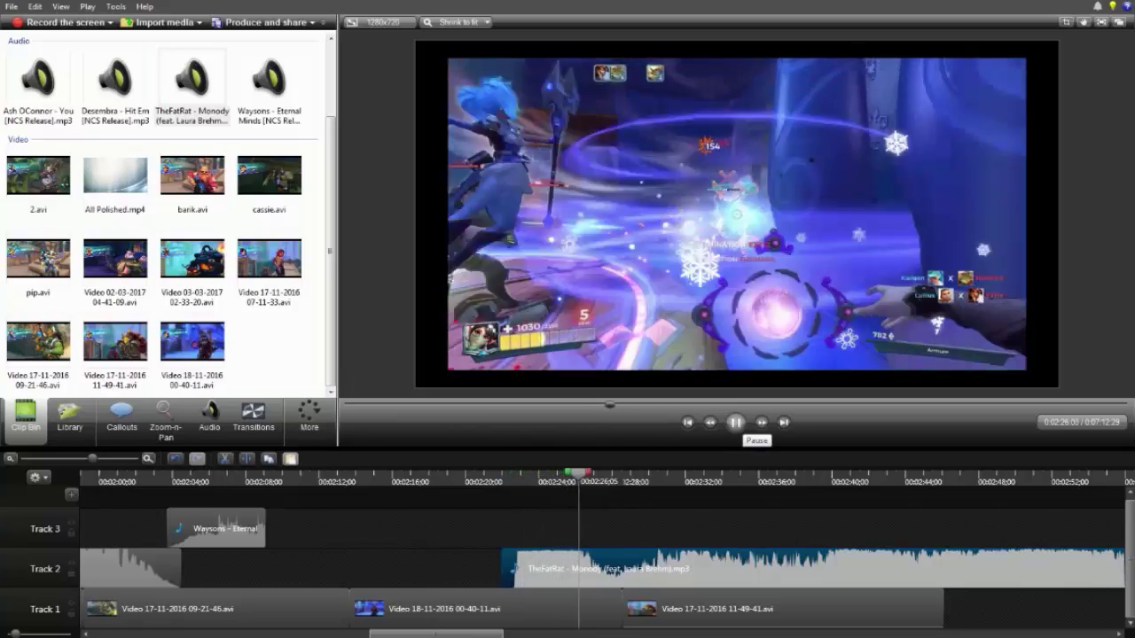
left_click_drag(436, 634, 498, 634)
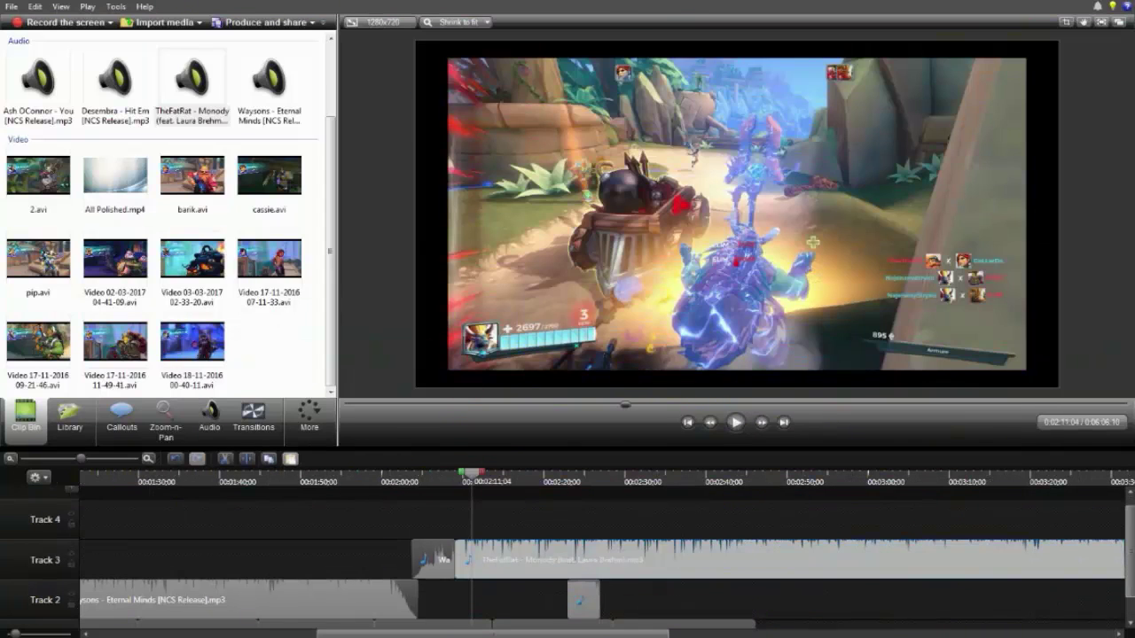
left_click_drag(528, 561, 528, 521)
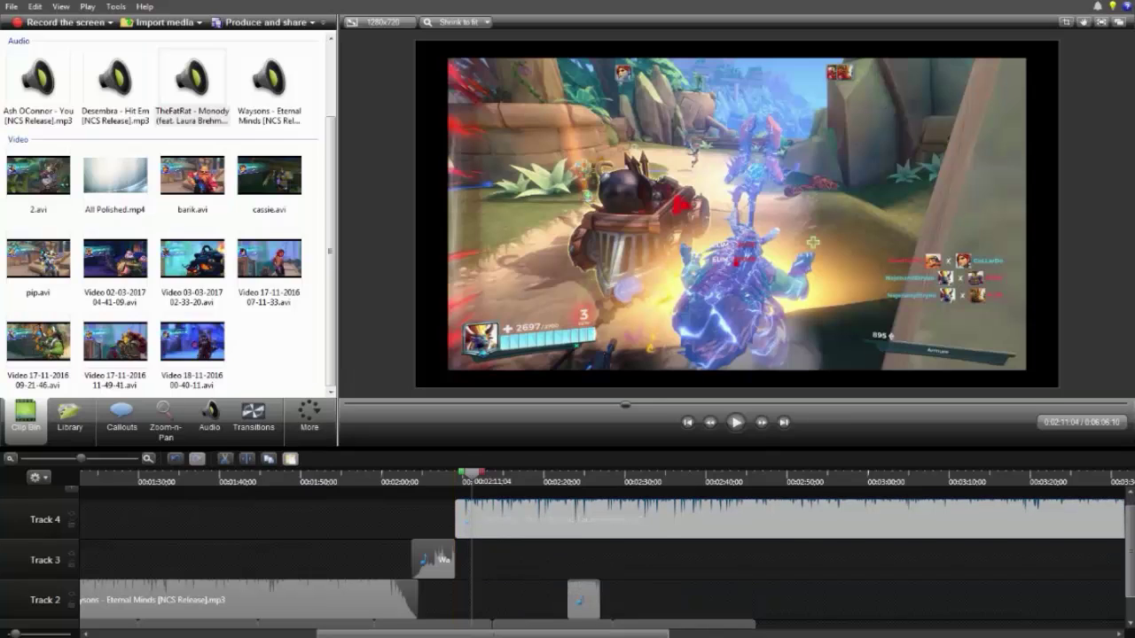
Step: Fade in the Monody music on Track 4 and fade out the short Waysons clip on Track 3
left_click(209, 415)
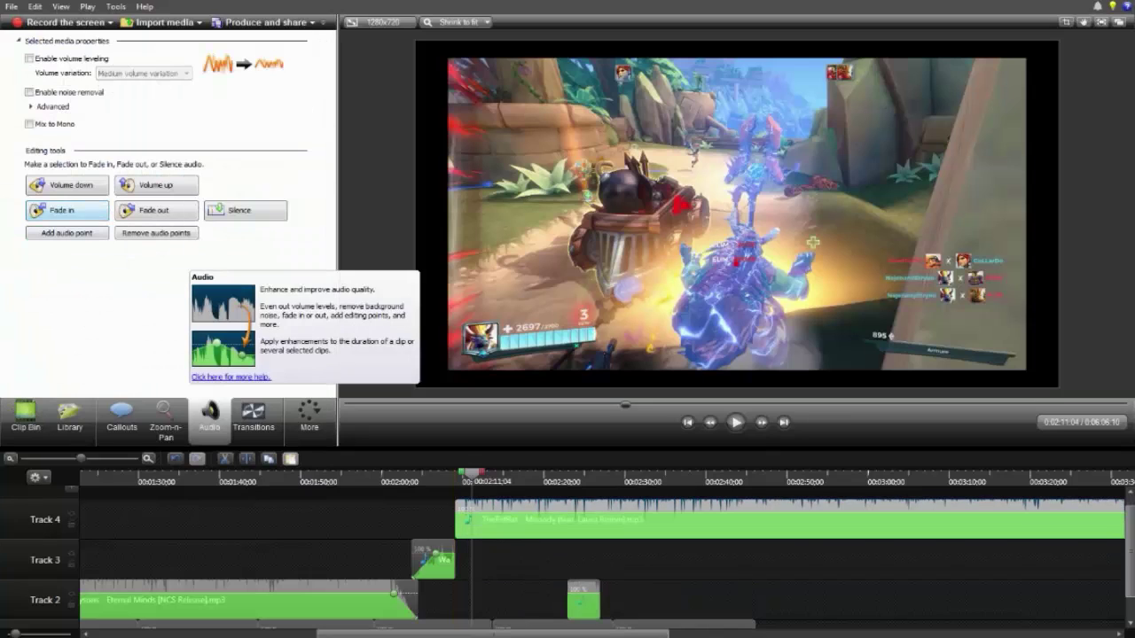
left_click(66, 210)
left_click(434, 562)
left_click(156, 210)
Step: Move the Monody music on Track 4 slightly earlier to overlap the end of the Track 3 clip
scroll(602, 523, "up", 3)
left_click(602, 523)
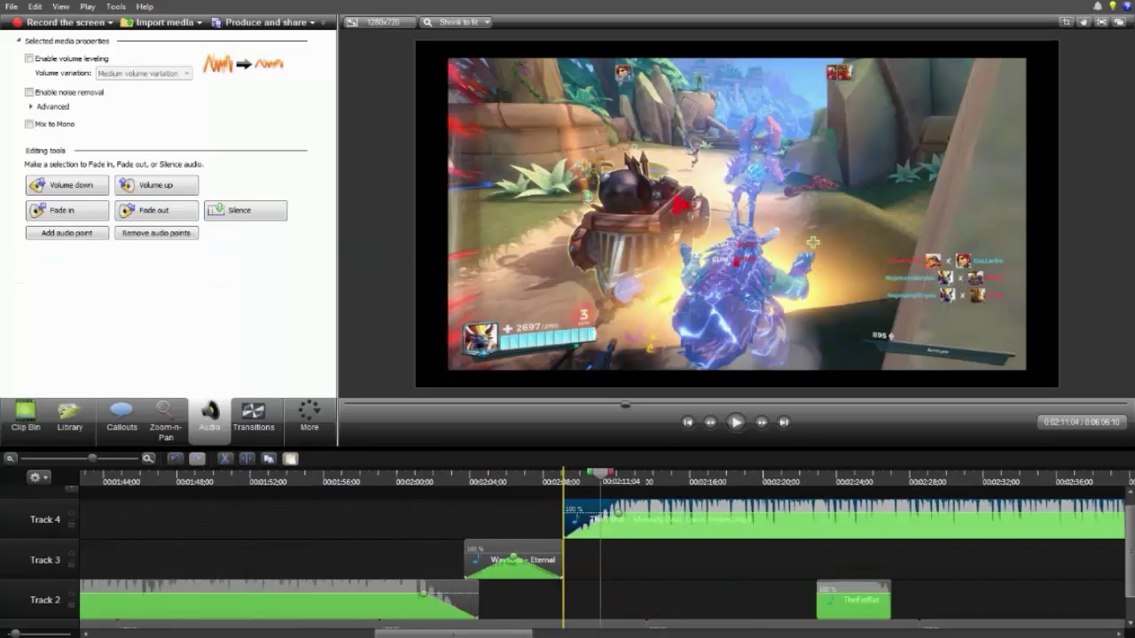
left_click_drag(674, 521, 658, 520)
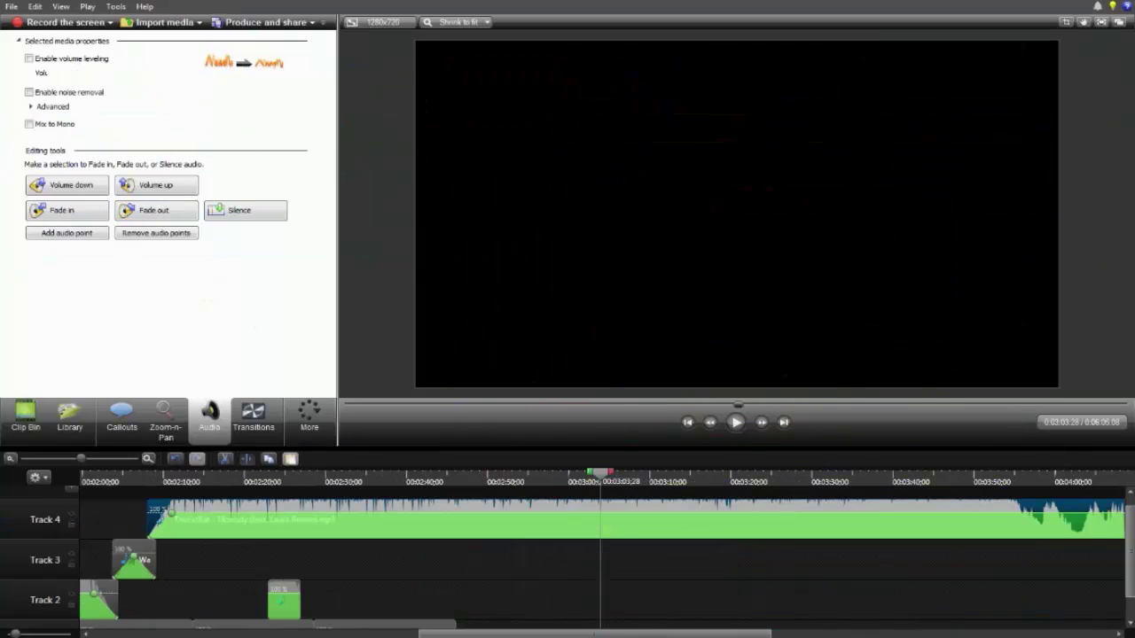
Step: Split the Track 4 music at about 0:02:28 and fit the short Track 2 Monody piece between its two parts
left_click(736, 422)
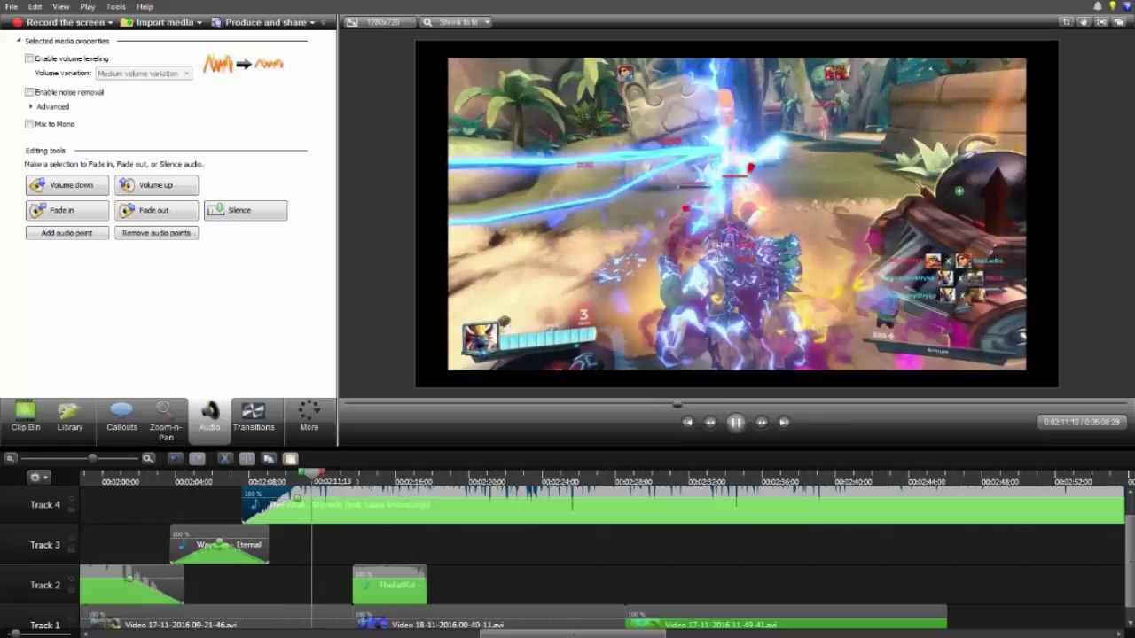
key("space")
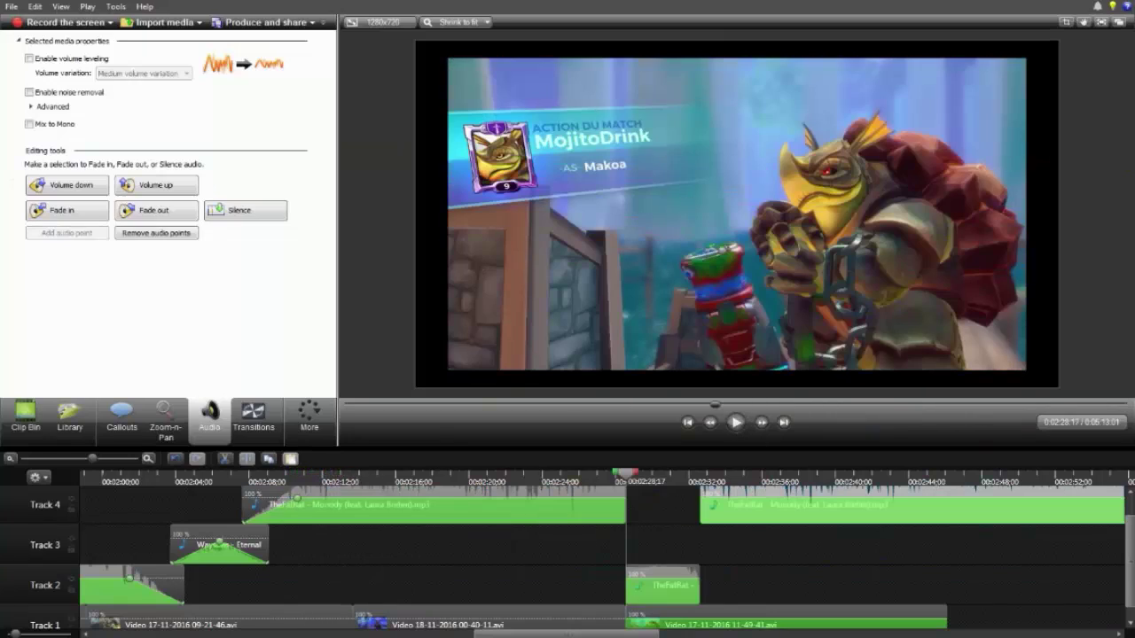
scroll(626, 546, "up", 2)
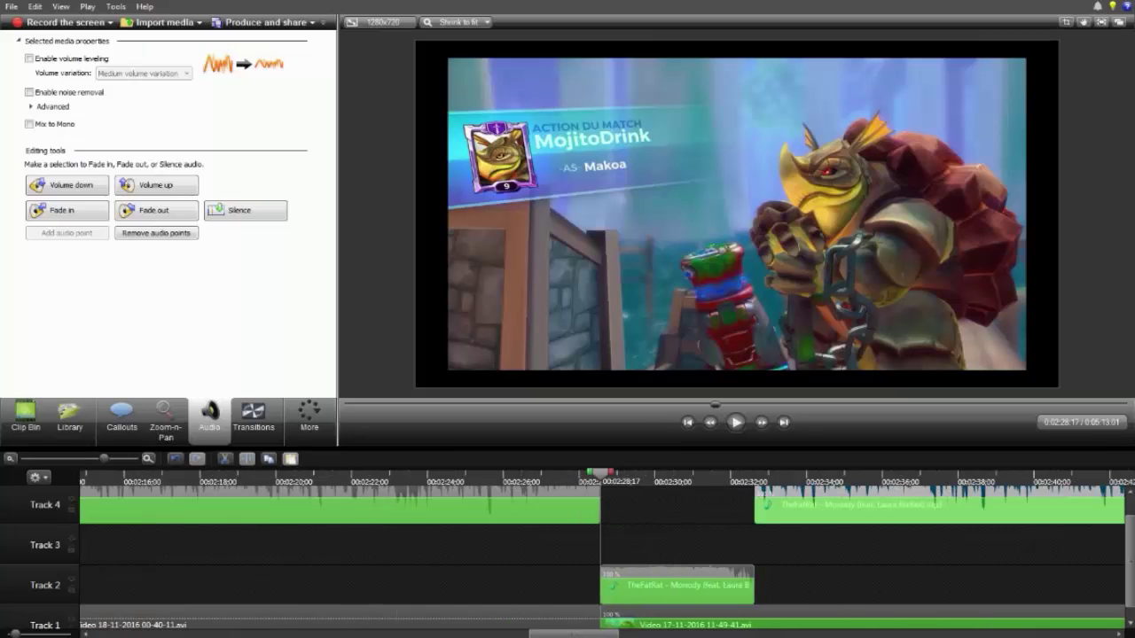
left_click(681, 620)
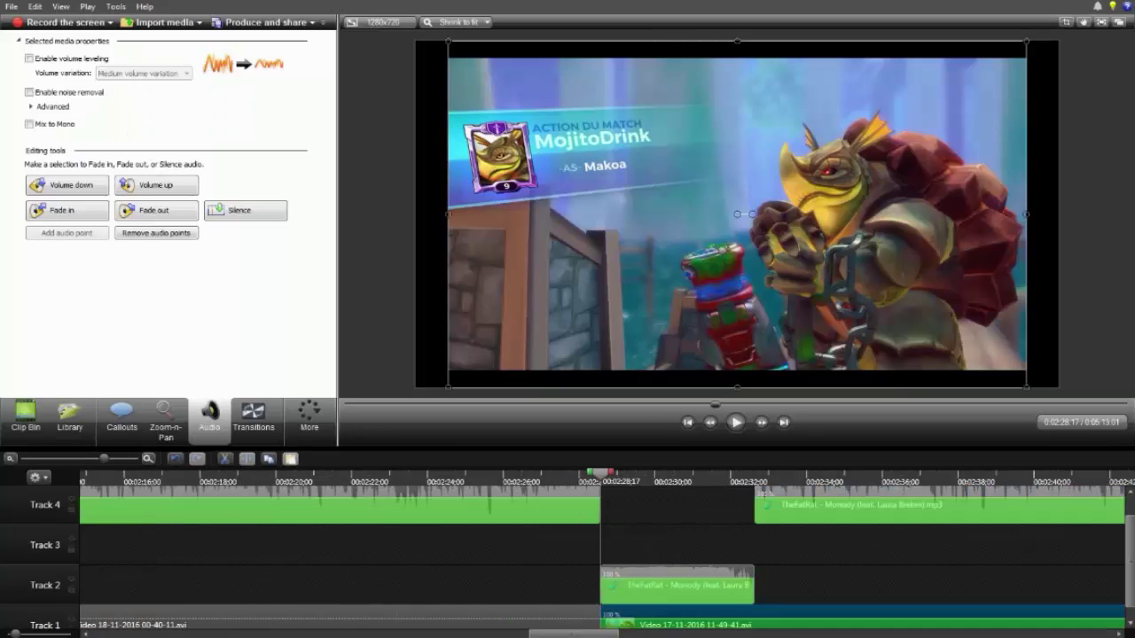
Step: Play the music joins from about 0:01:57 to 0:02:38 and return the playhead to about 0:02:36 in the last clip
left_click_drag(600, 474, 355, 473)
left_click(11, 459)
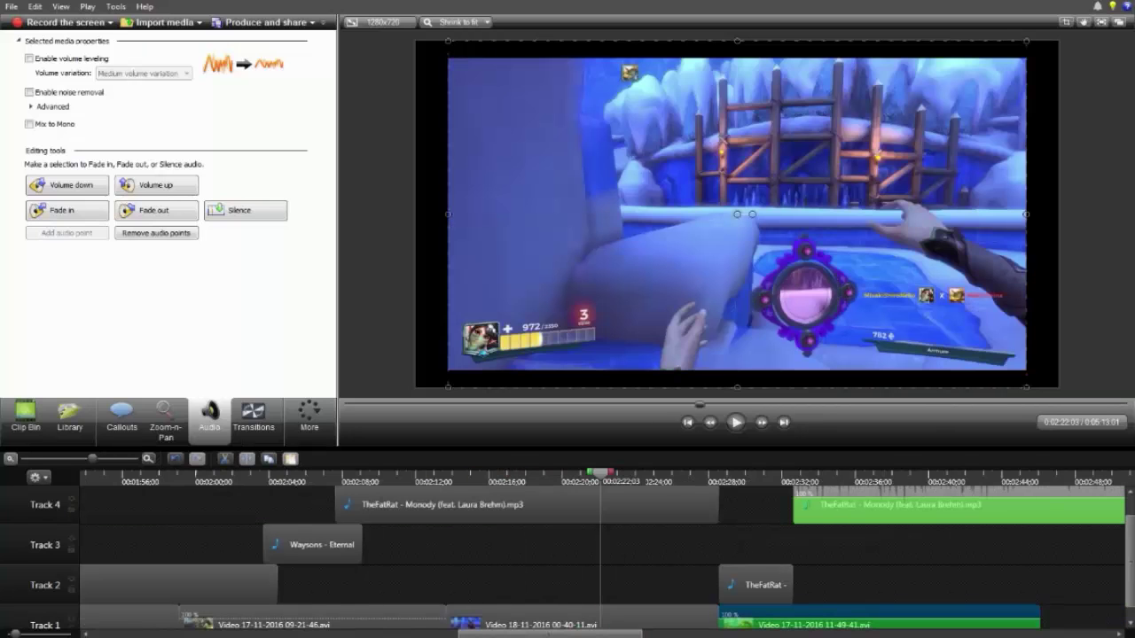
left_click(153, 475)
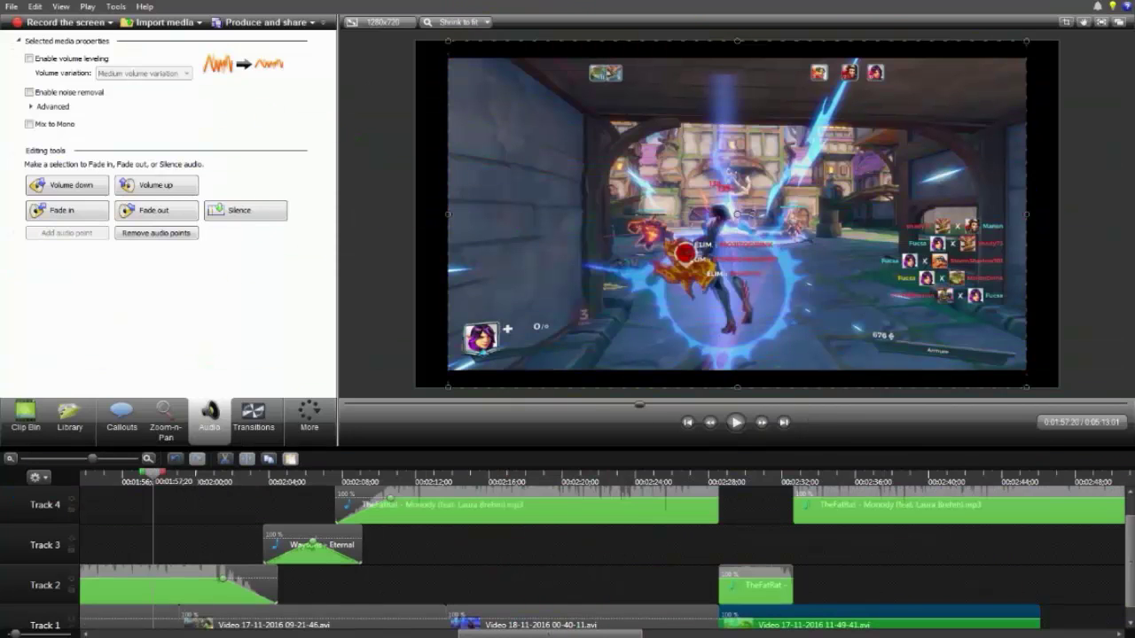
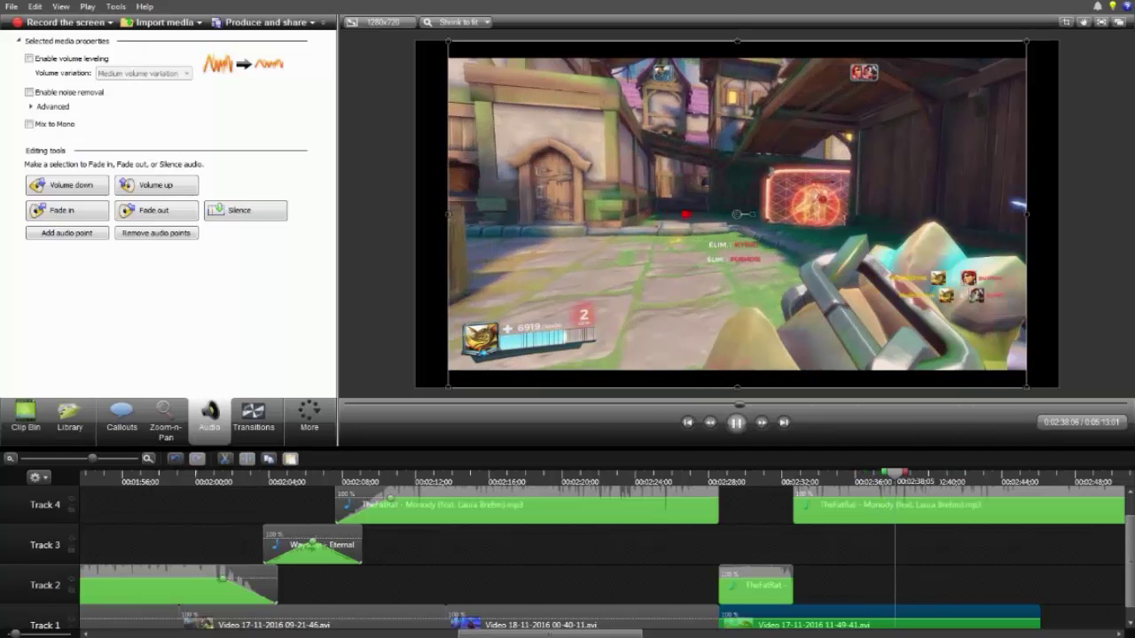
key("space")
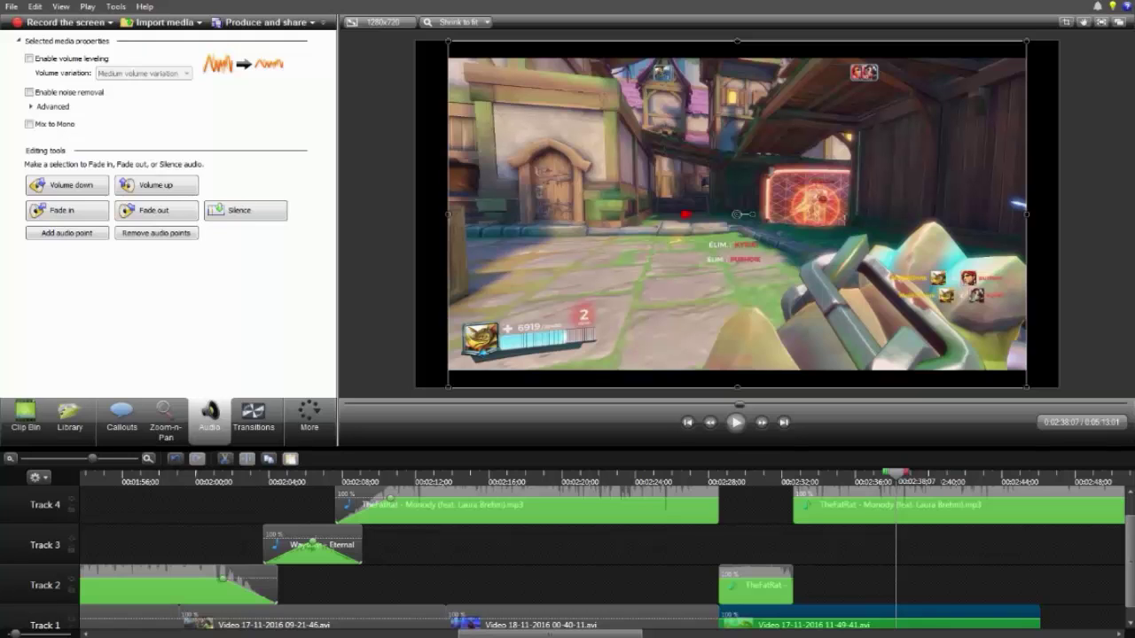
left_click_drag(895, 474, 863, 474)
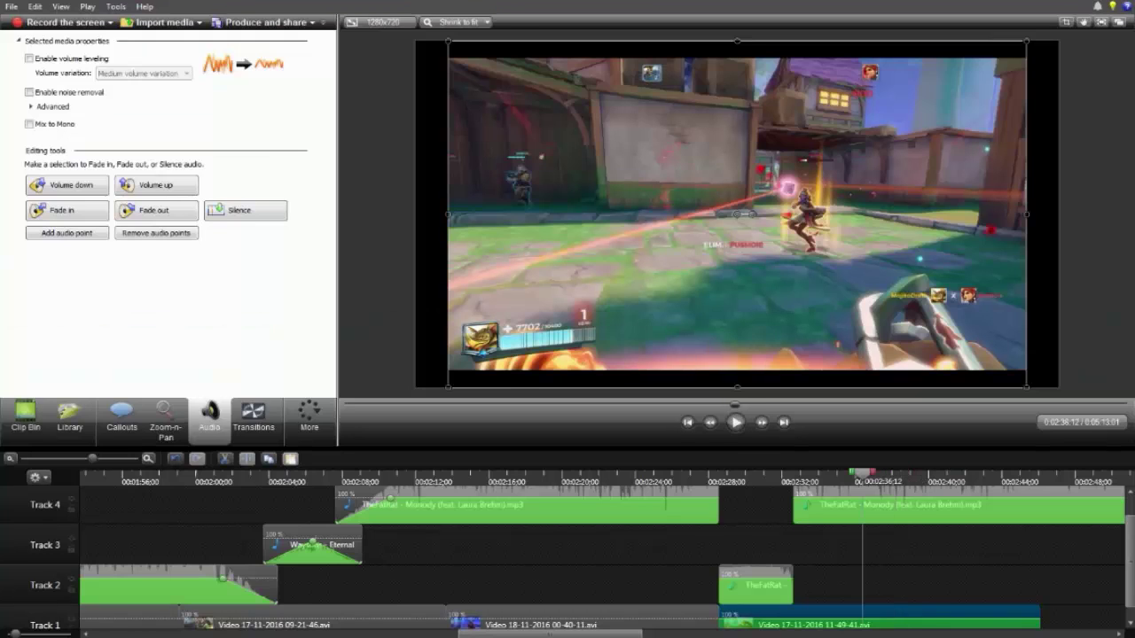
left_click_drag(550, 634, 598, 634)
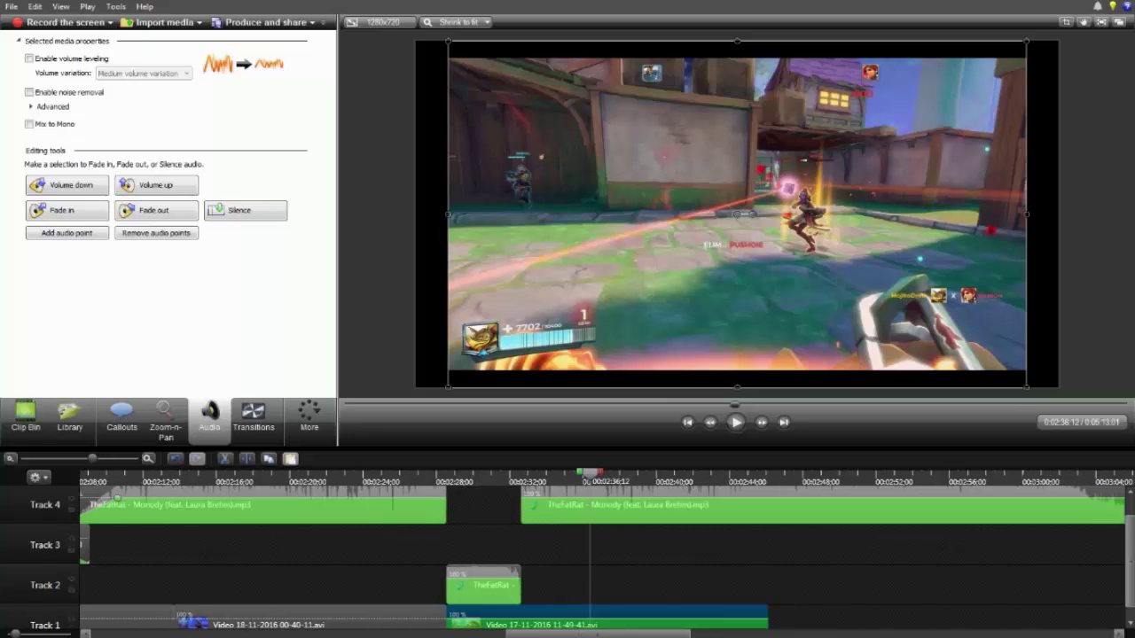
Step: Split the Track 4 Monody music at the end of the last gameplay clip, 0:02:46;04, and delete the remainder
left_click(736, 423)
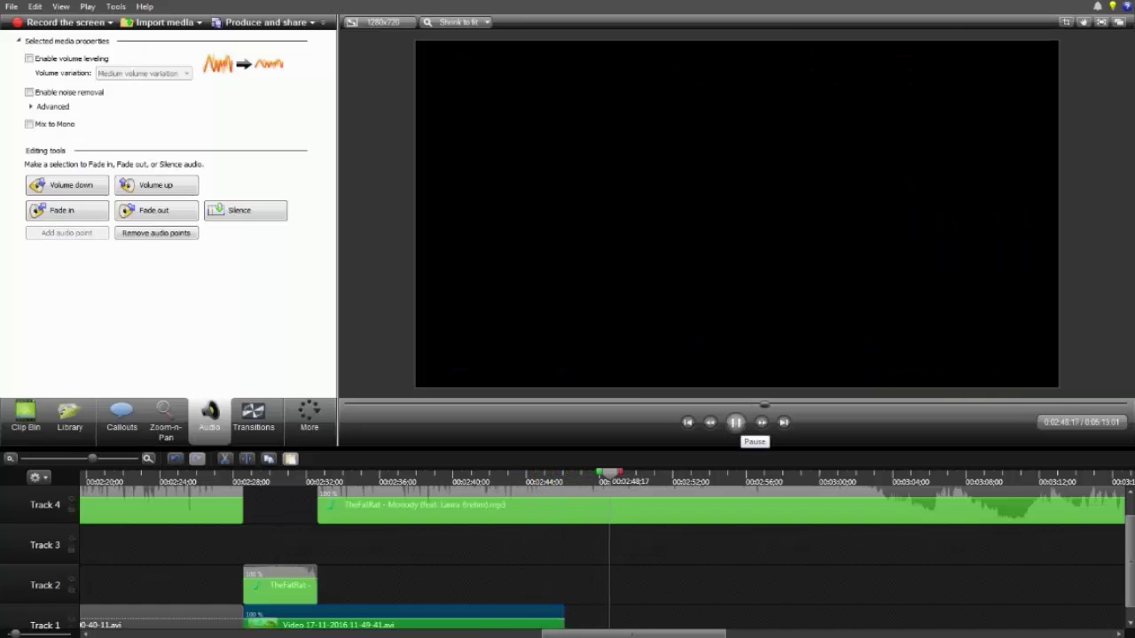
left_click(735, 423)
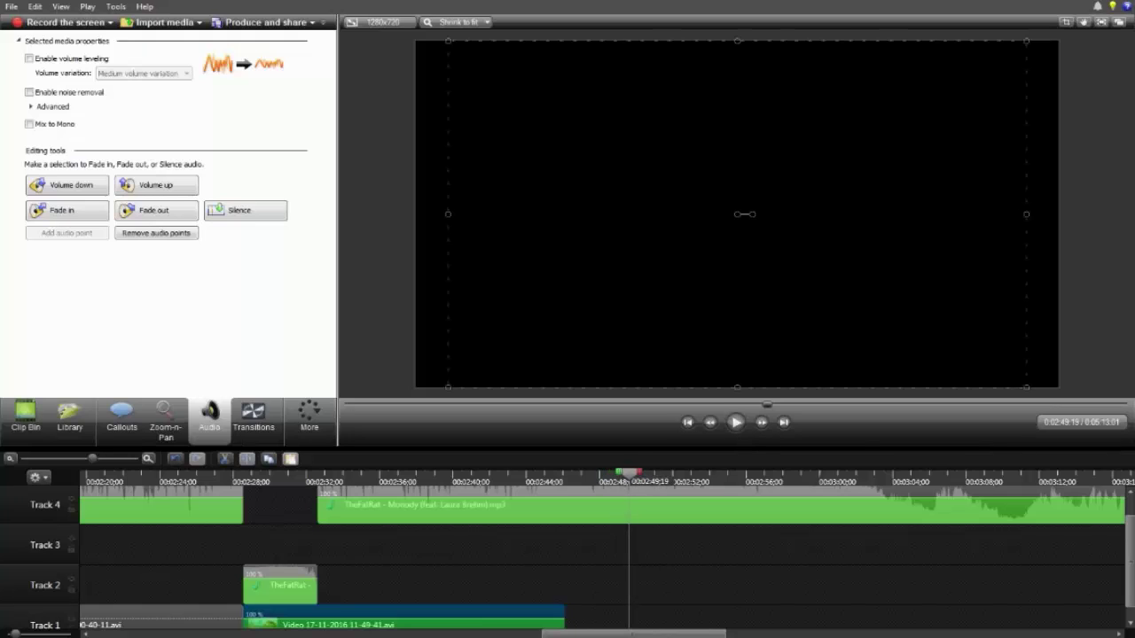
left_click_drag(629, 474, 565, 473)
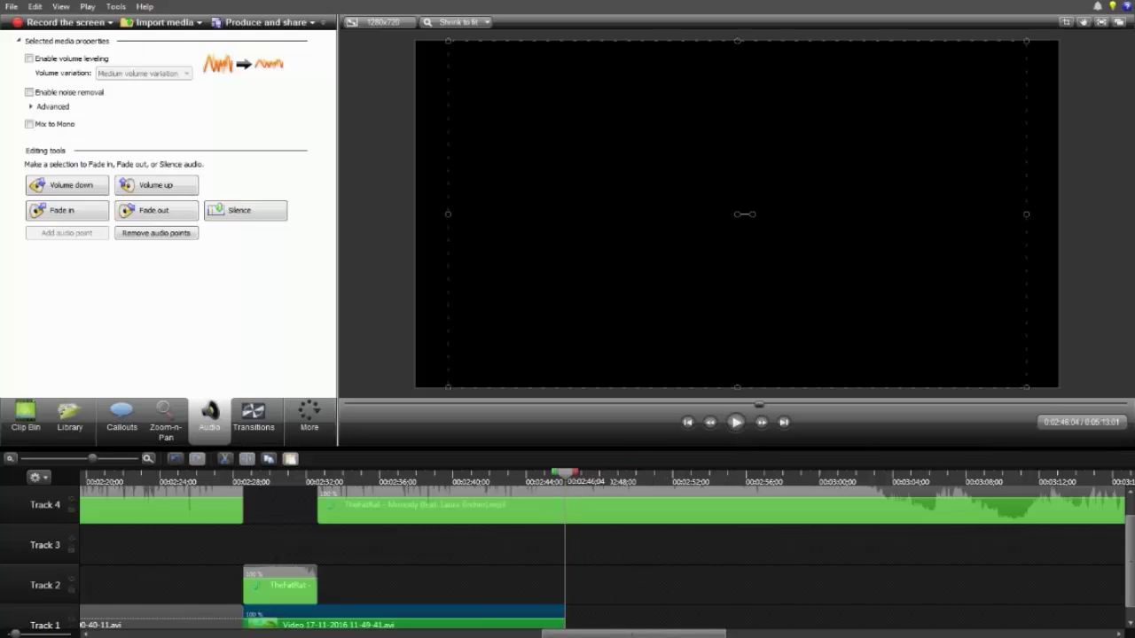
scroll(567, 532, "down", 2)
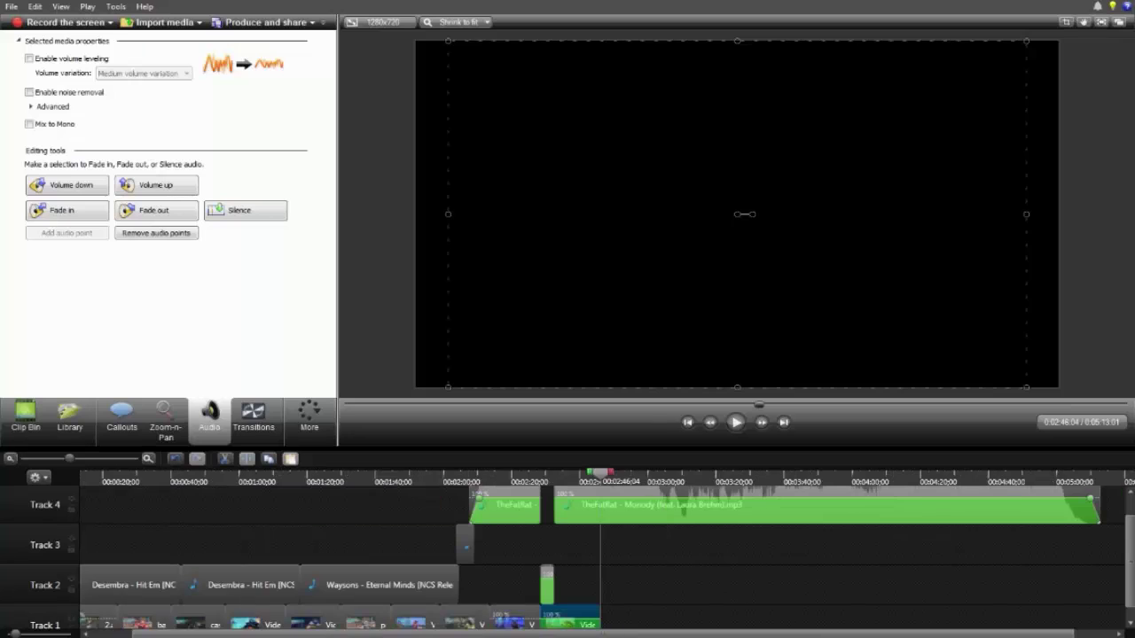
scroll(603, 554, "right", 1)
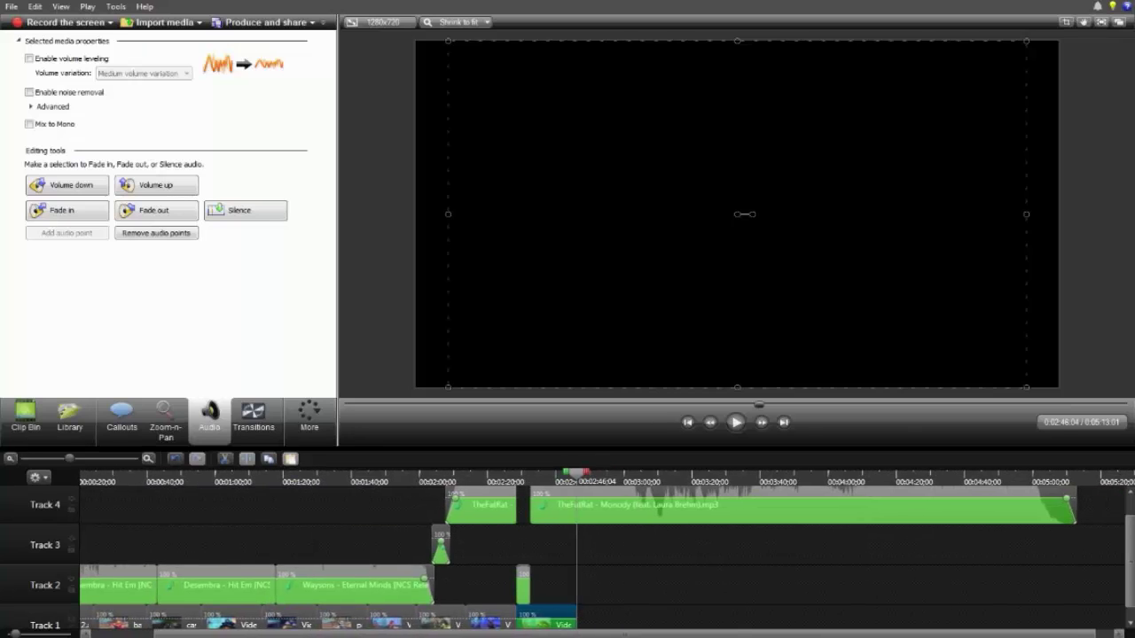
scroll(564, 495, "down", 1)
left_click(564, 495)
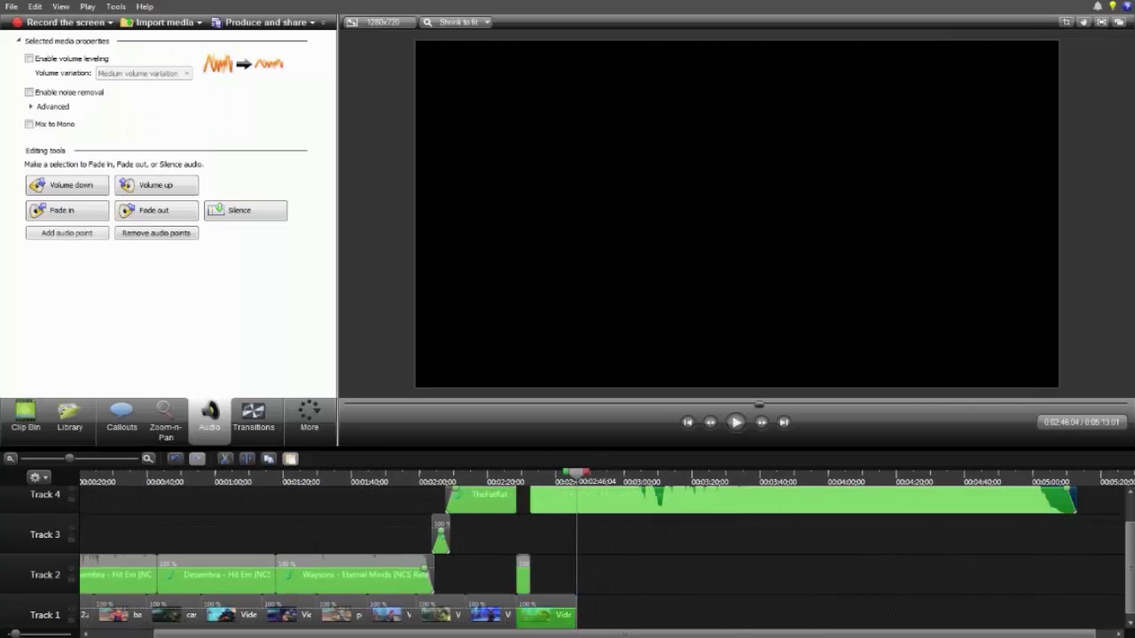
key("s")
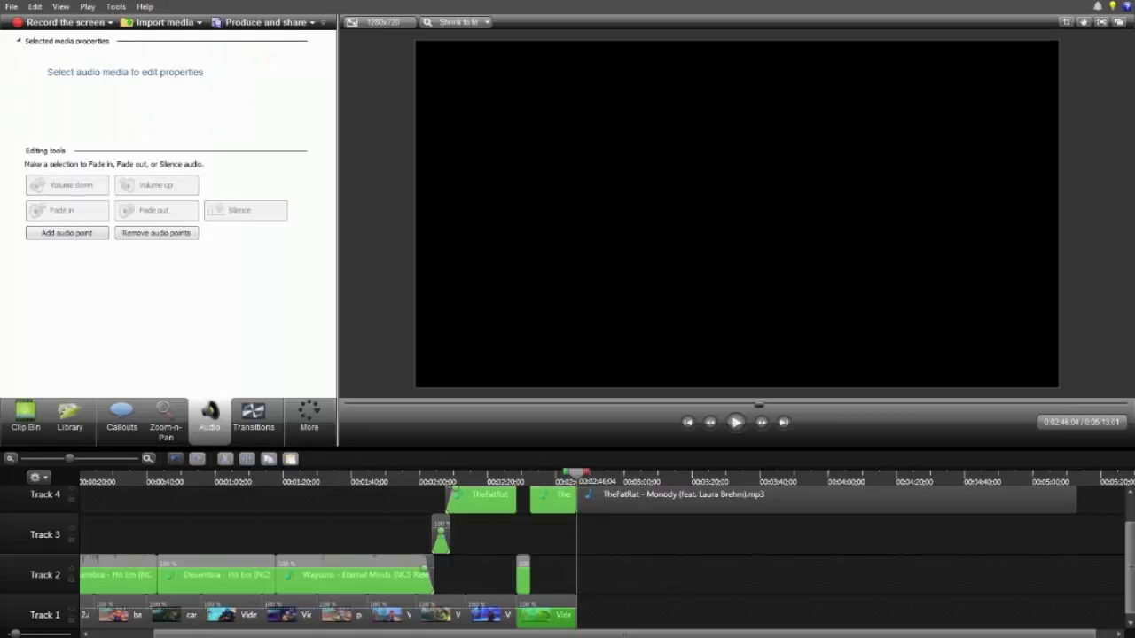
key("Delete")
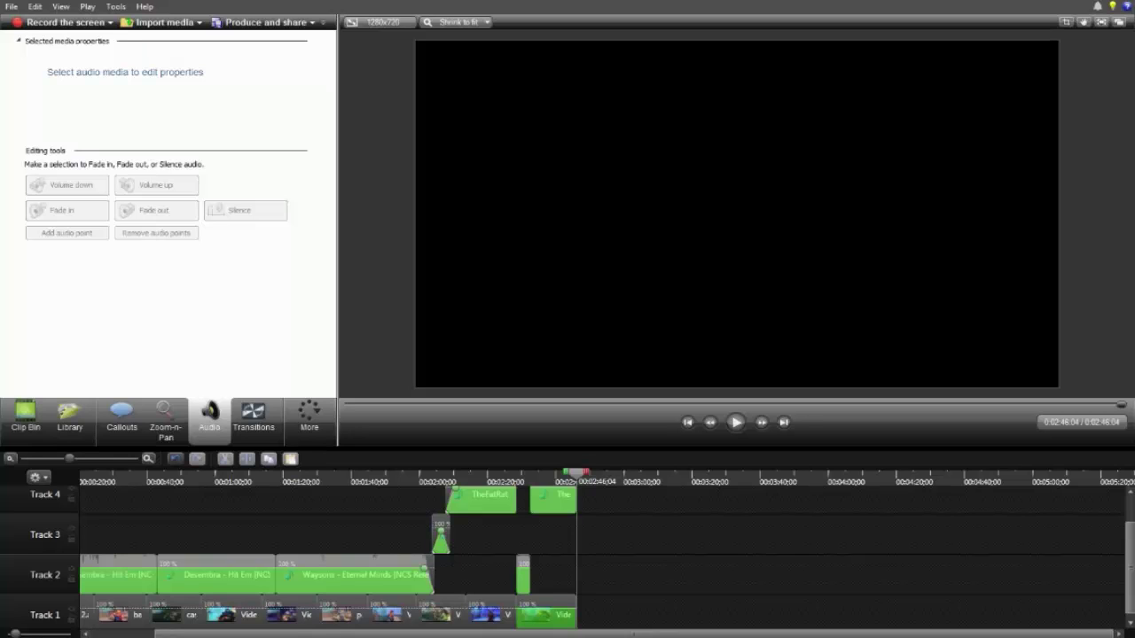
Step: Find and open the Intro 2 mcpeter video in the INTRO folder on the videos yt (F:) drive
mouse_move(163, 636)
left_click(87, 587)
left_click(443, 355)
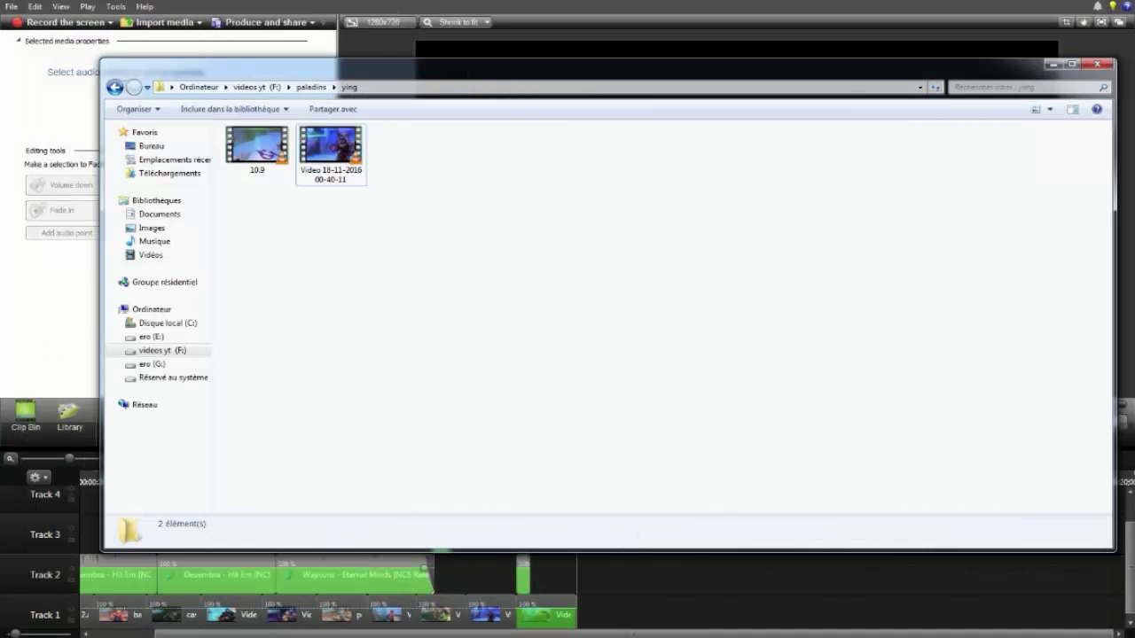
left_click(114, 87)
left_click(114, 86)
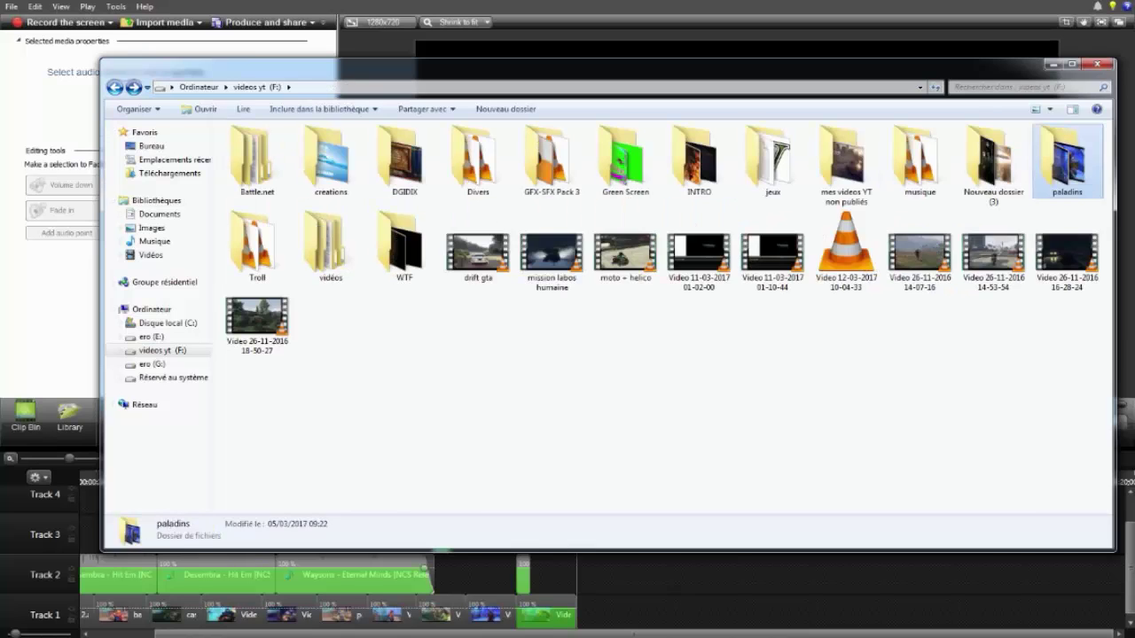
left_click(532, 400)
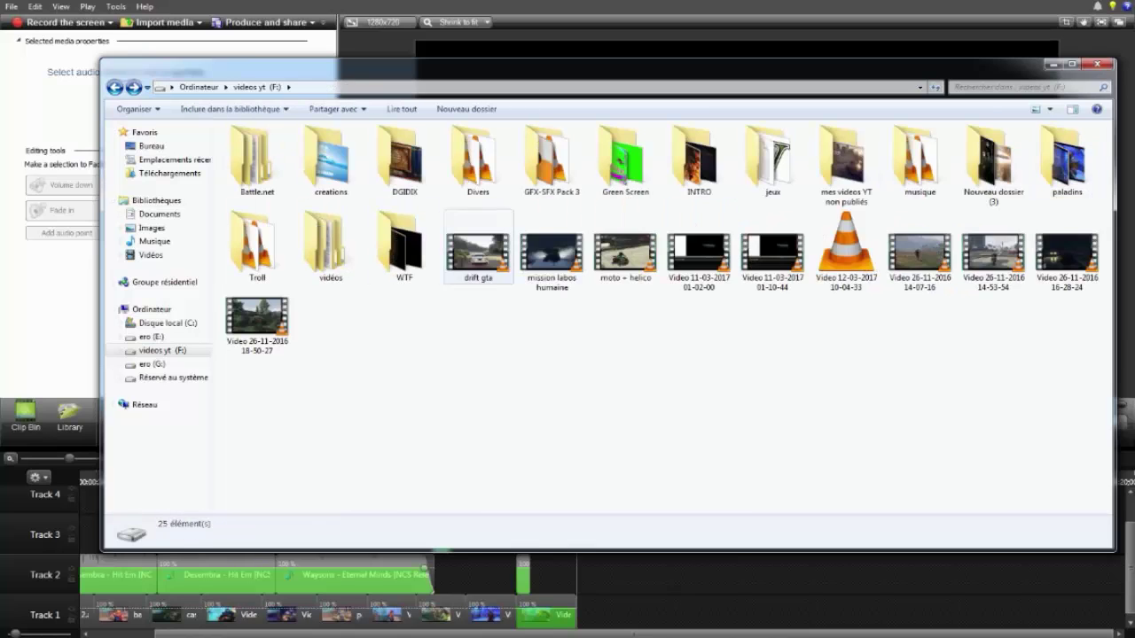
left_click(169, 173)
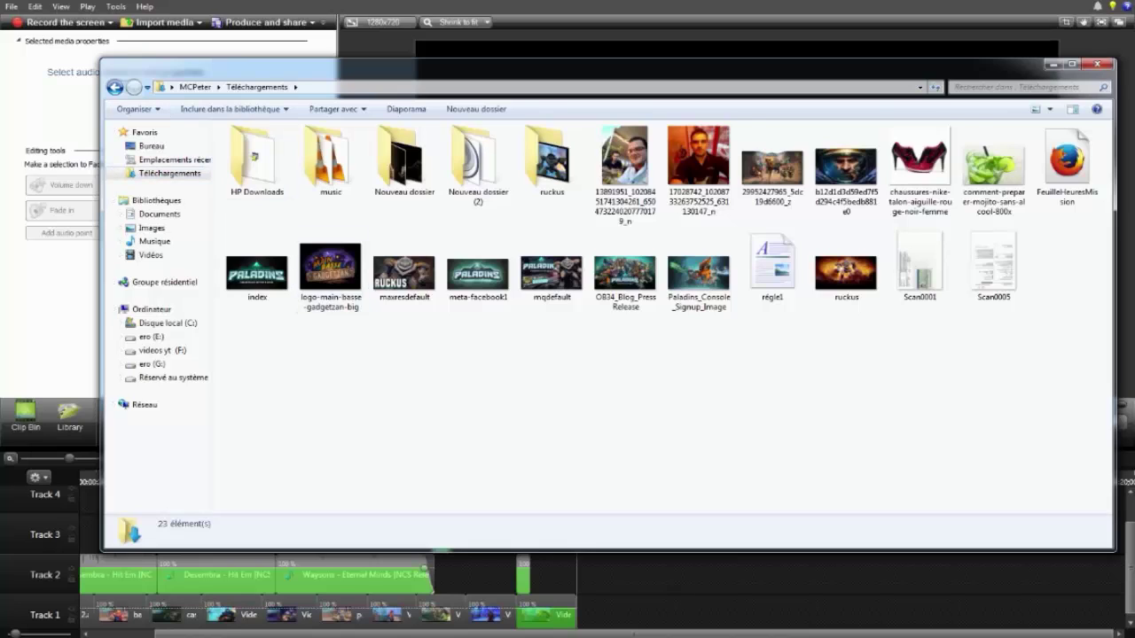
left_click(115, 86)
double_click(699, 158)
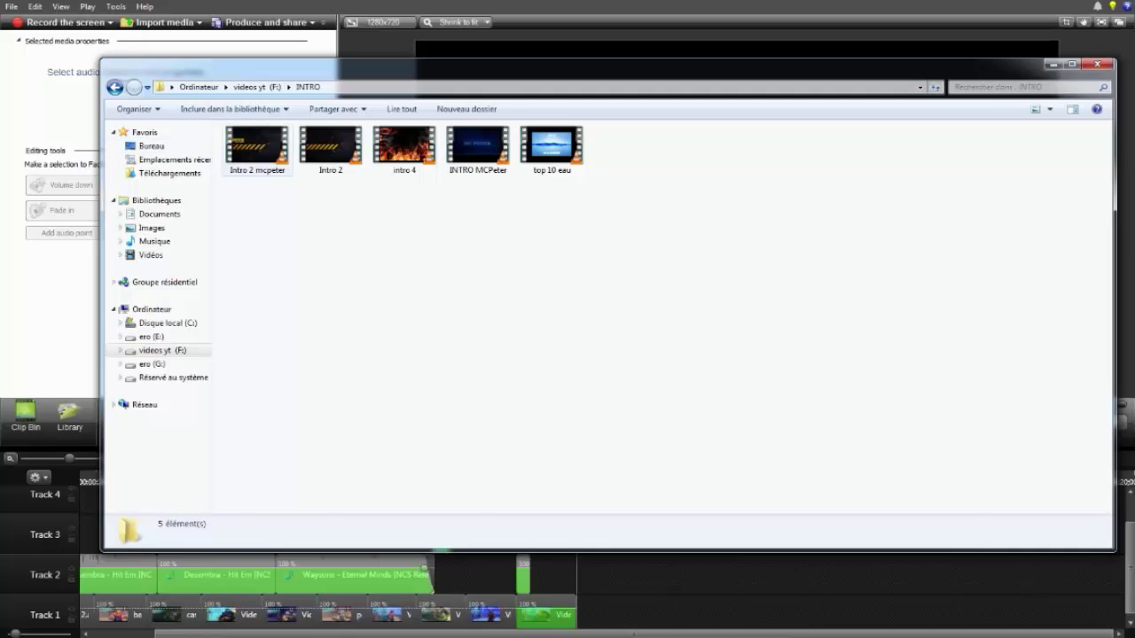
double_click(257, 146)
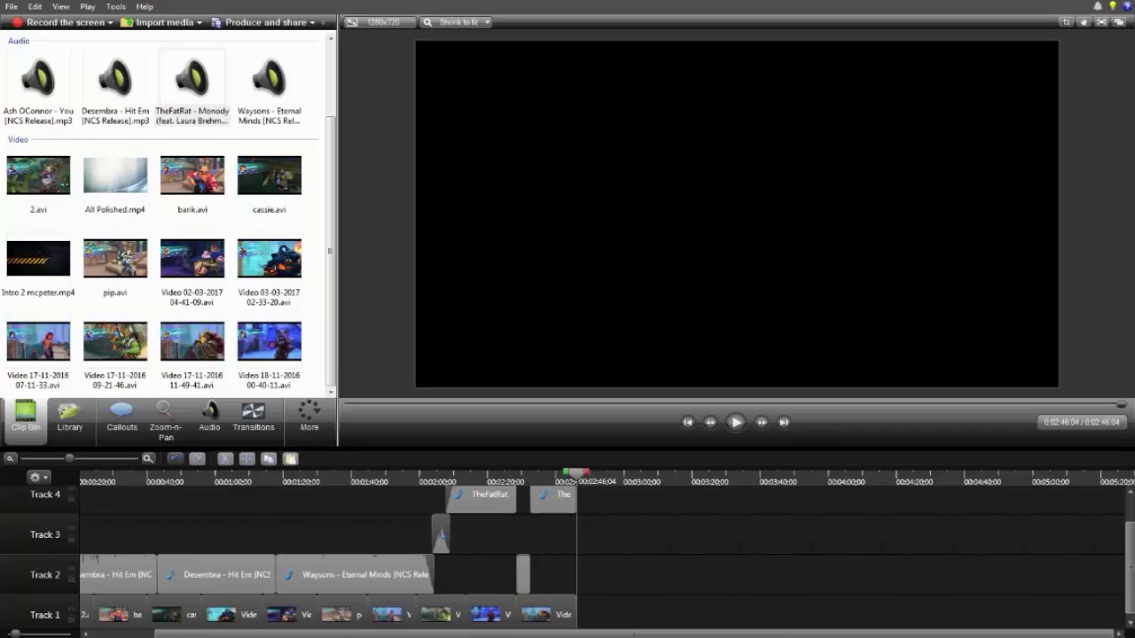
Step: Preview Intro 2 mcpeter.mp4 and place it on Track 1 directly after the last gameplay clip
double_click(38, 259)
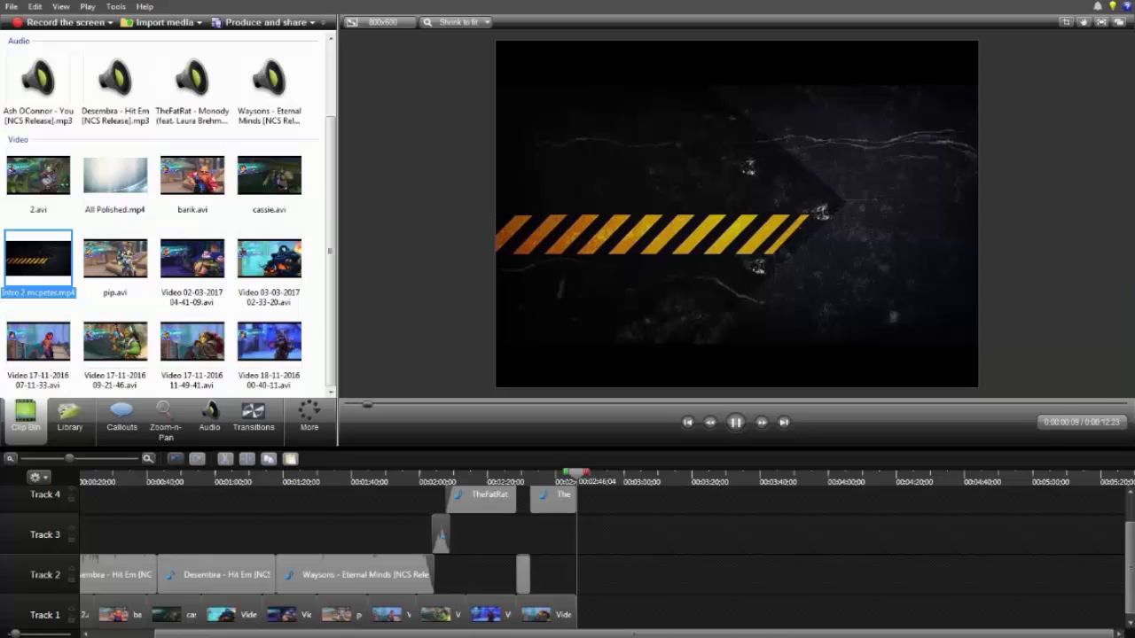
left_click(736, 423)
left_click(55, 264)
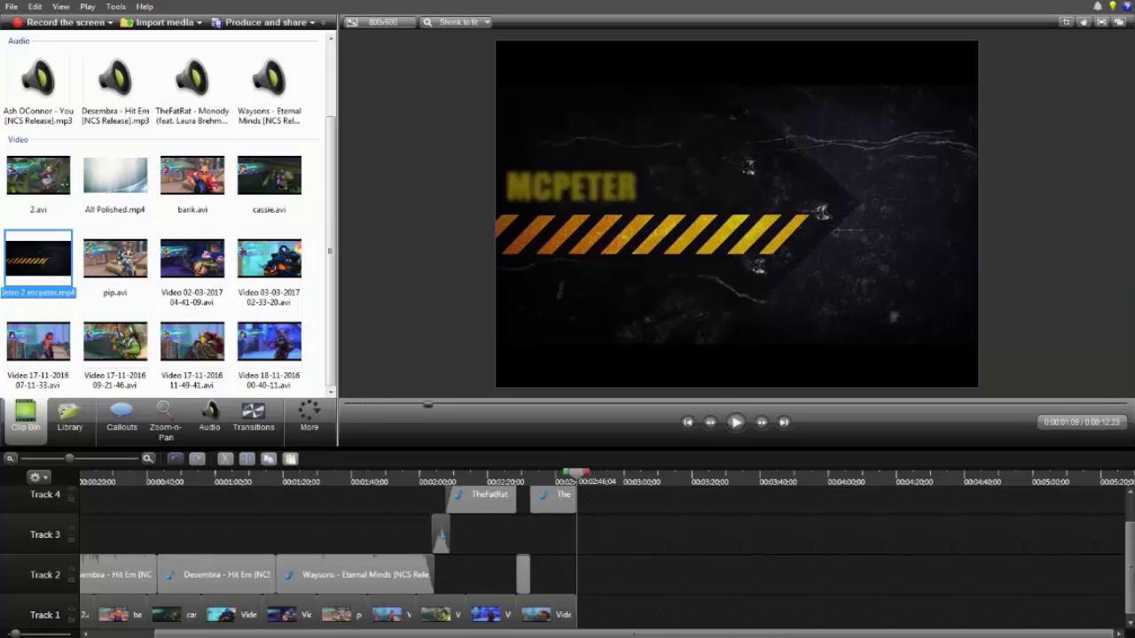
left_click_drag(38, 258, 665, 608)
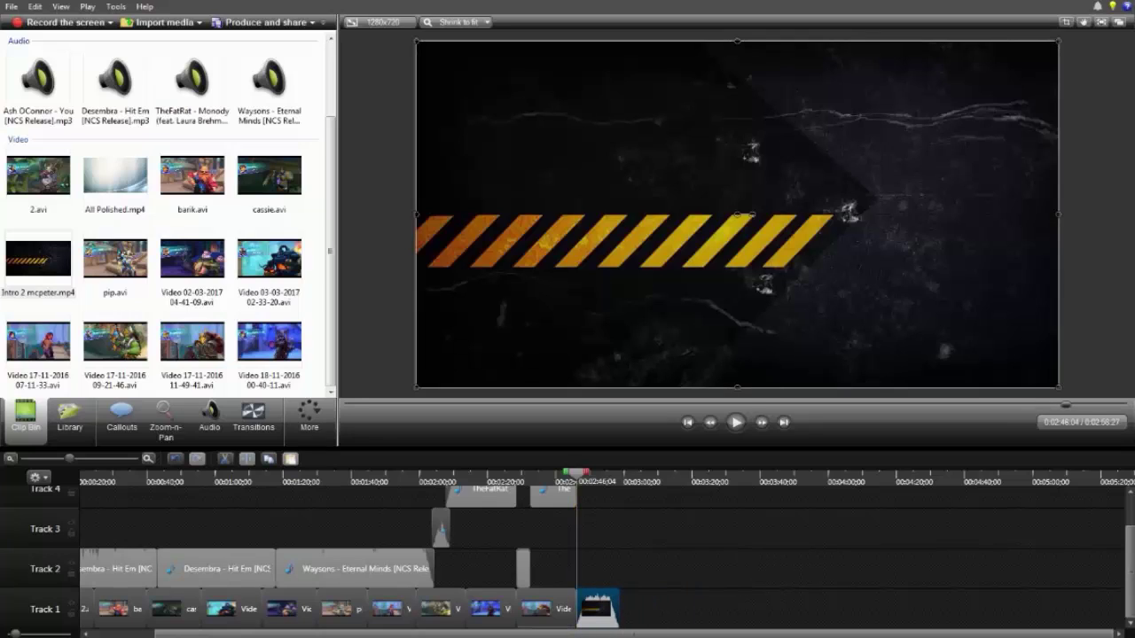
Step: Play the join between the last gameplay clip and Intro 2 mcpeter.mp4 from about 0:02:45
scroll(603, 559, "up", 5)
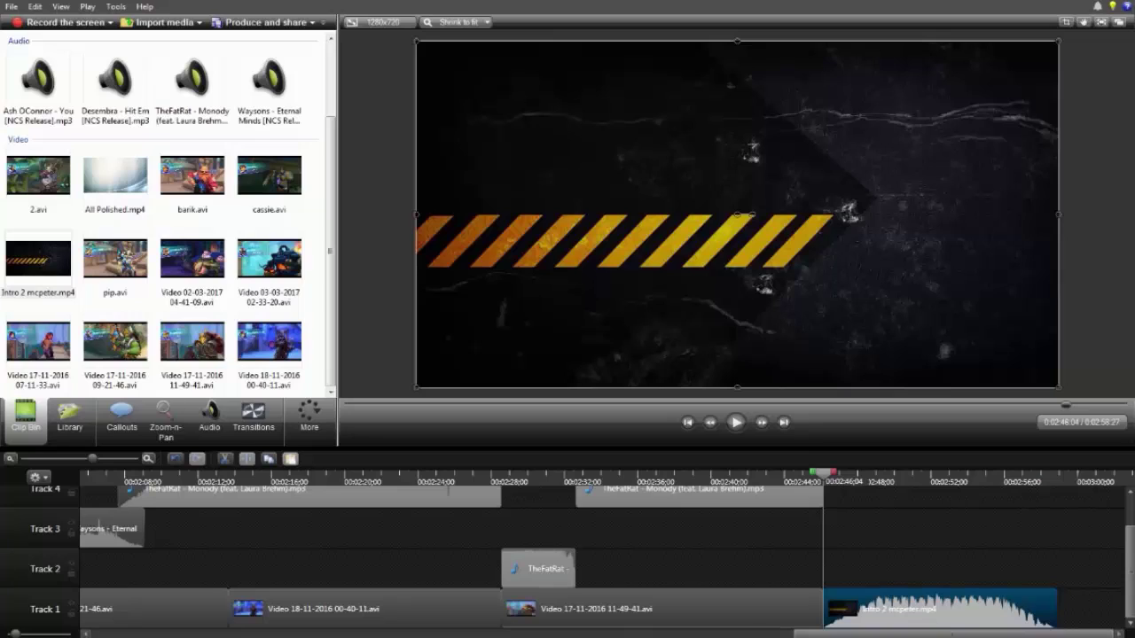
left_click_drag(823, 474, 810, 474)
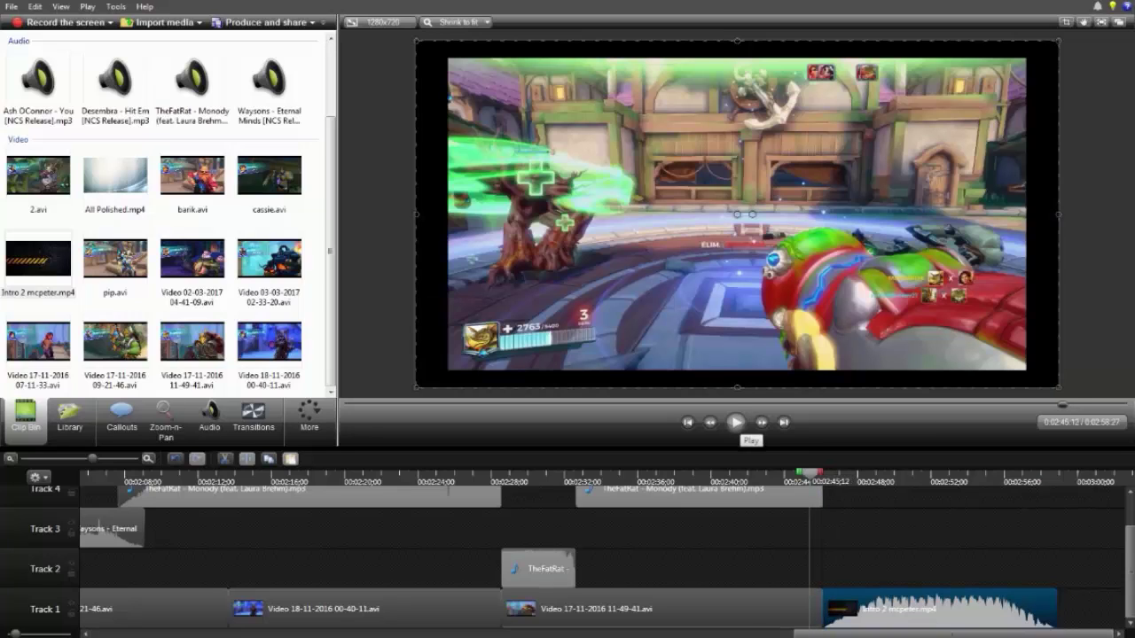
left_click(735, 423)
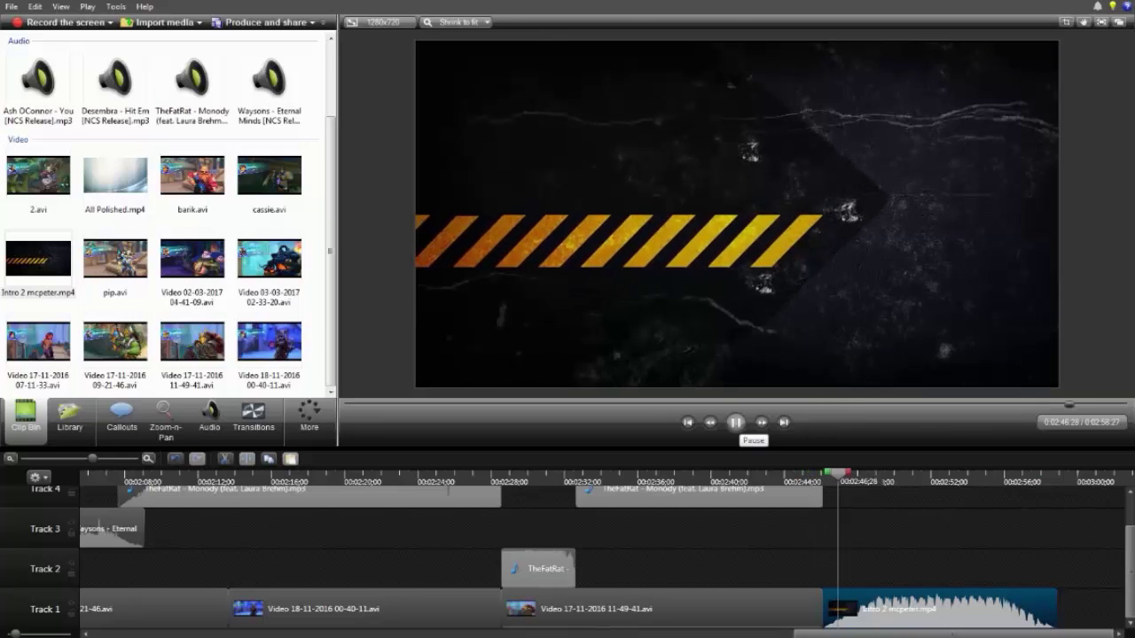
left_click(735, 423)
Step: Move Intro 2 mcpeter.mp4 from Track 1 to Track 2 near the end of the last gameplay clip
scroll(567, 557, "up", 1)
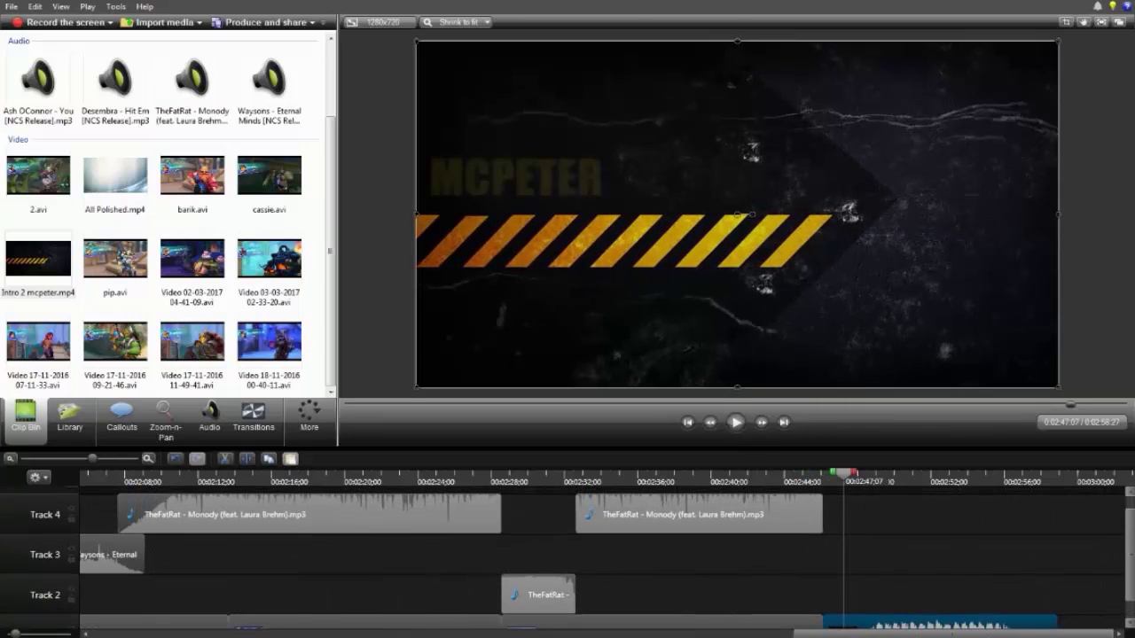
left_click(148, 458)
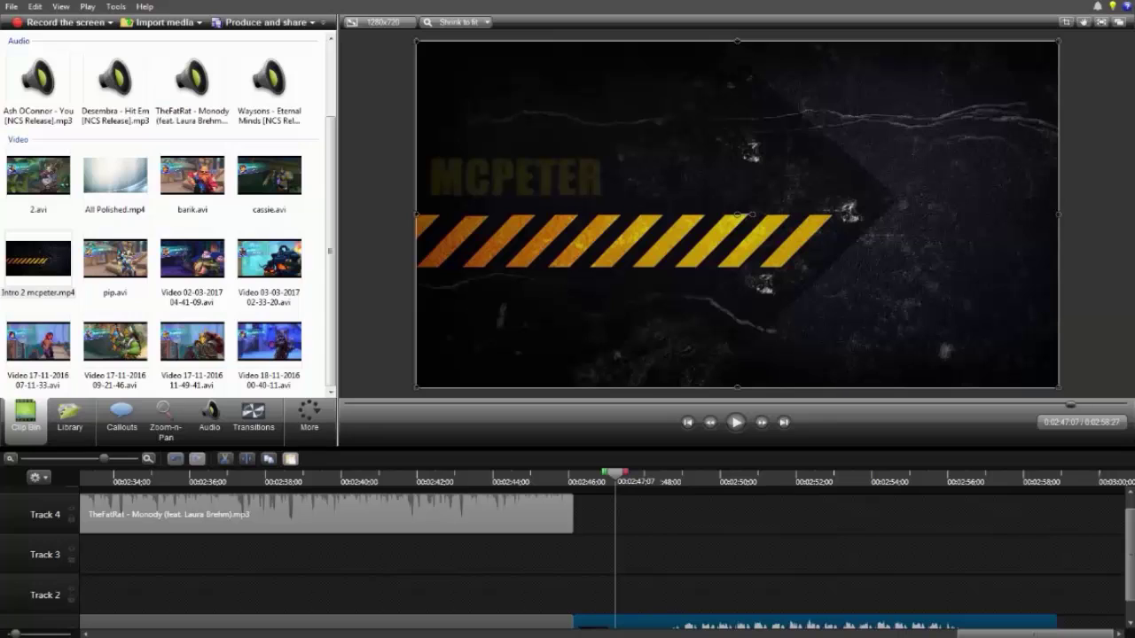
left_click_drag(692, 624, 664, 596)
Step: Fade out the last Monody music clip on Track 4
left_click(532, 517)
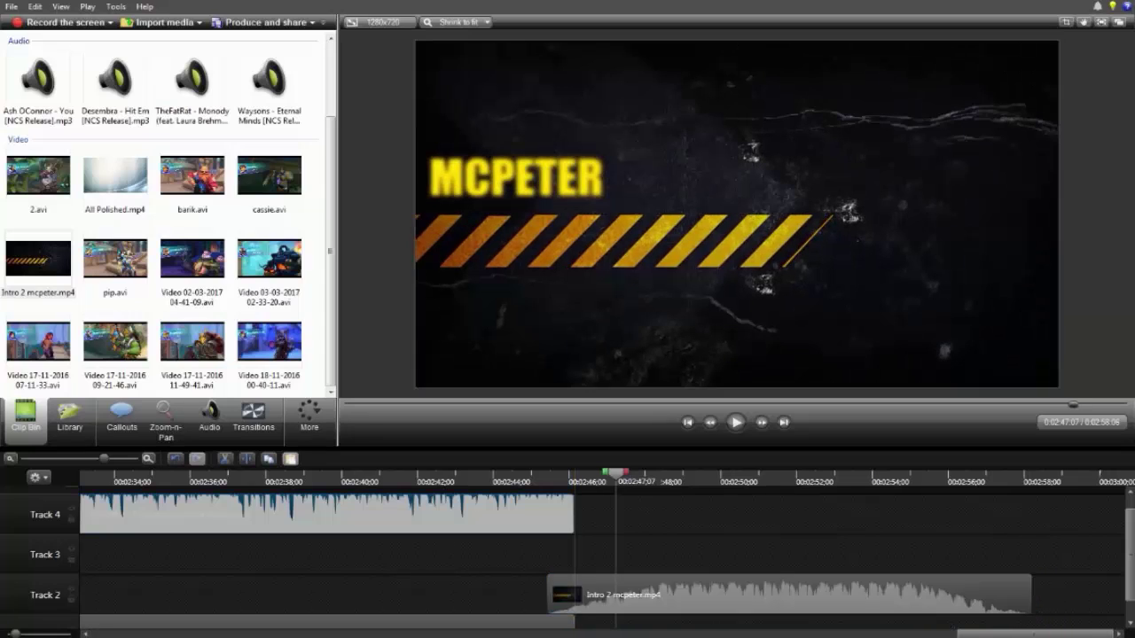
left_click(209, 417)
left_click(155, 211)
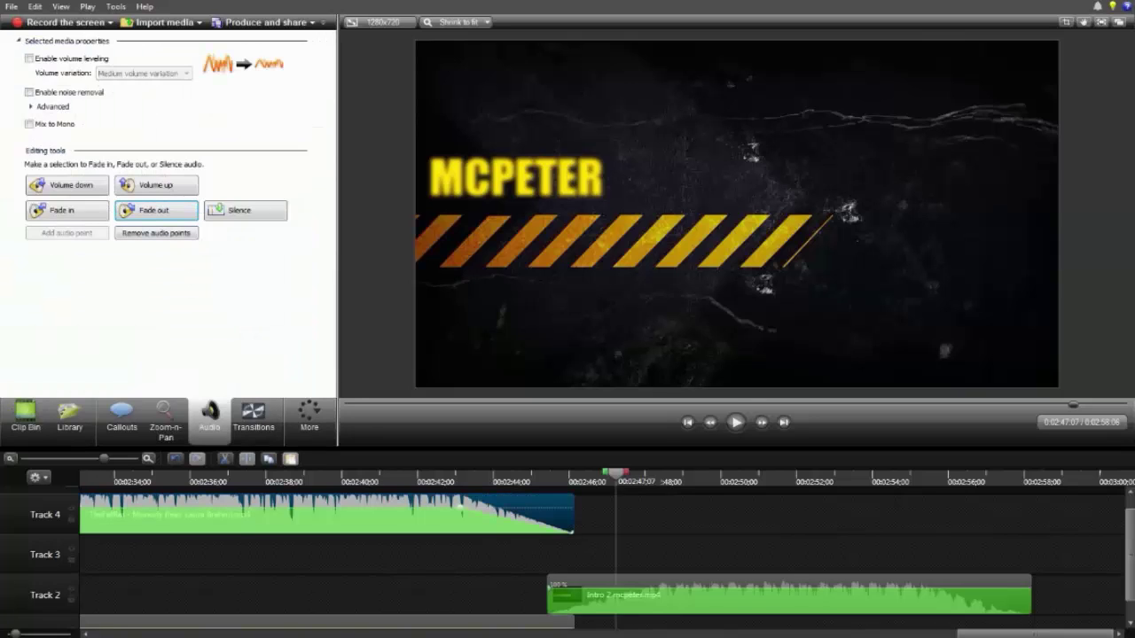
left_click_drag(616, 473, 429, 473)
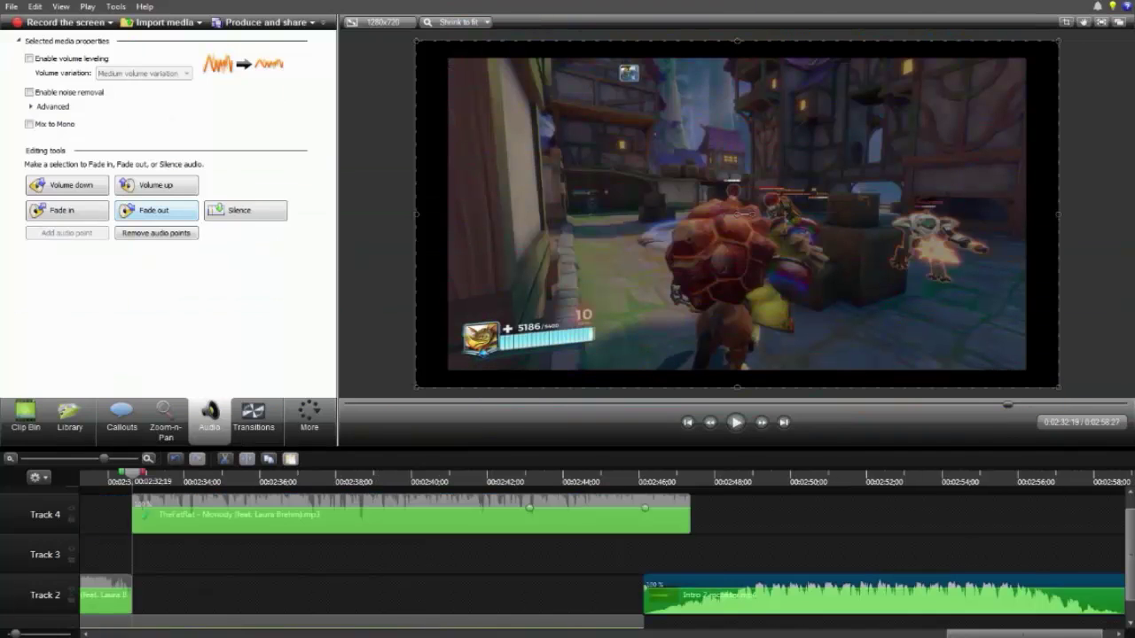
left_click(155, 210)
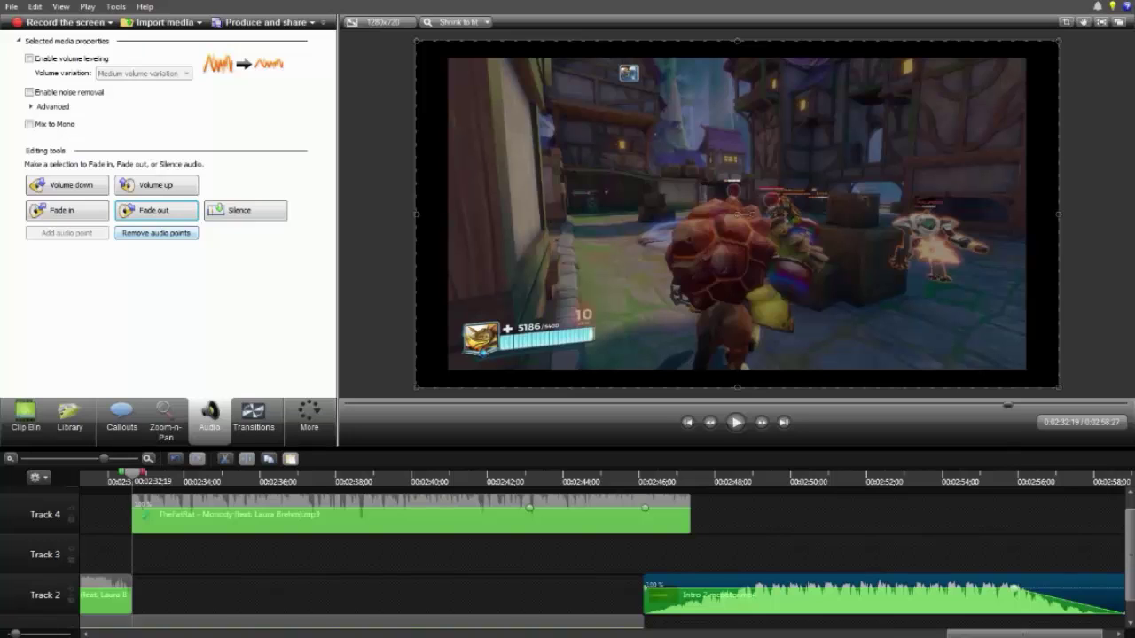
left_click(156, 233)
Step: Fade out the extended Track 4 Monody music over the start of Intro 2 mcpeter.mp4 and play the join
left_click(410, 519)
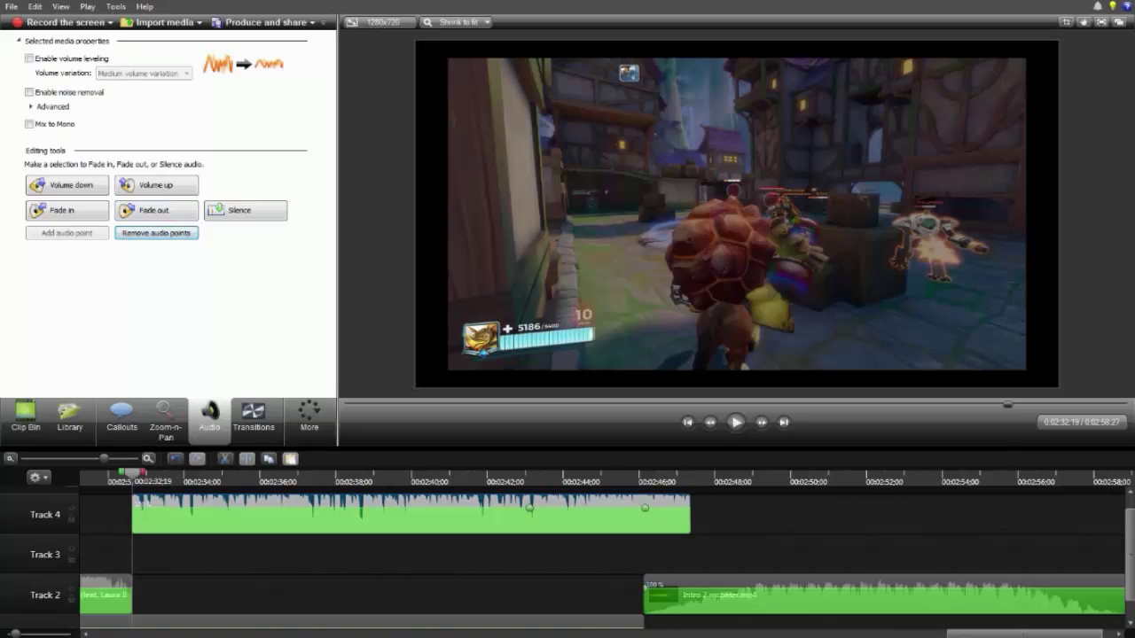
left_click(155, 210)
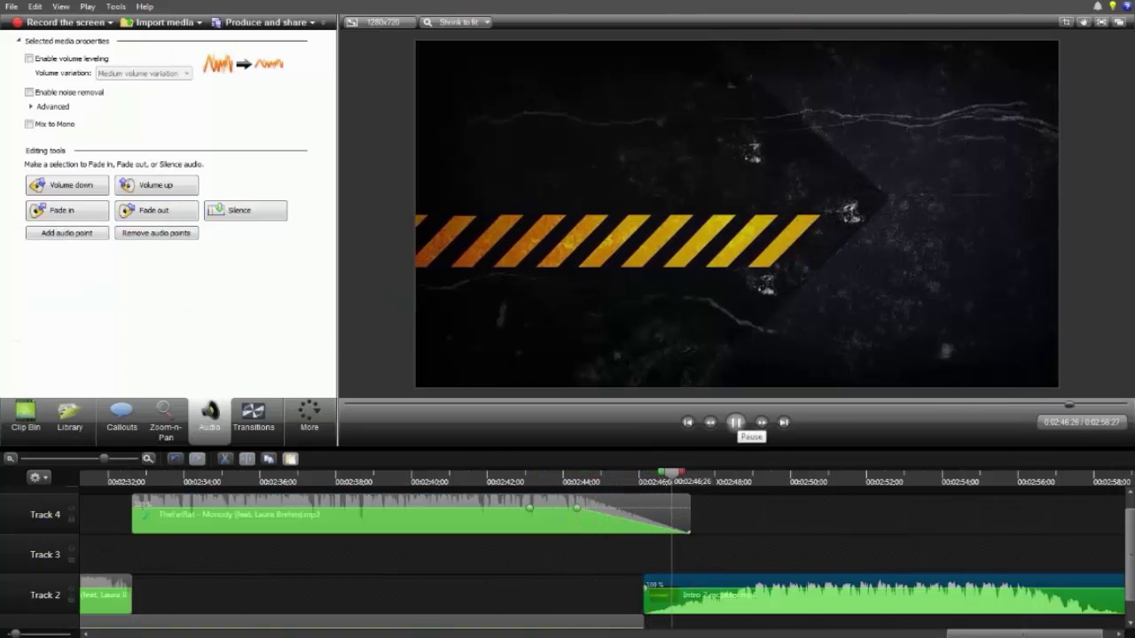
left_click(736, 422)
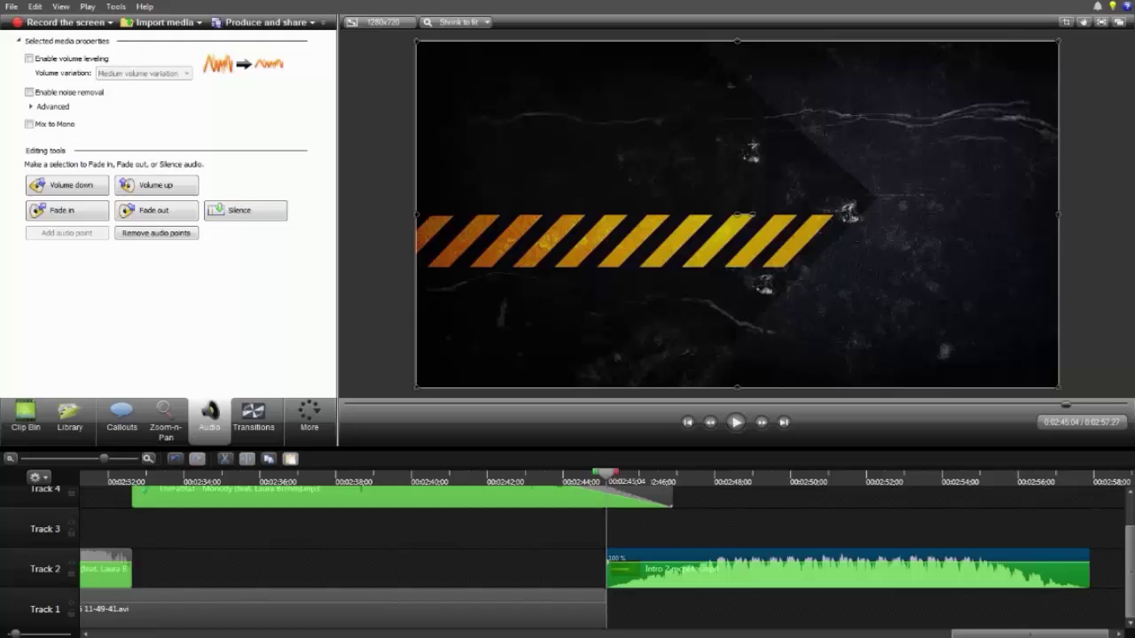
Step: Shorten the fading Track 4 music to end at about 0:02:46 and play the closing clip to about 0:02:53
scroll(567, 559, "up", 1)
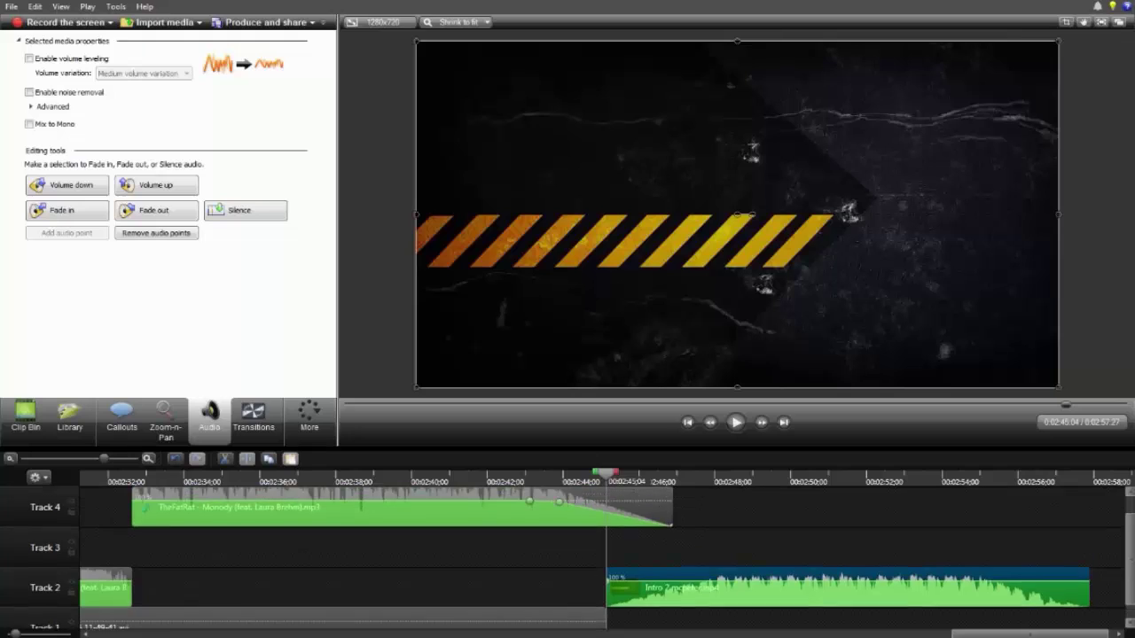
left_click(426, 534)
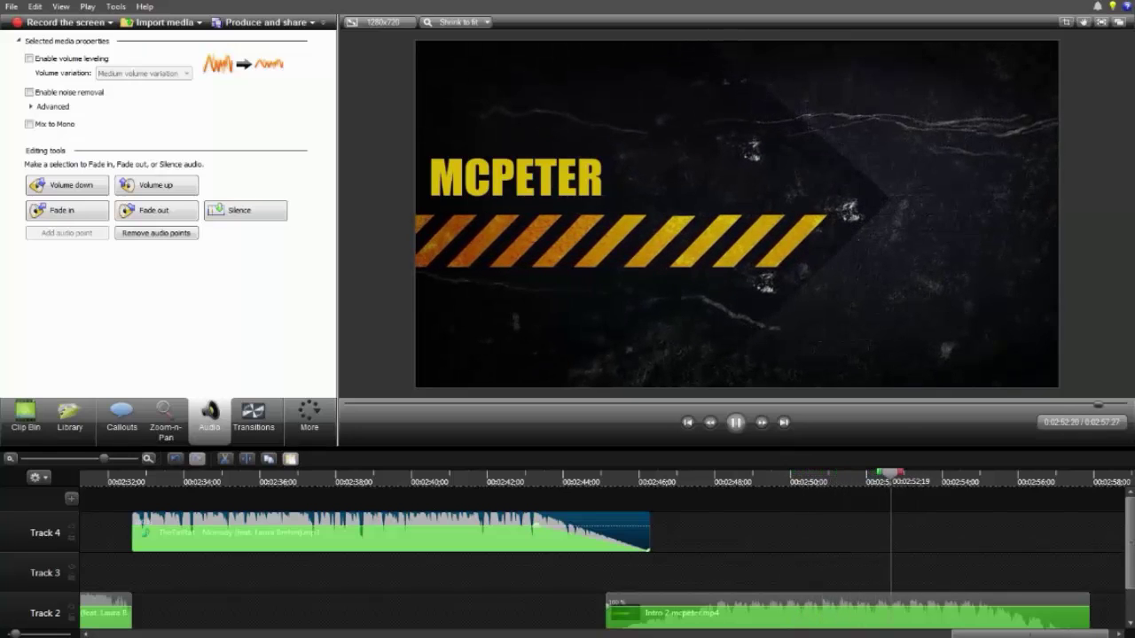
left_click(735, 422)
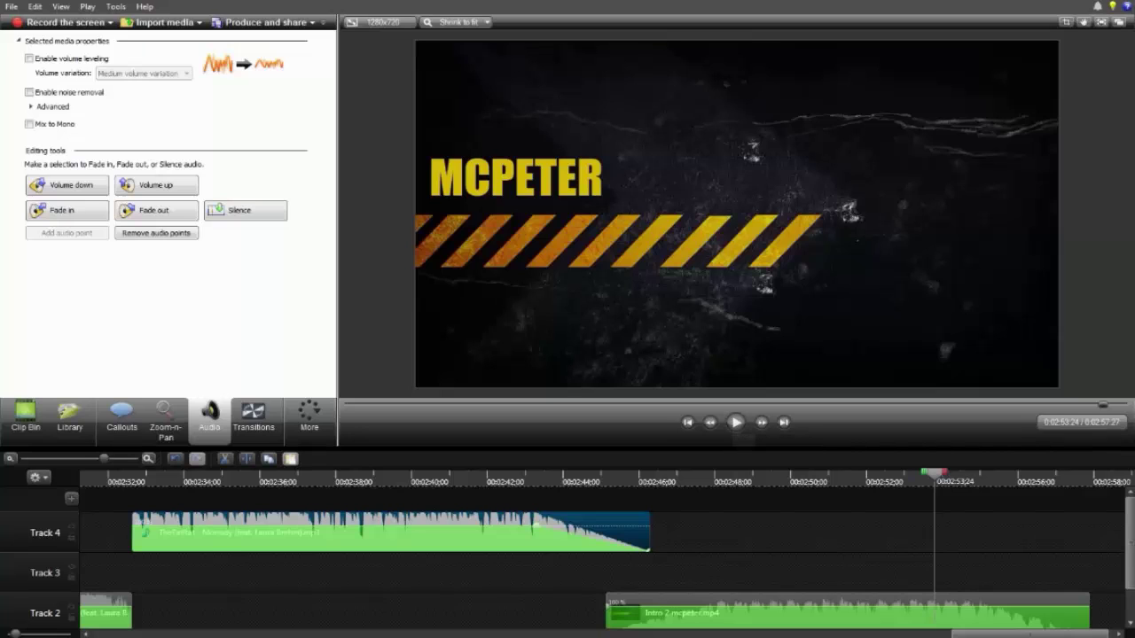
left_click(11, 458)
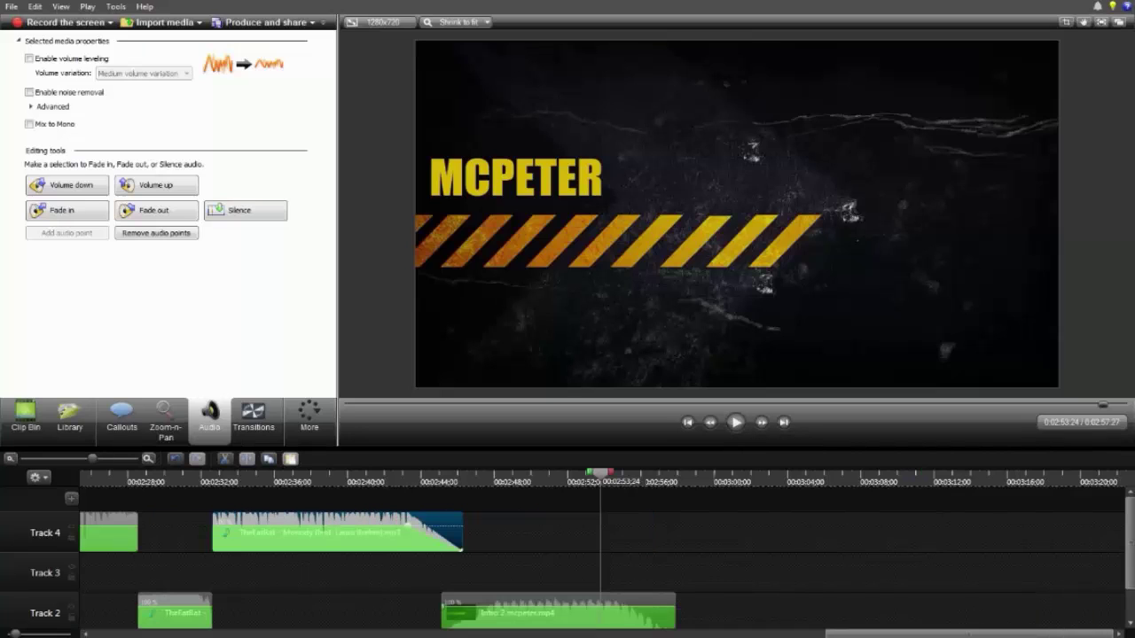
scroll(354, 567, "down", 1)
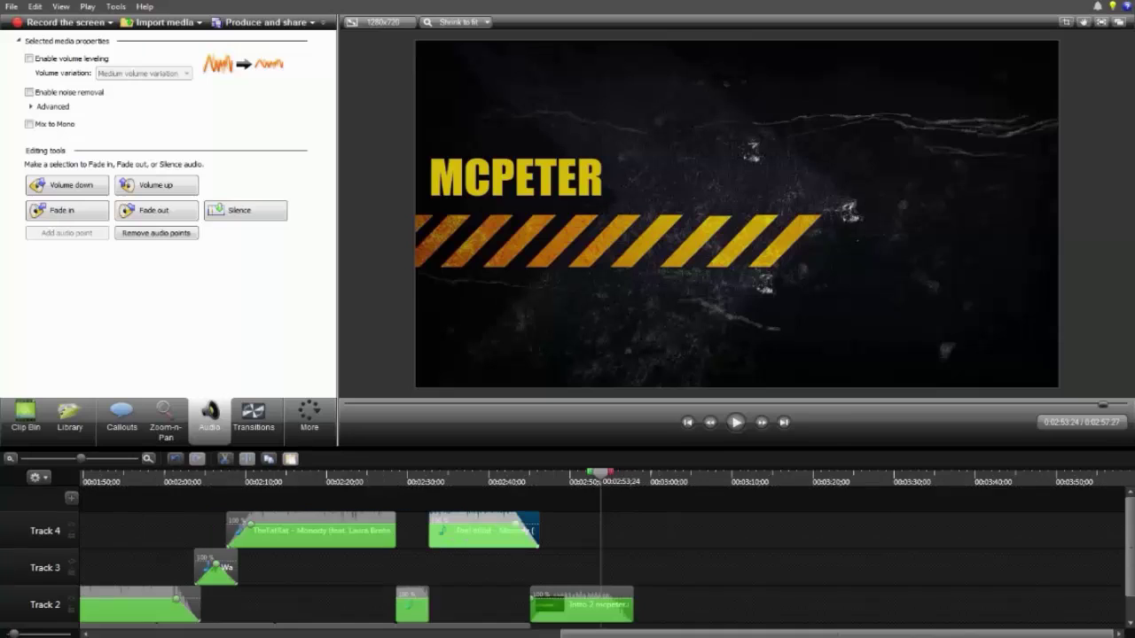
scroll(355, 568, "down", 2)
left_click(9, 459)
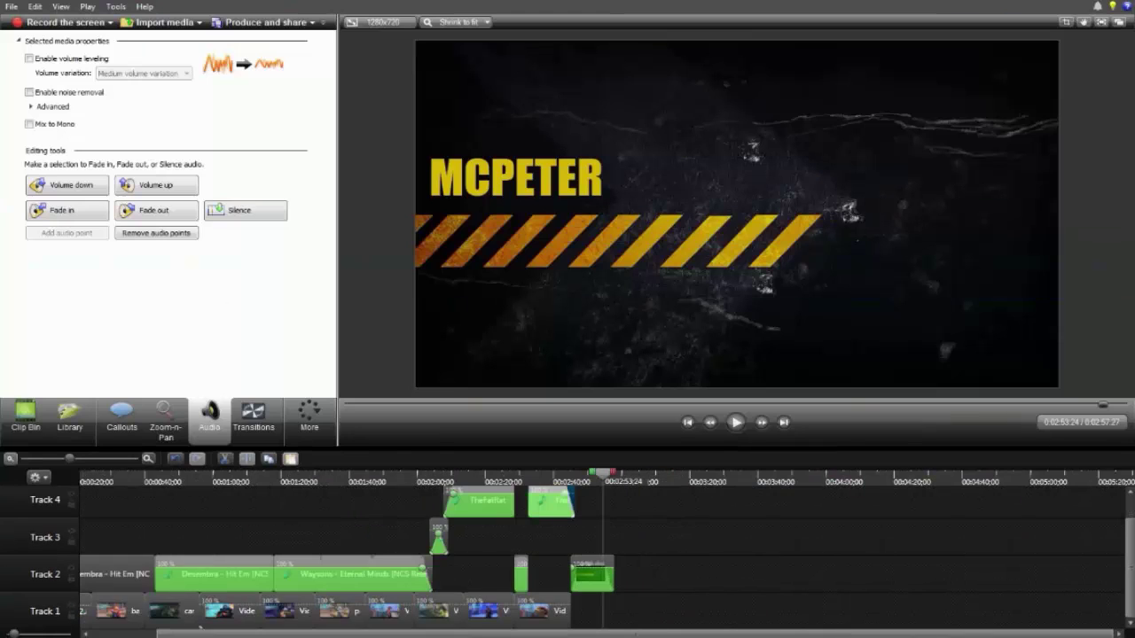
Step: Fade in the first Desembra - Hit Em music clip on Track 2 and play the opening from the animated title to about 0:00:10
left_click(10, 459)
left_click(10, 459)
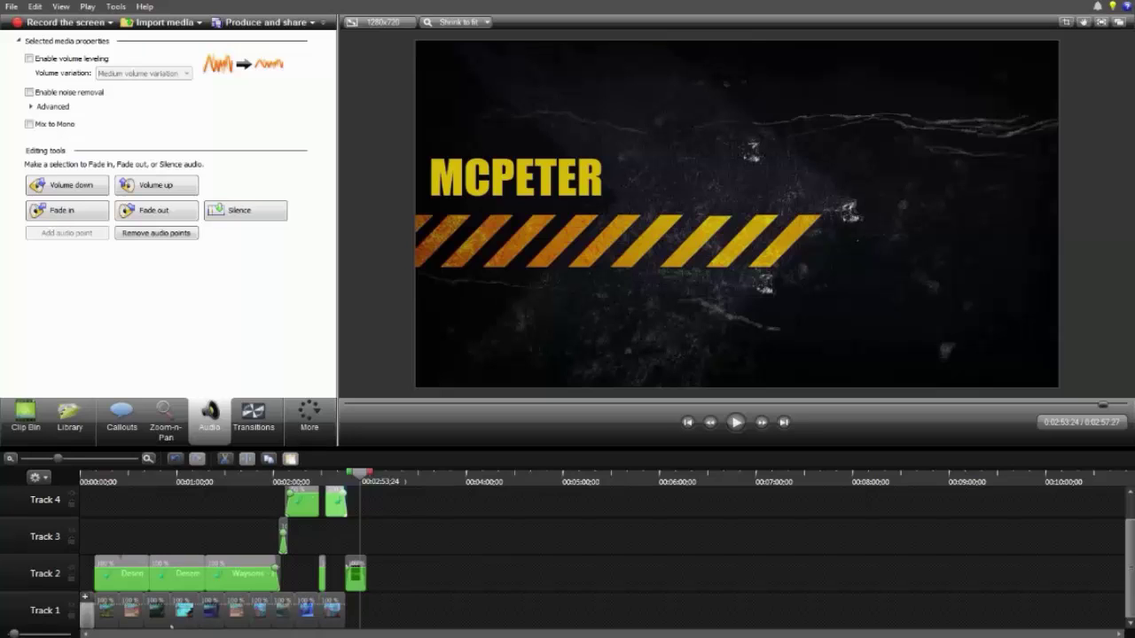
left_click(148, 459)
left_click(148, 459)
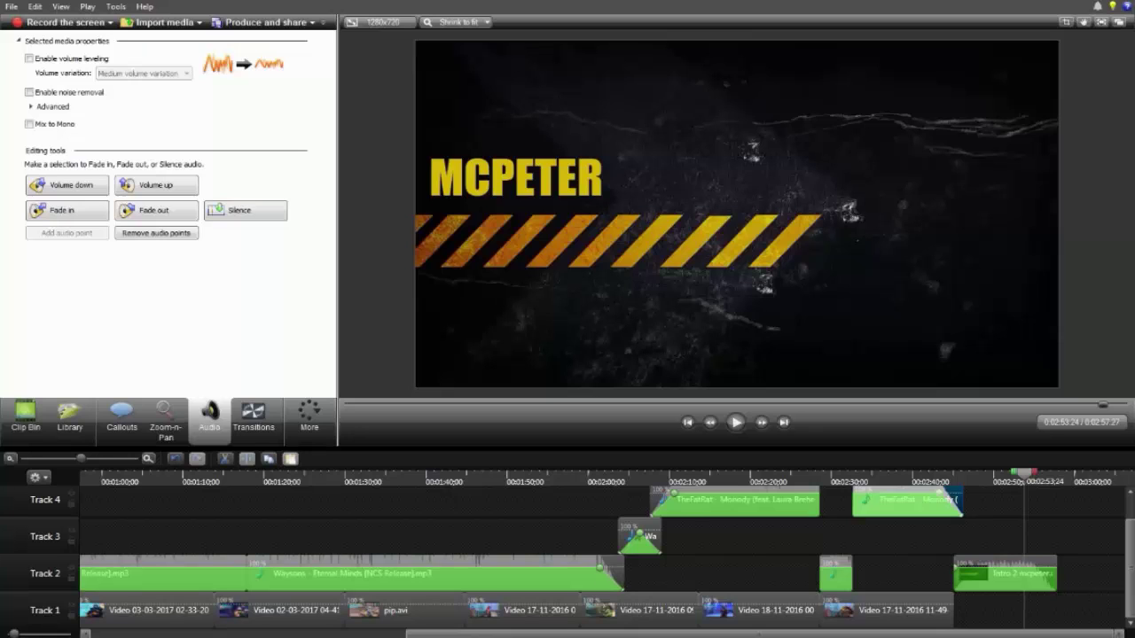
left_click_drag(855, 634, 536, 634)
left_click(86, 479)
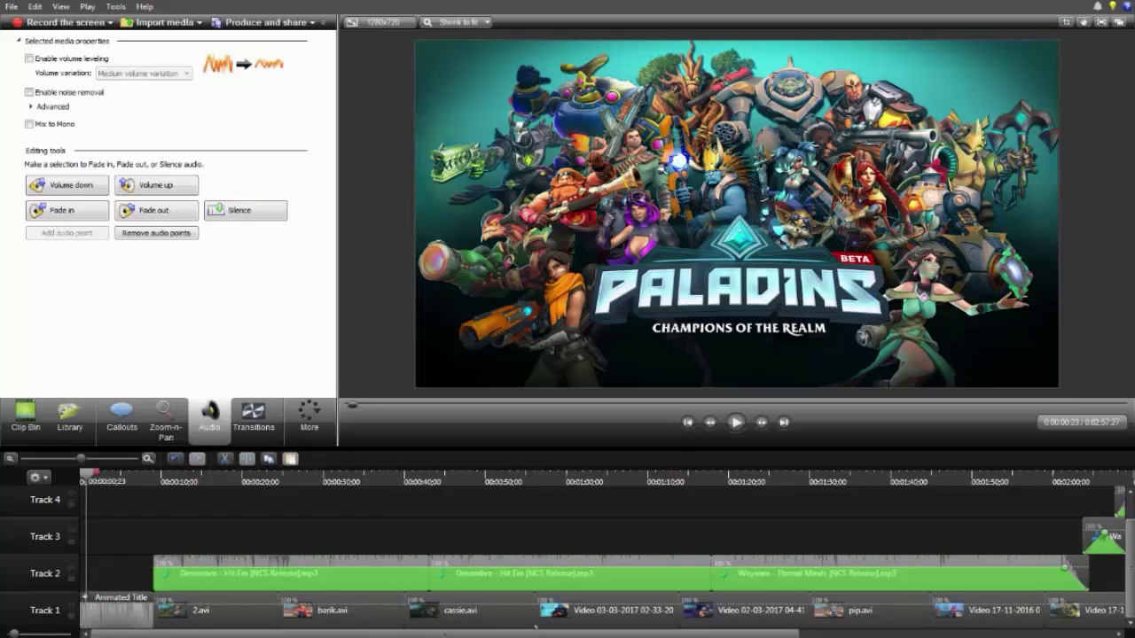
key("Home")
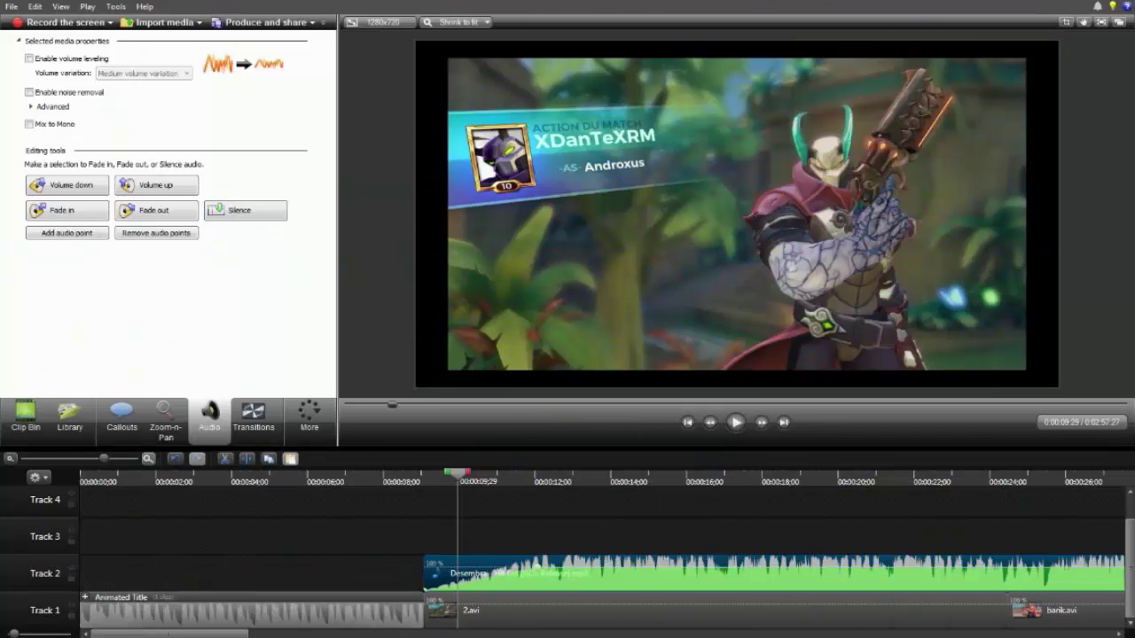
left_click(10, 458)
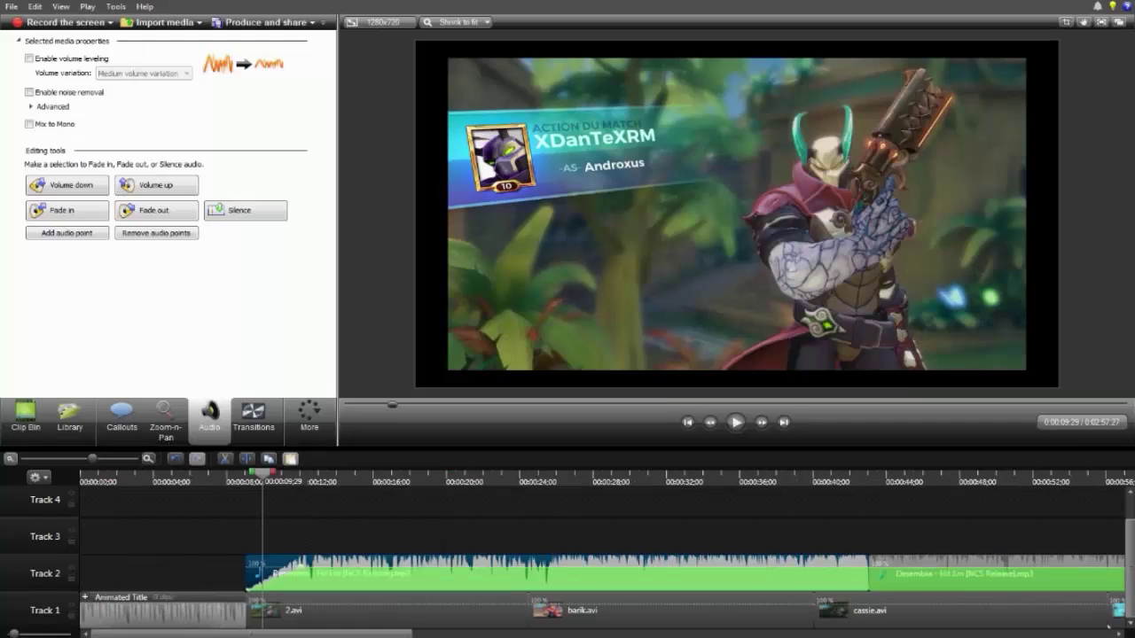
scroll(603, 554, "down", 2)
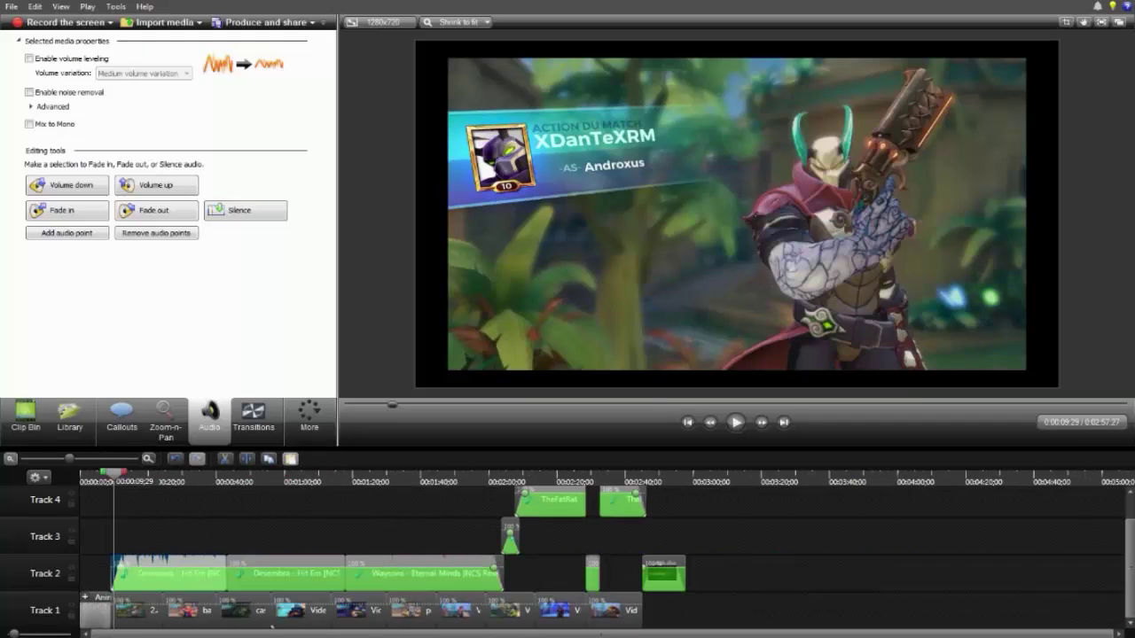